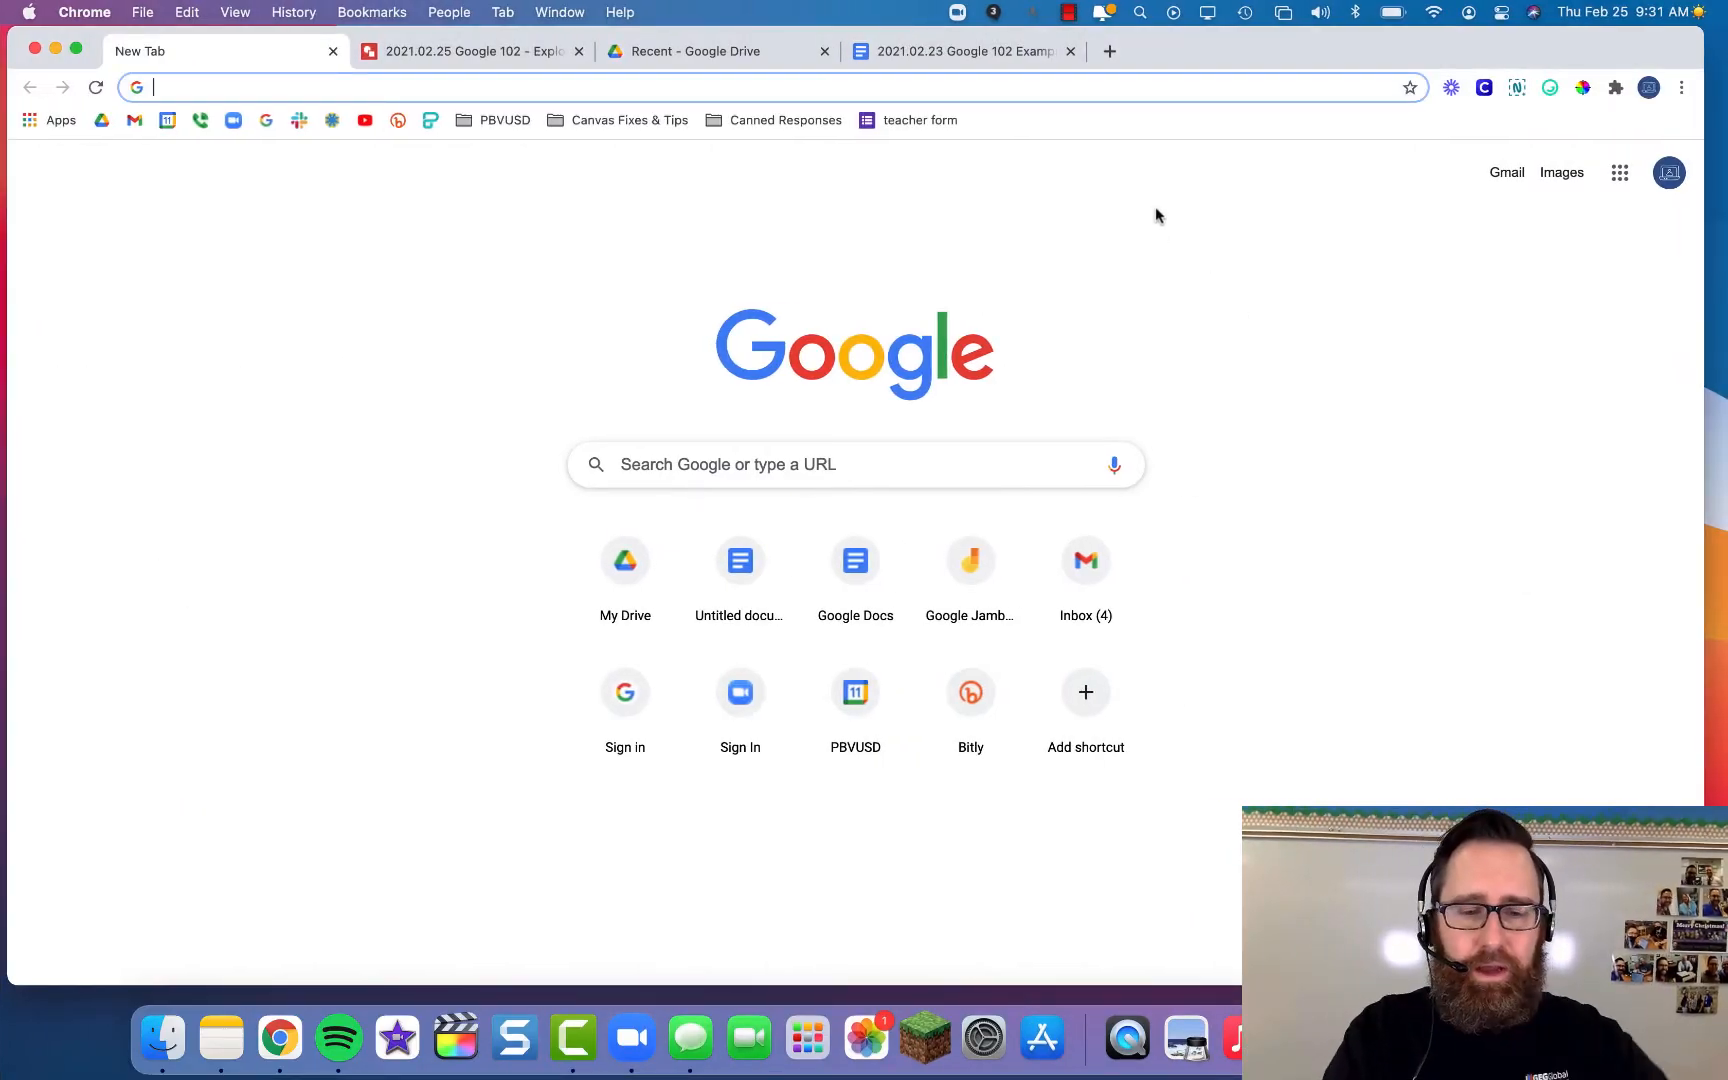
# - Load My Drive at drive.google.com in the new Chrome tab
pyautogui.write('d')
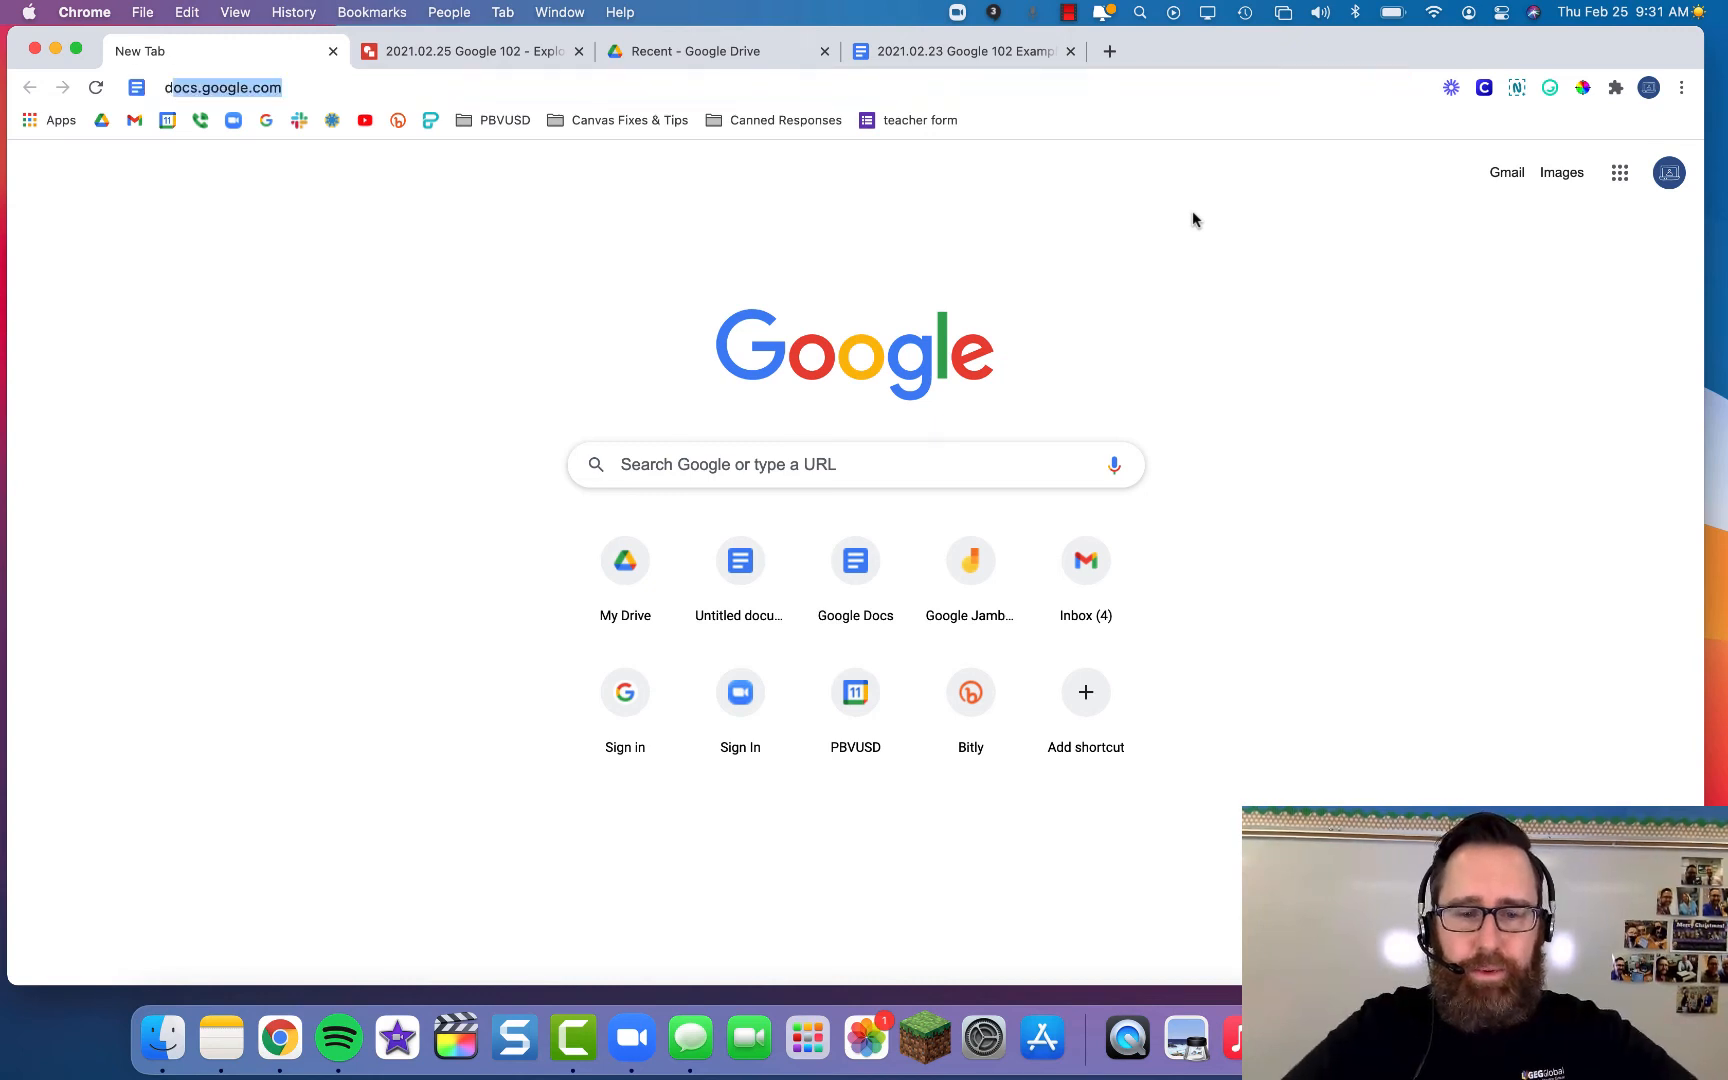
pyautogui.write('rive')
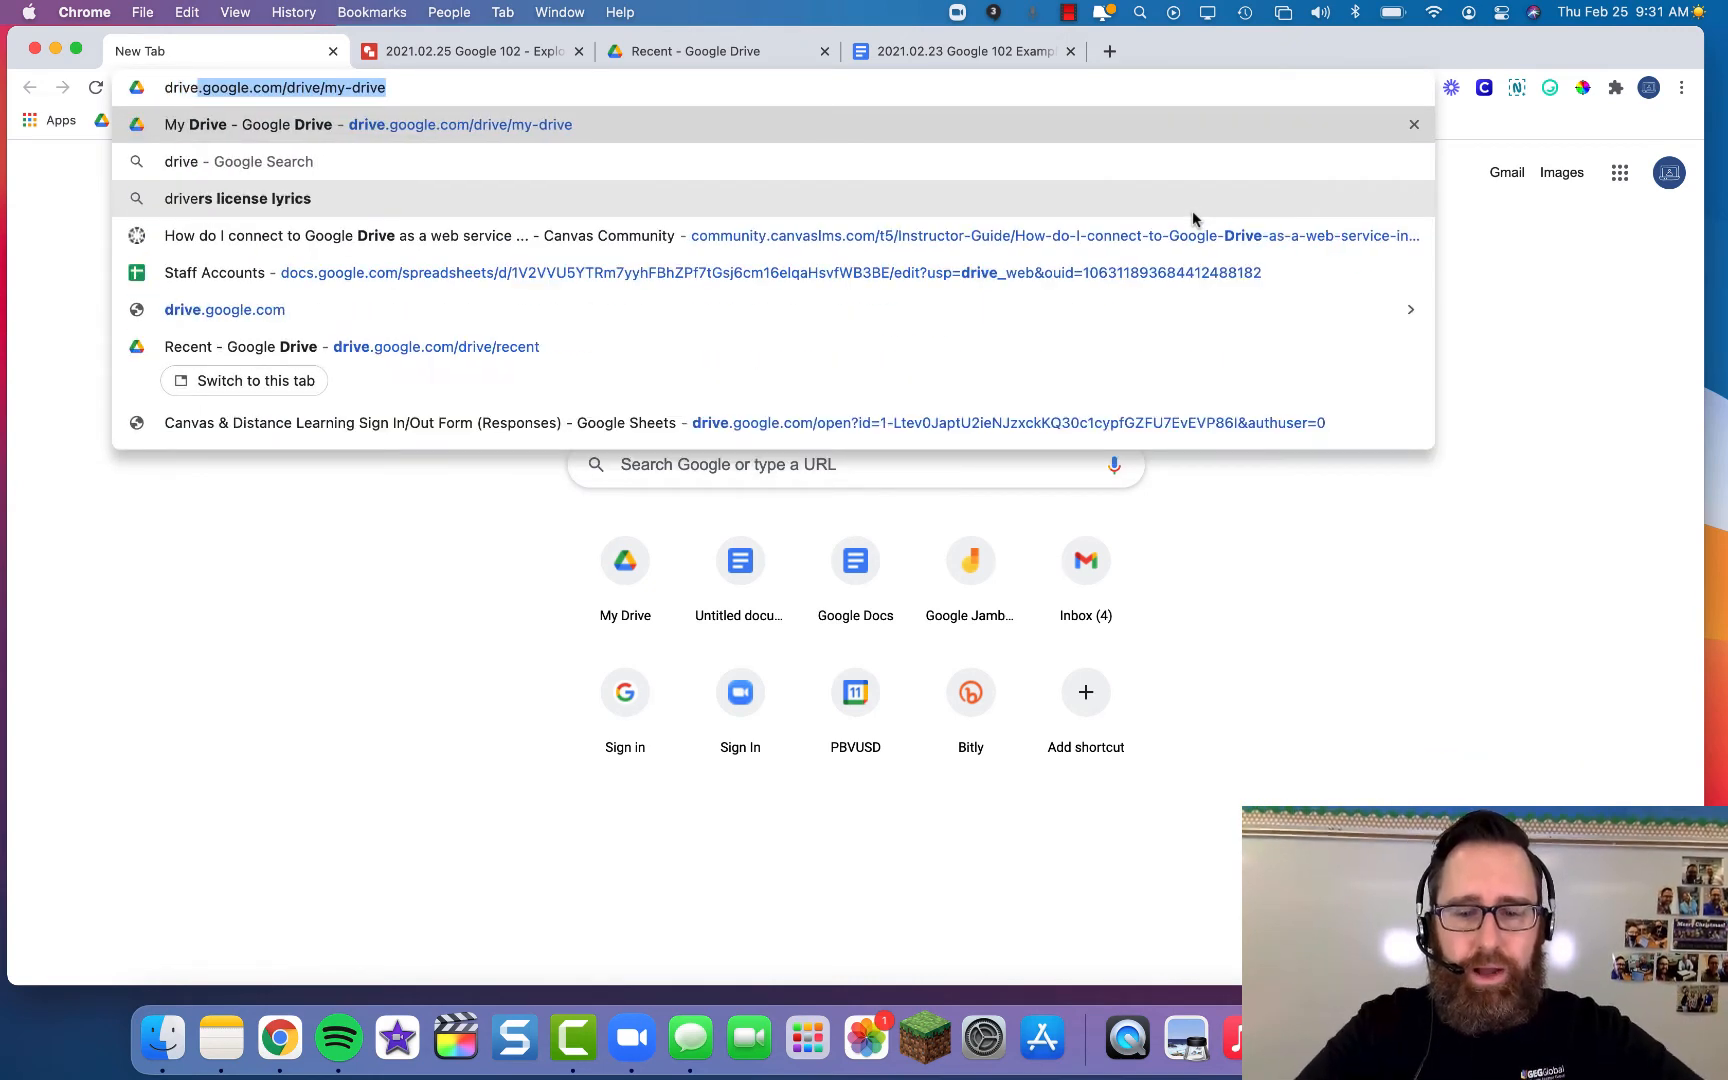
pyautogui.write('.goog')
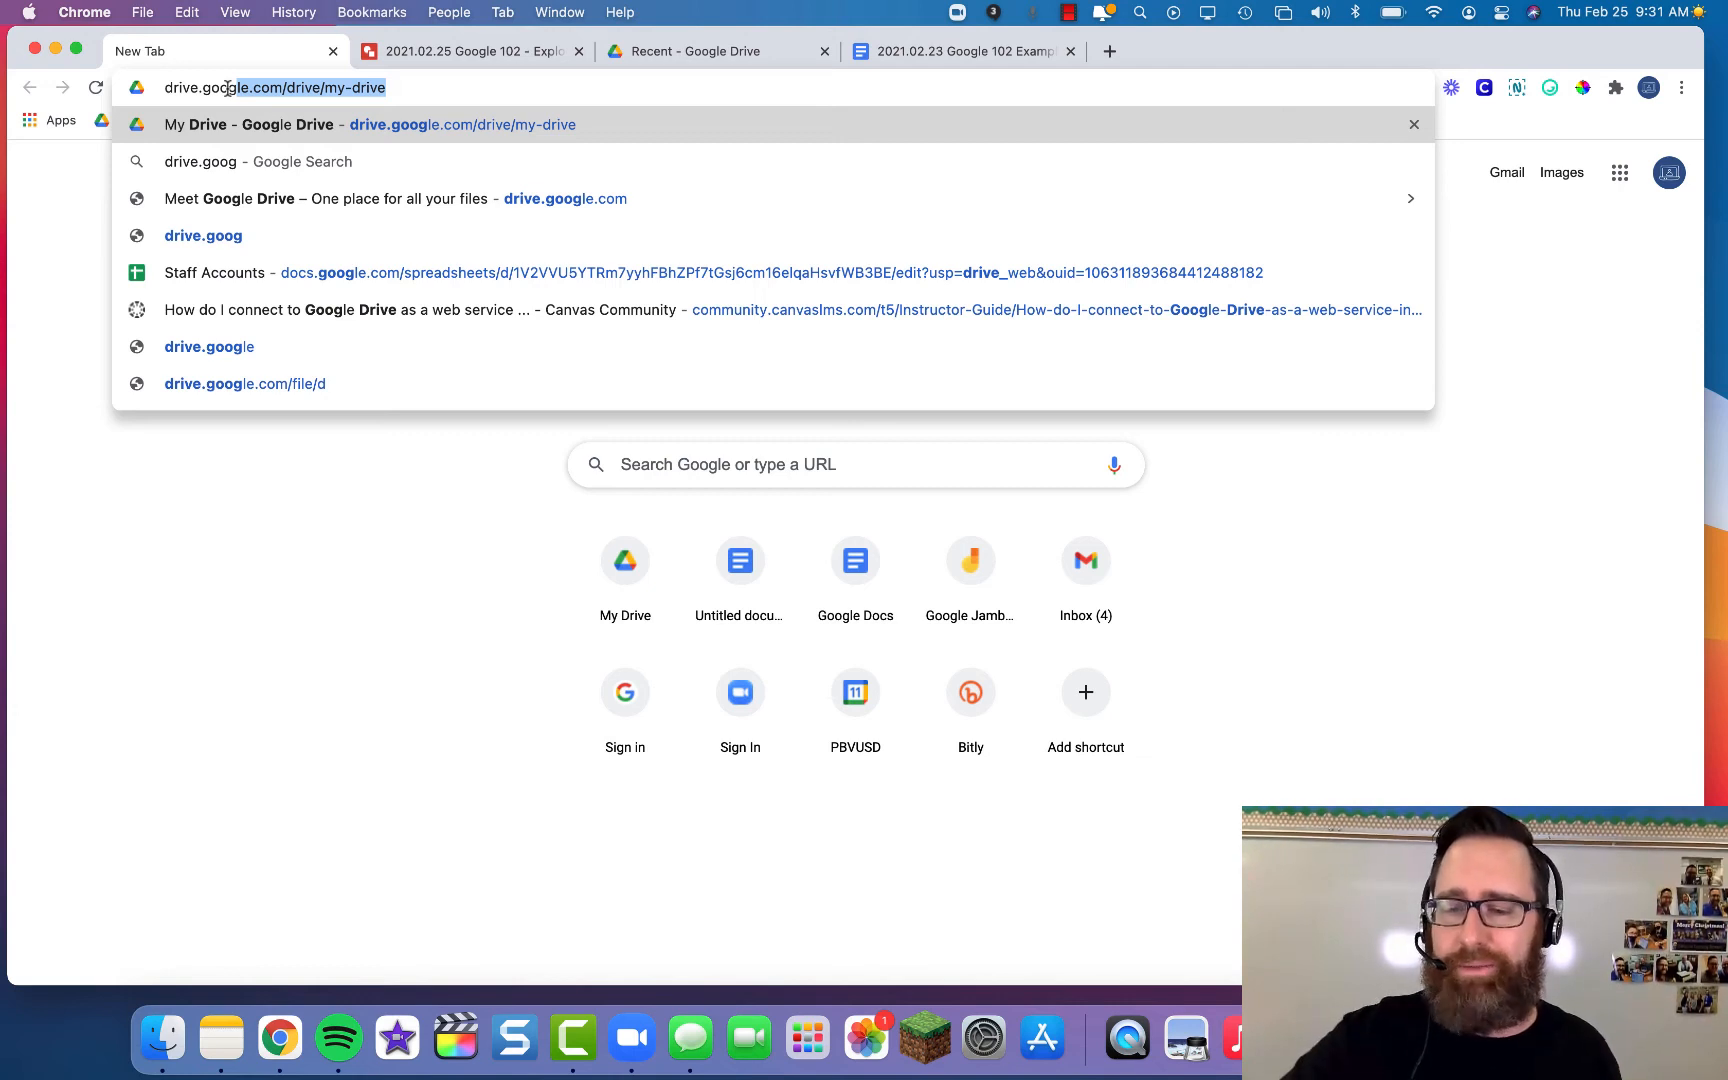
pyautogui.press('Return')
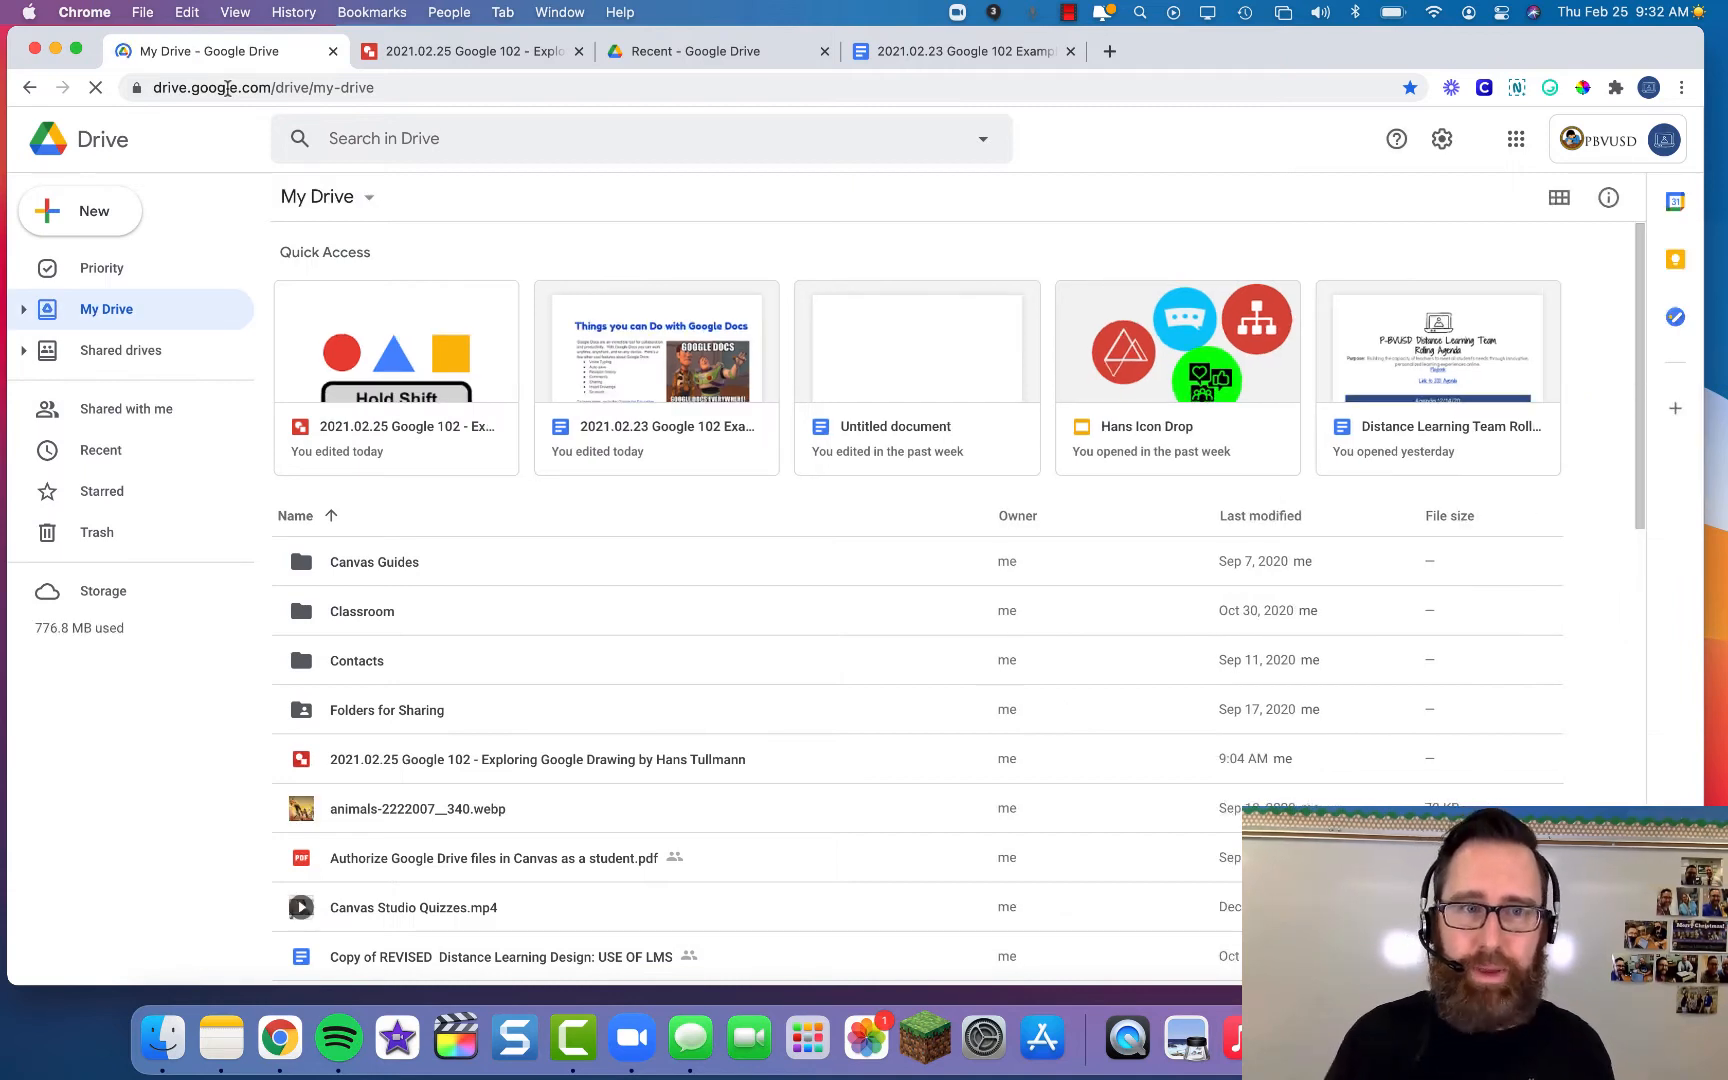
pyautogui.click(113, 207)
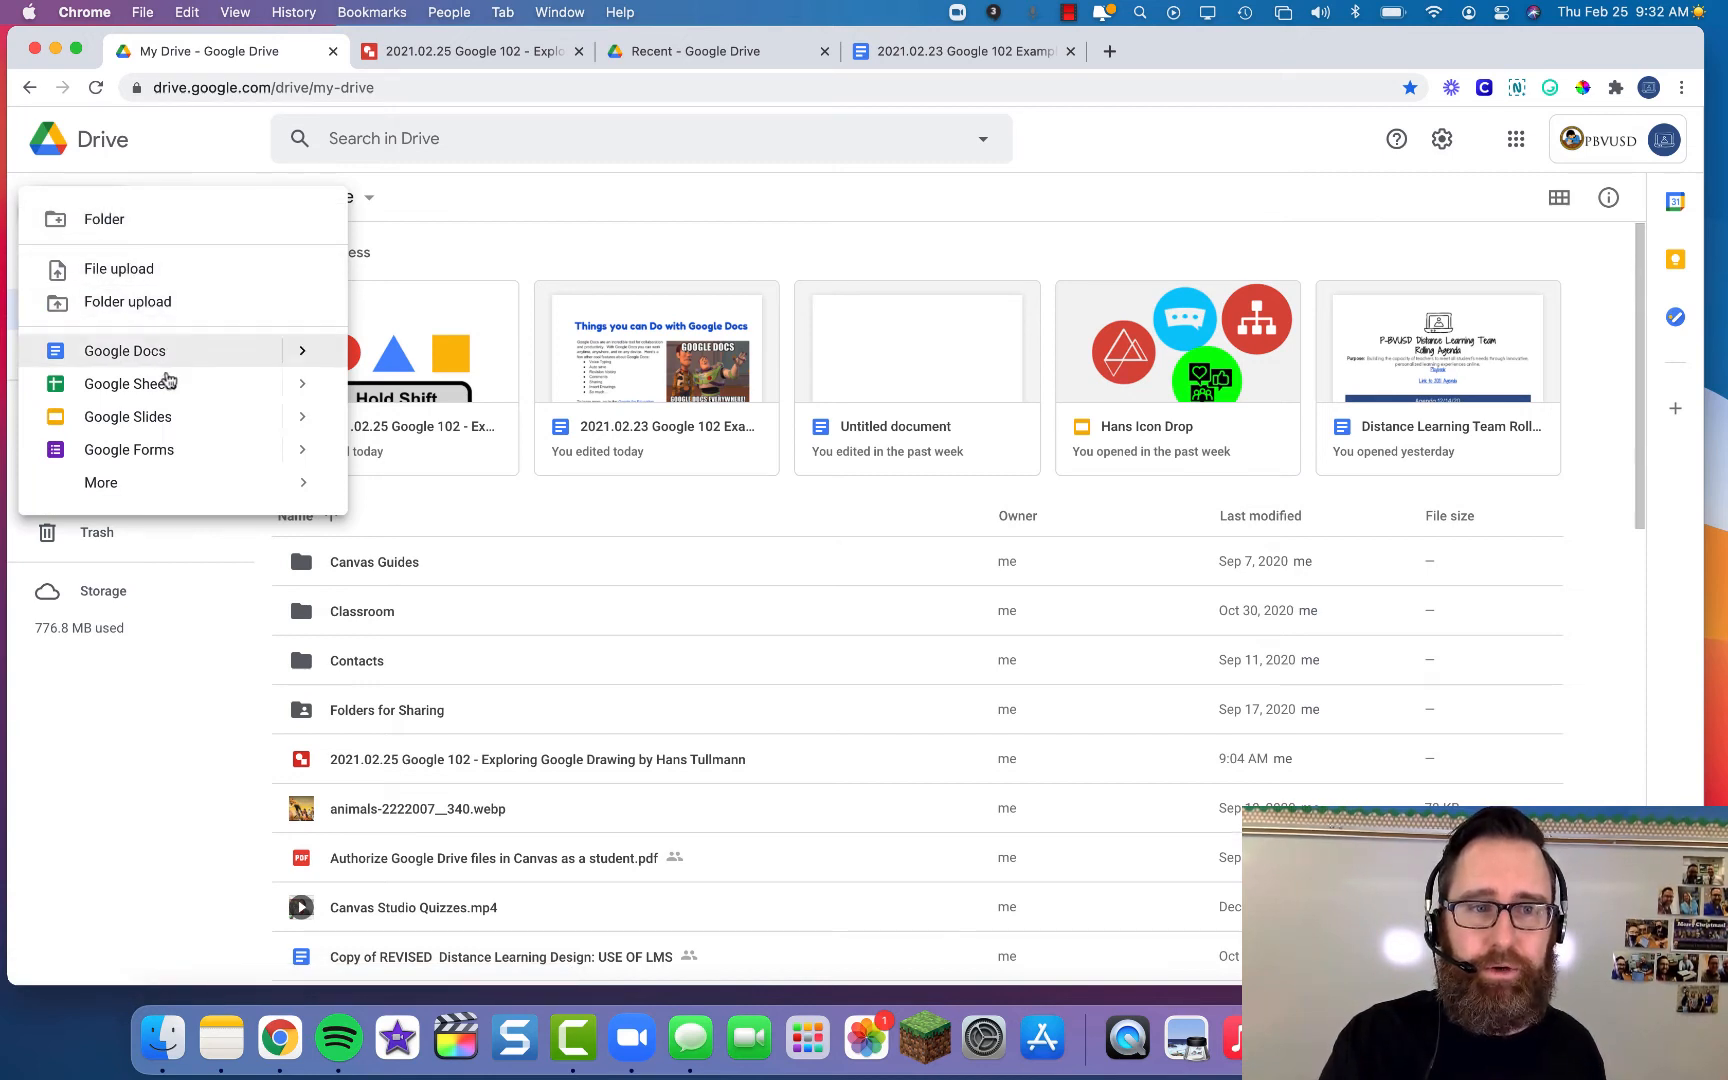
# - Create a blank Google Drawings file from the New > More menu
pyautogui.moveTo(185, 490)
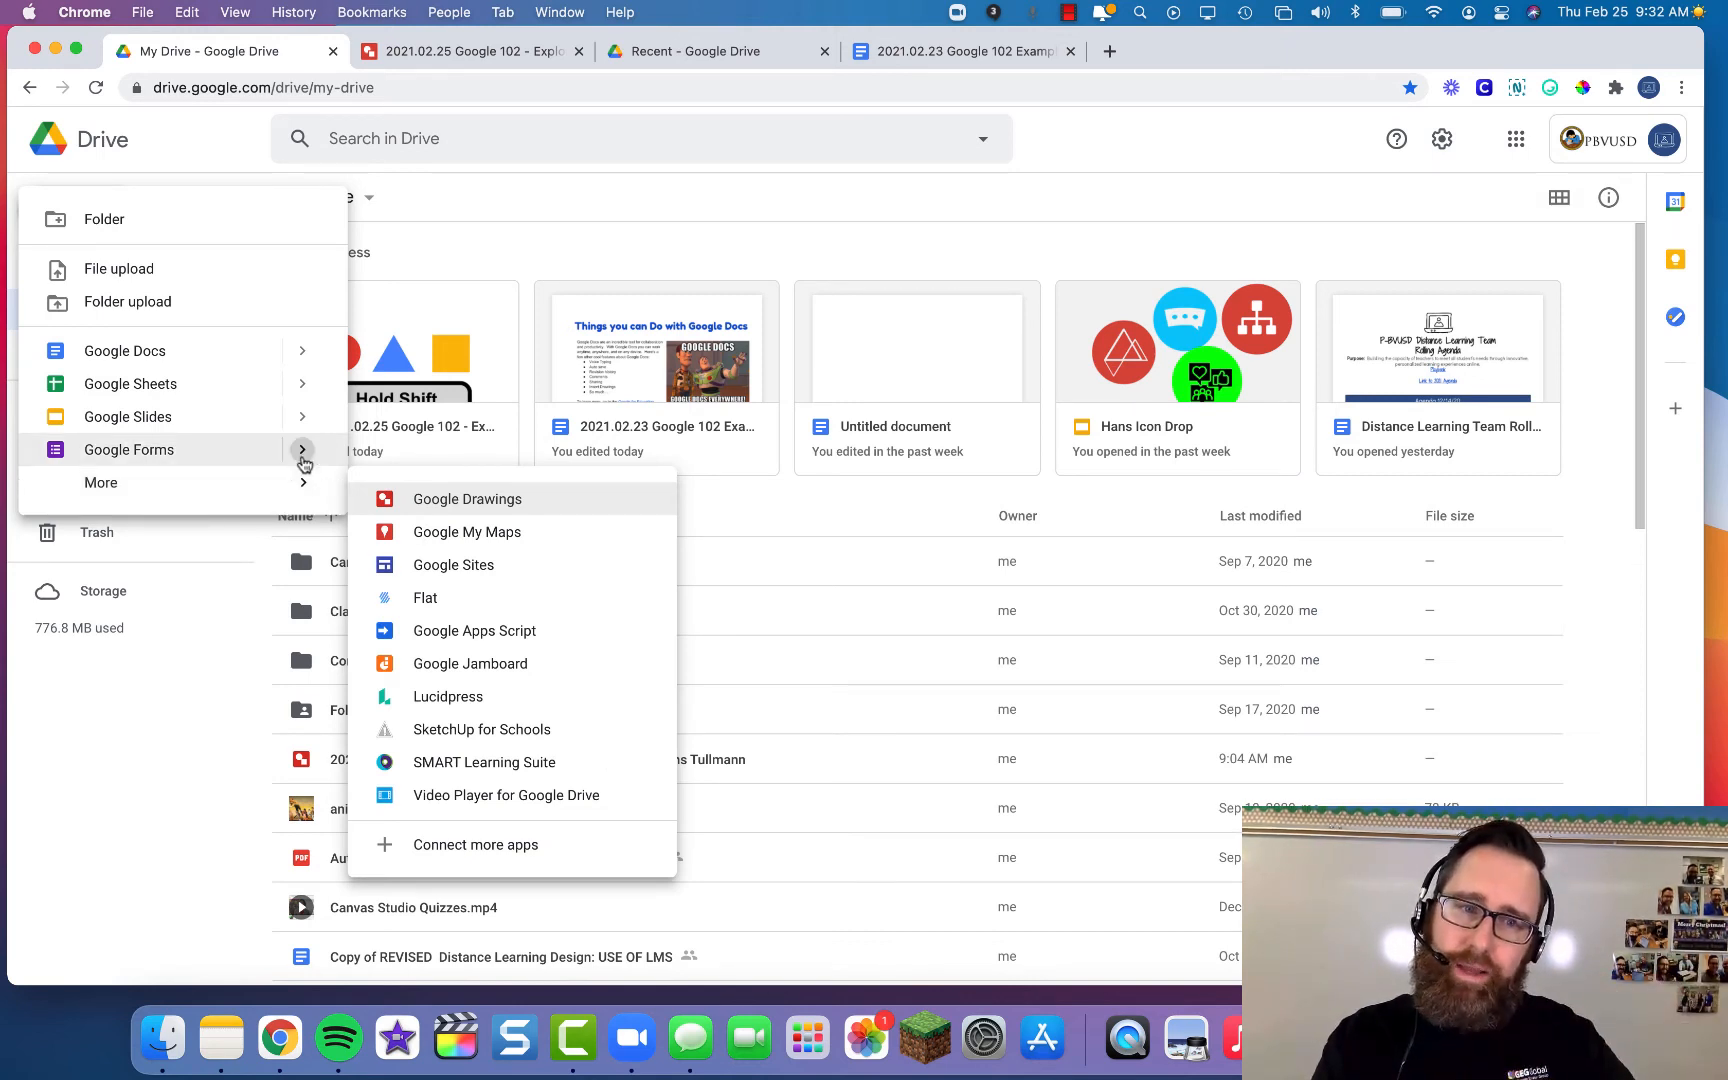
pyautogui.moveTo(303, 458)
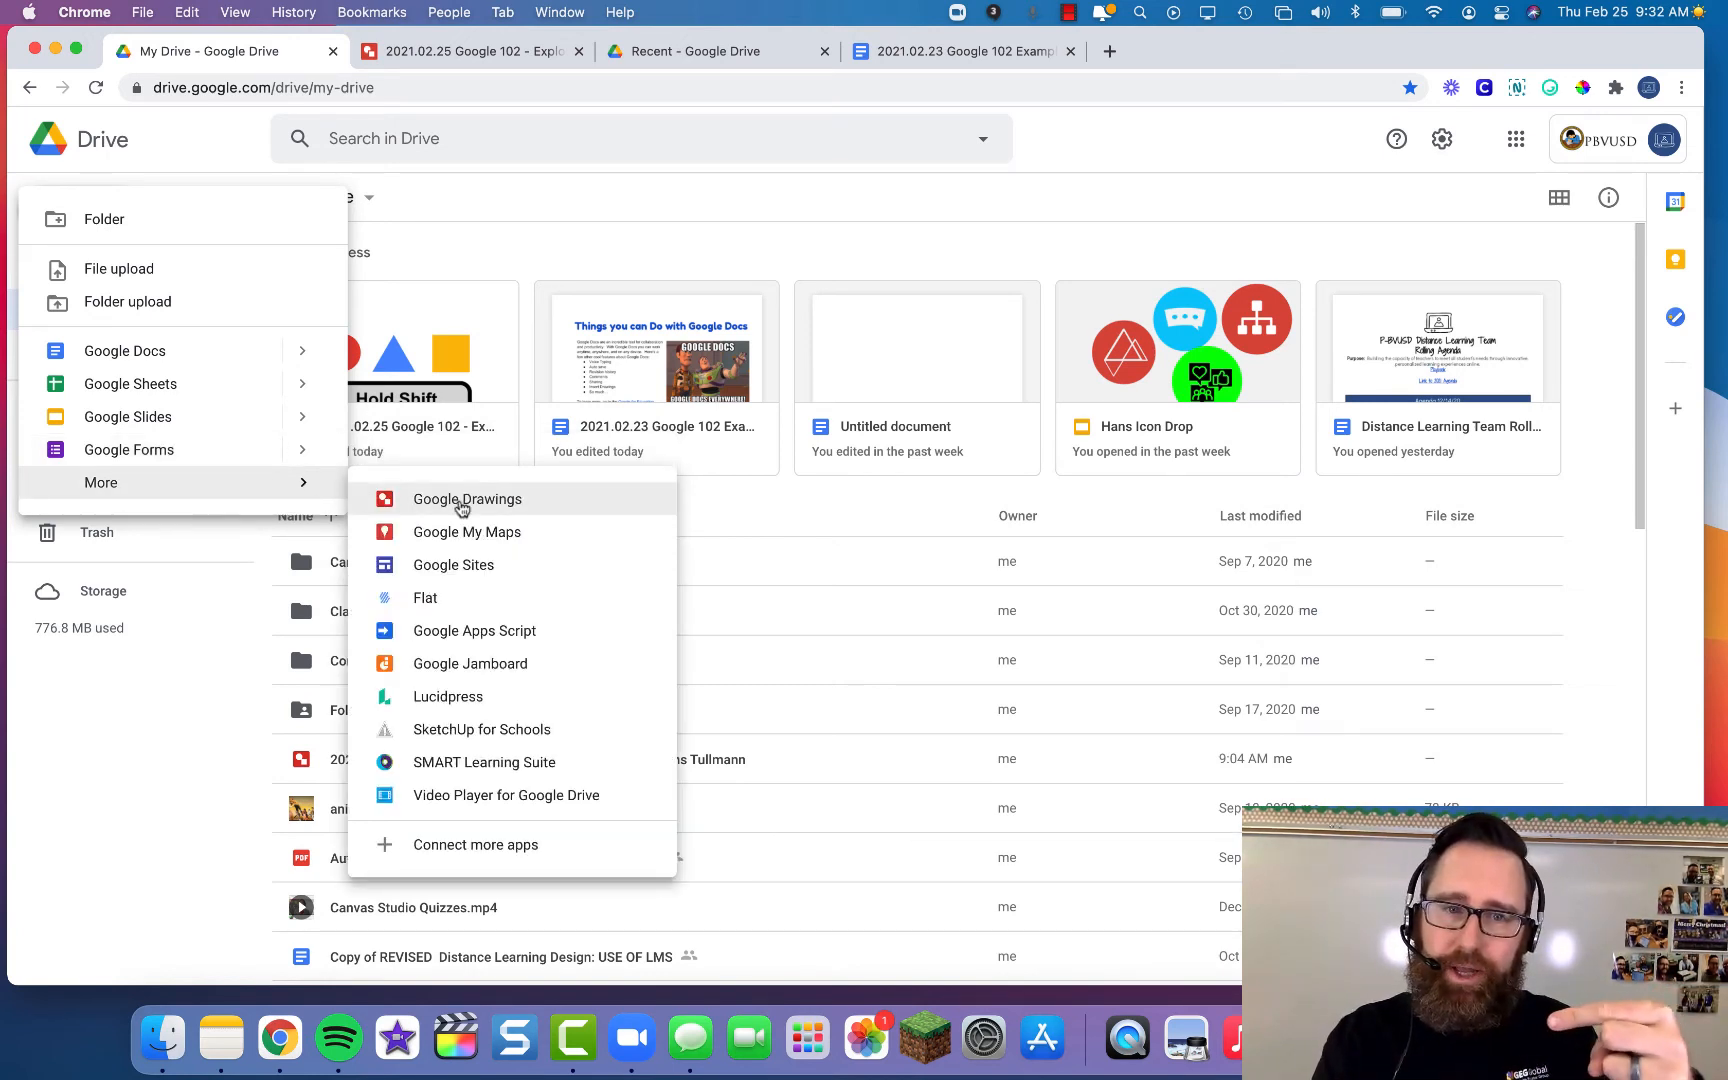
pyautogui.click(461, 509)
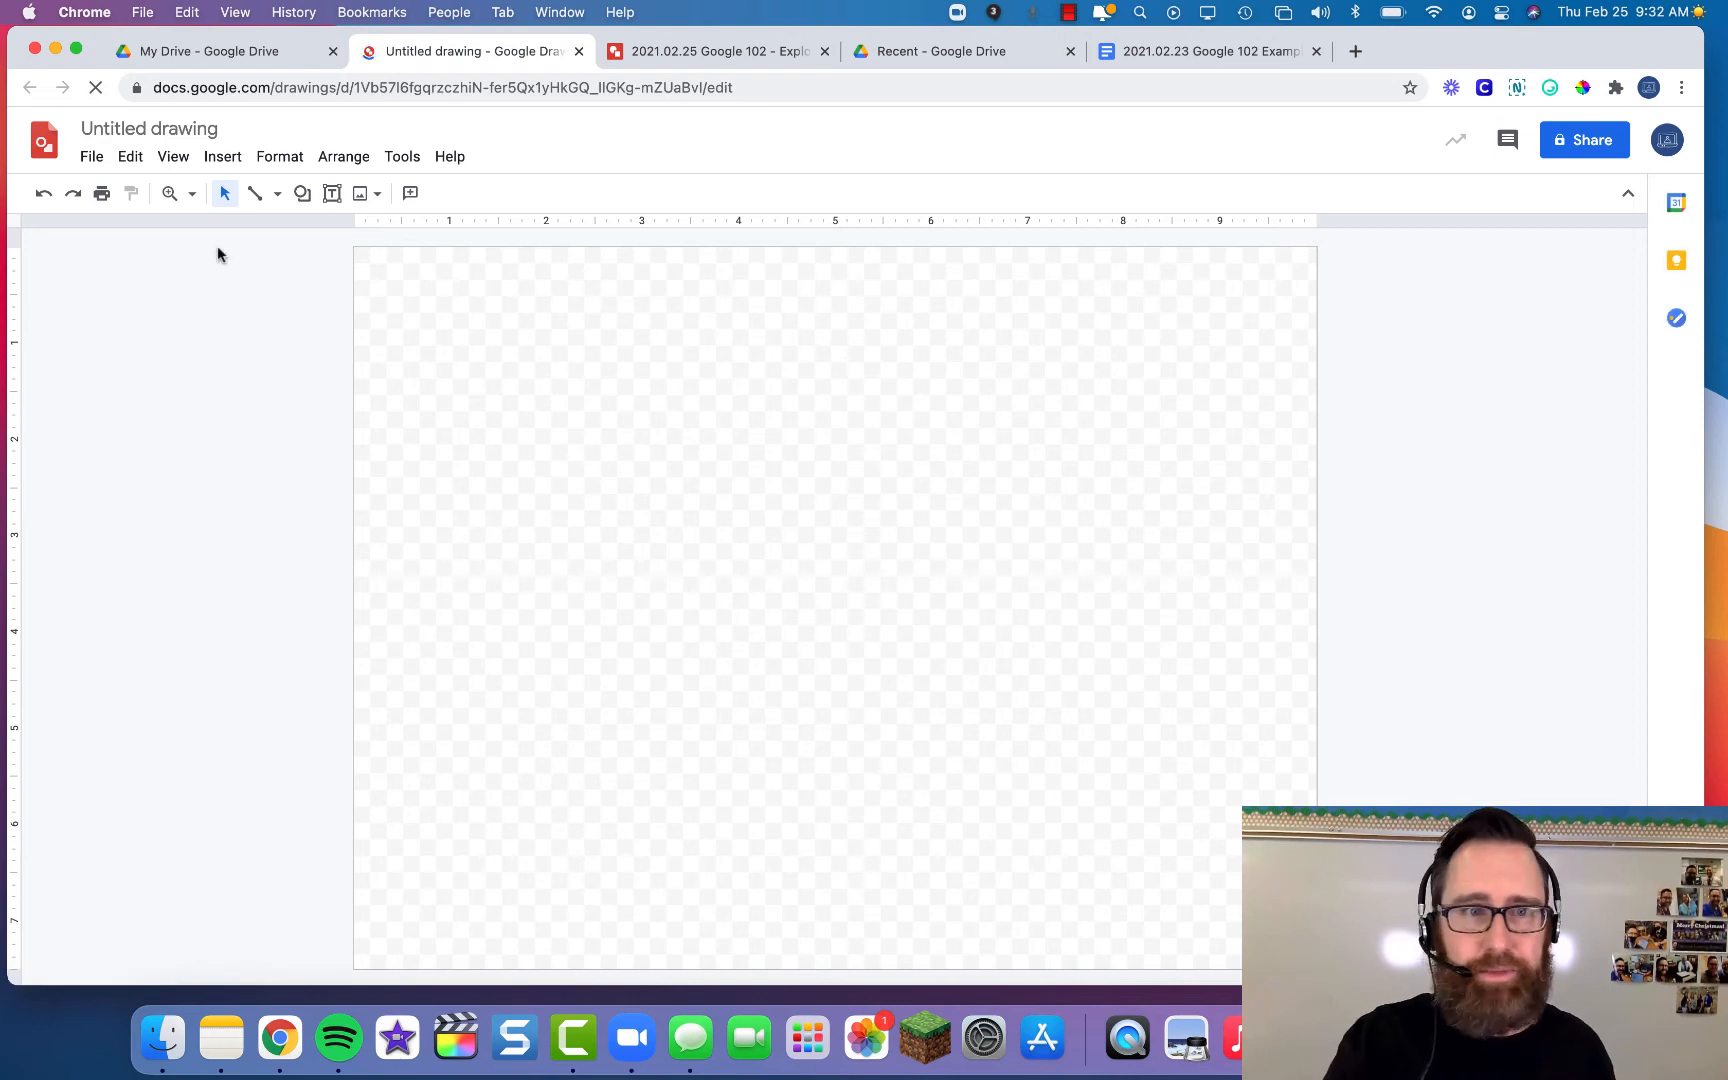
# - Title the drawing '2021.02.25 Google 102 - Google Drawings Practice by' plus the author's name
pyautogui.click(115, 124)
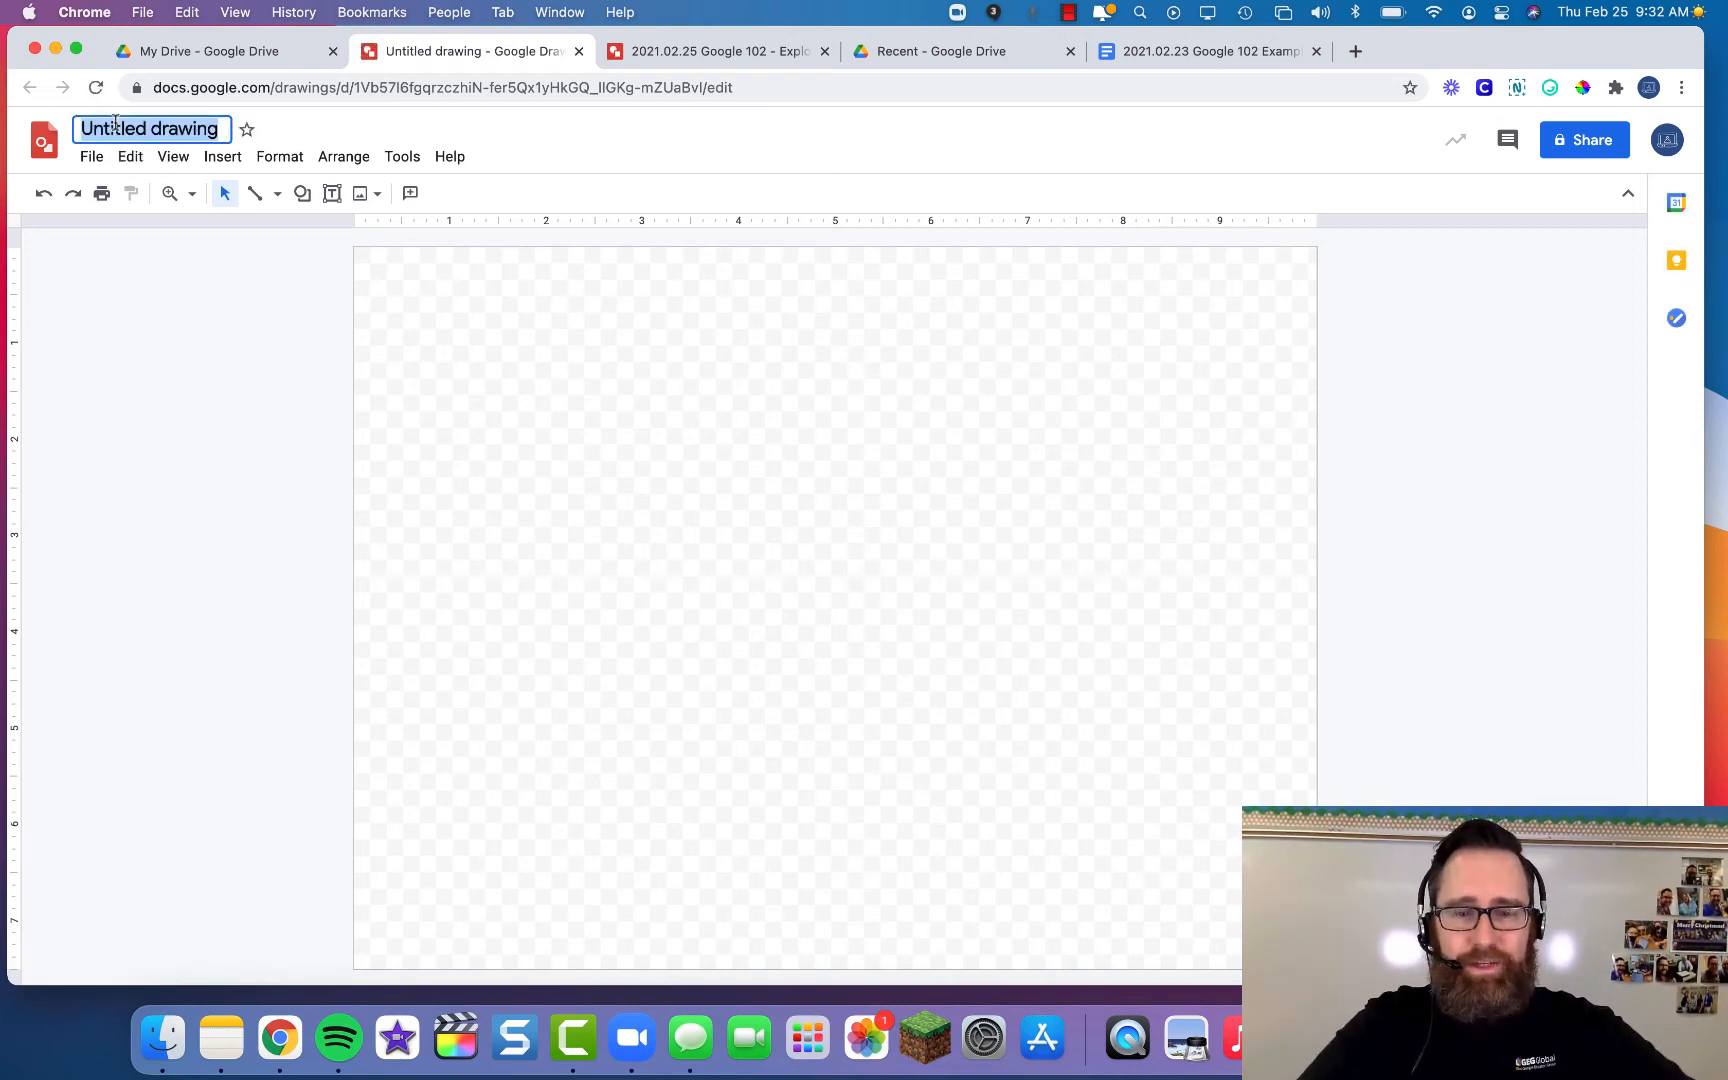
pyautogui.write('2021.02.25 Google 102')
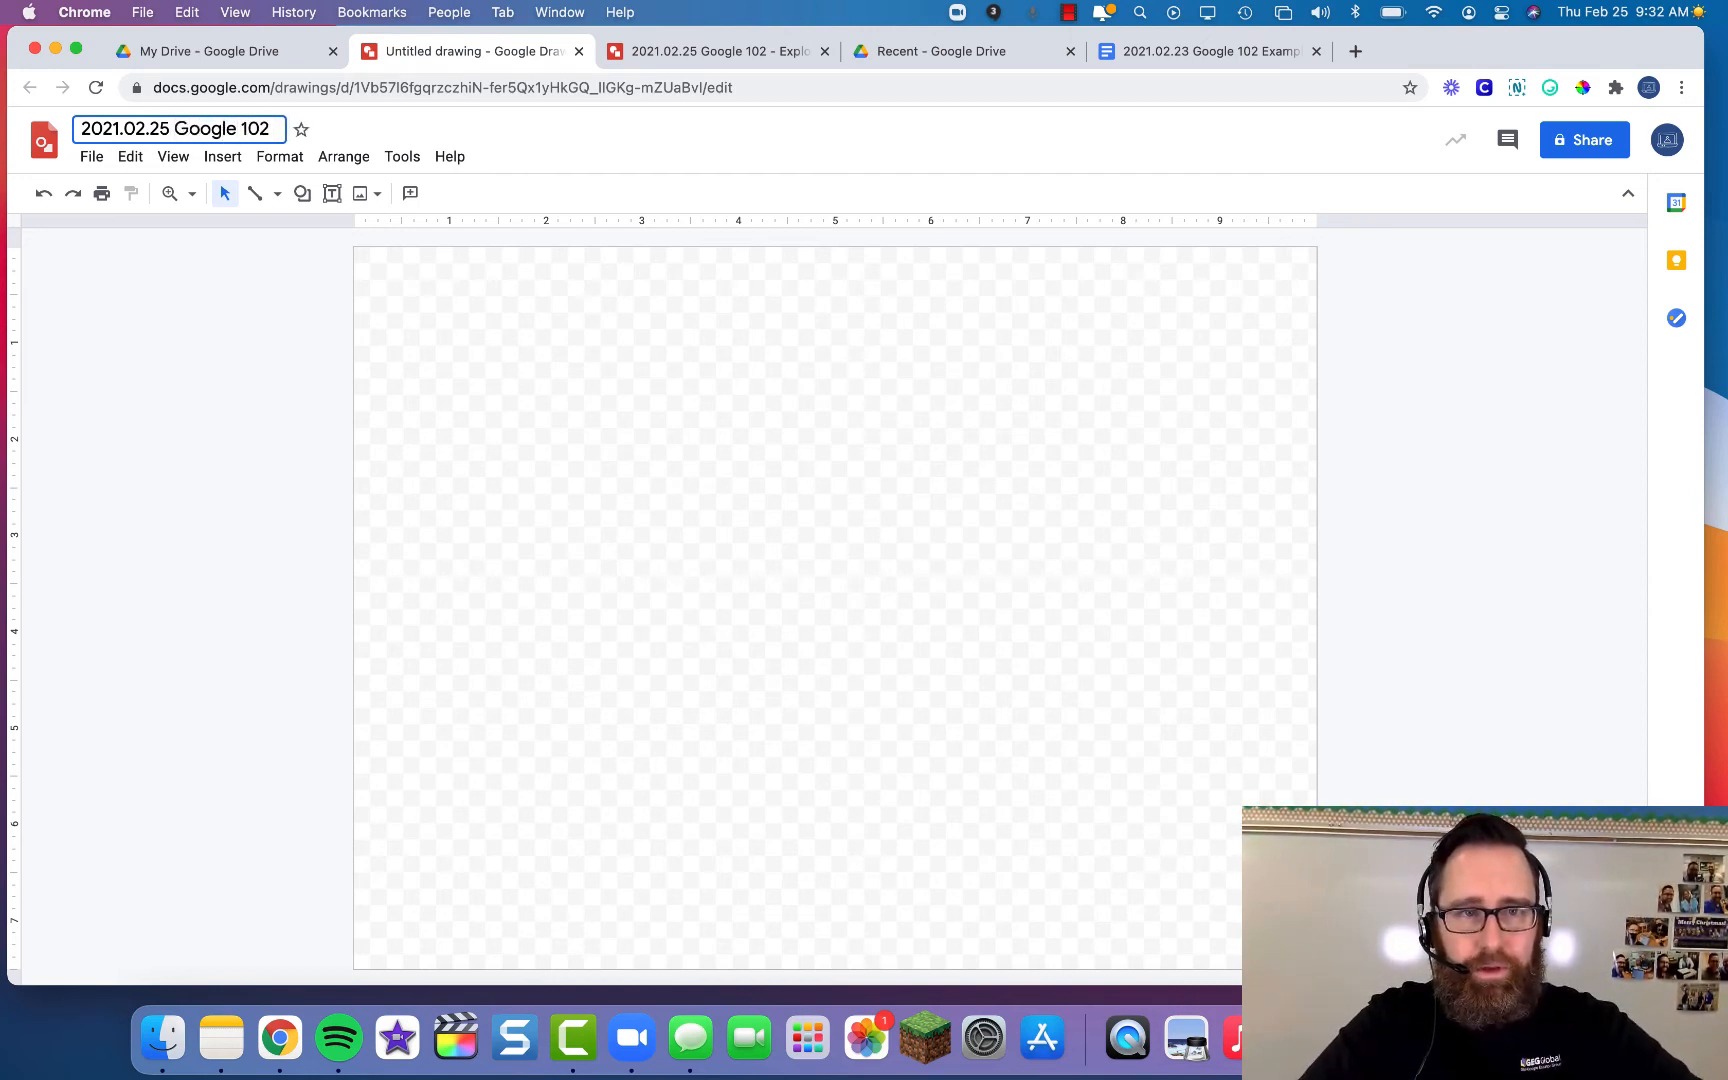
pyautogui.write(' - Google')
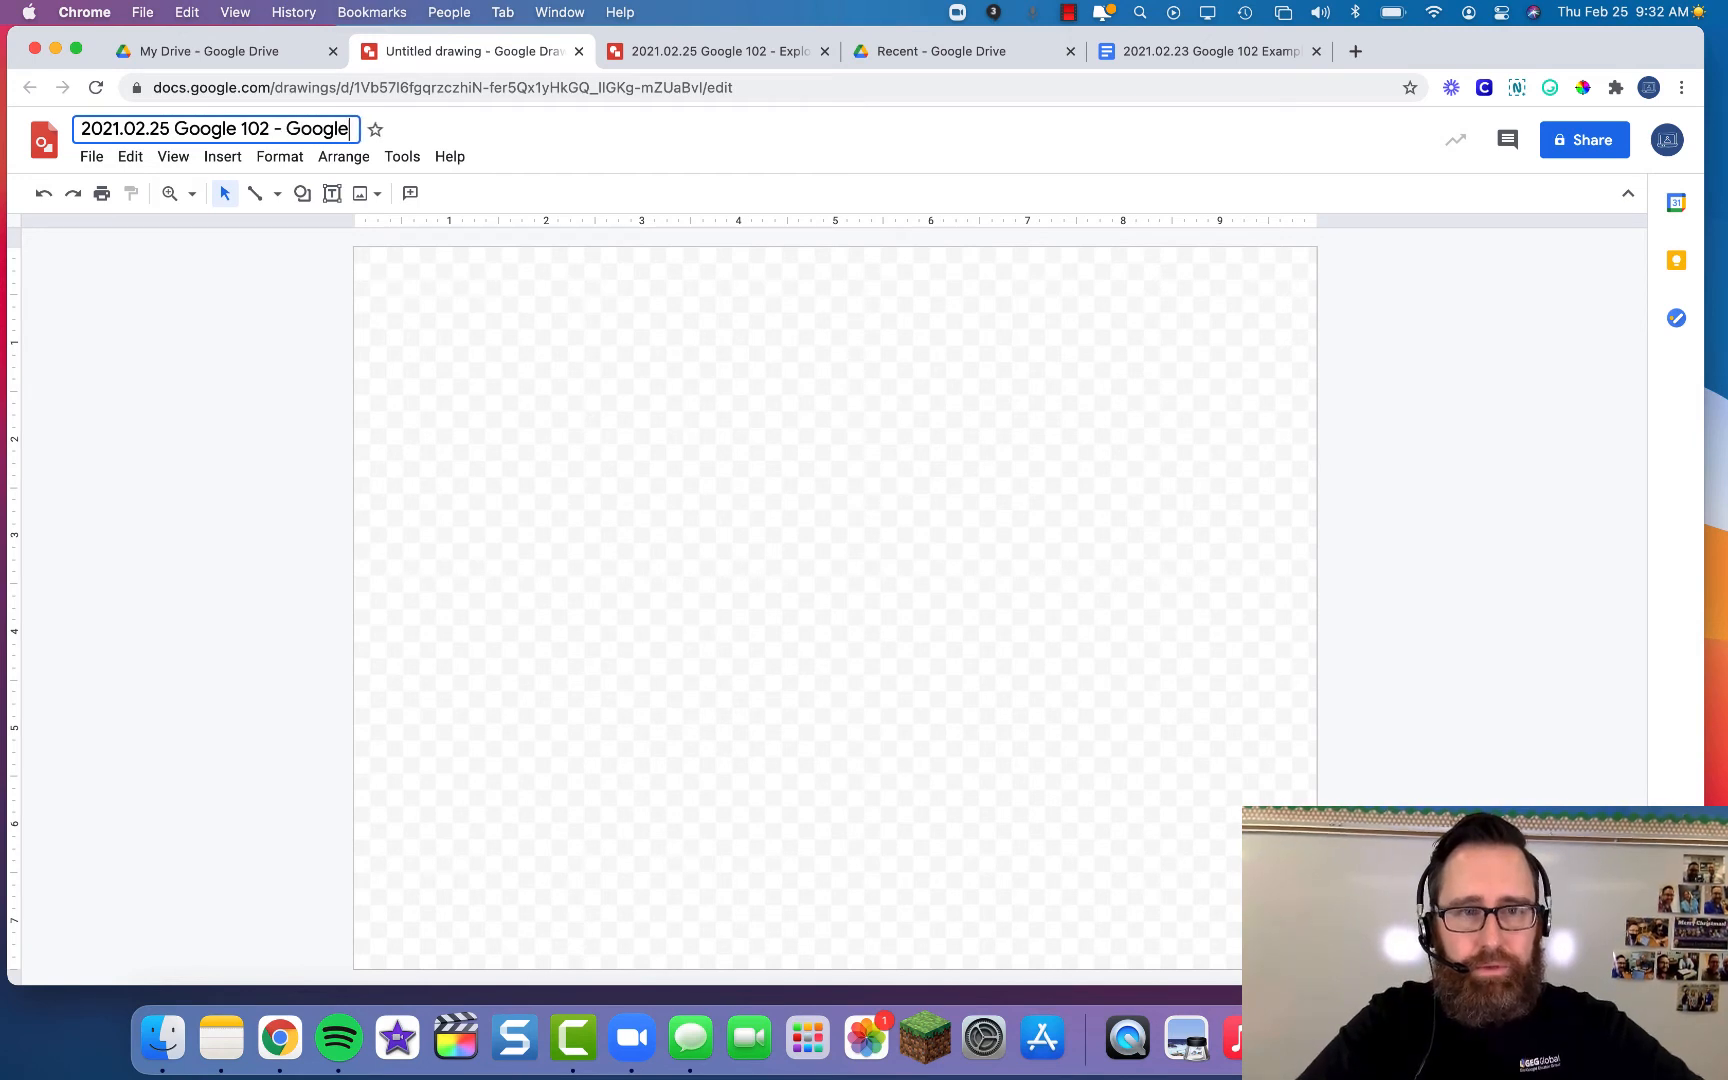
pyautogui.write(' Drawings Pra')
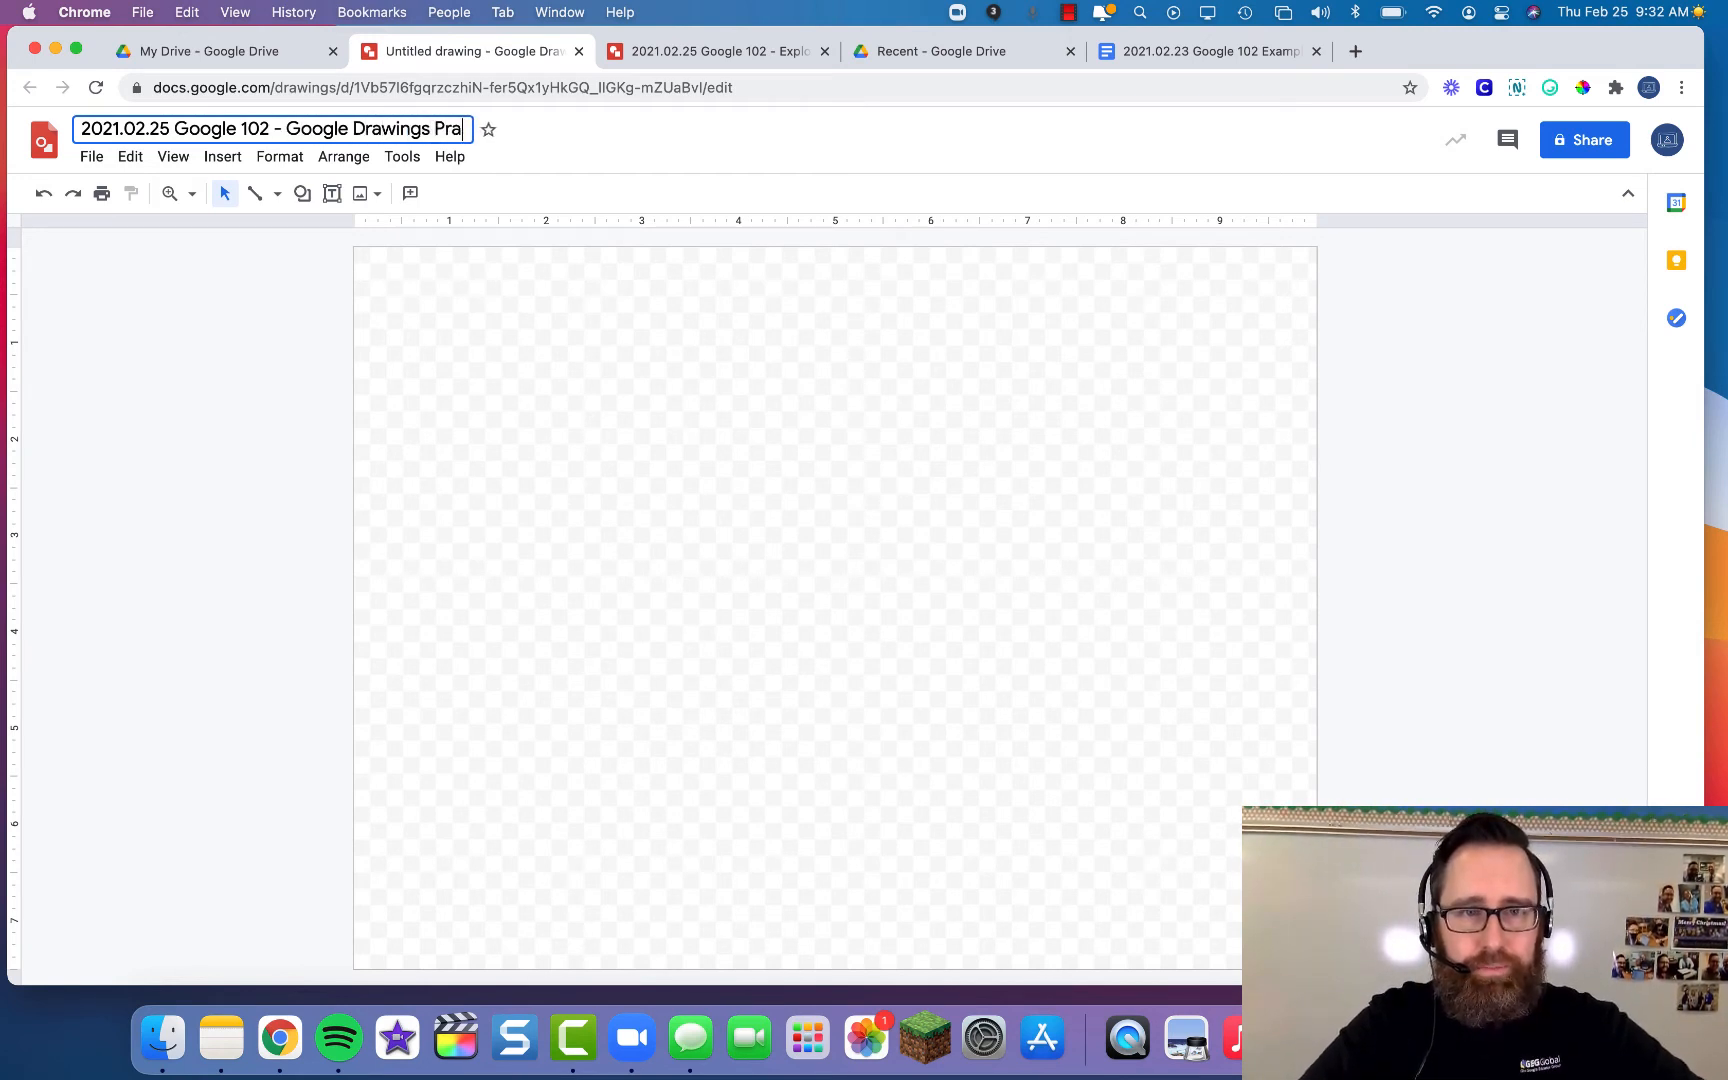
pyautogui.write('ctice by Han')
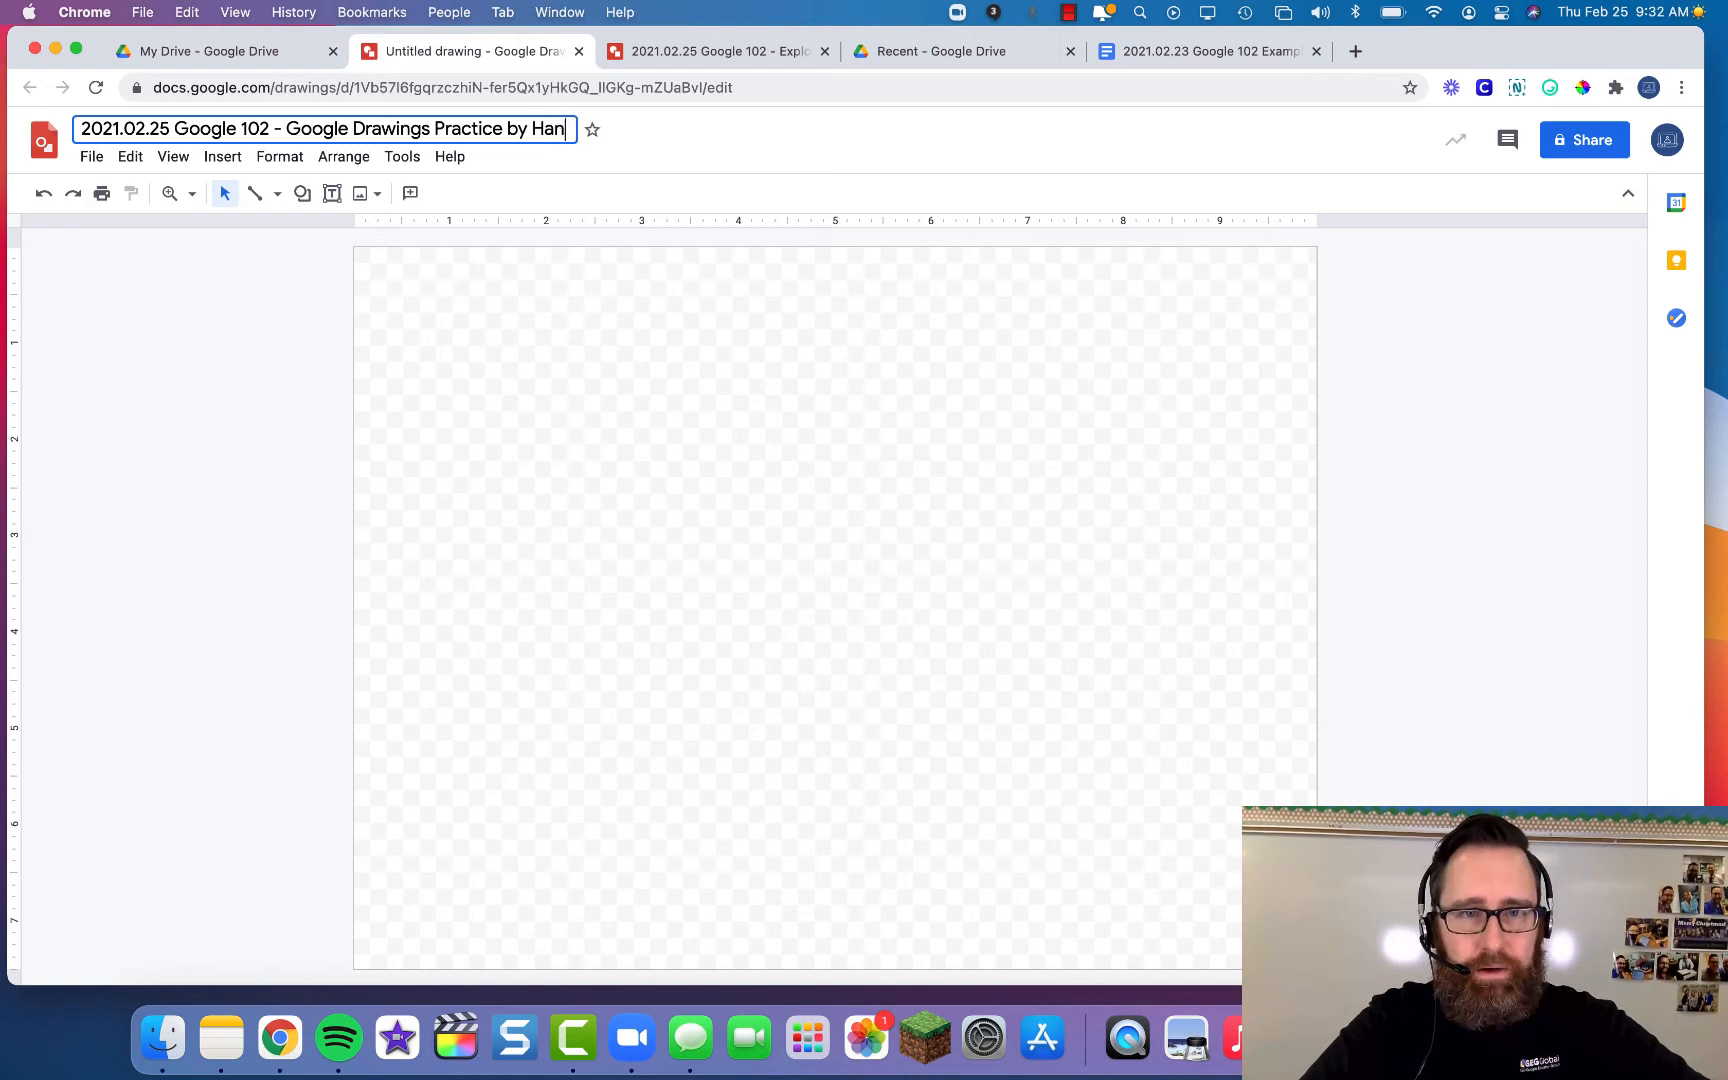
pyautogui.write('s Tullmann')
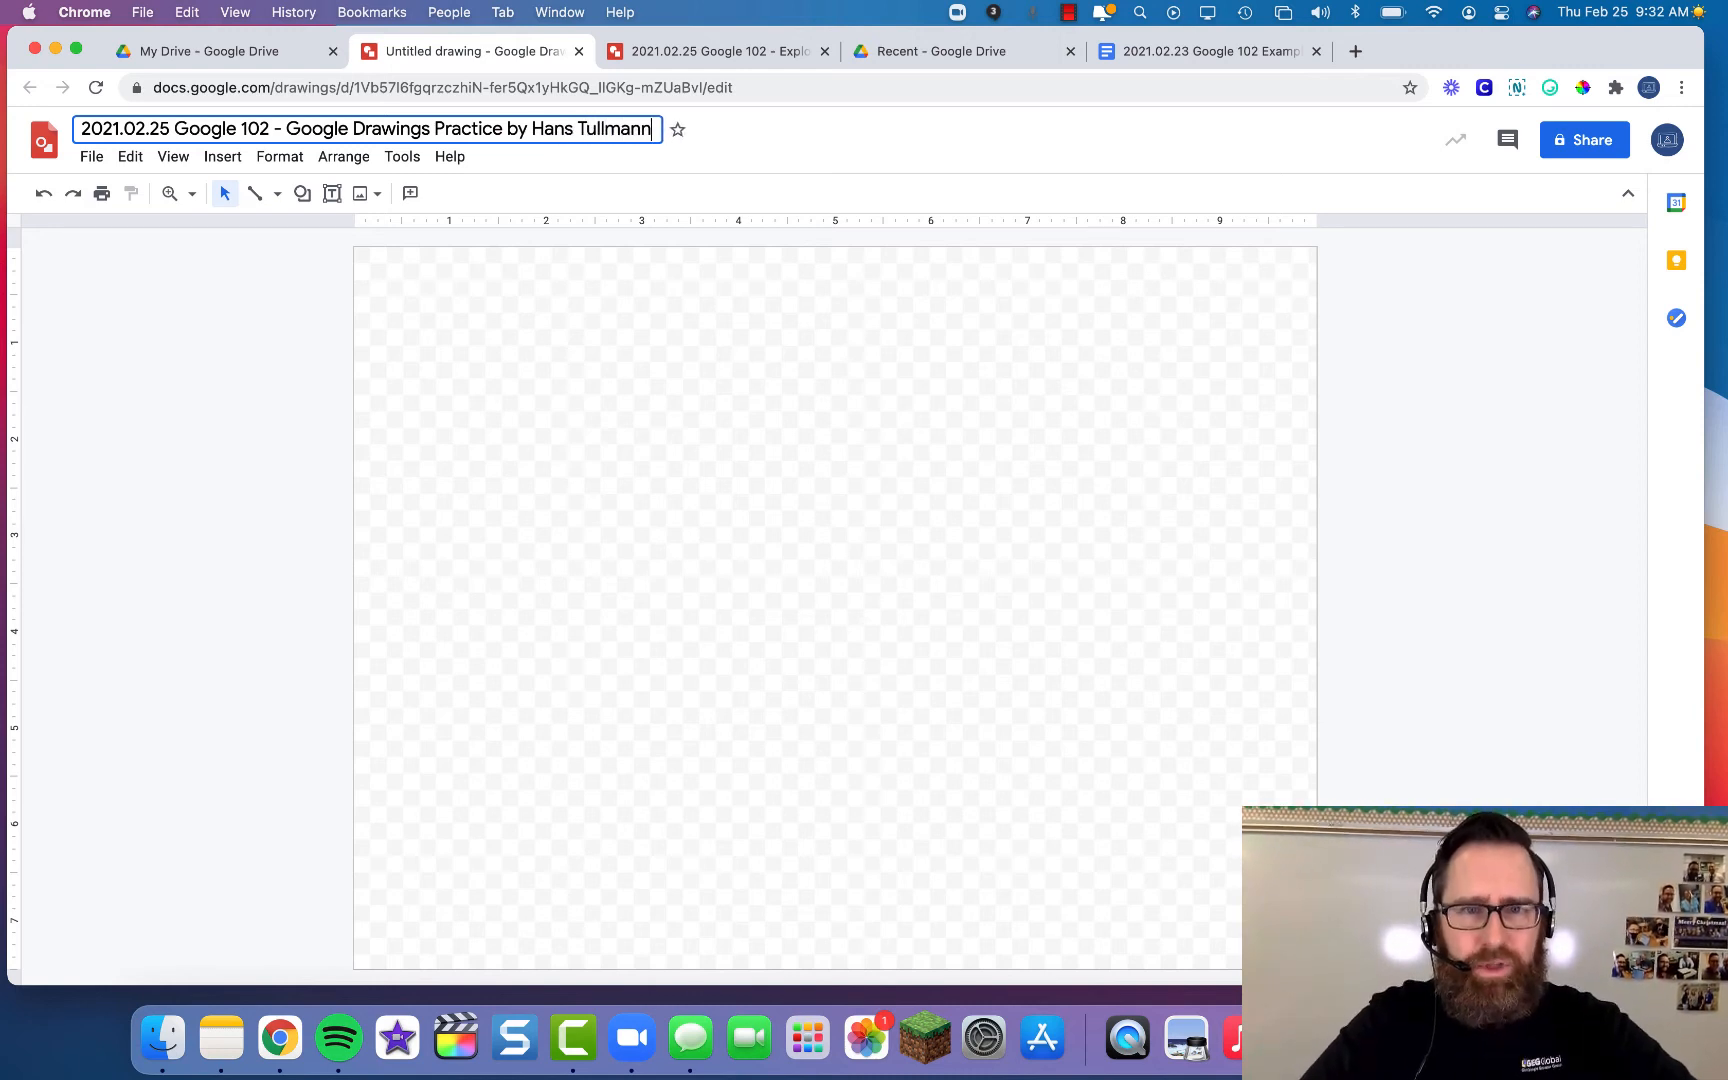
pyautogui.press('Return')
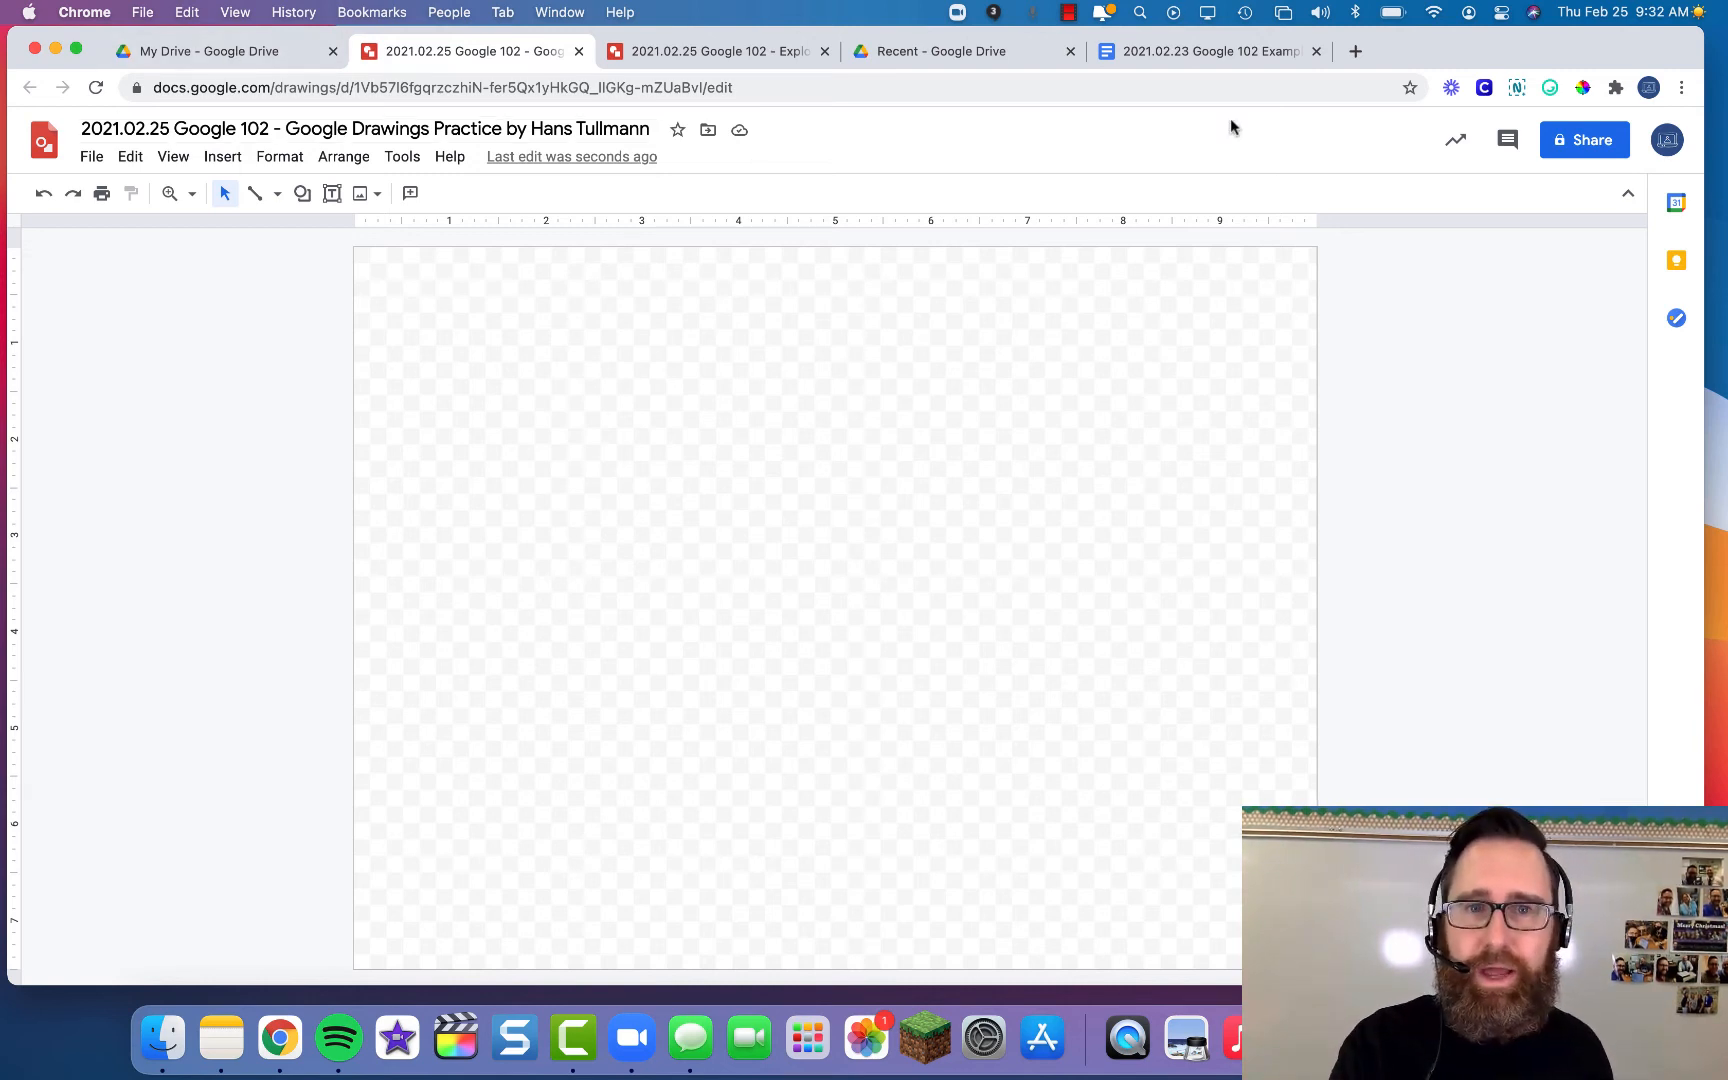
# - Share the drawing with a suggested colleague and send the invitation
pyautogui.click(1580, 145)
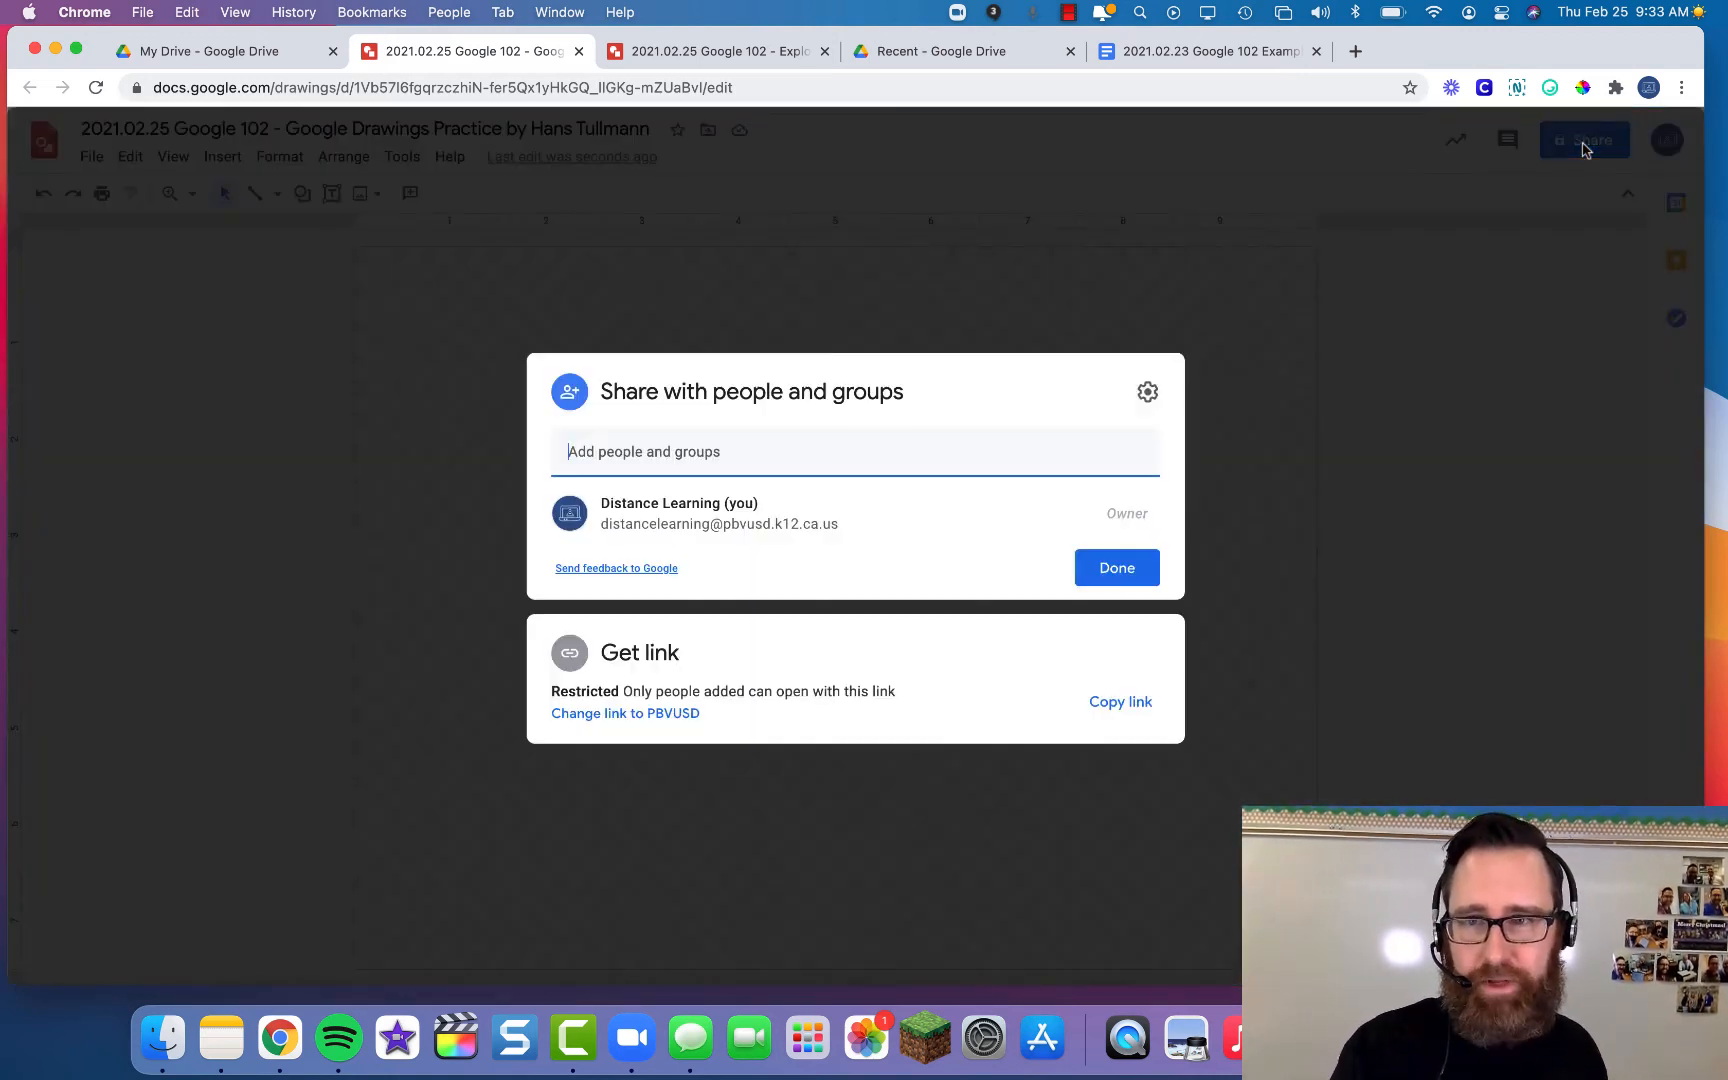
pyautogui.click(661, 452)
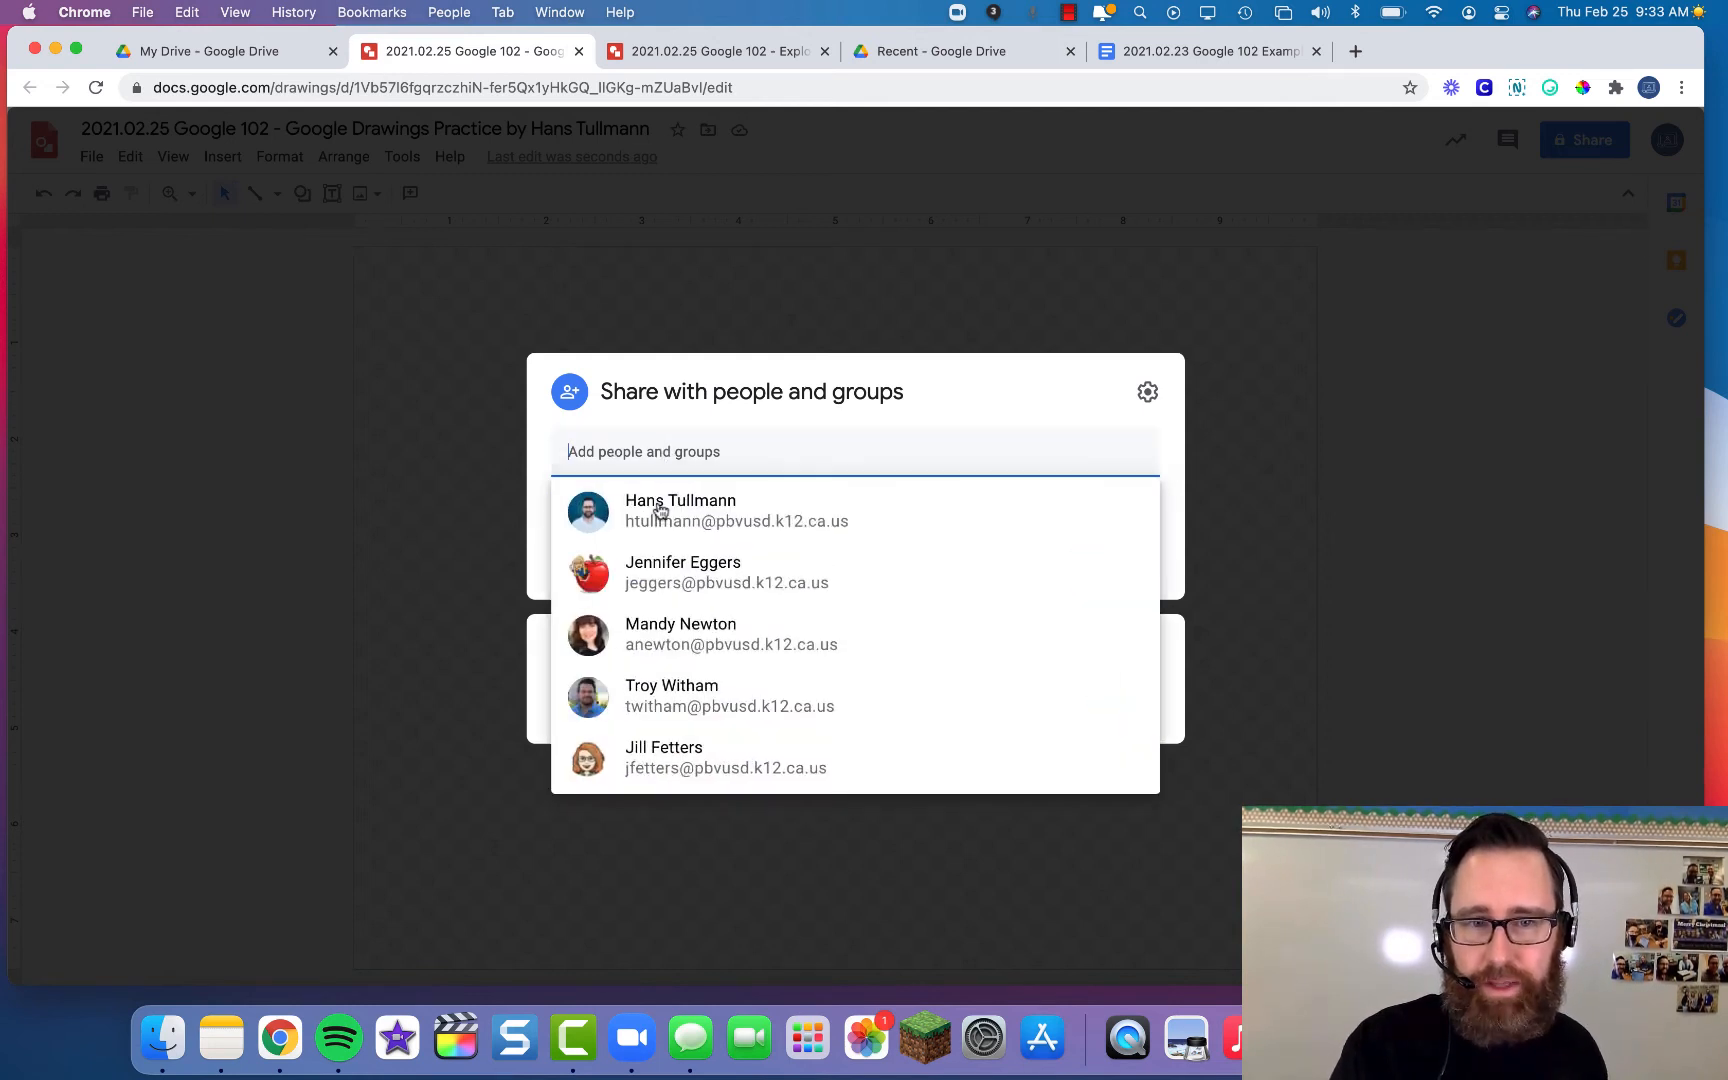
pyautogui.click(697, 580)
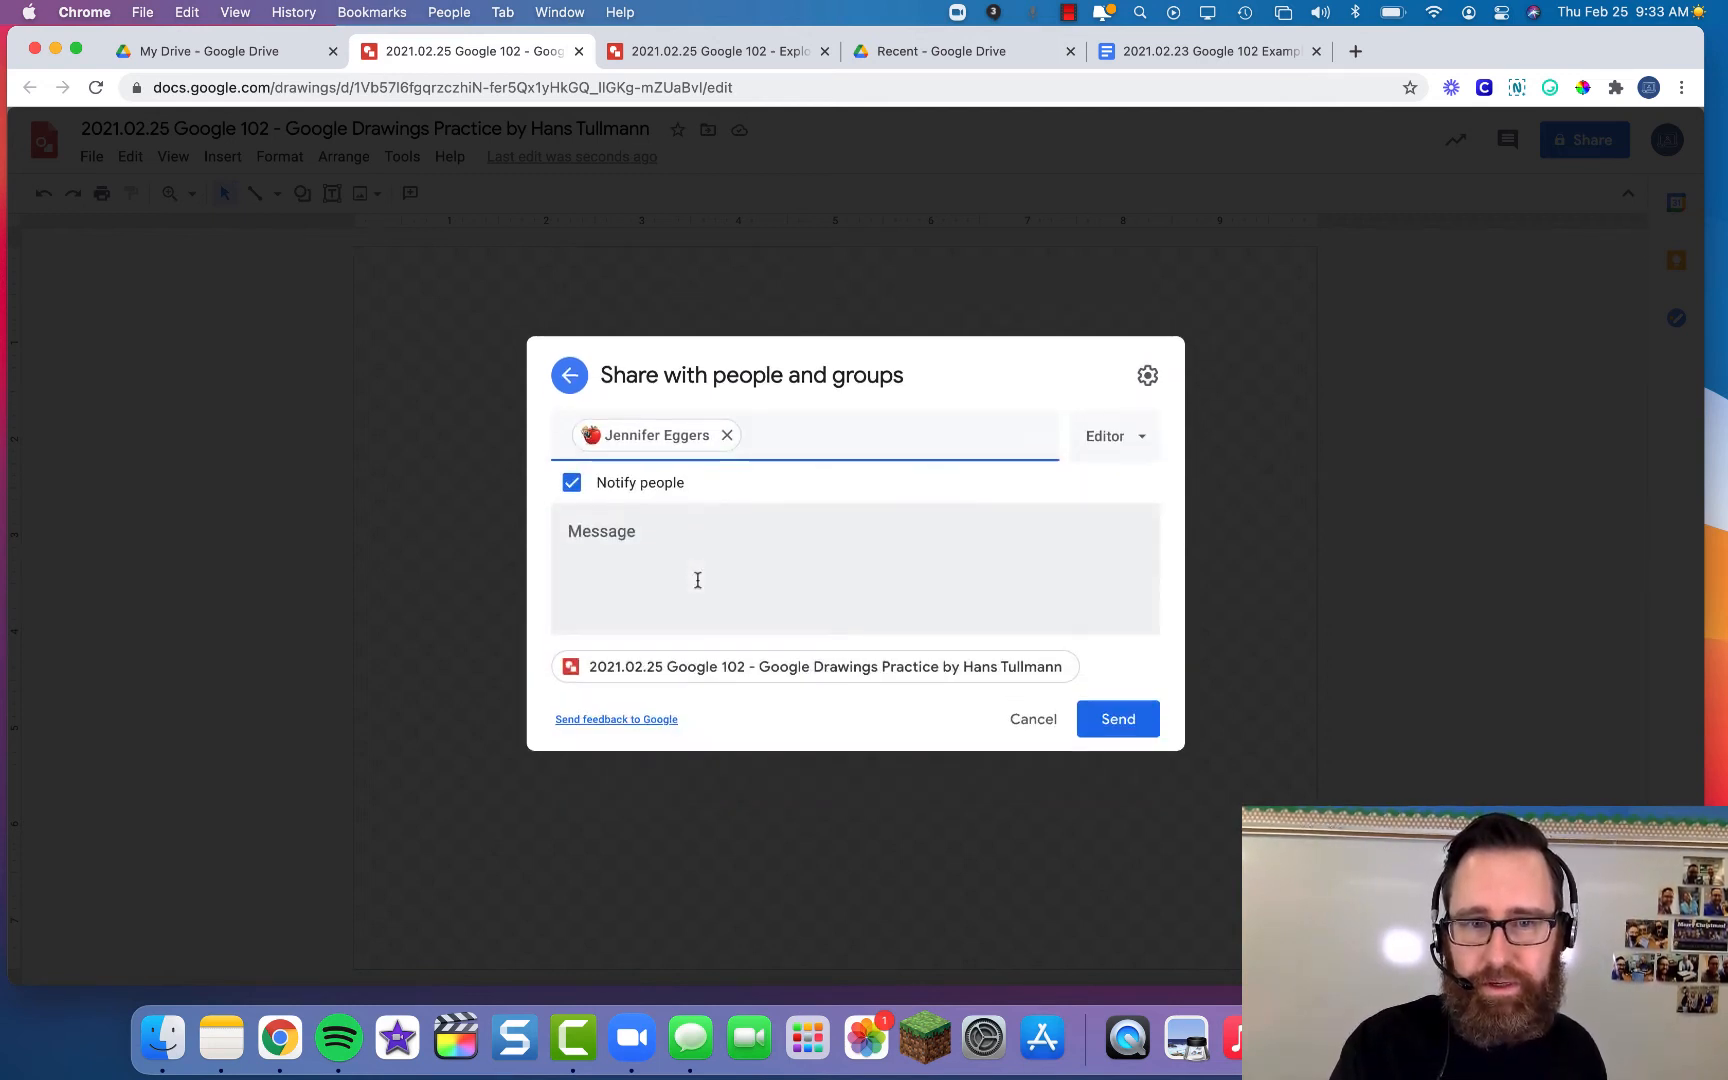
pyautogui.click(1140, 720)
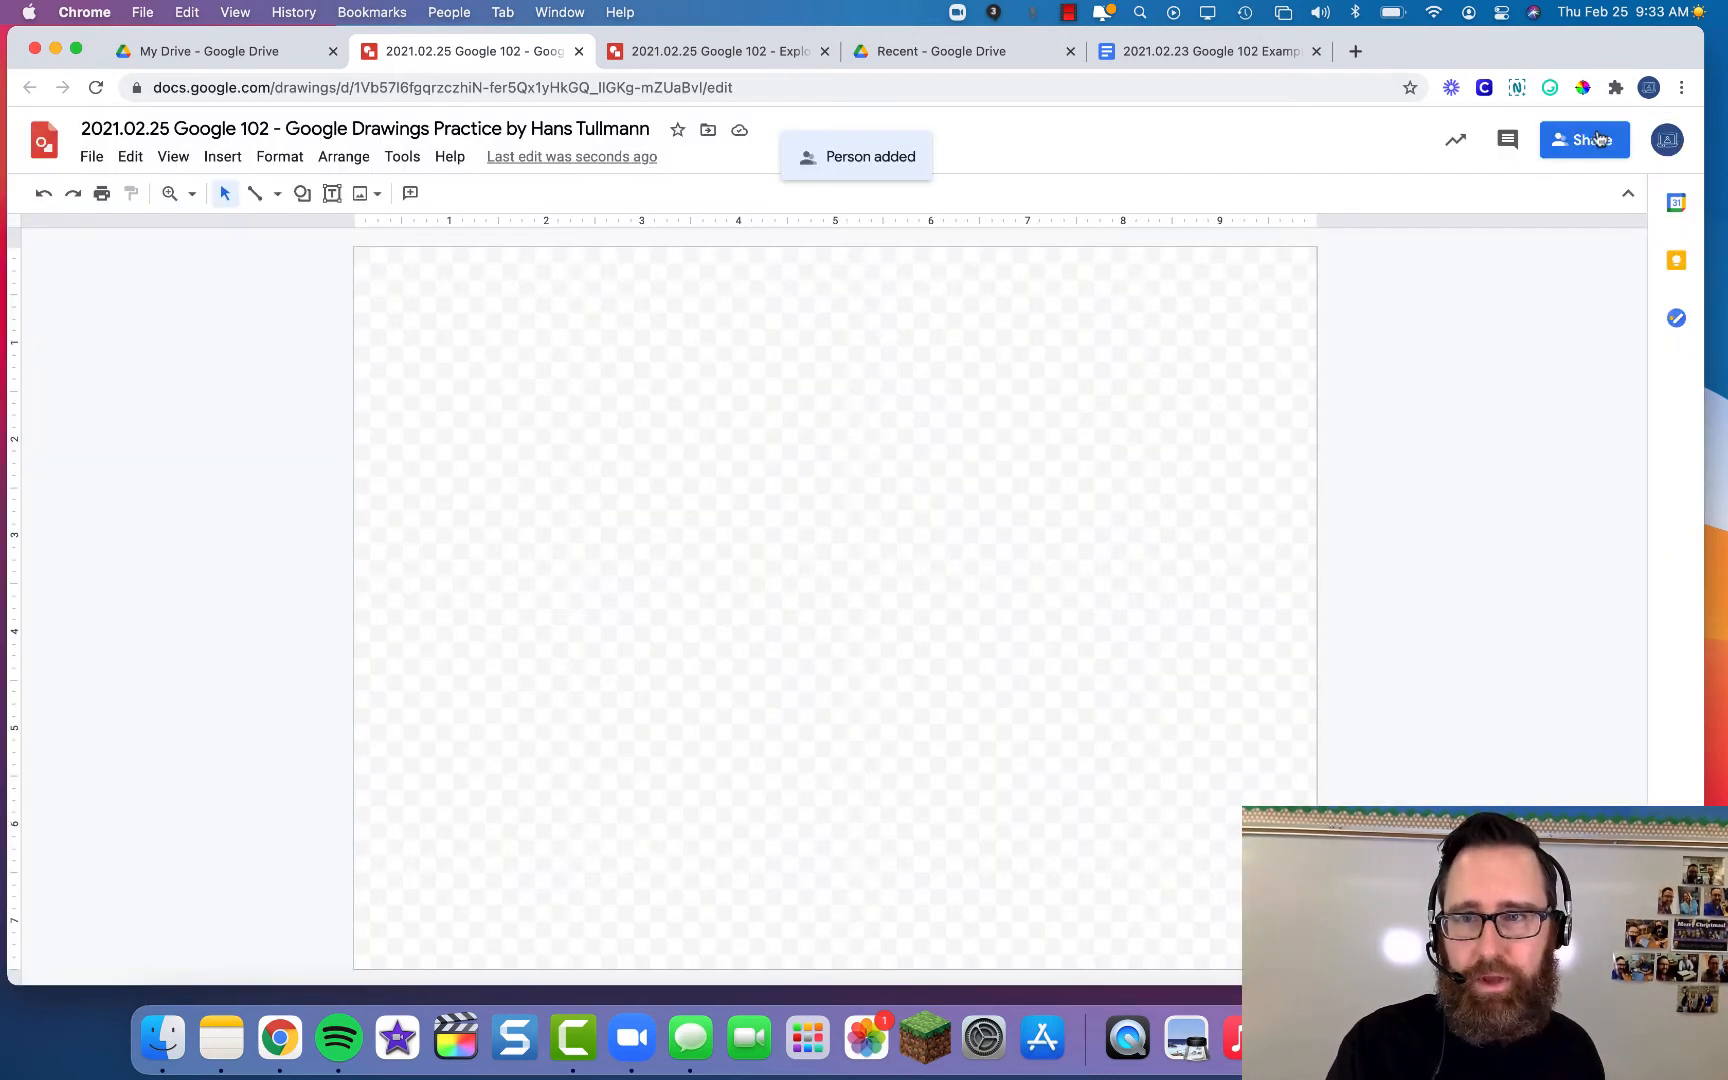
# - Set link access to 'Anyone with the link' as Viewer and close sharing
pyautogui.click(1597, 139)
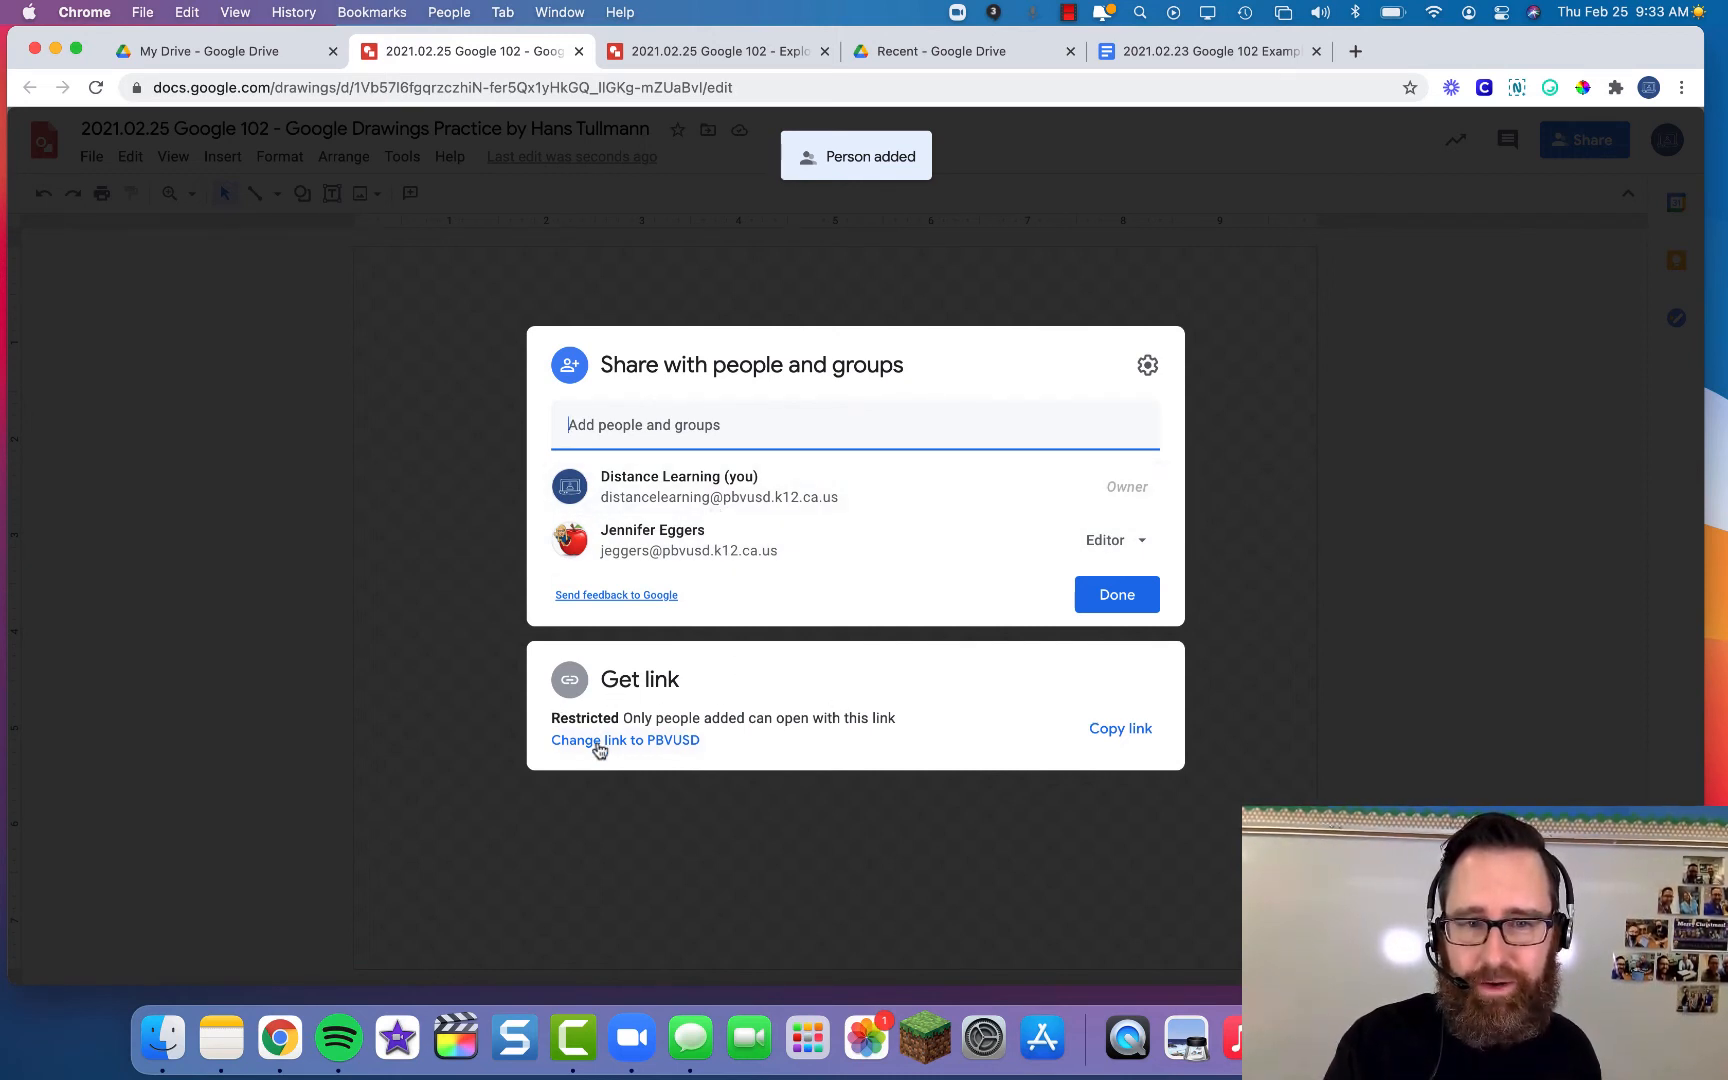
pyautogui.click(652, 740)
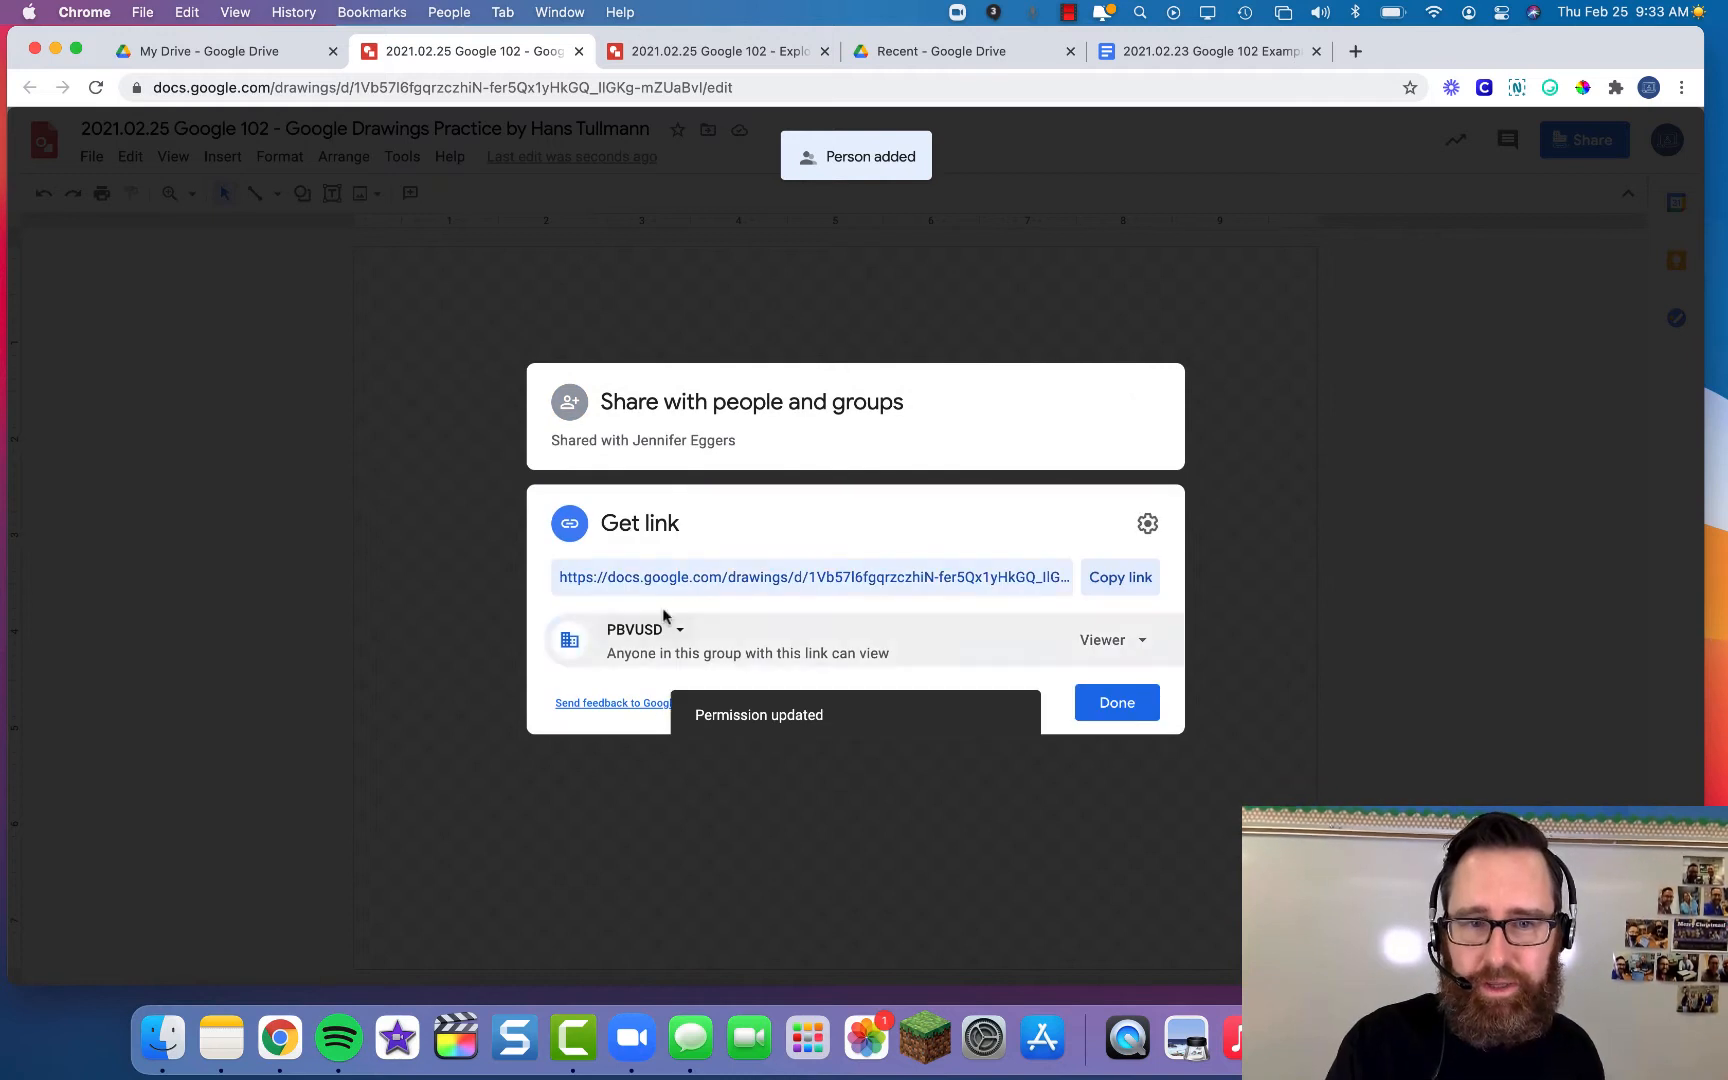
pyautogui.click(682, 631)
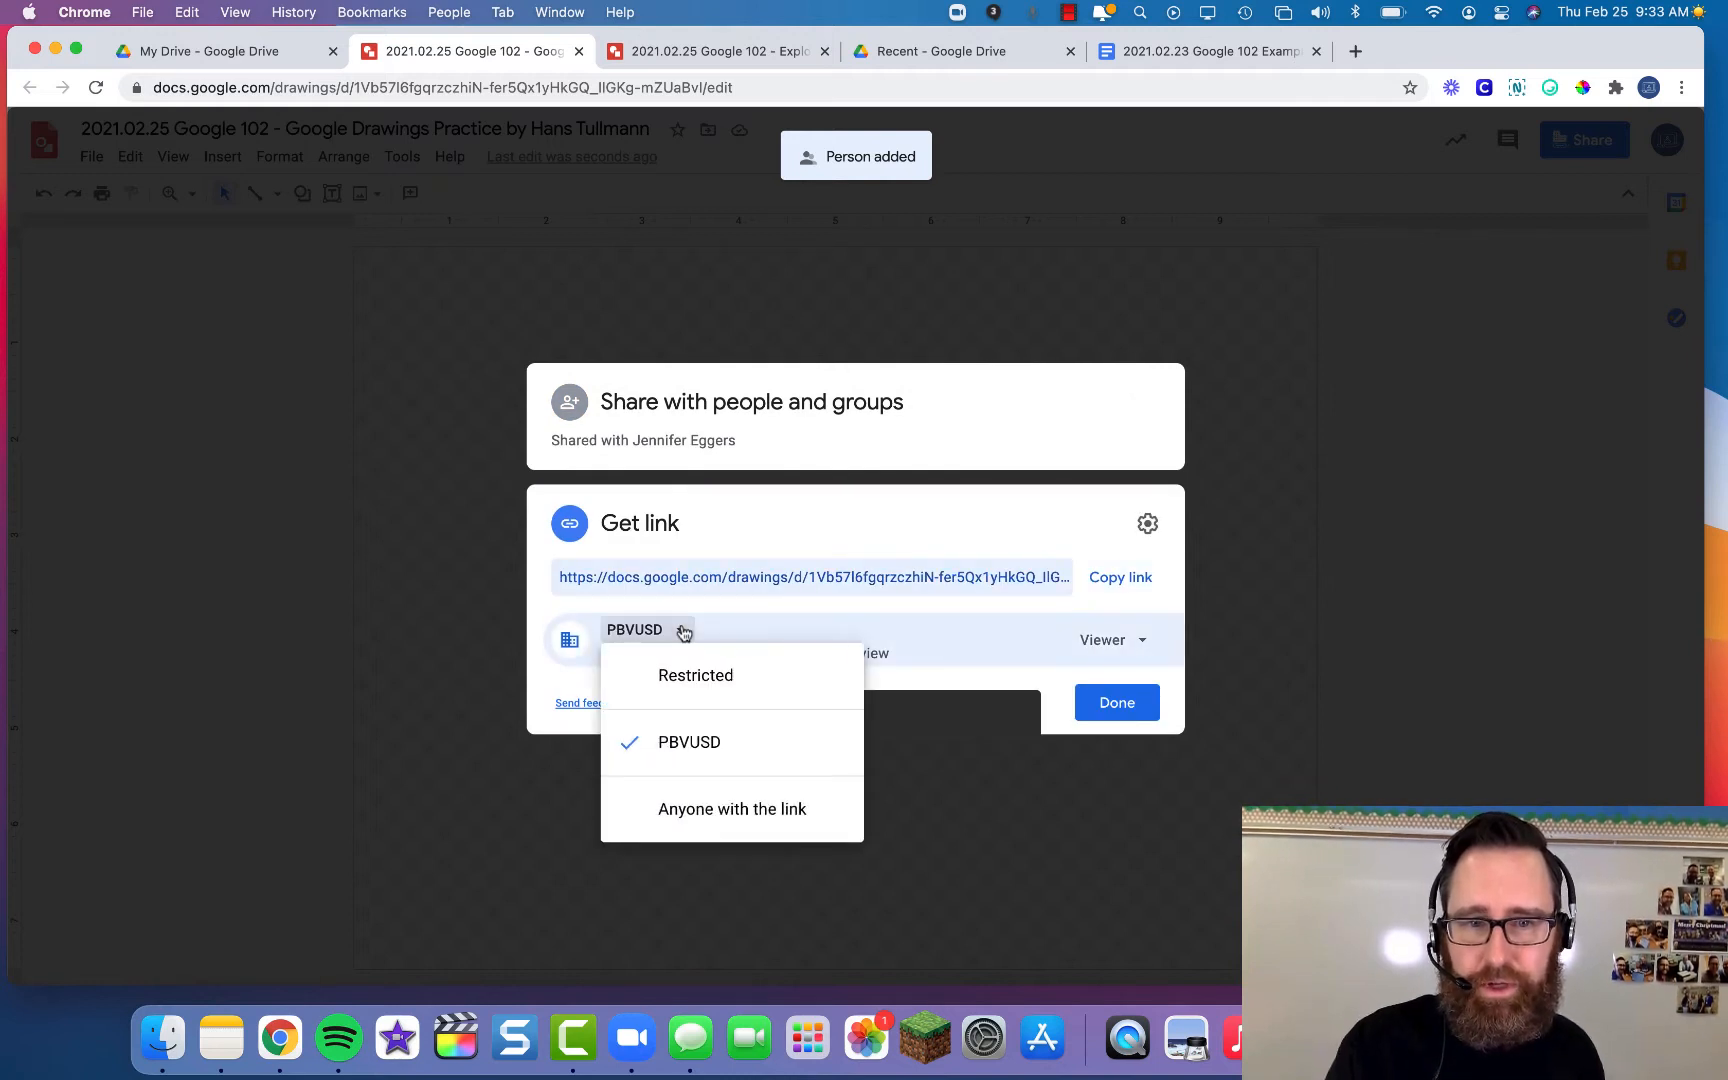
pyautogui.click(726, 811)
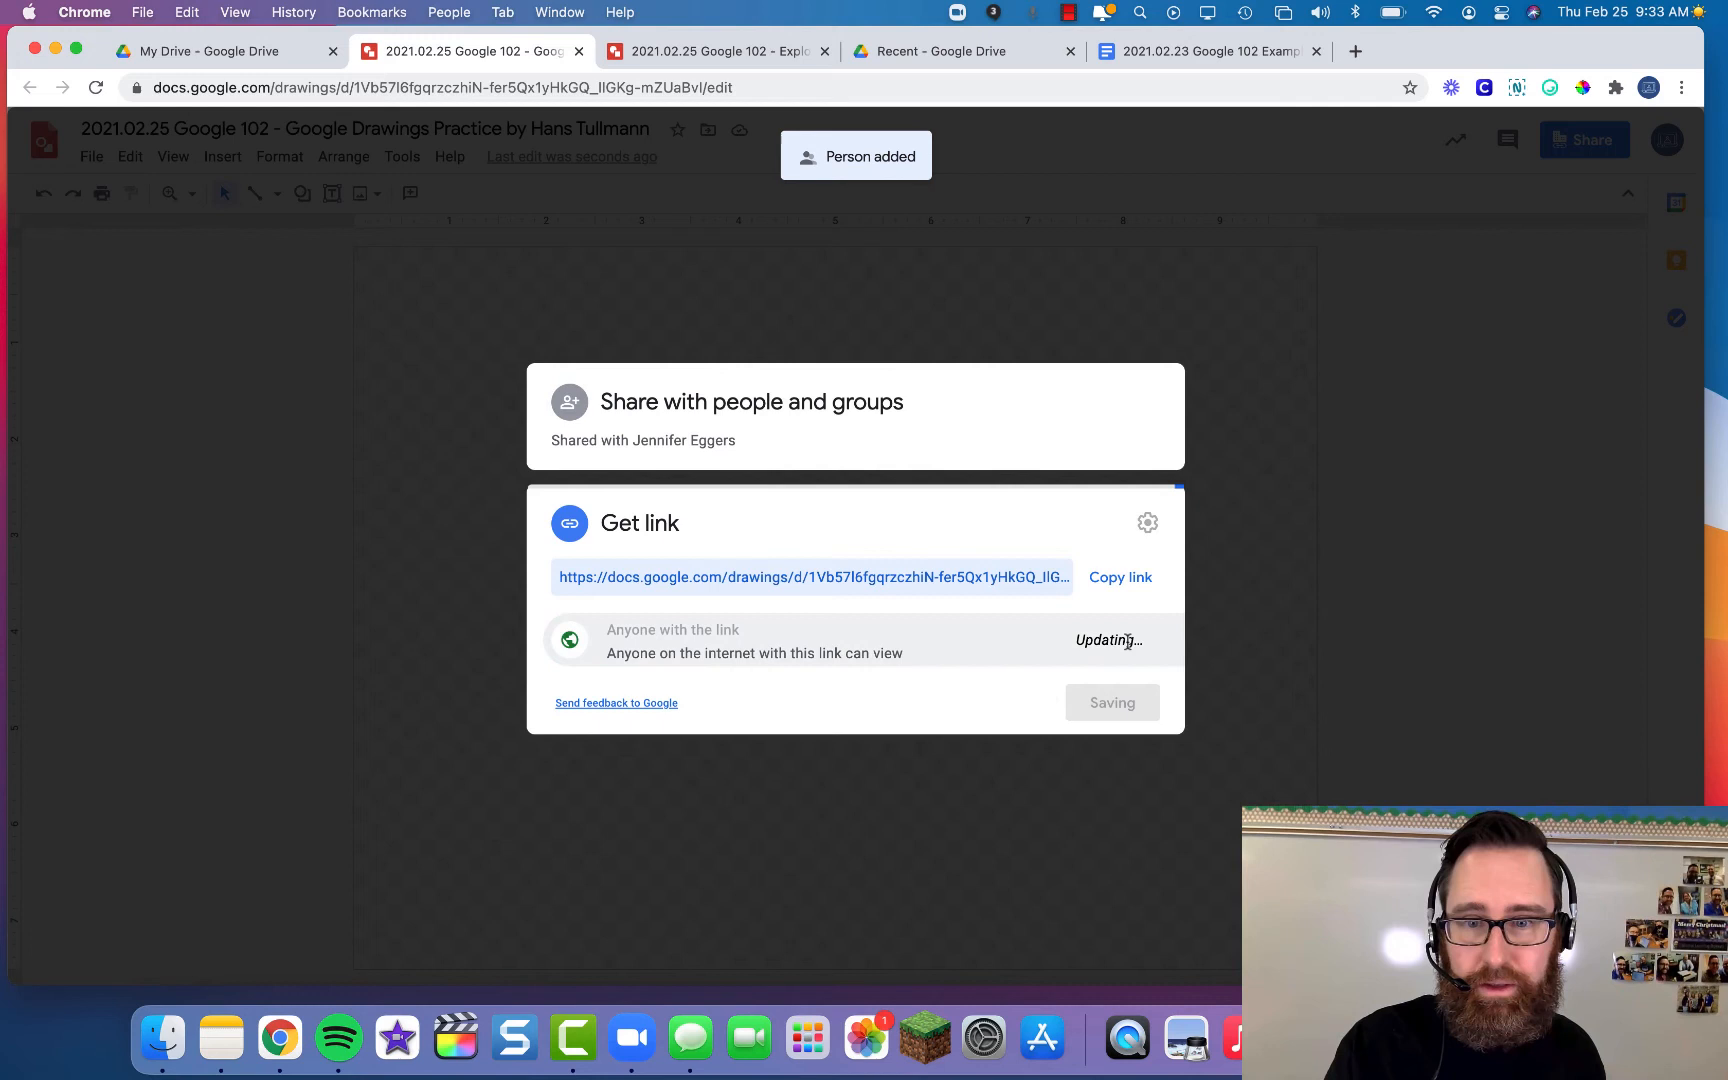
pyautogui.click(1142, 646)
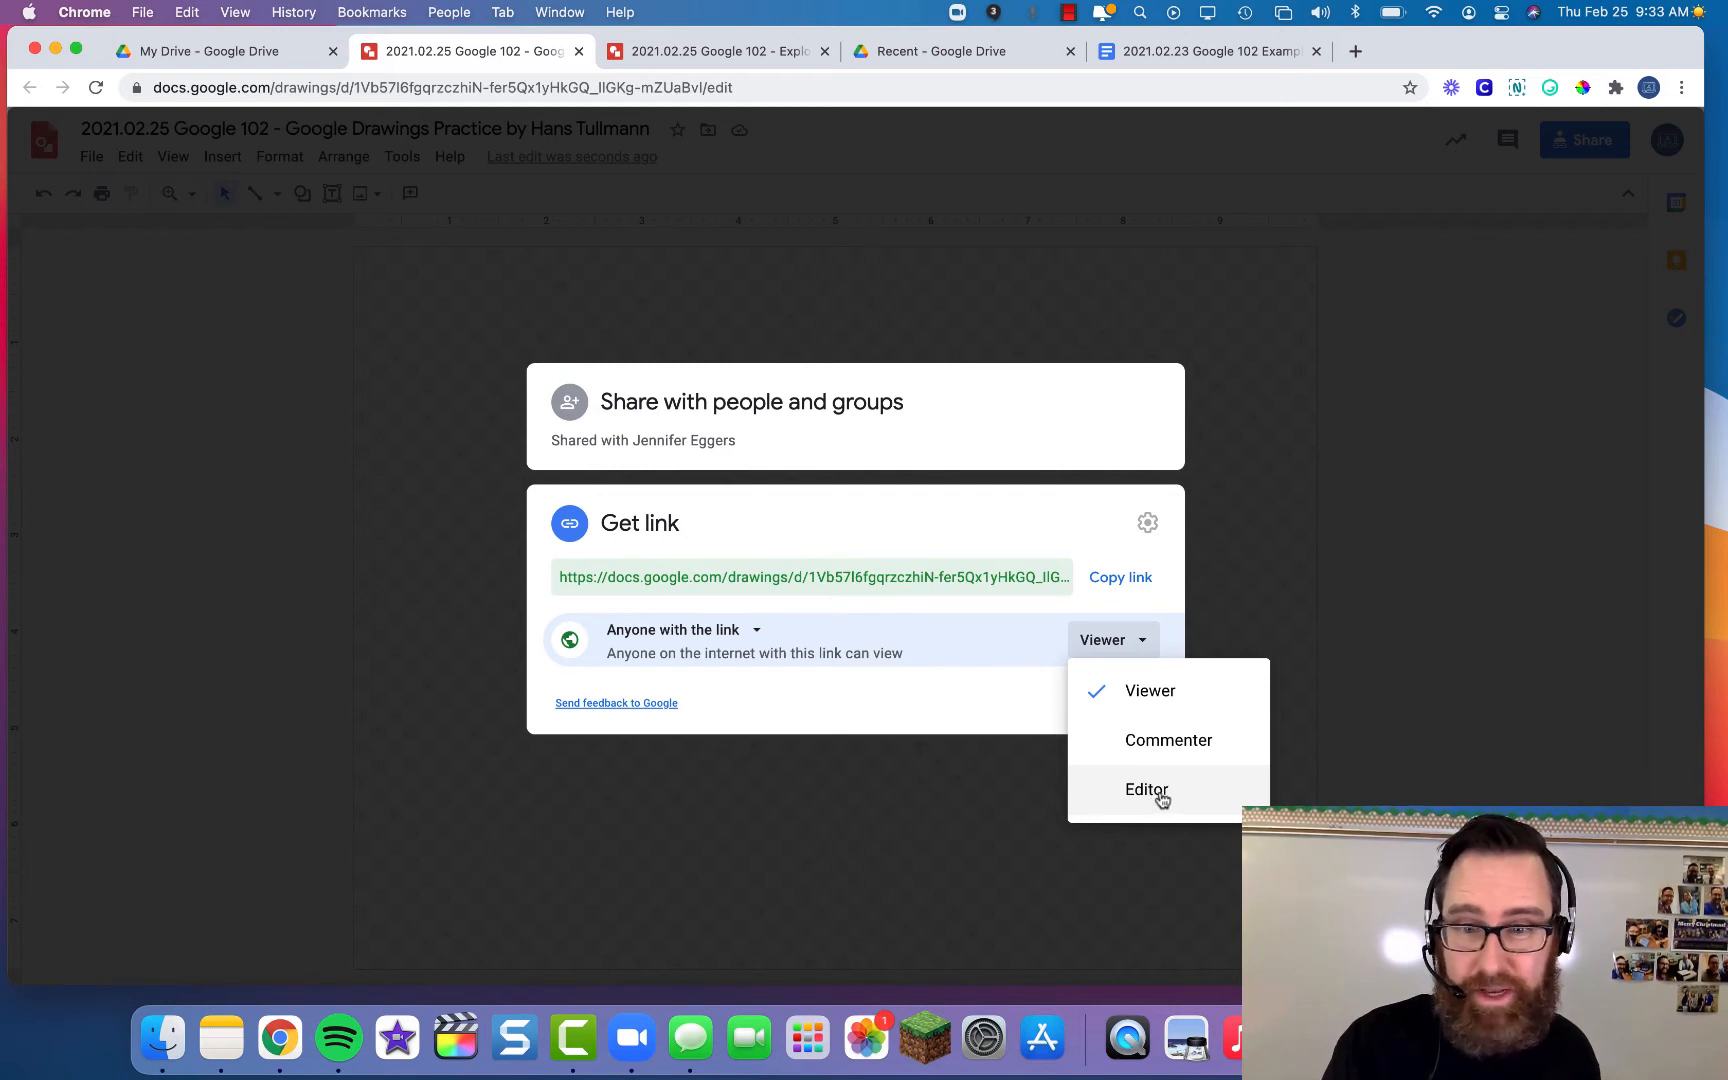
pyautogui.click(1133, 690)
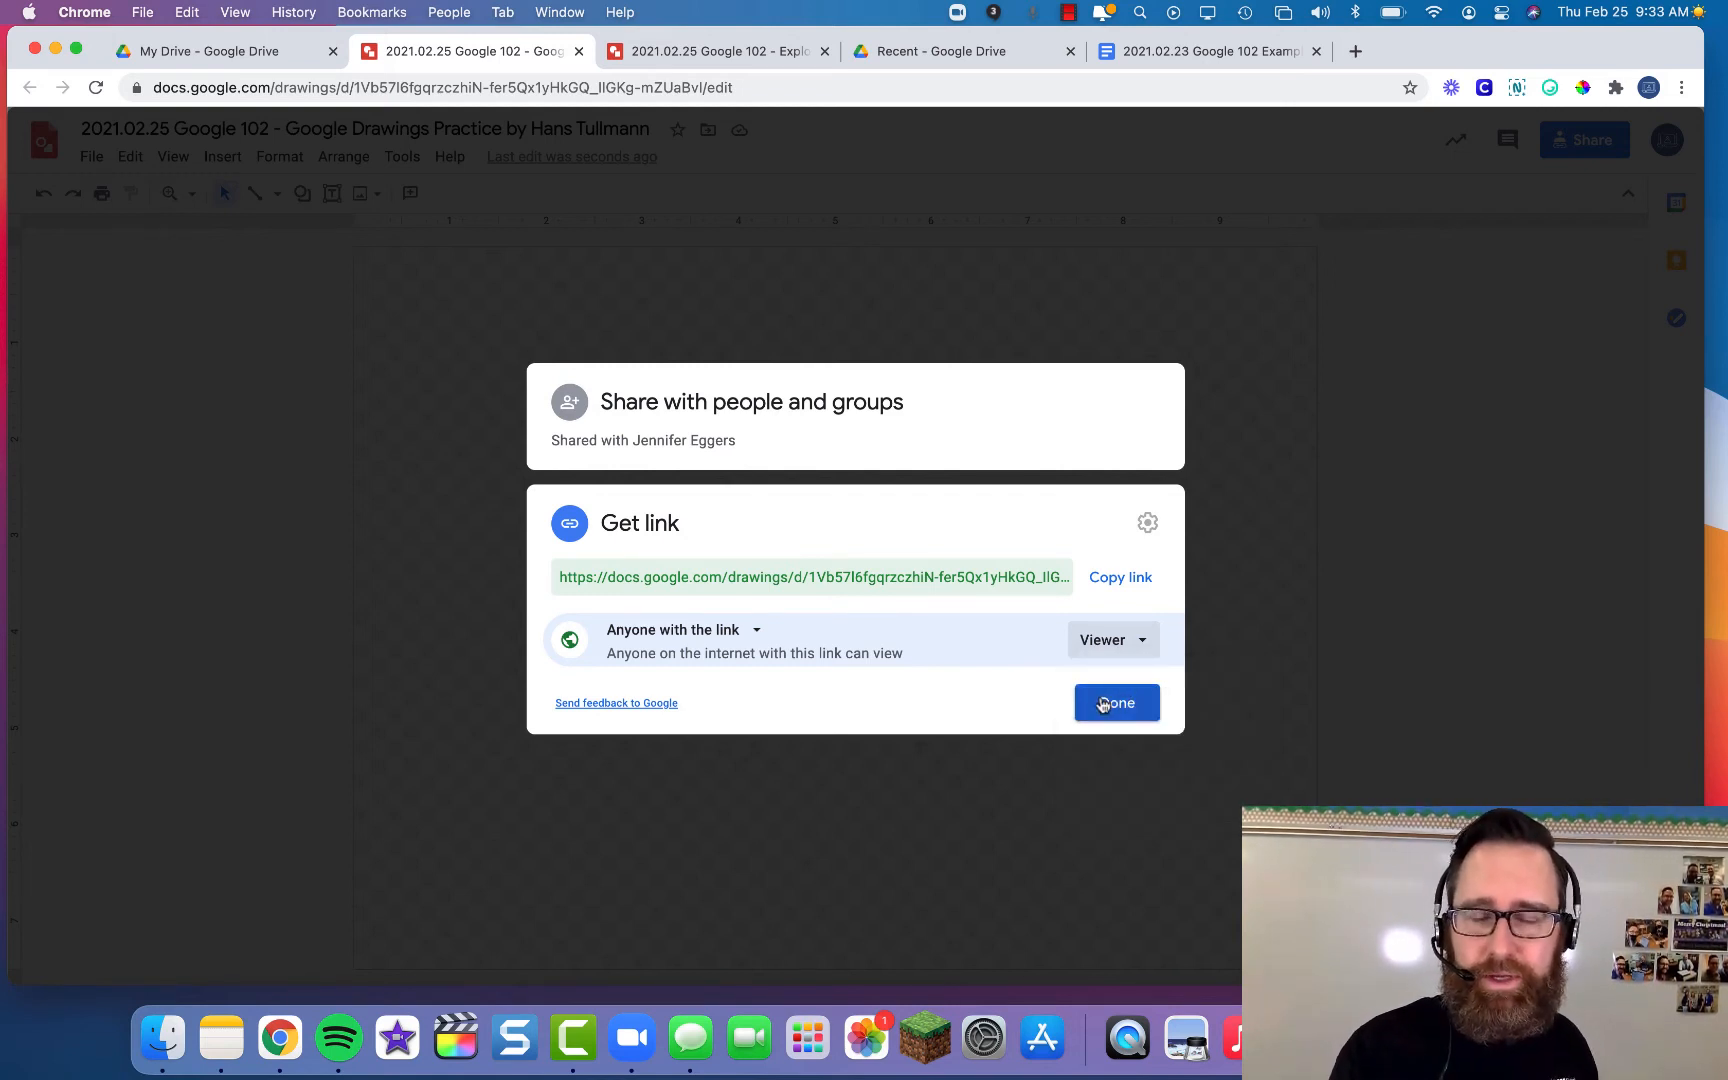
pyautogui.click(1103, 704)
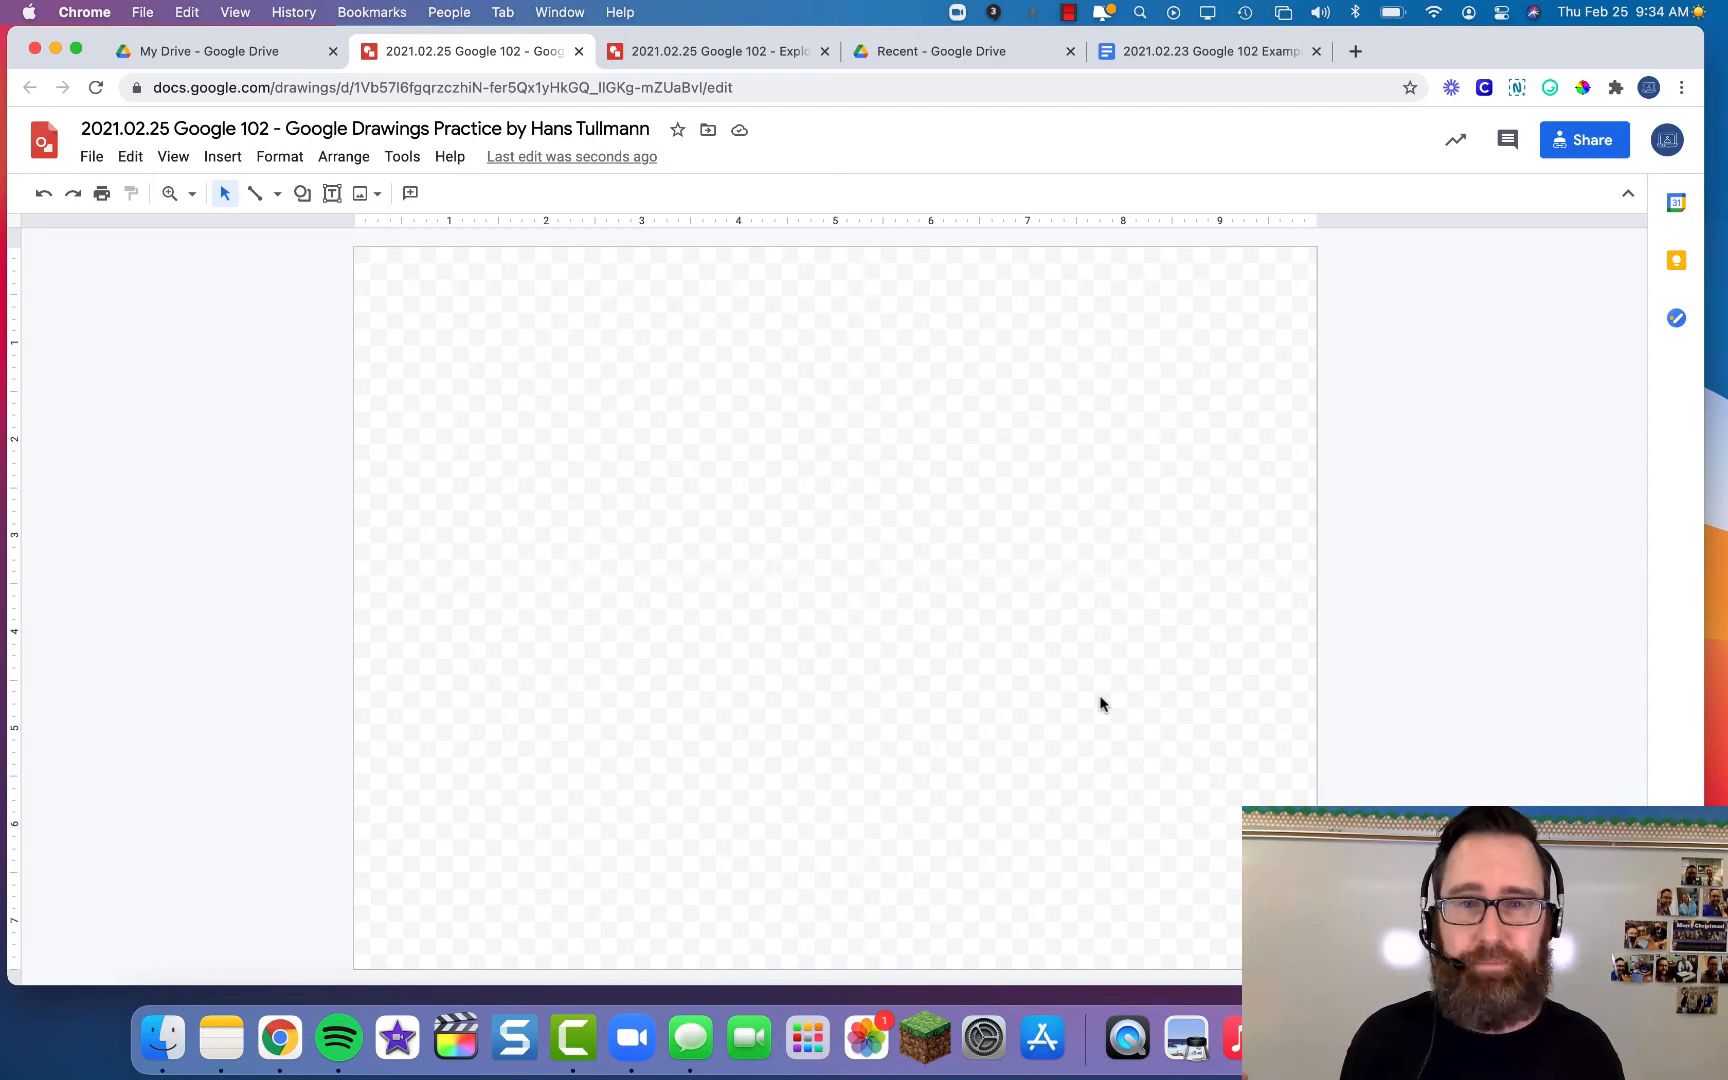
# - Return to the lesson slides and advance to the 'Adjust Page setup' slide
pyautogui.hotkey('ctrl', 'Left')
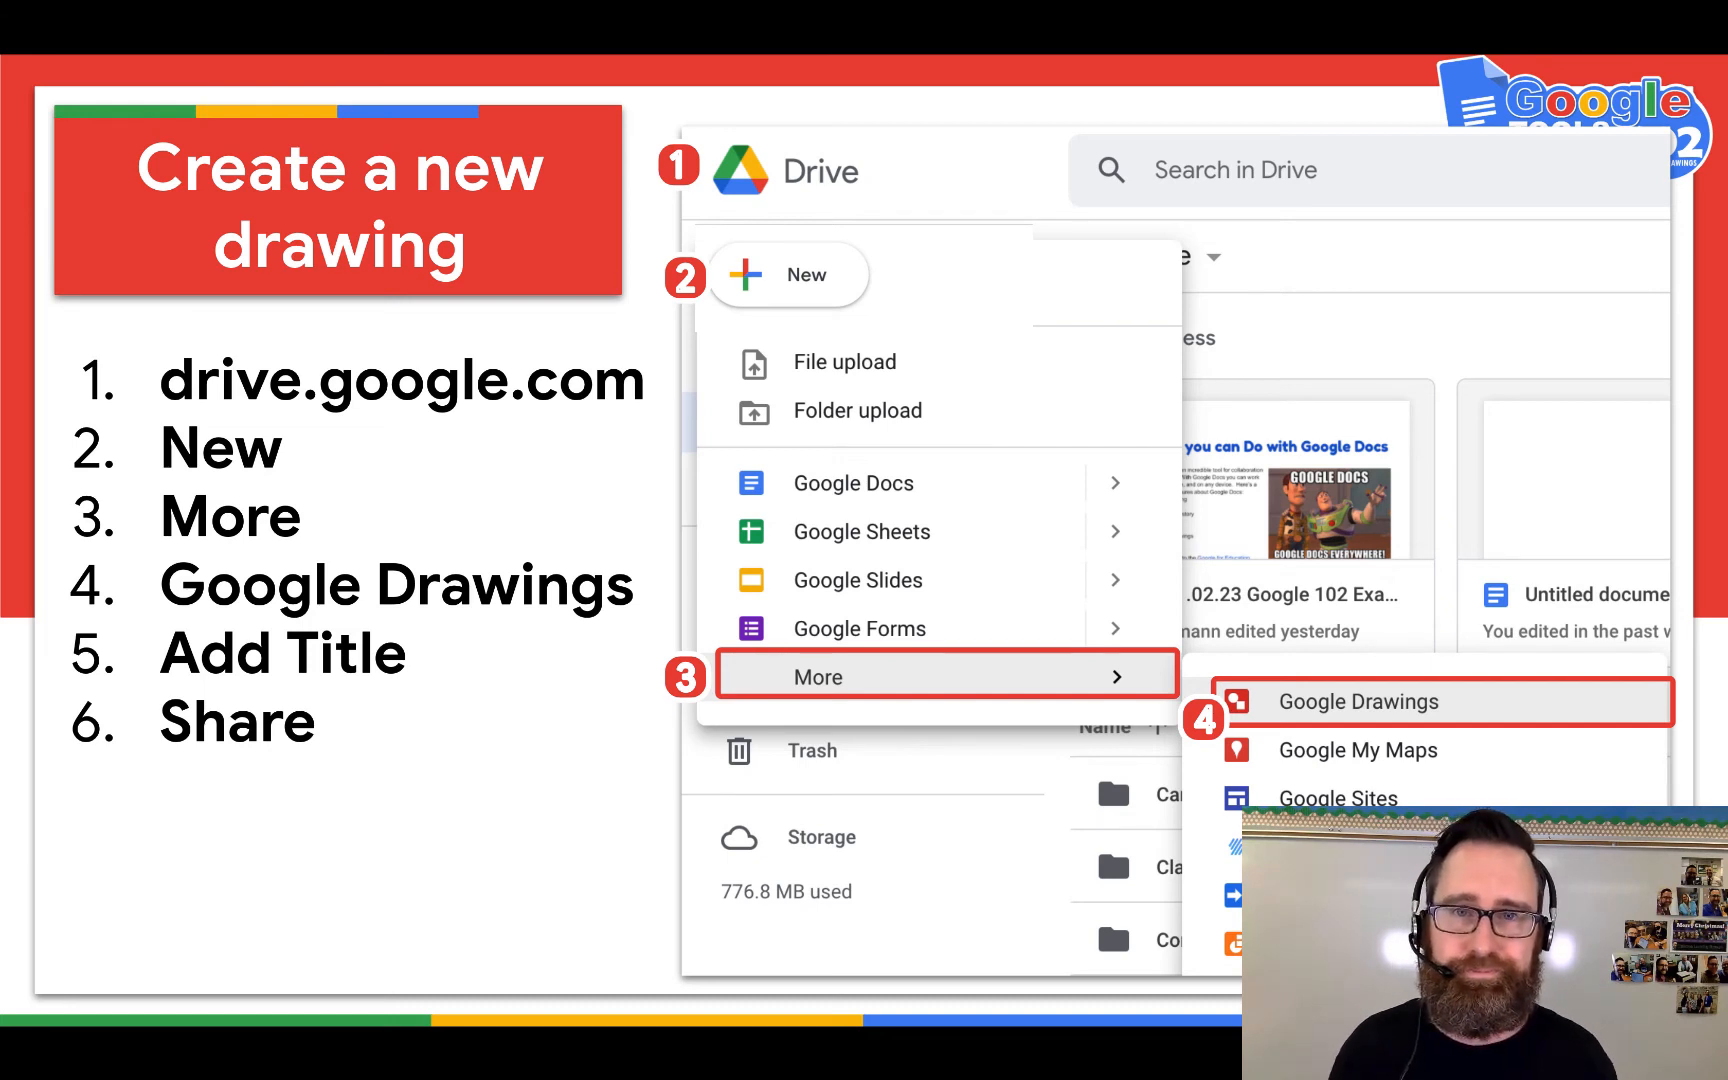
pyautogui.click(577, 509)
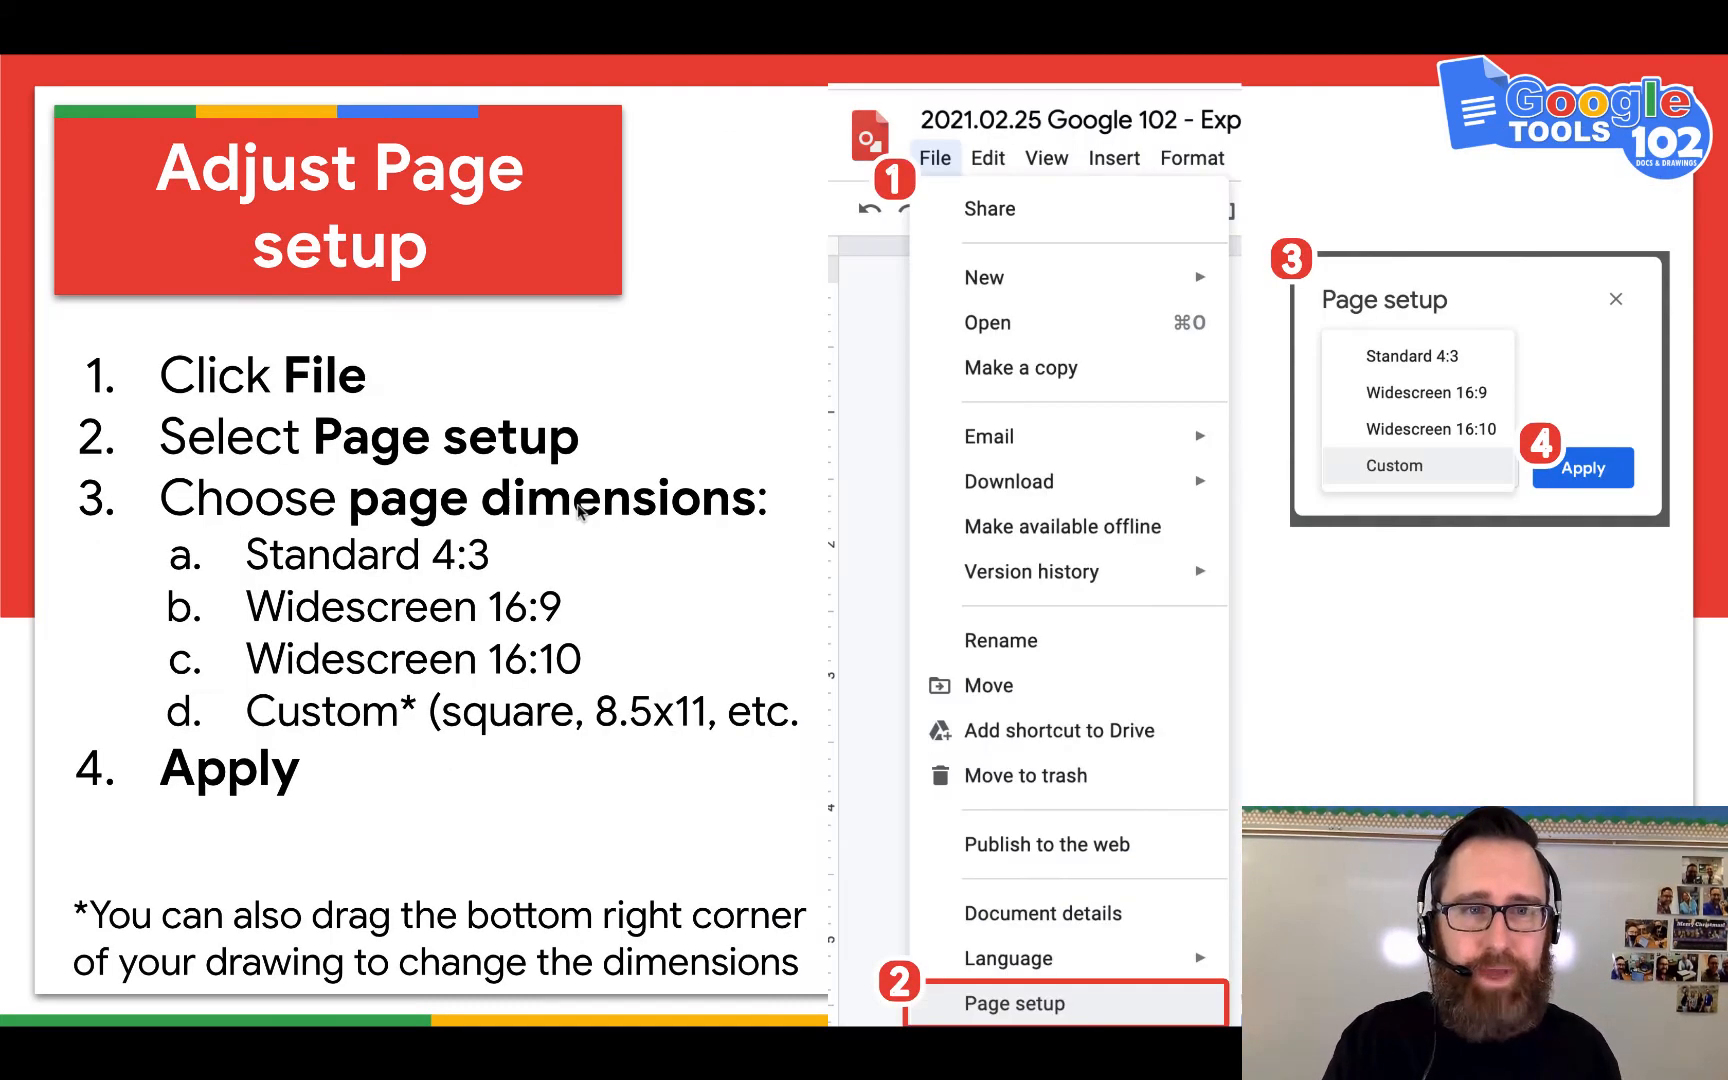
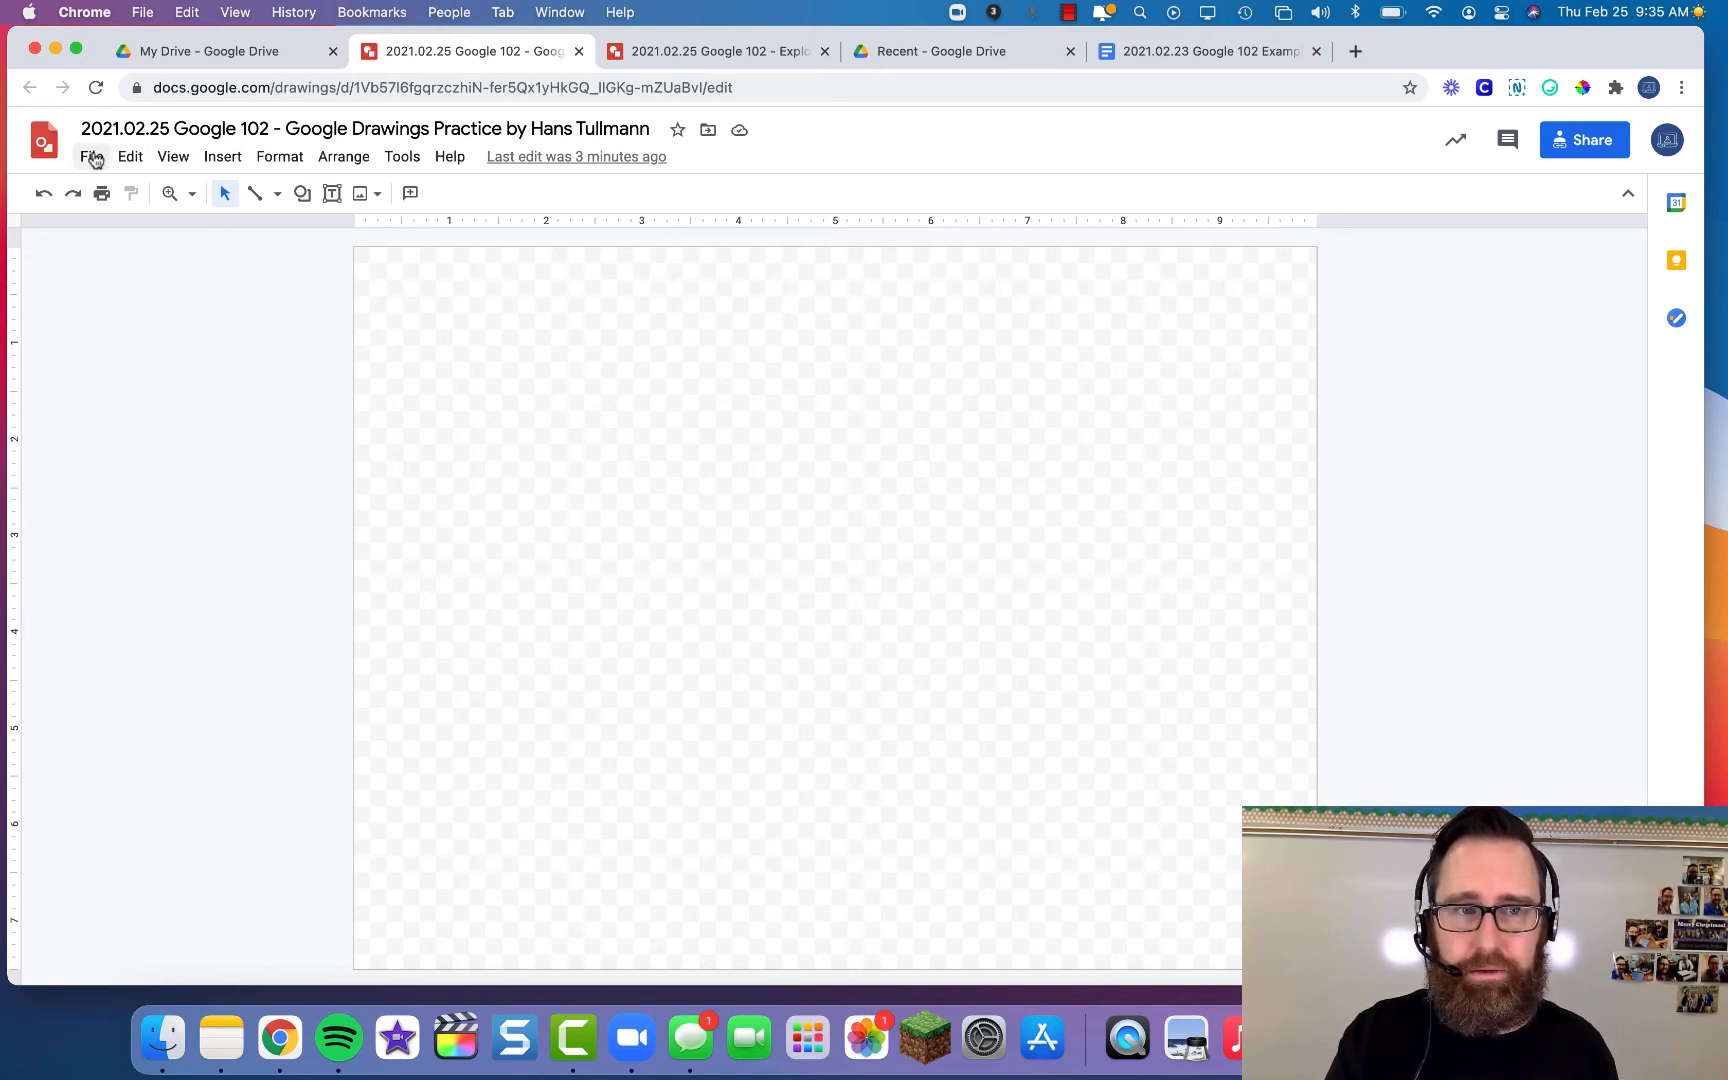
# - Set the drawing's page setup to a custom 8.5 × 11 inch size and apply it
pyautogui.click(92, 158)
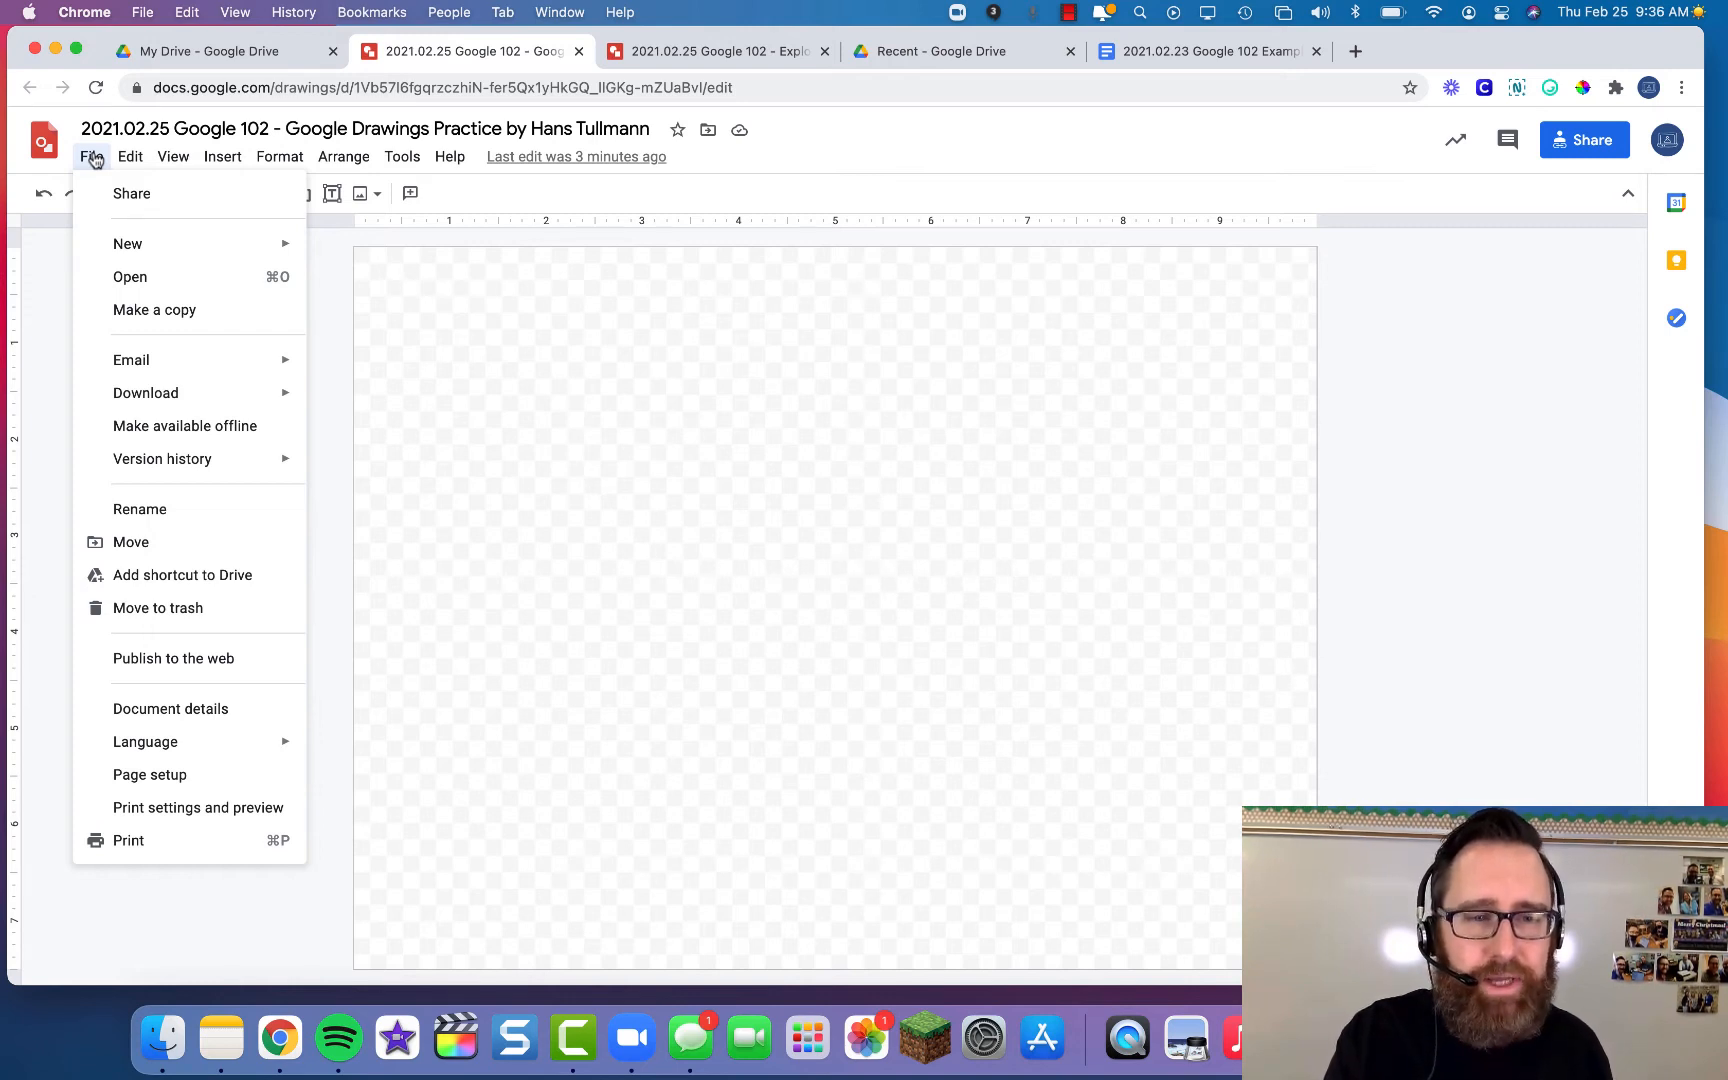
pyautogui.click(180, 776)
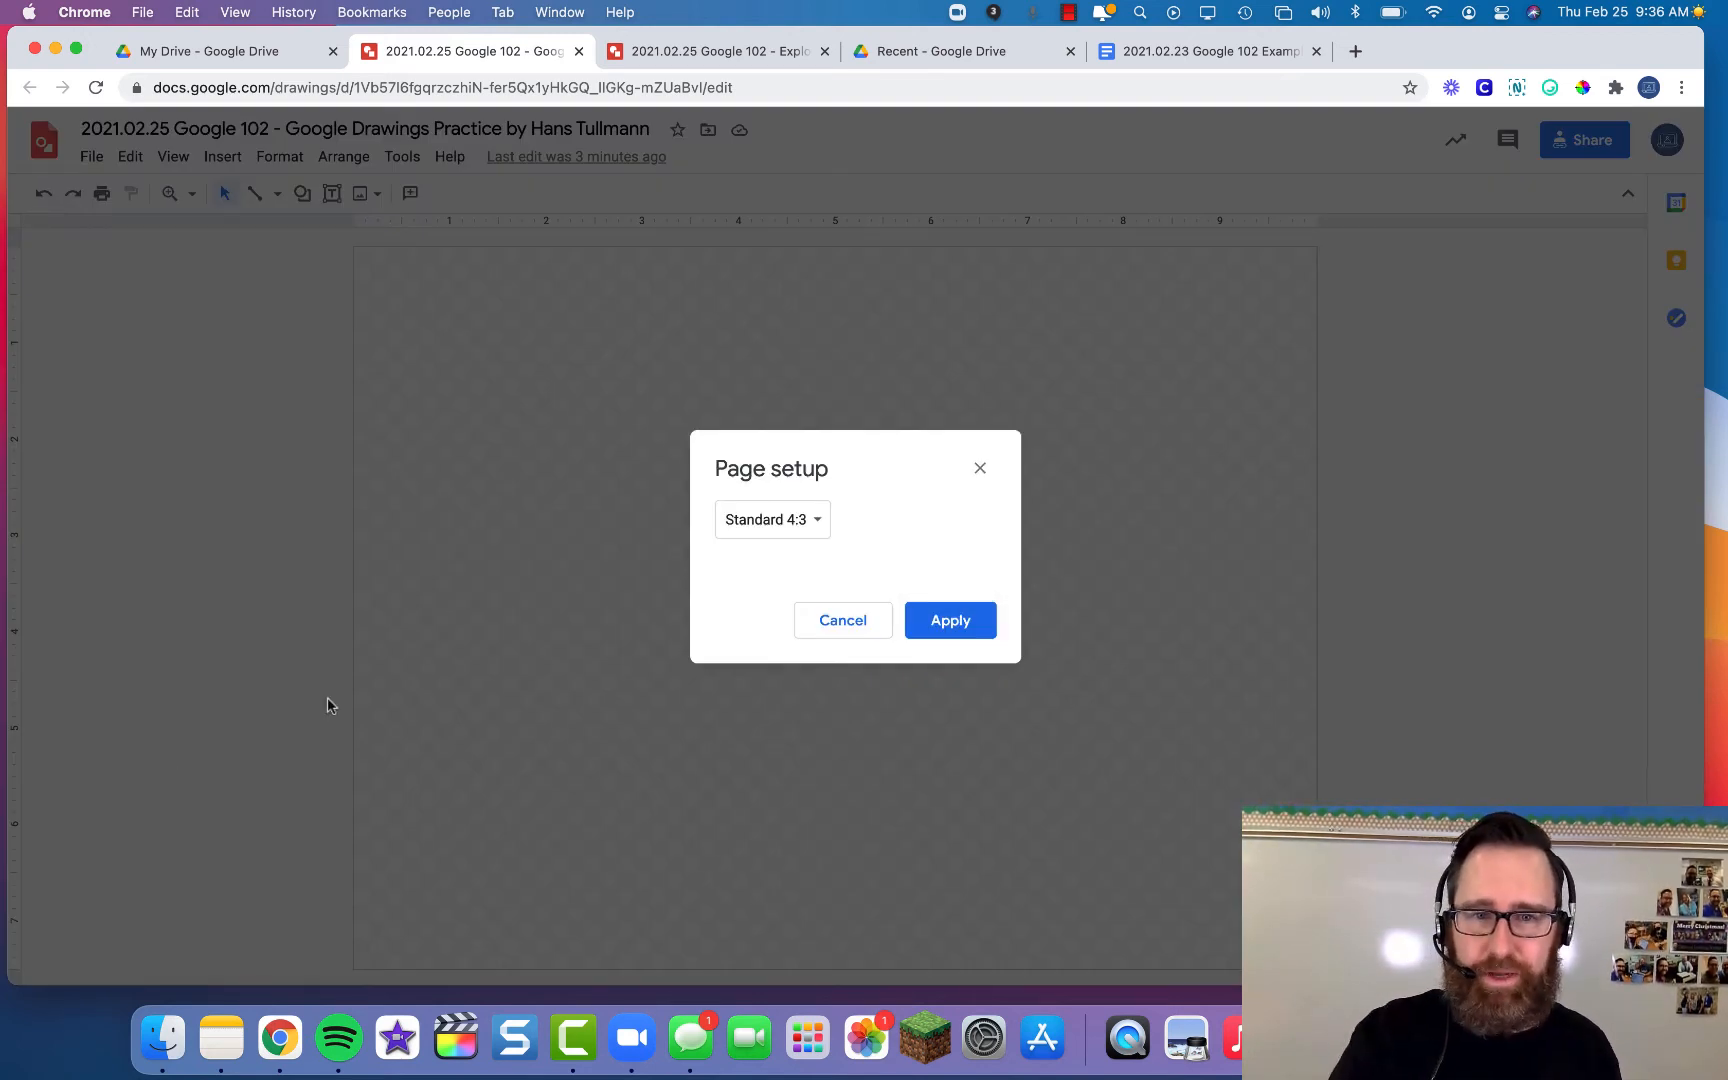
pyautogui.click(822, 521)
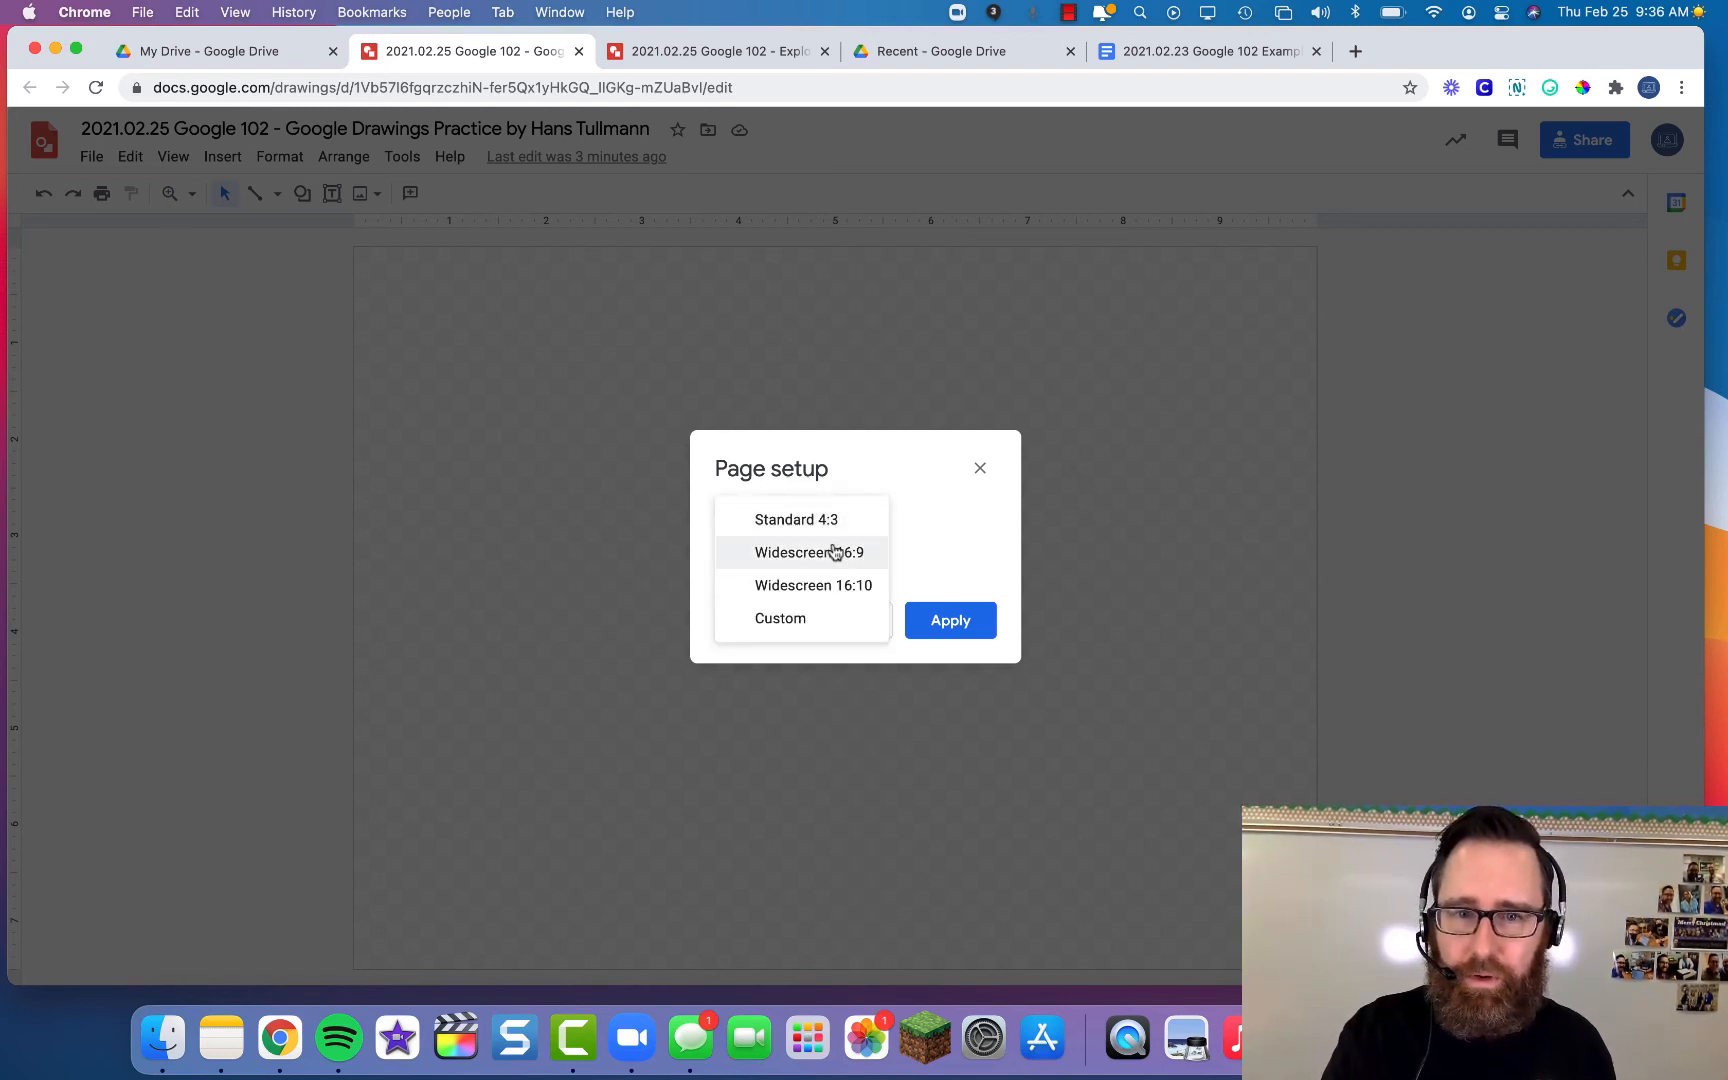
pyautogui.click(835, 551)
pyautogui.click(832, 522)
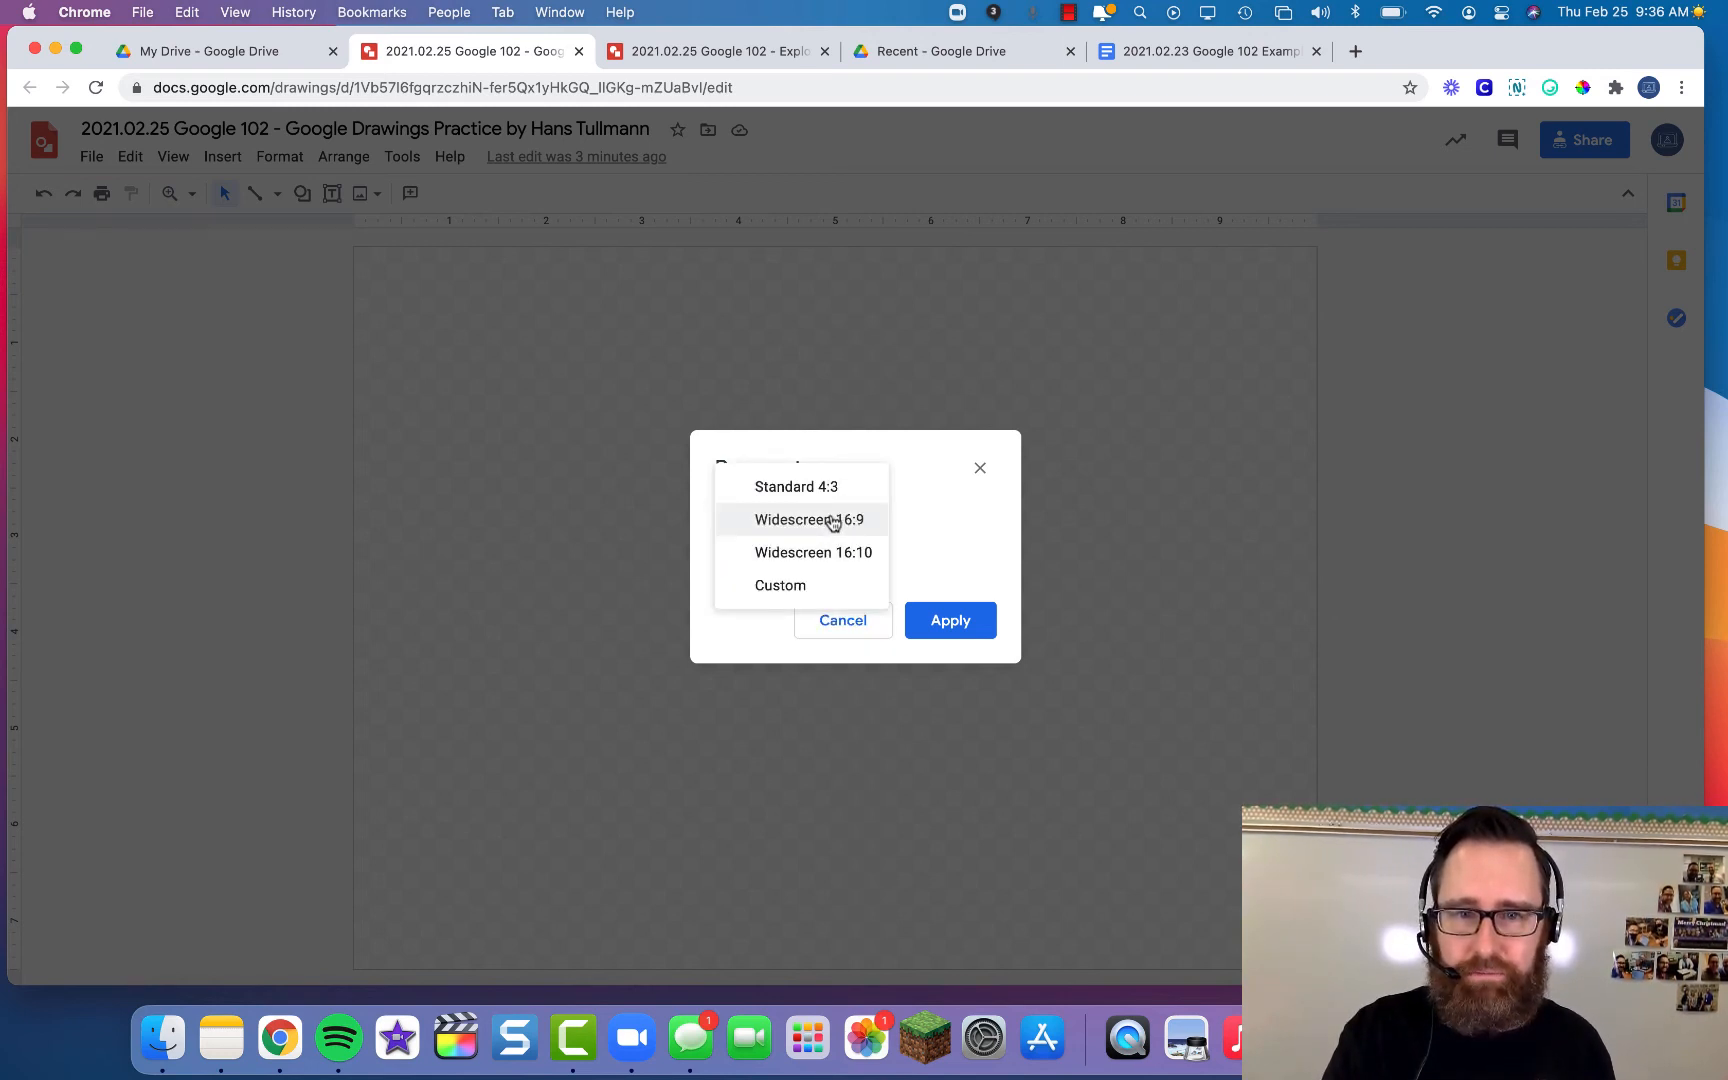
pyautogui.click(792, 585)
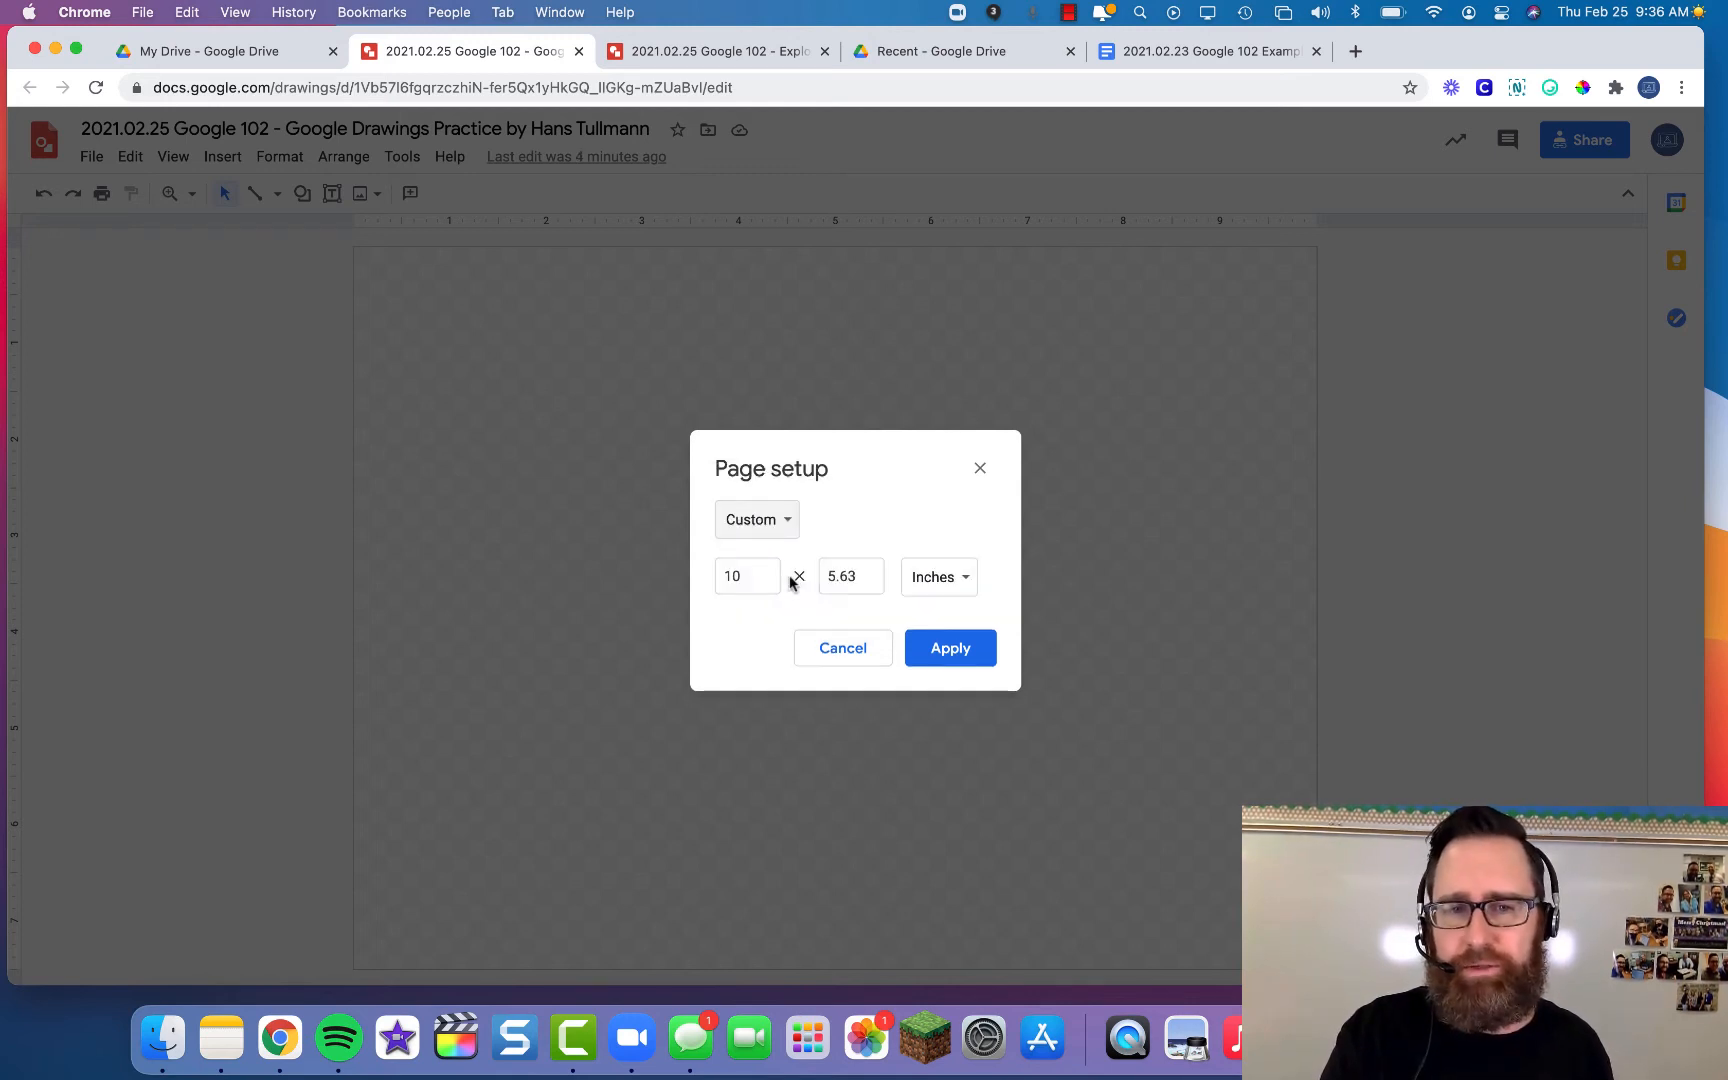
pyautogui.moveTo(751, 577); pyautogui.dragTo(686, 578)
pyautogui.write('8.5')
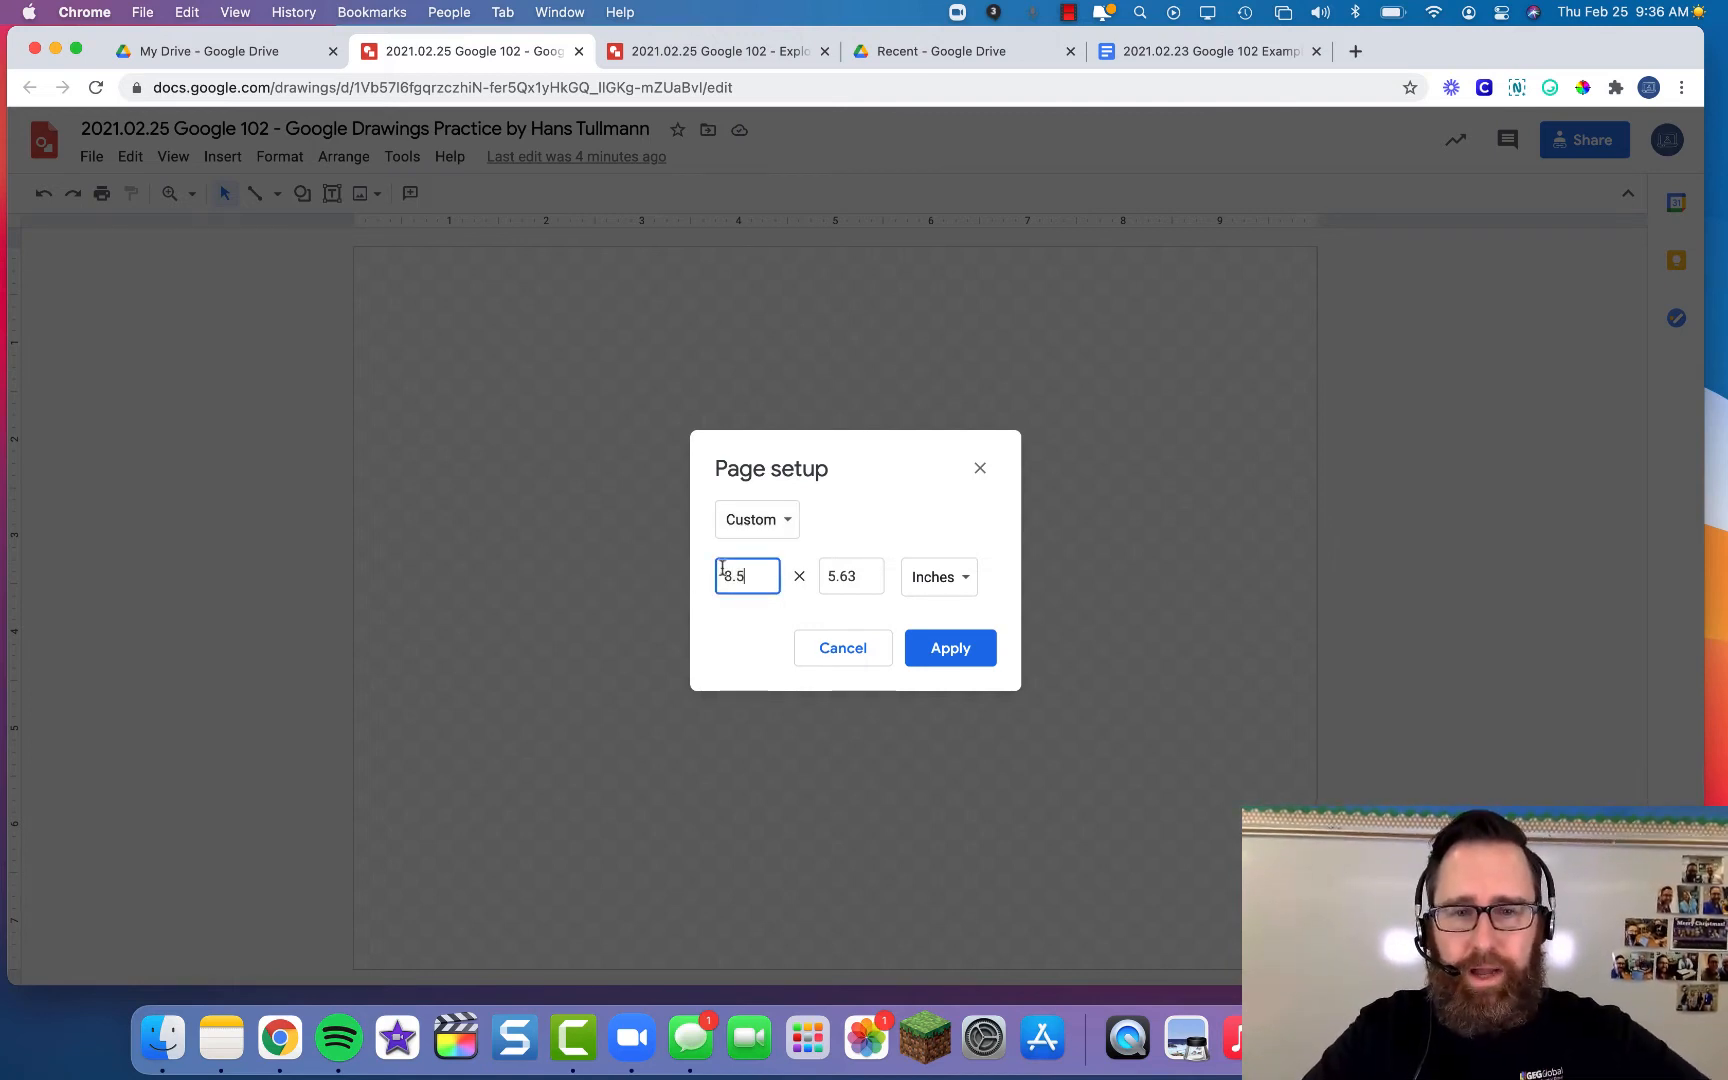
pyautogui.moveTo(858, 576); pyautogui.dragTo(818, 577)
pyautogui.write('11')
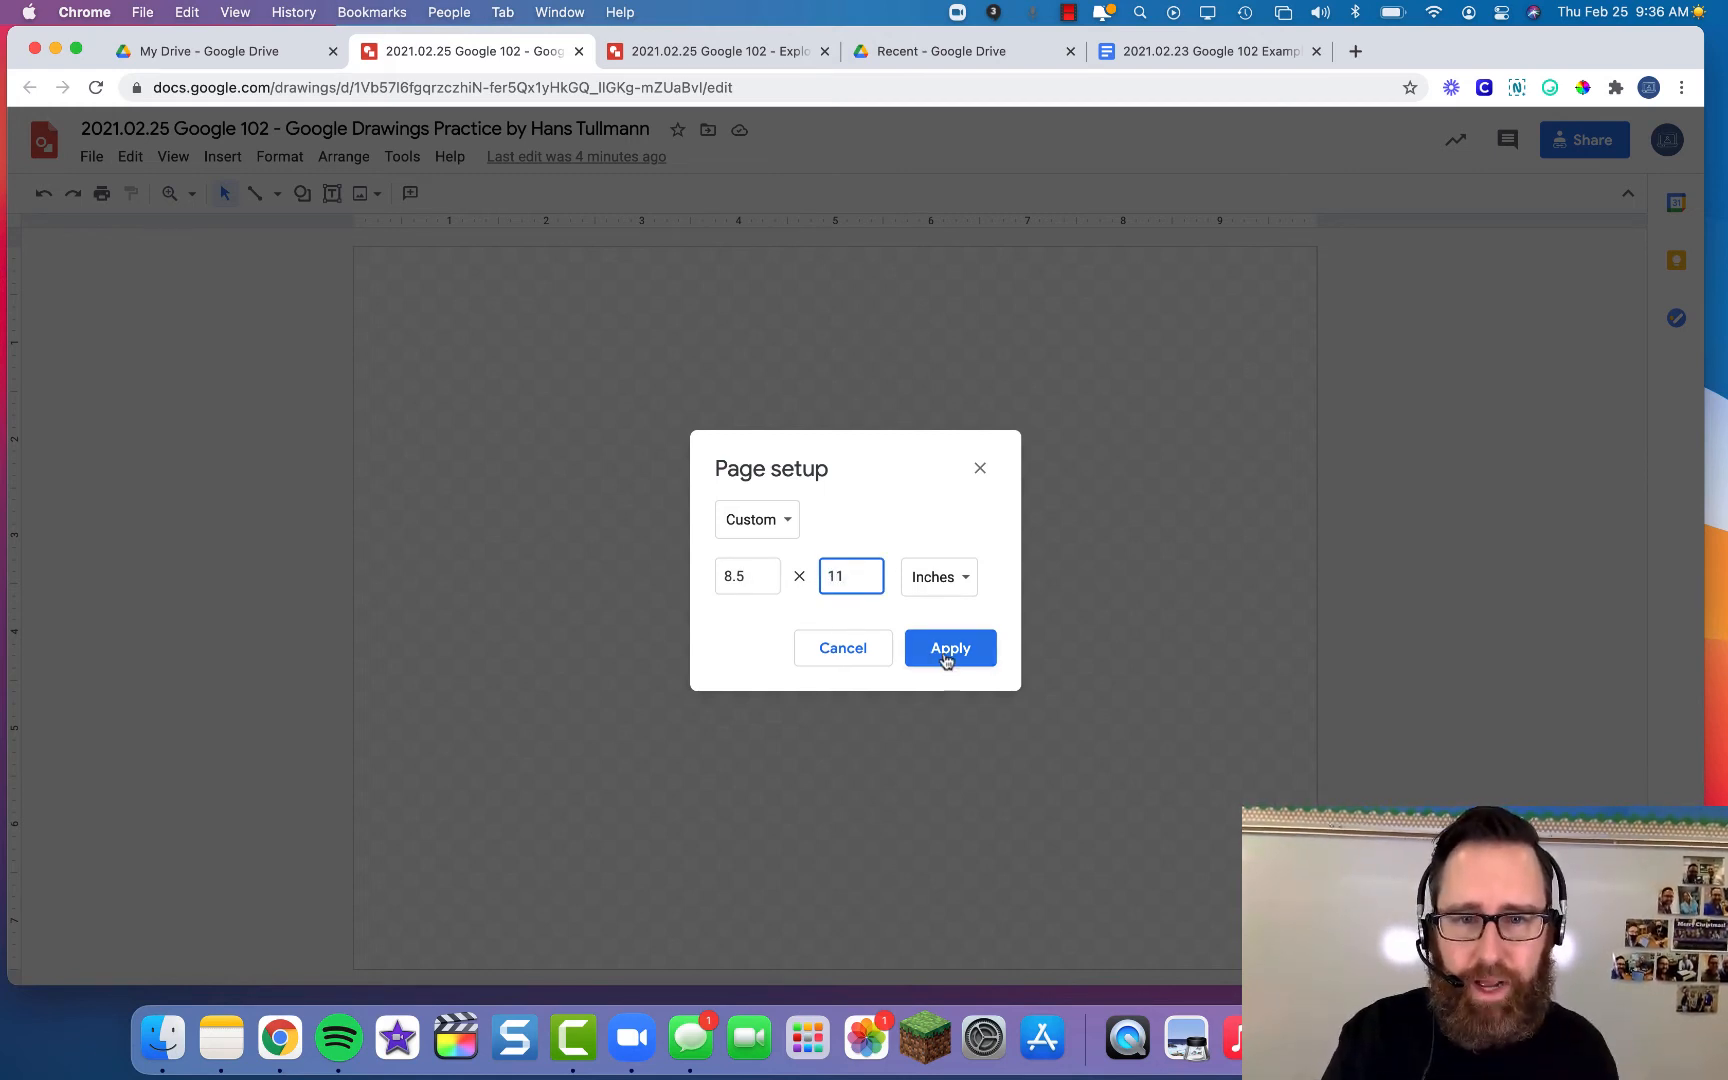
pyautogui.click(963, 576)
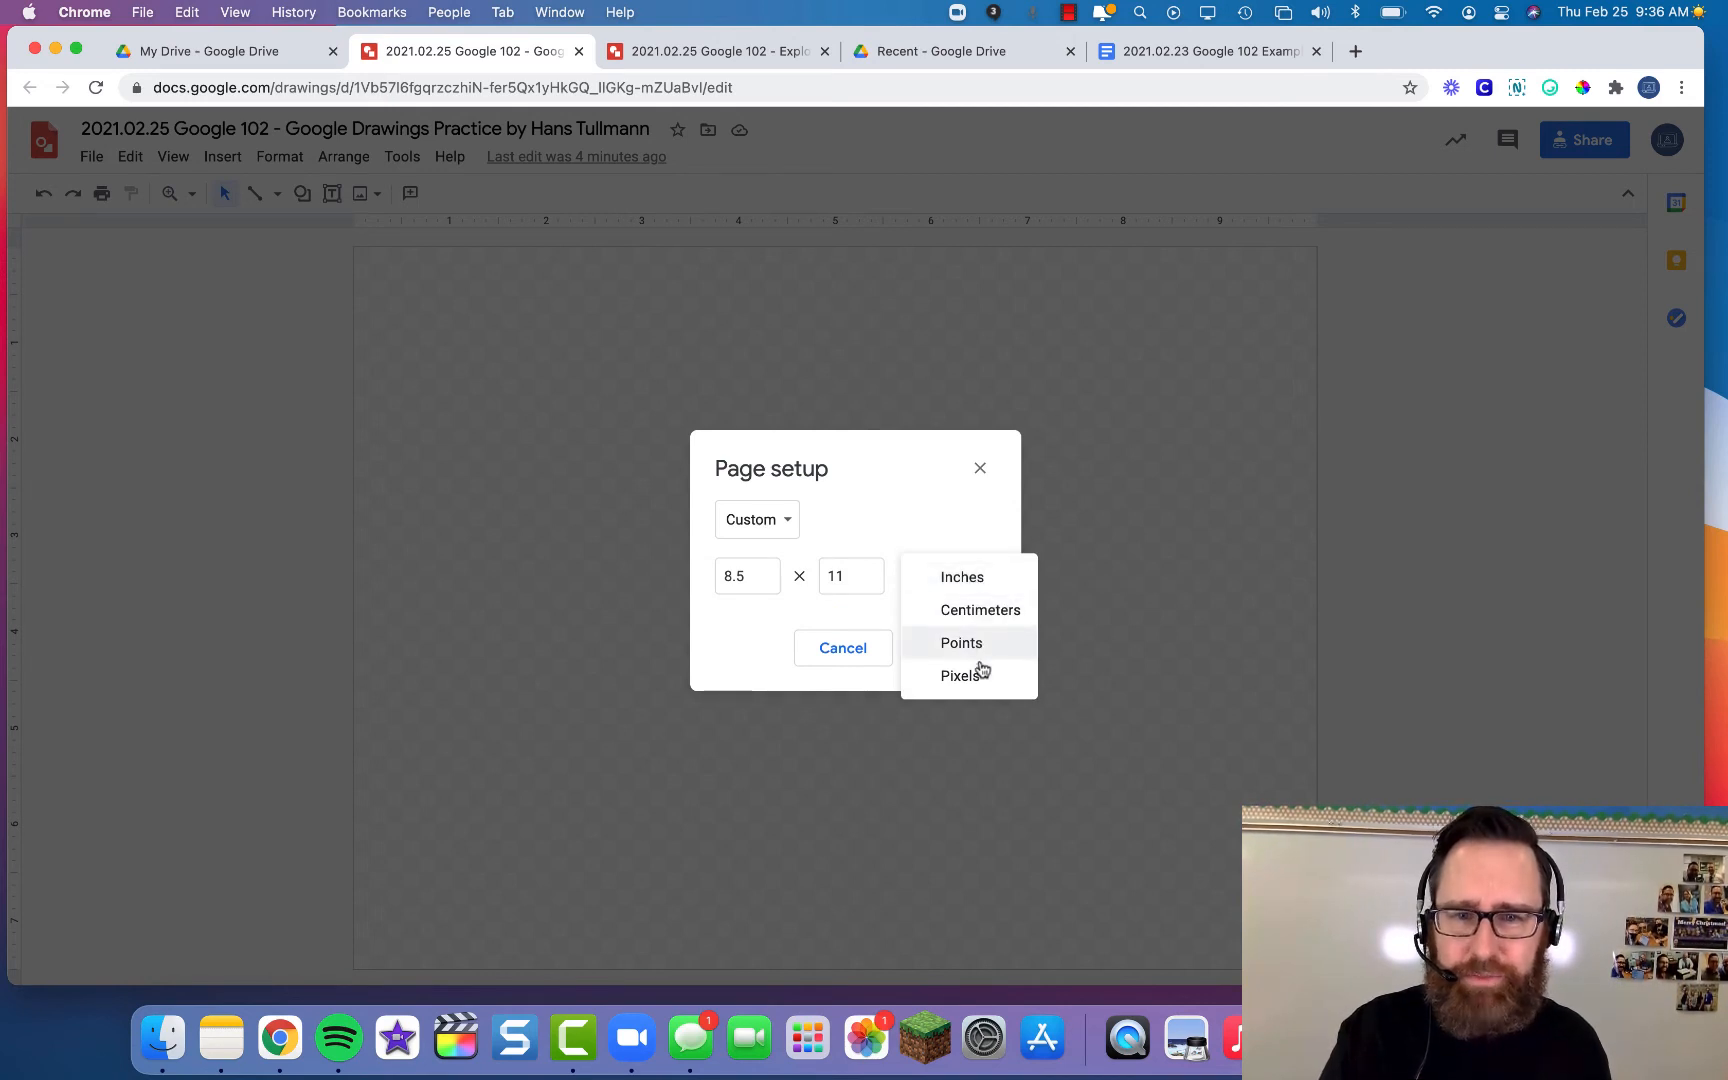
pyautogui.click(963, 528)
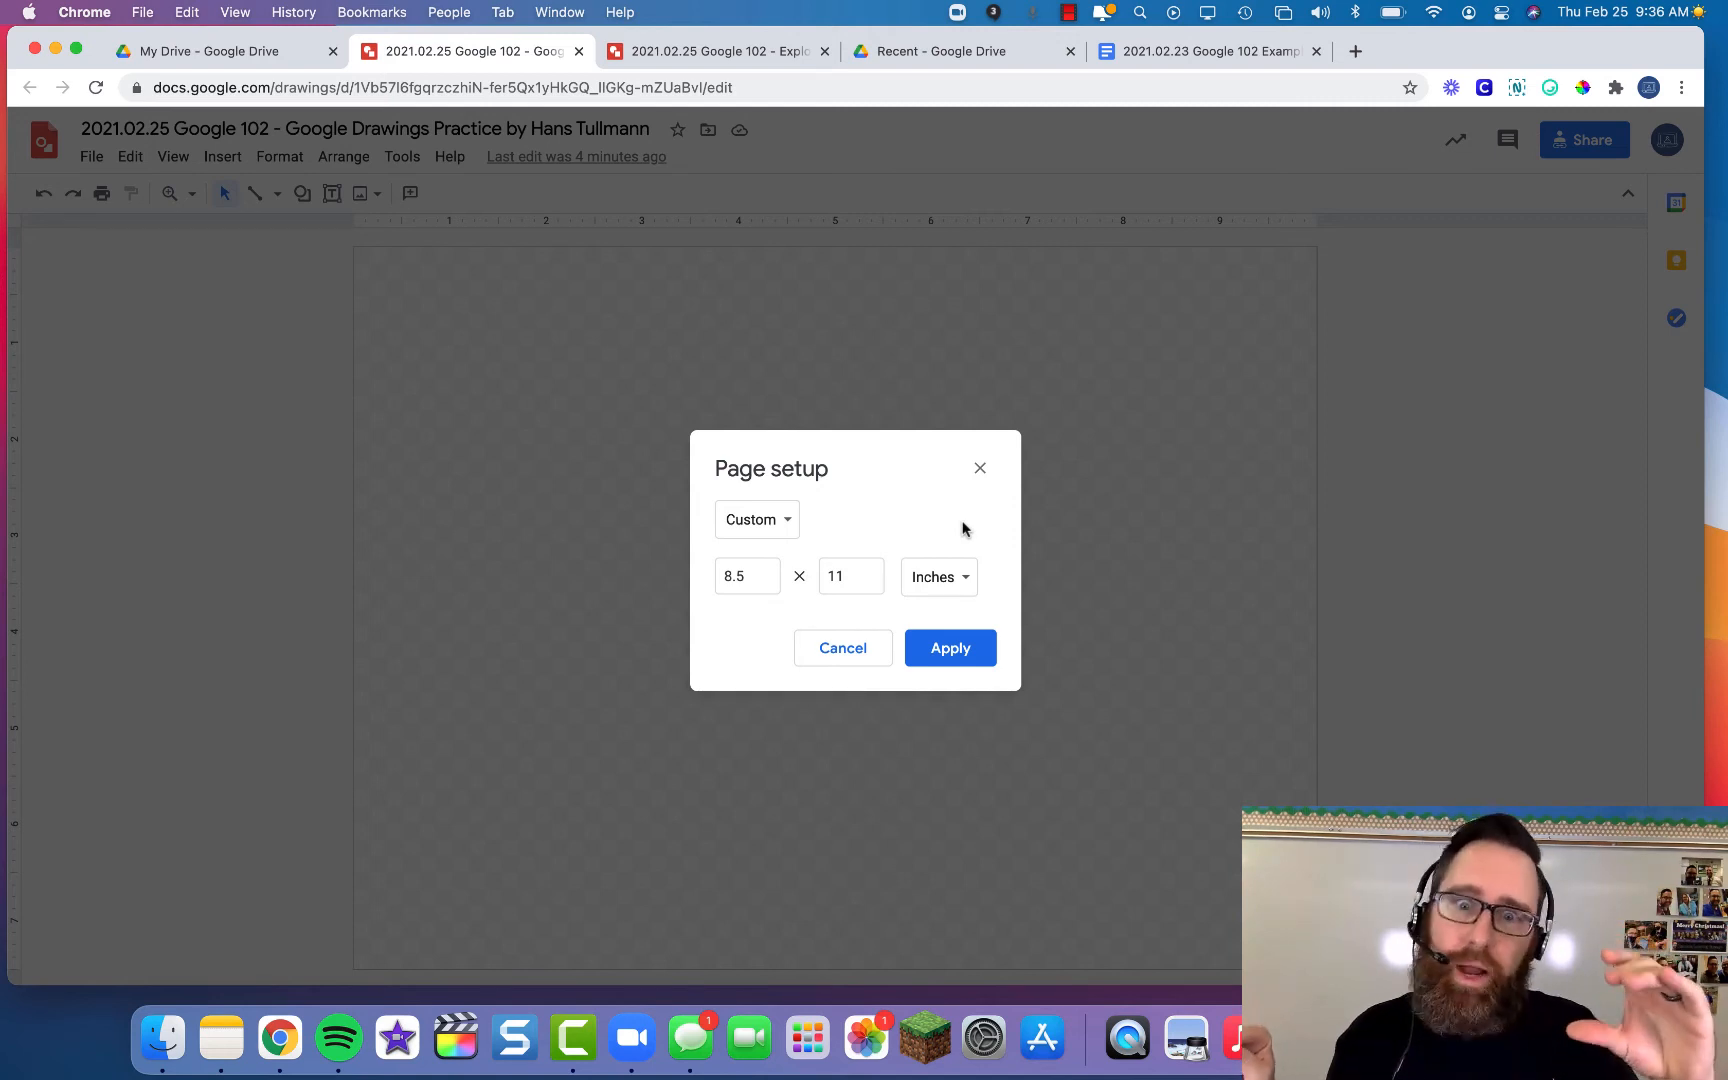
pyautogui.click(951, 656)
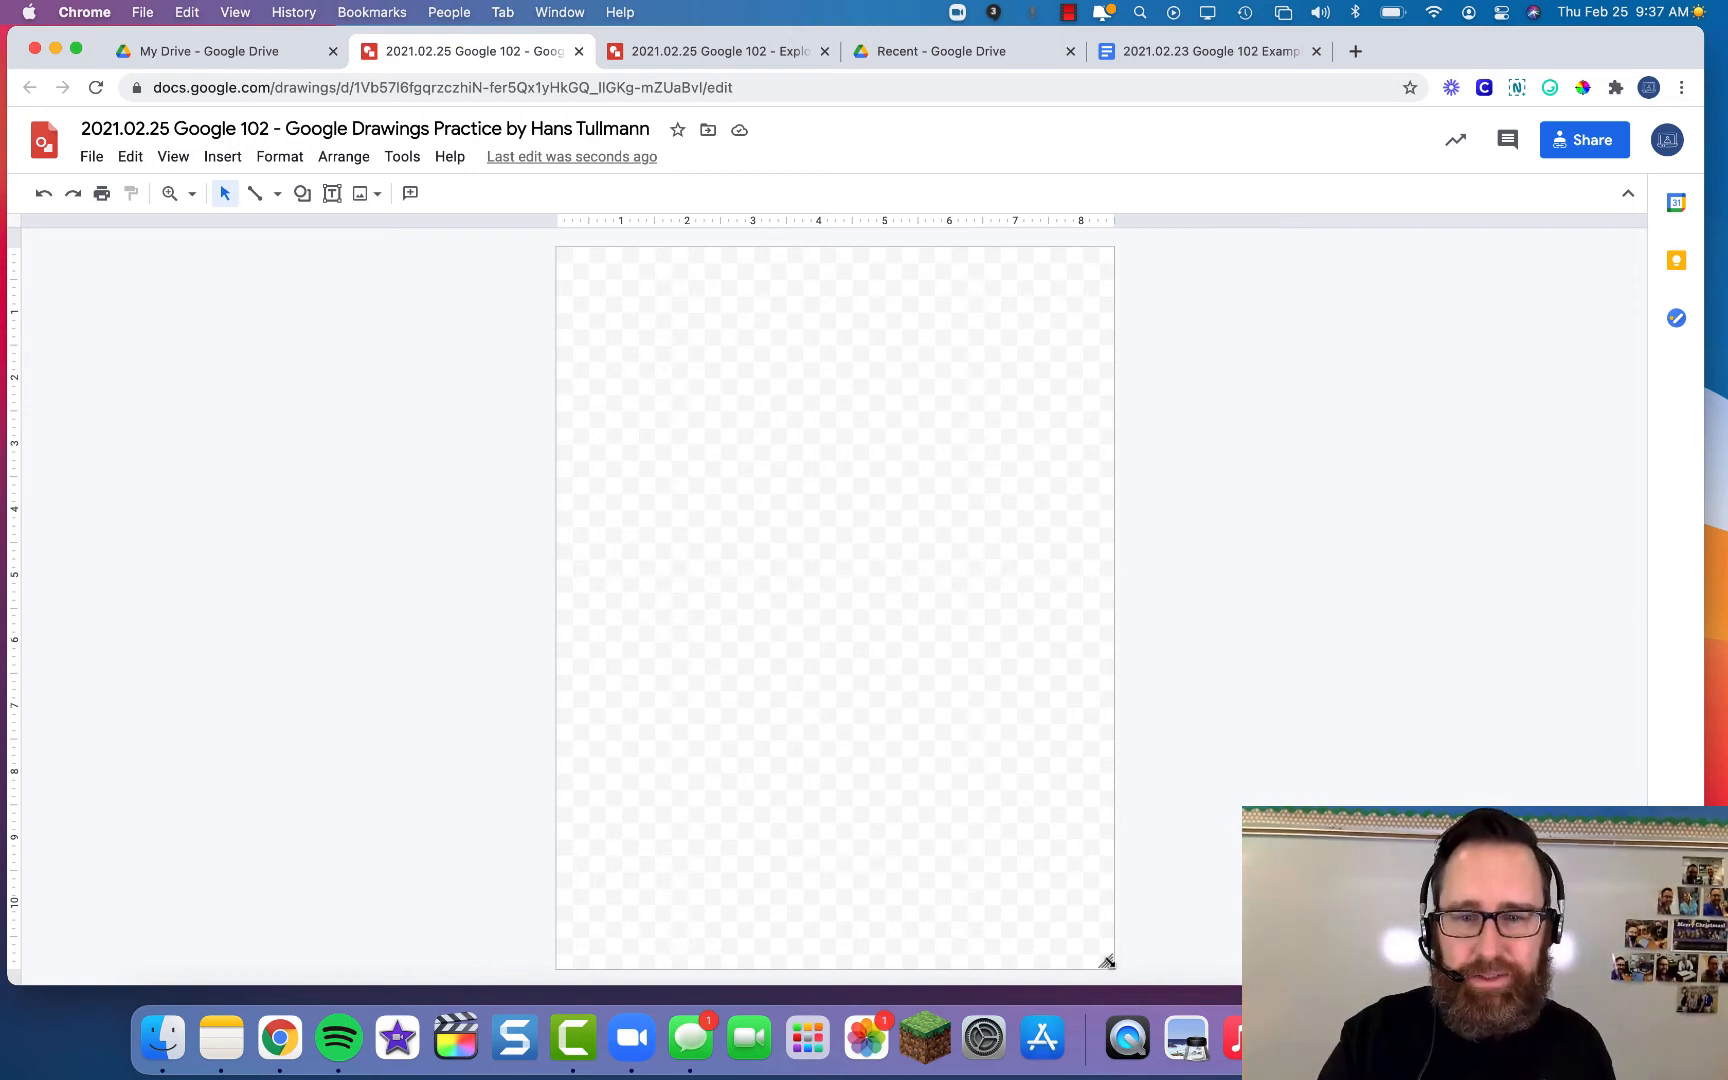
# - Widen the canvas by dragging its bottom-right corner outward
pyautogui.moveTo(1106, 962); pyautogui.dragTo(1590, 850)
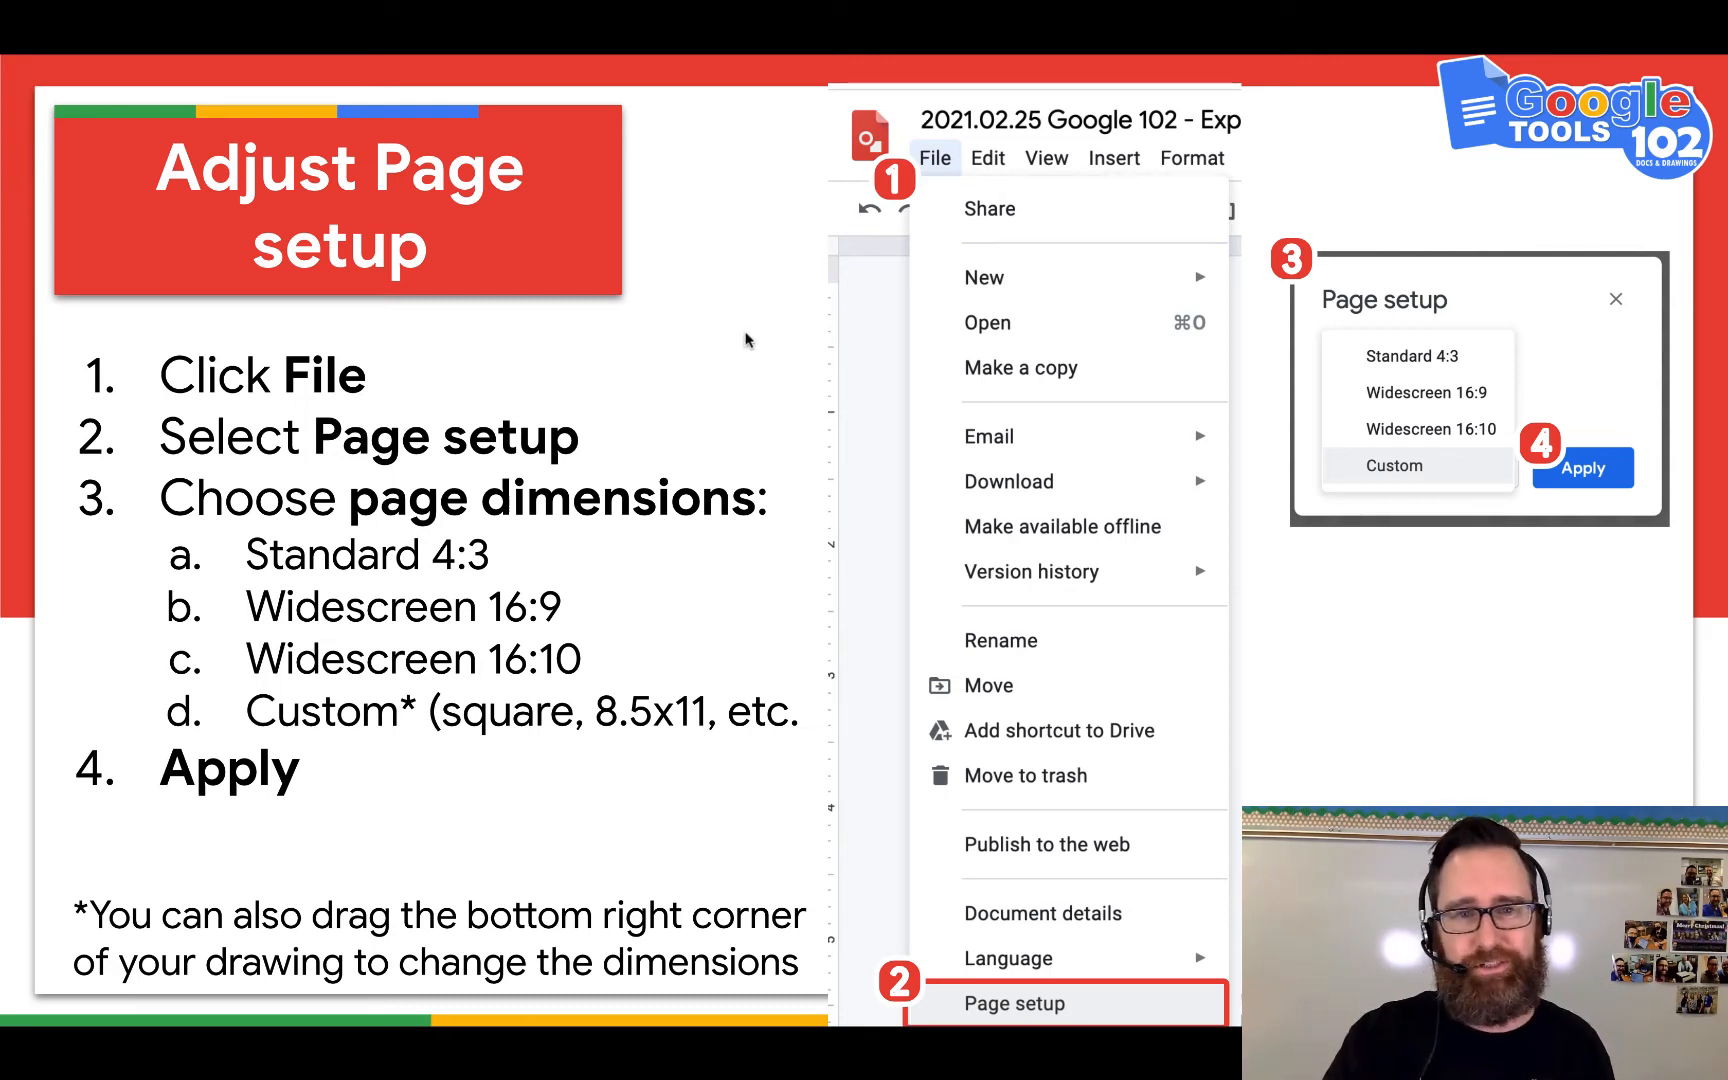
# - Advance the lesson slides to the 'Insert object: IMAGE' slide
pyautogui.click(660, 354)
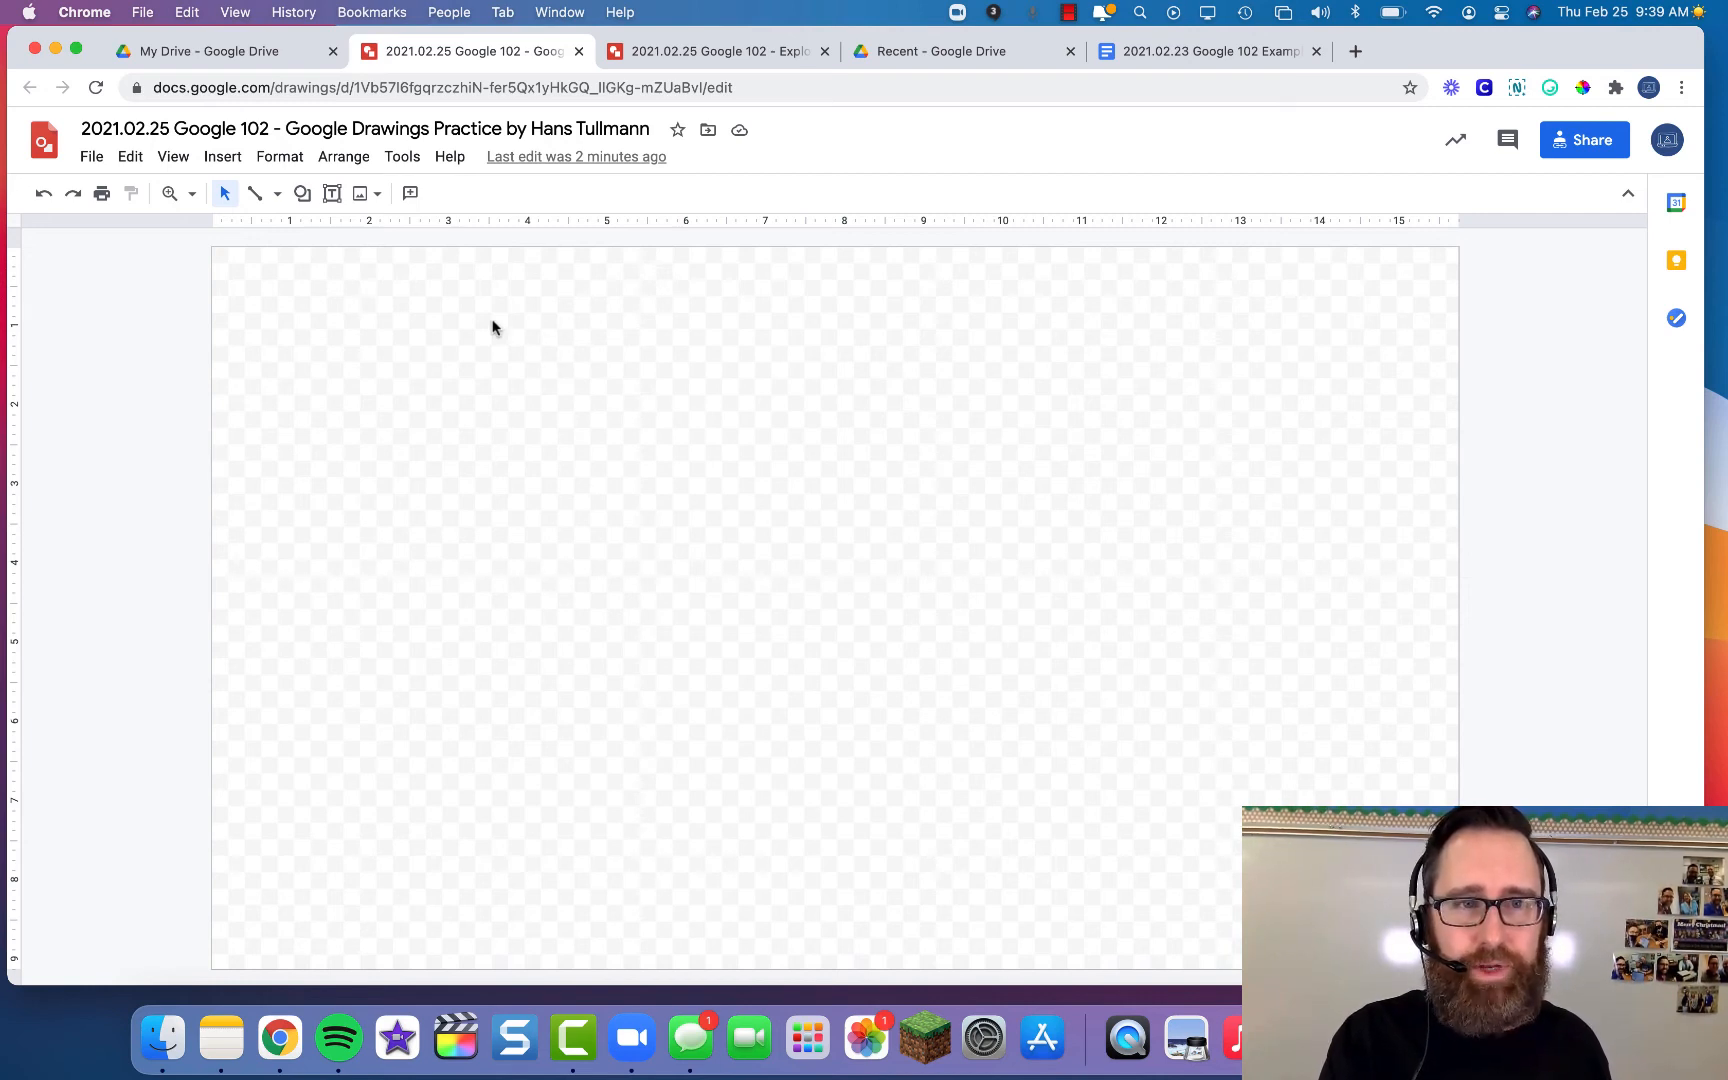
# - Upload 'Question - I don't get it.png' from Pictures > Bitmoji into the drawing
pyautogui.click(220, 163)
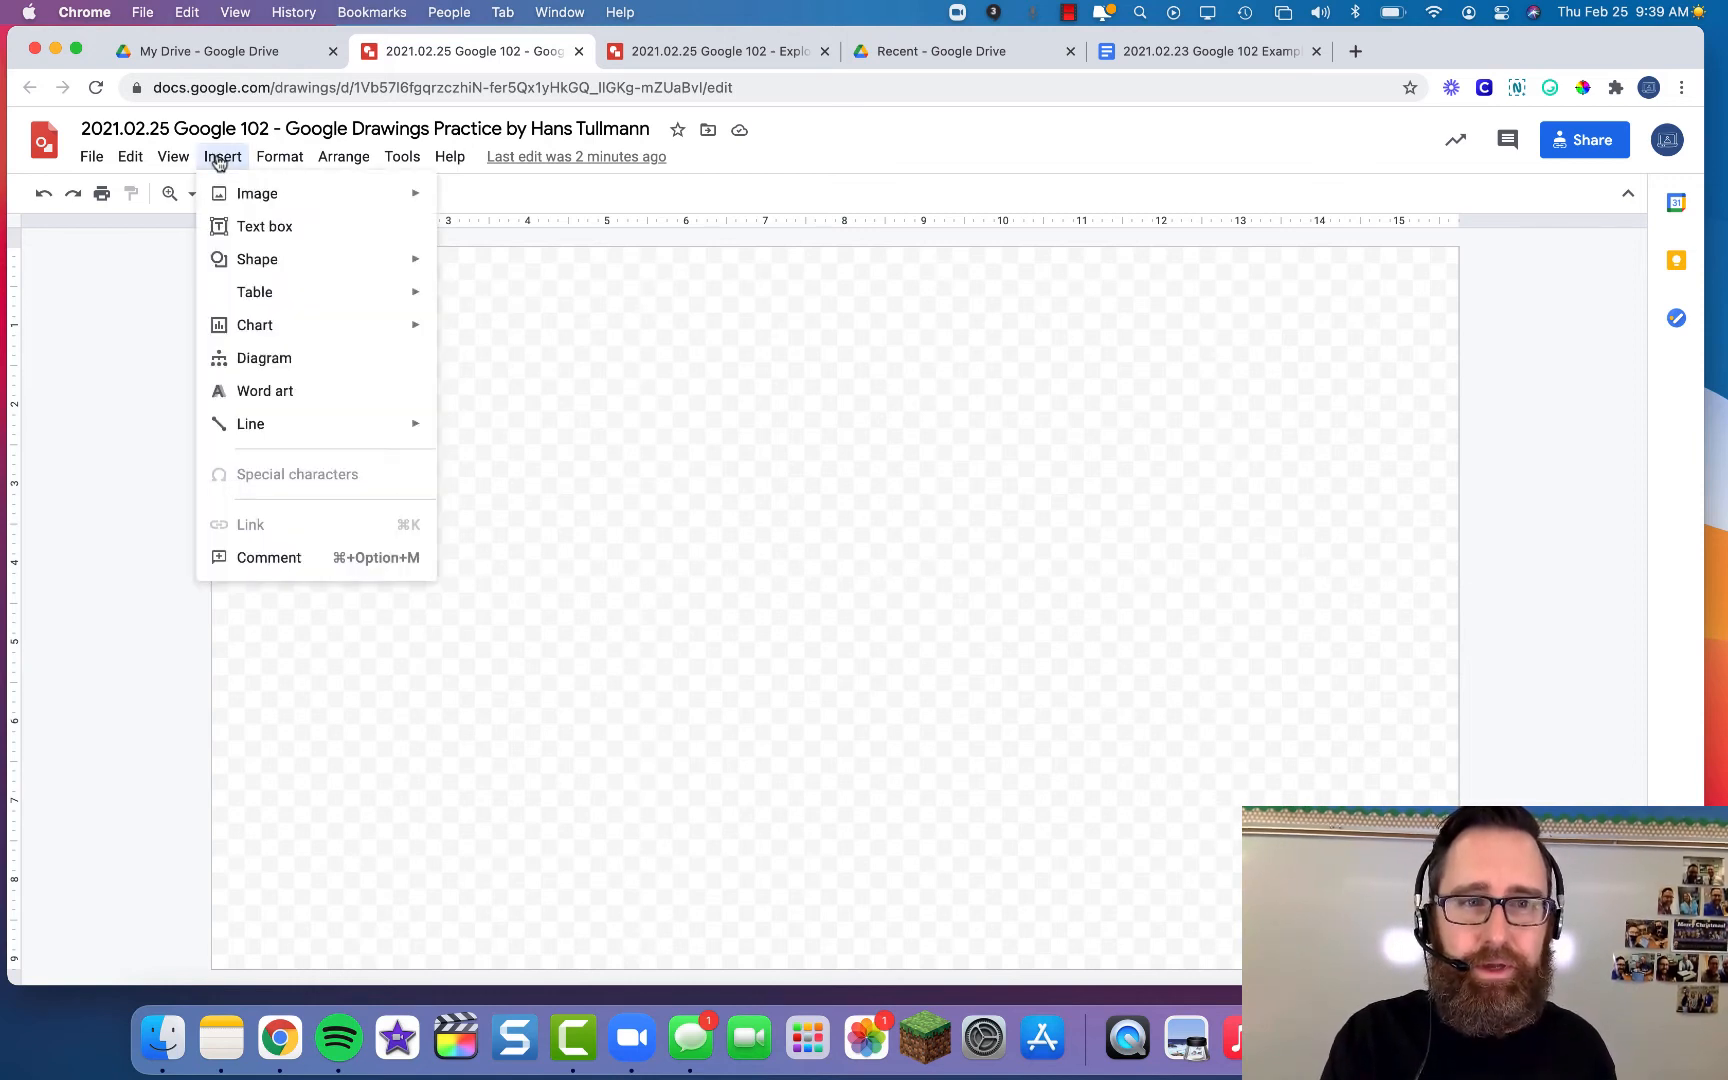
pyautogui.moveTo(287, 204)
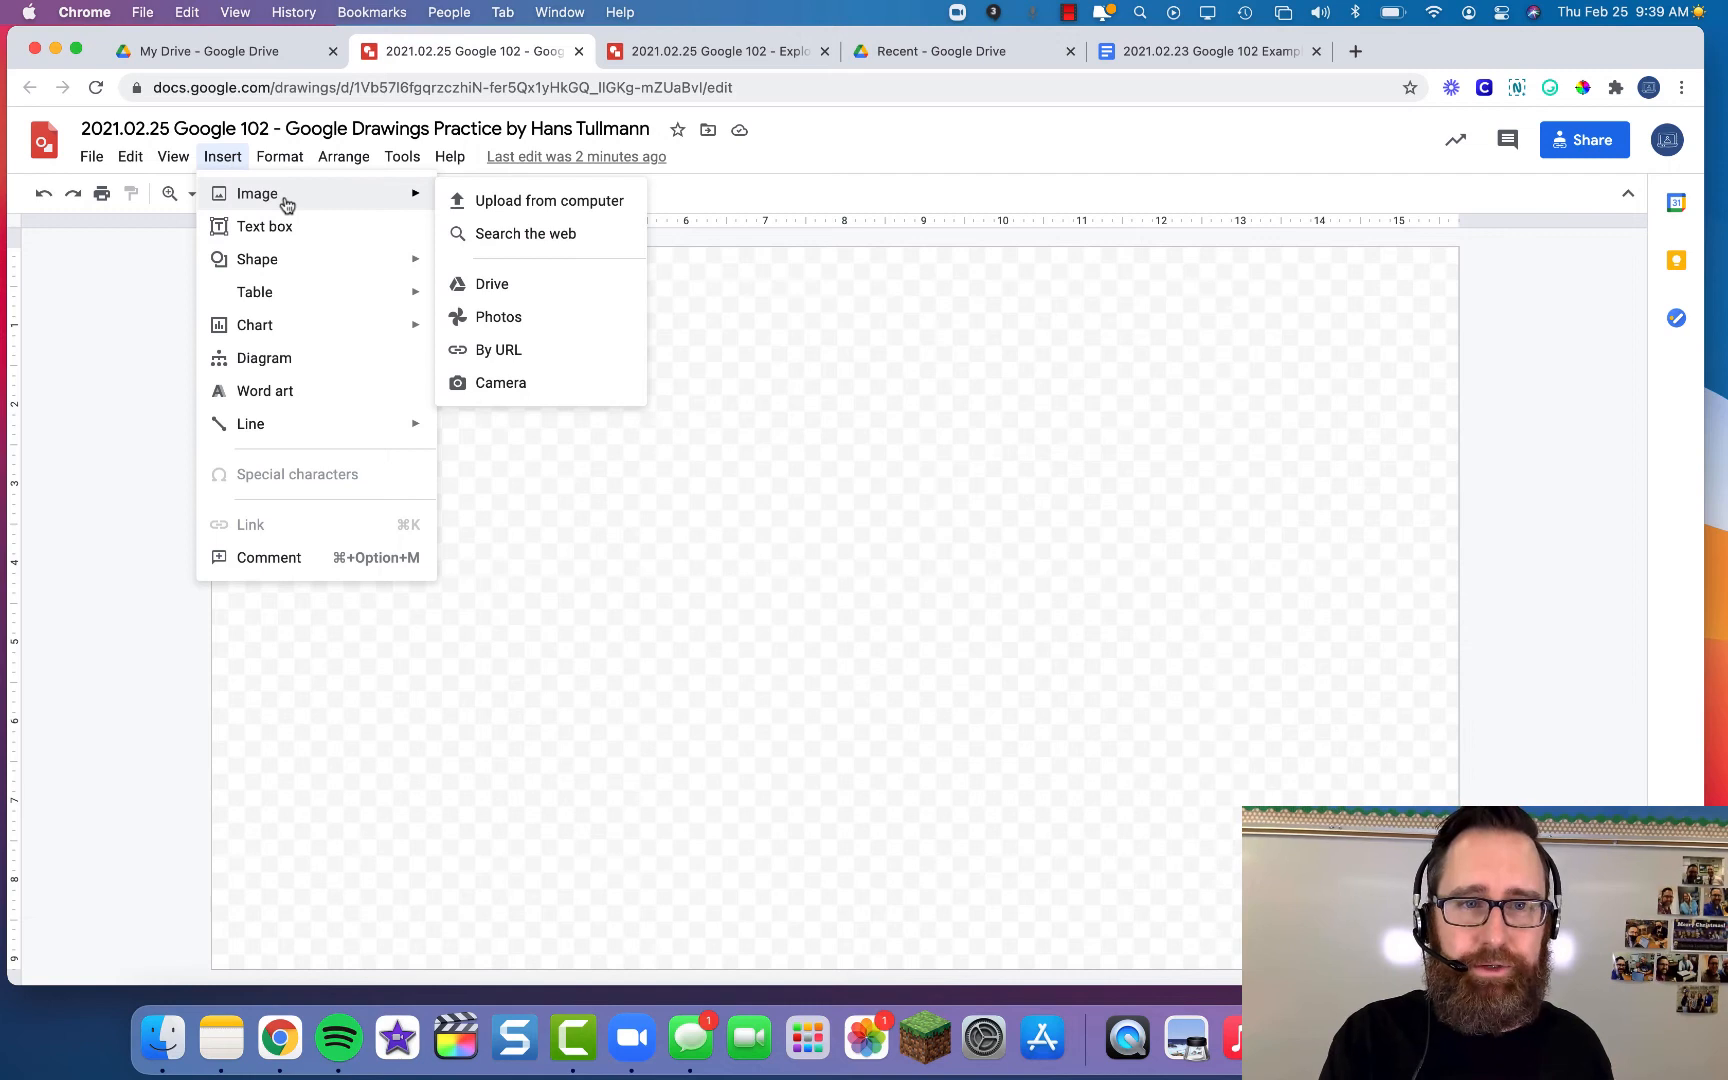
pyautogui.click(567, 203)
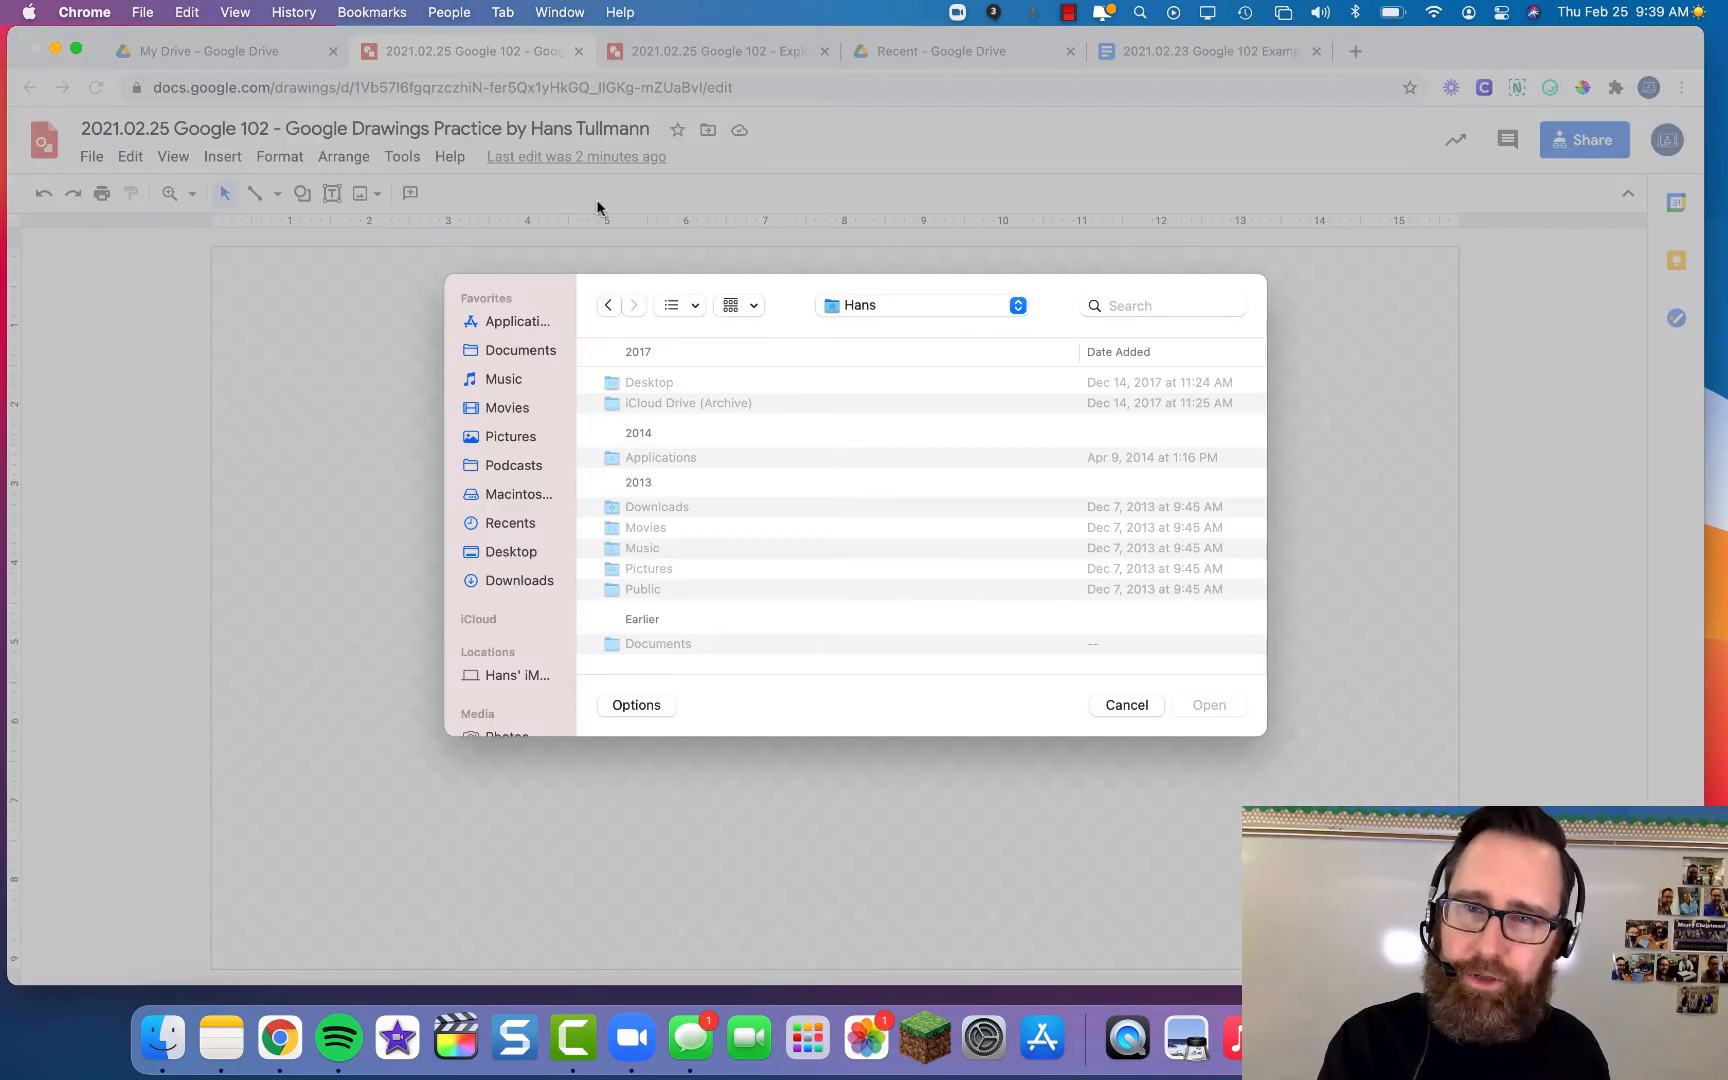
pyautogui.click(507, 437)
pyautogui.click(655, 385)
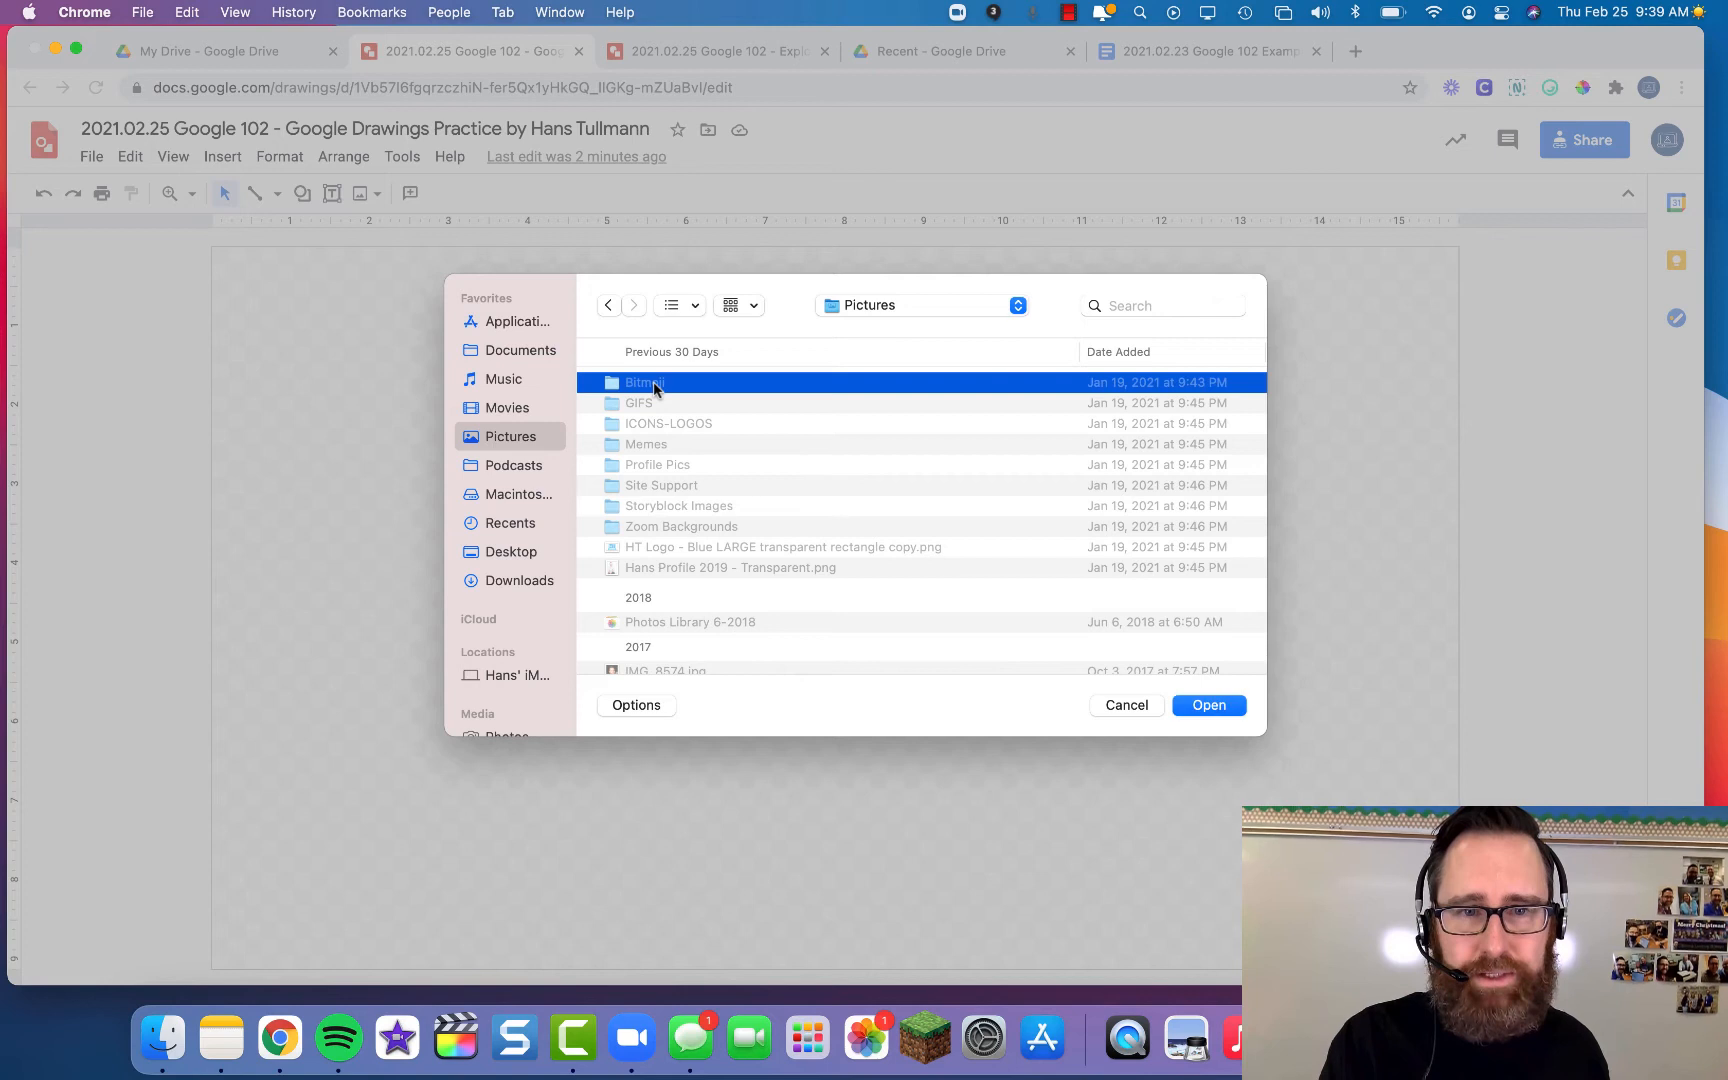
pyautogui.doubleClick(655, 385)
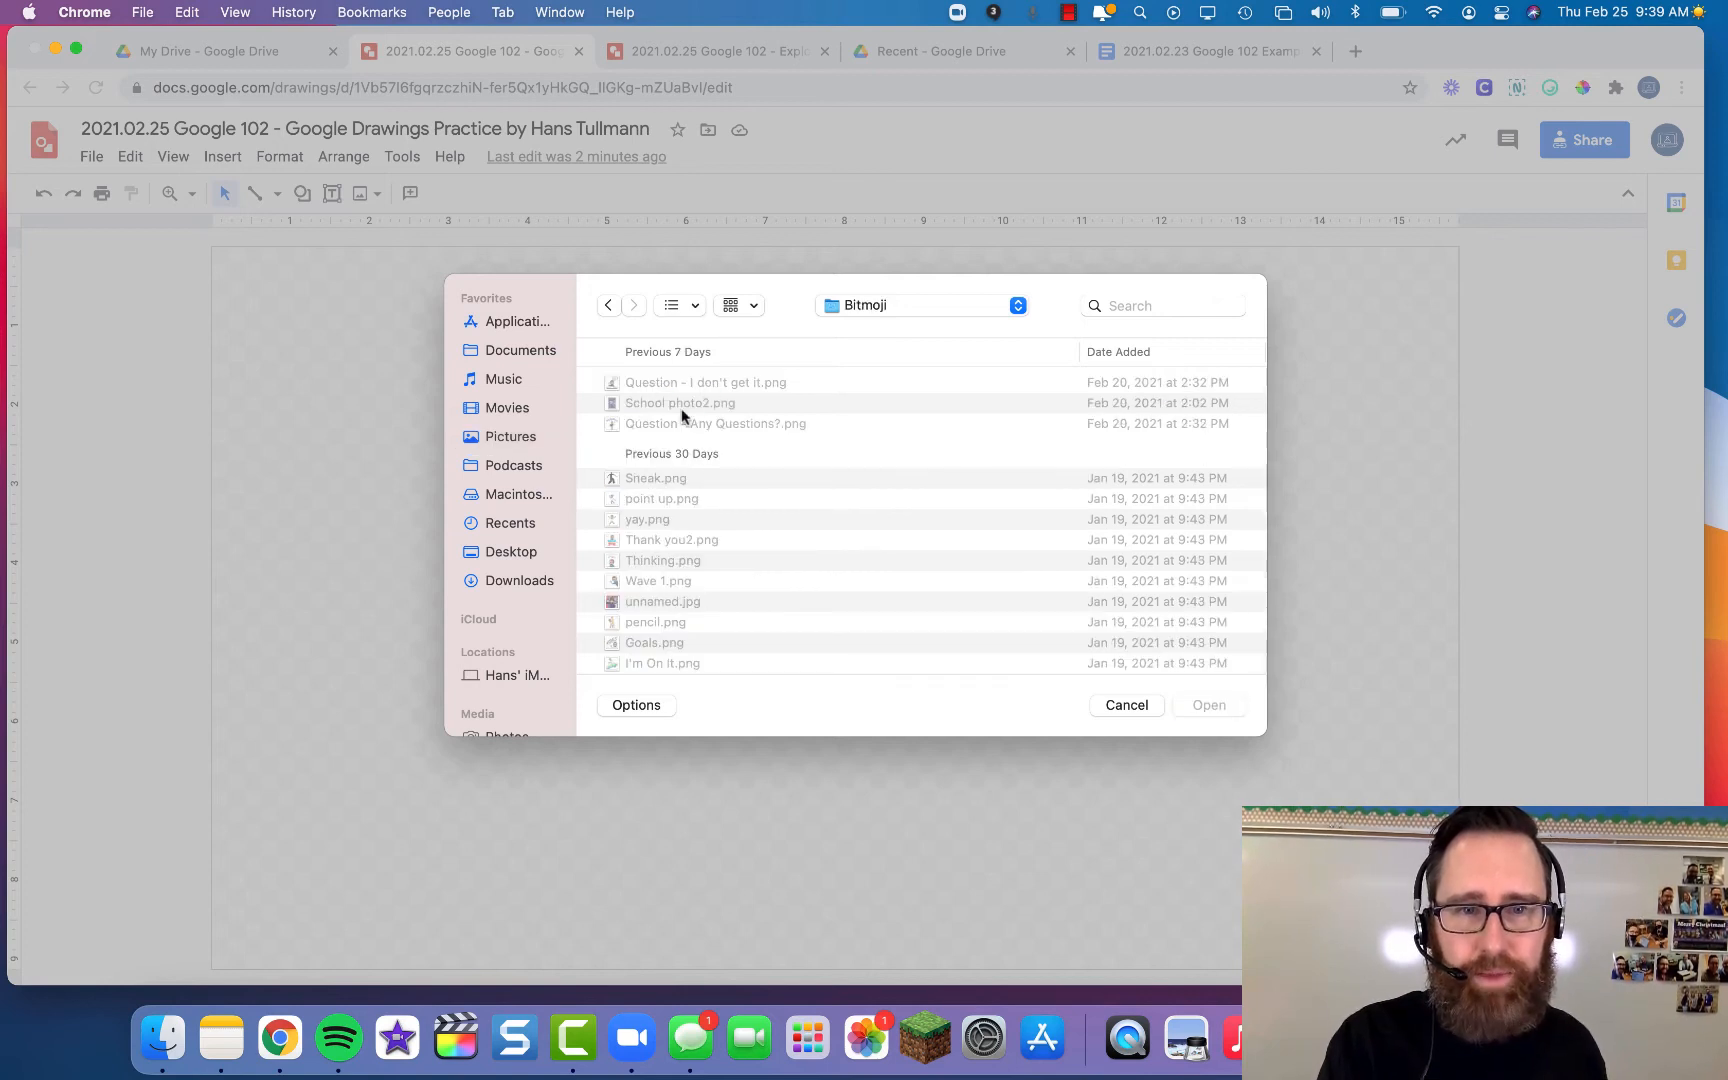
pyautogui.click(683, 384)
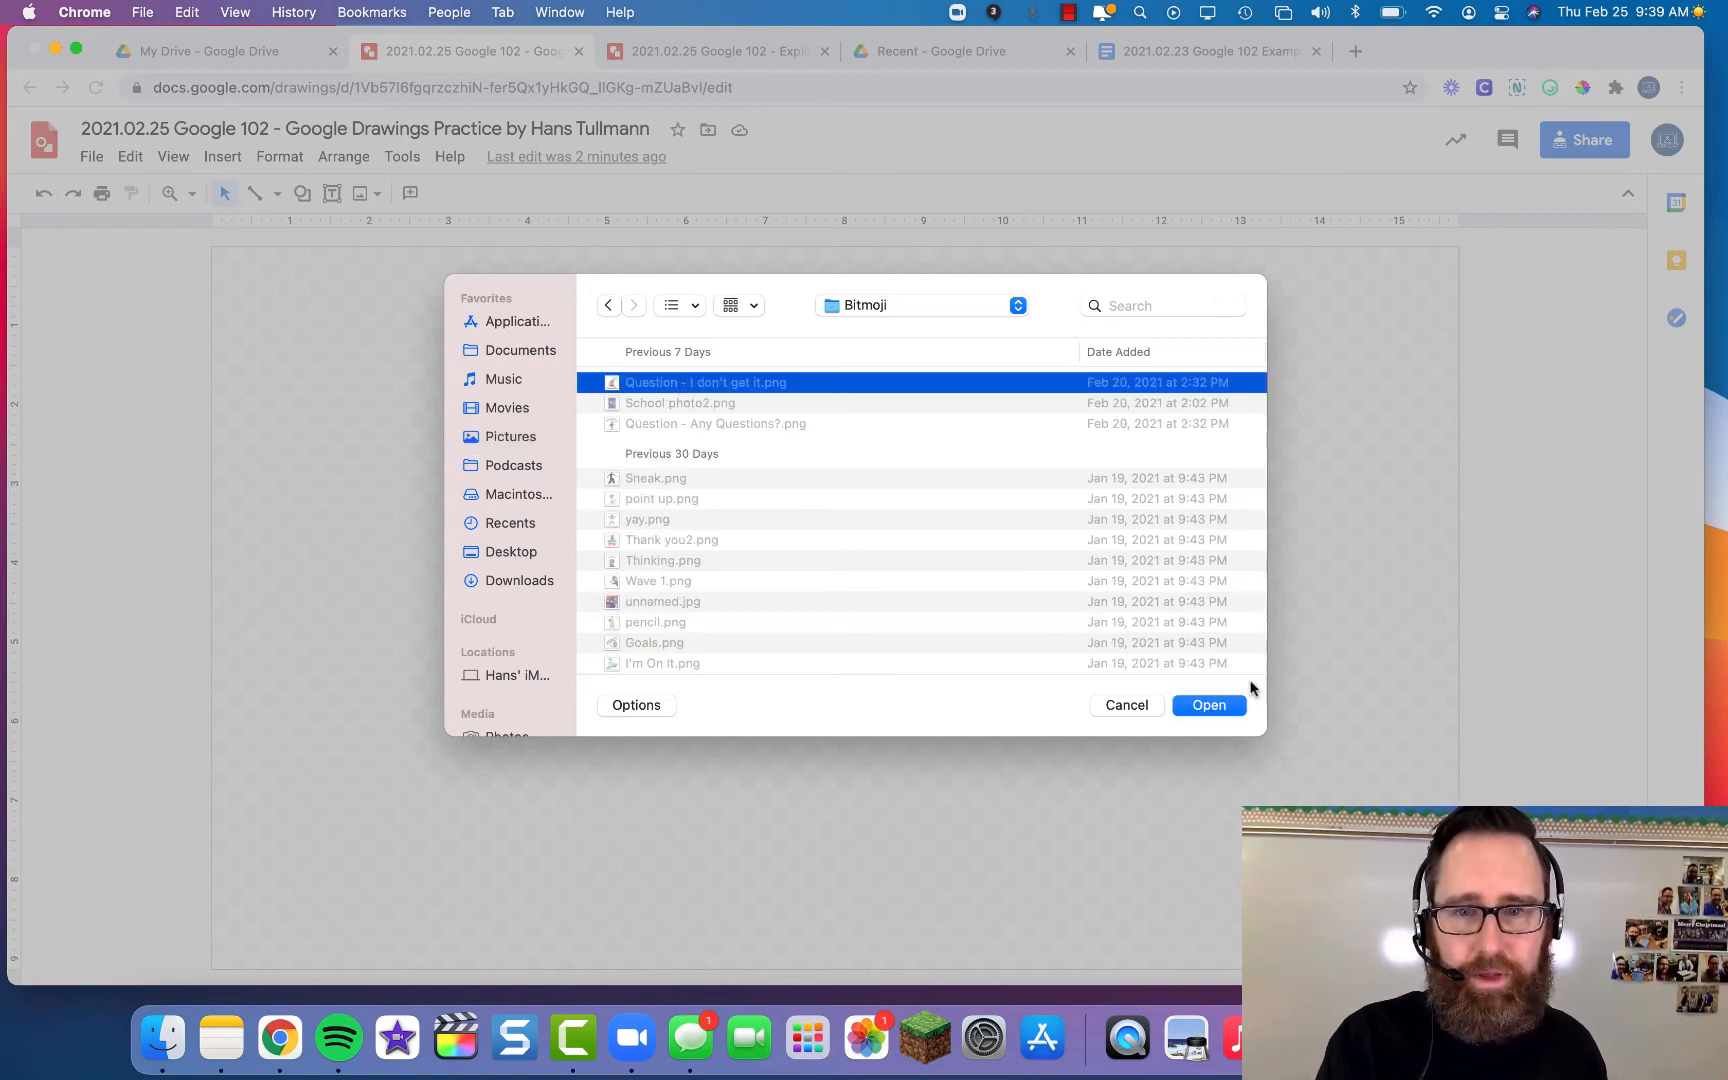
pyautogui.click(1209, 706)
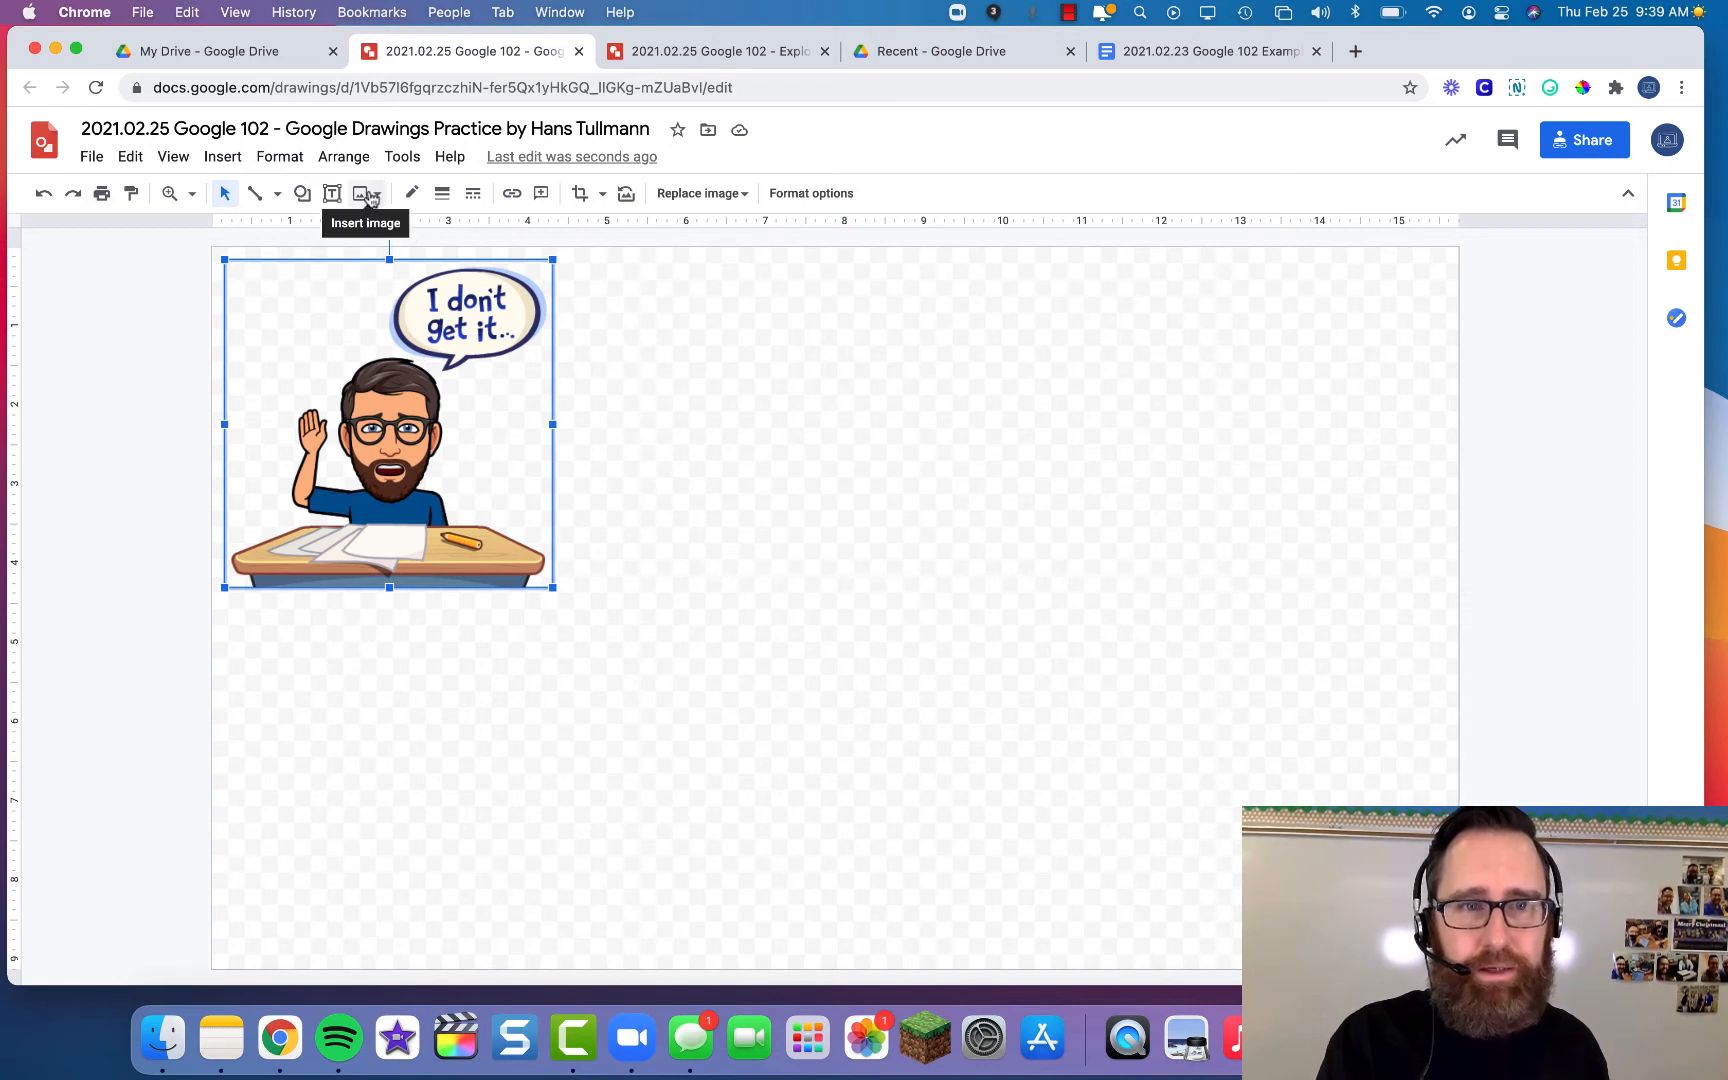
# - Search the web image panel for 'Google Memes'
pyautogui.click(244, 155)
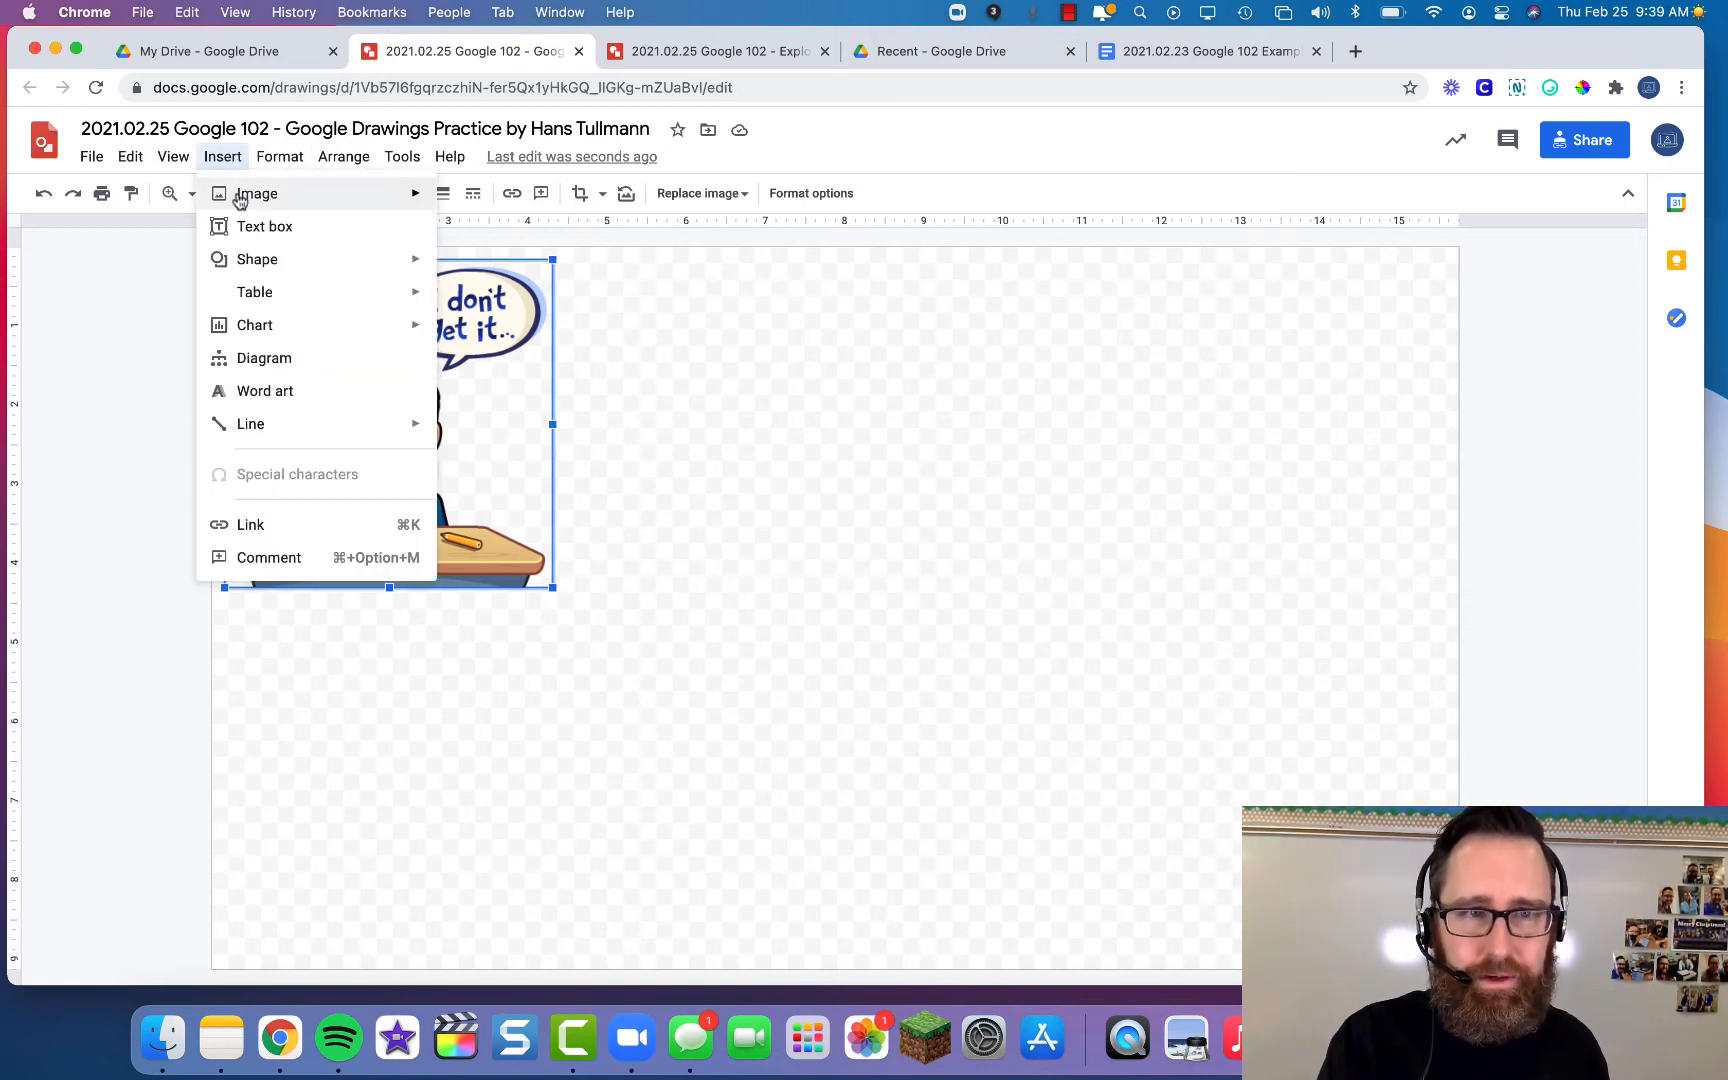
pyautogui.moveTo(240, 200)
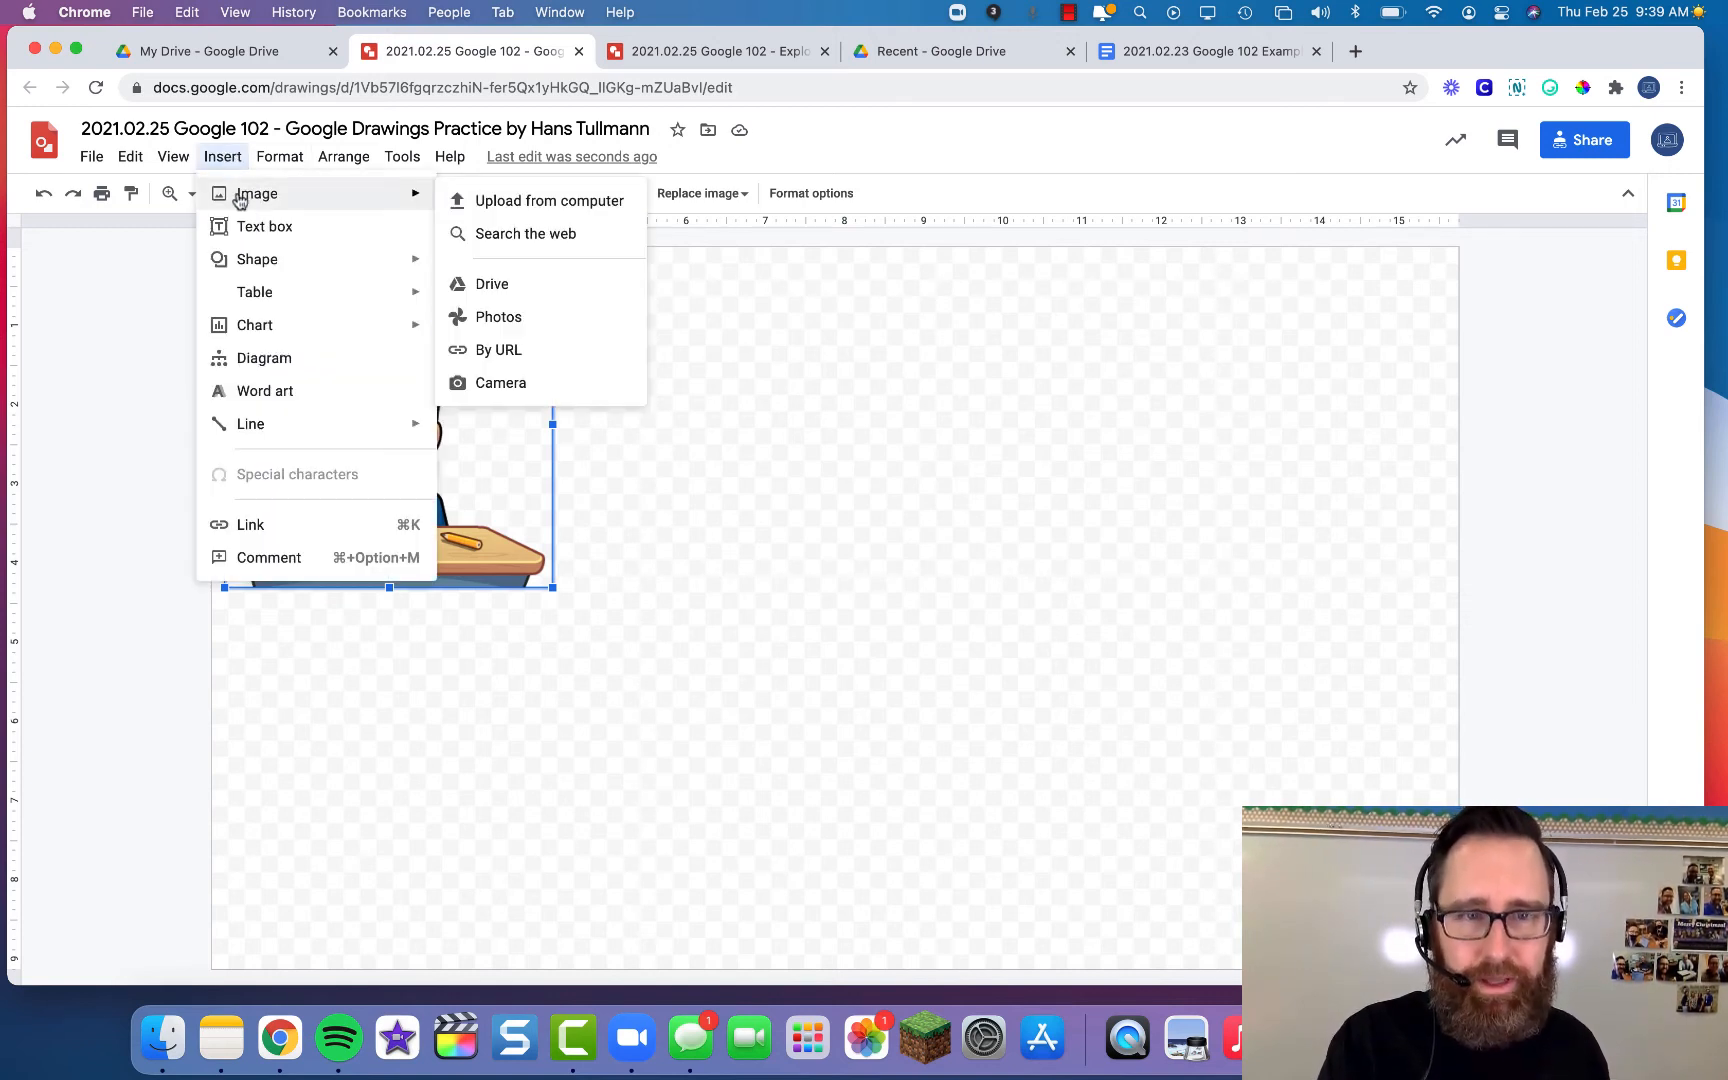
pyautogui.click(560, 238)
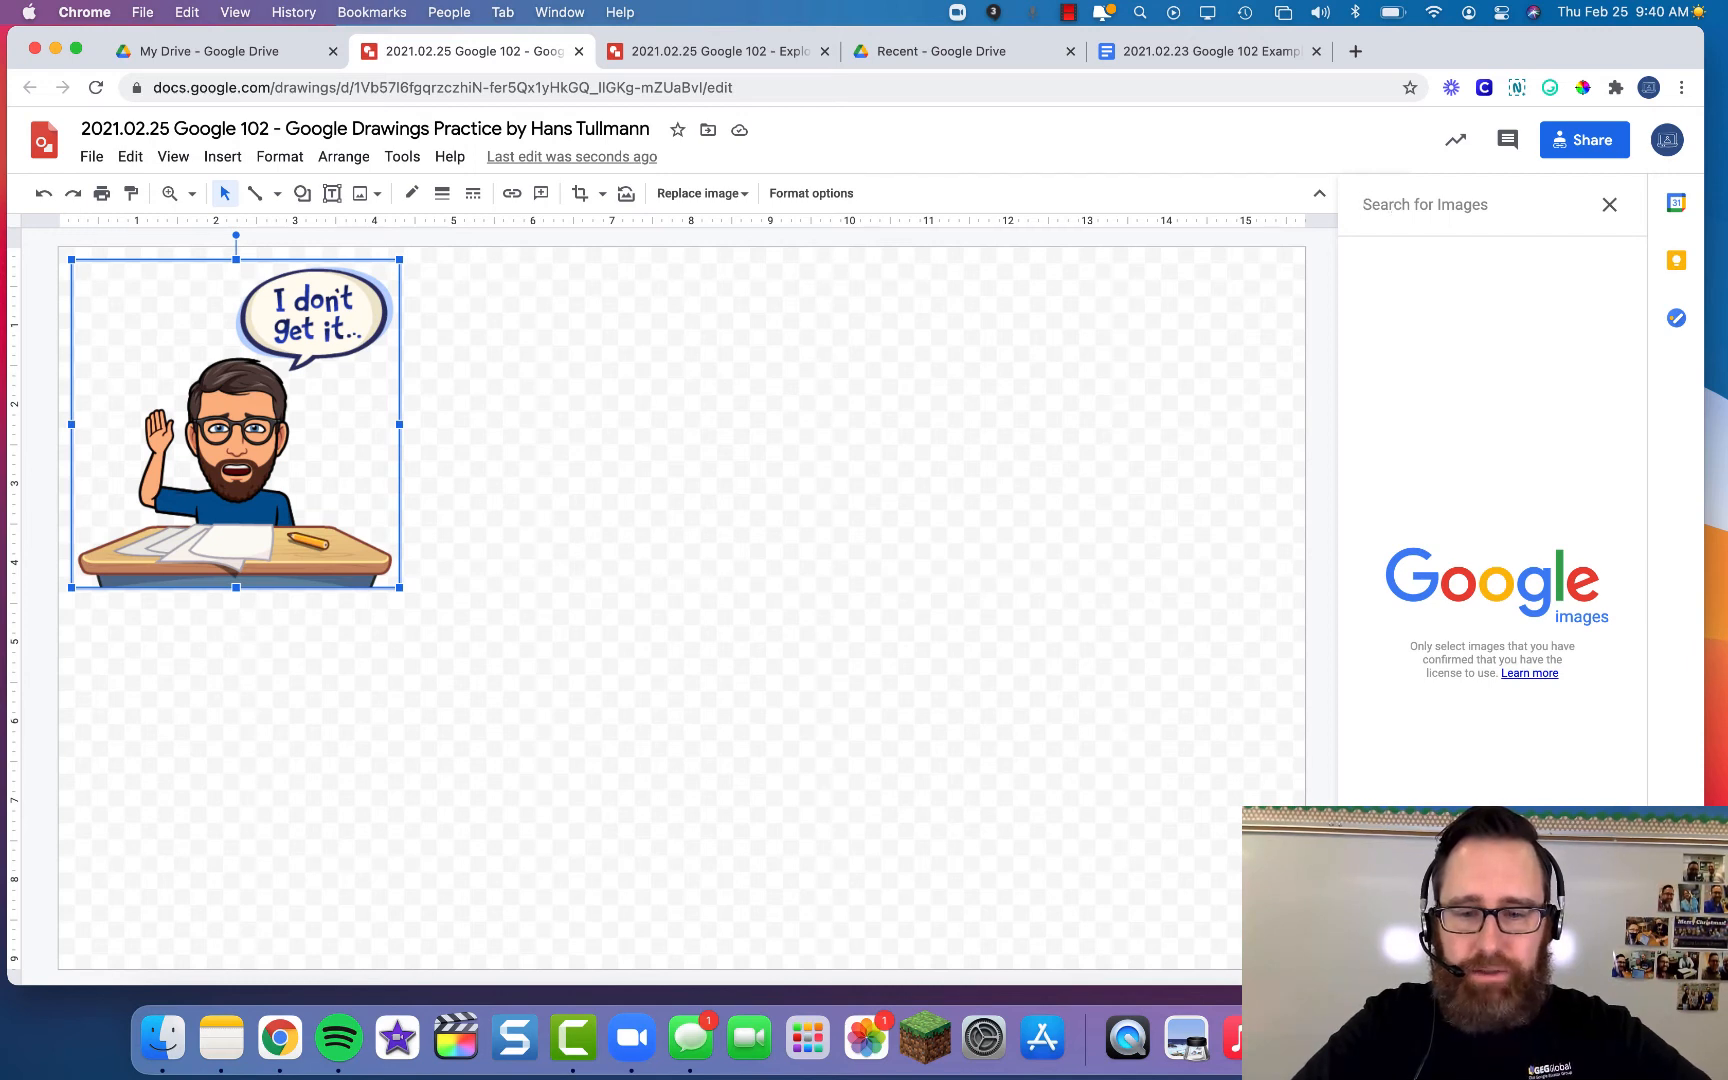
pyautogui.write('Google Memes')
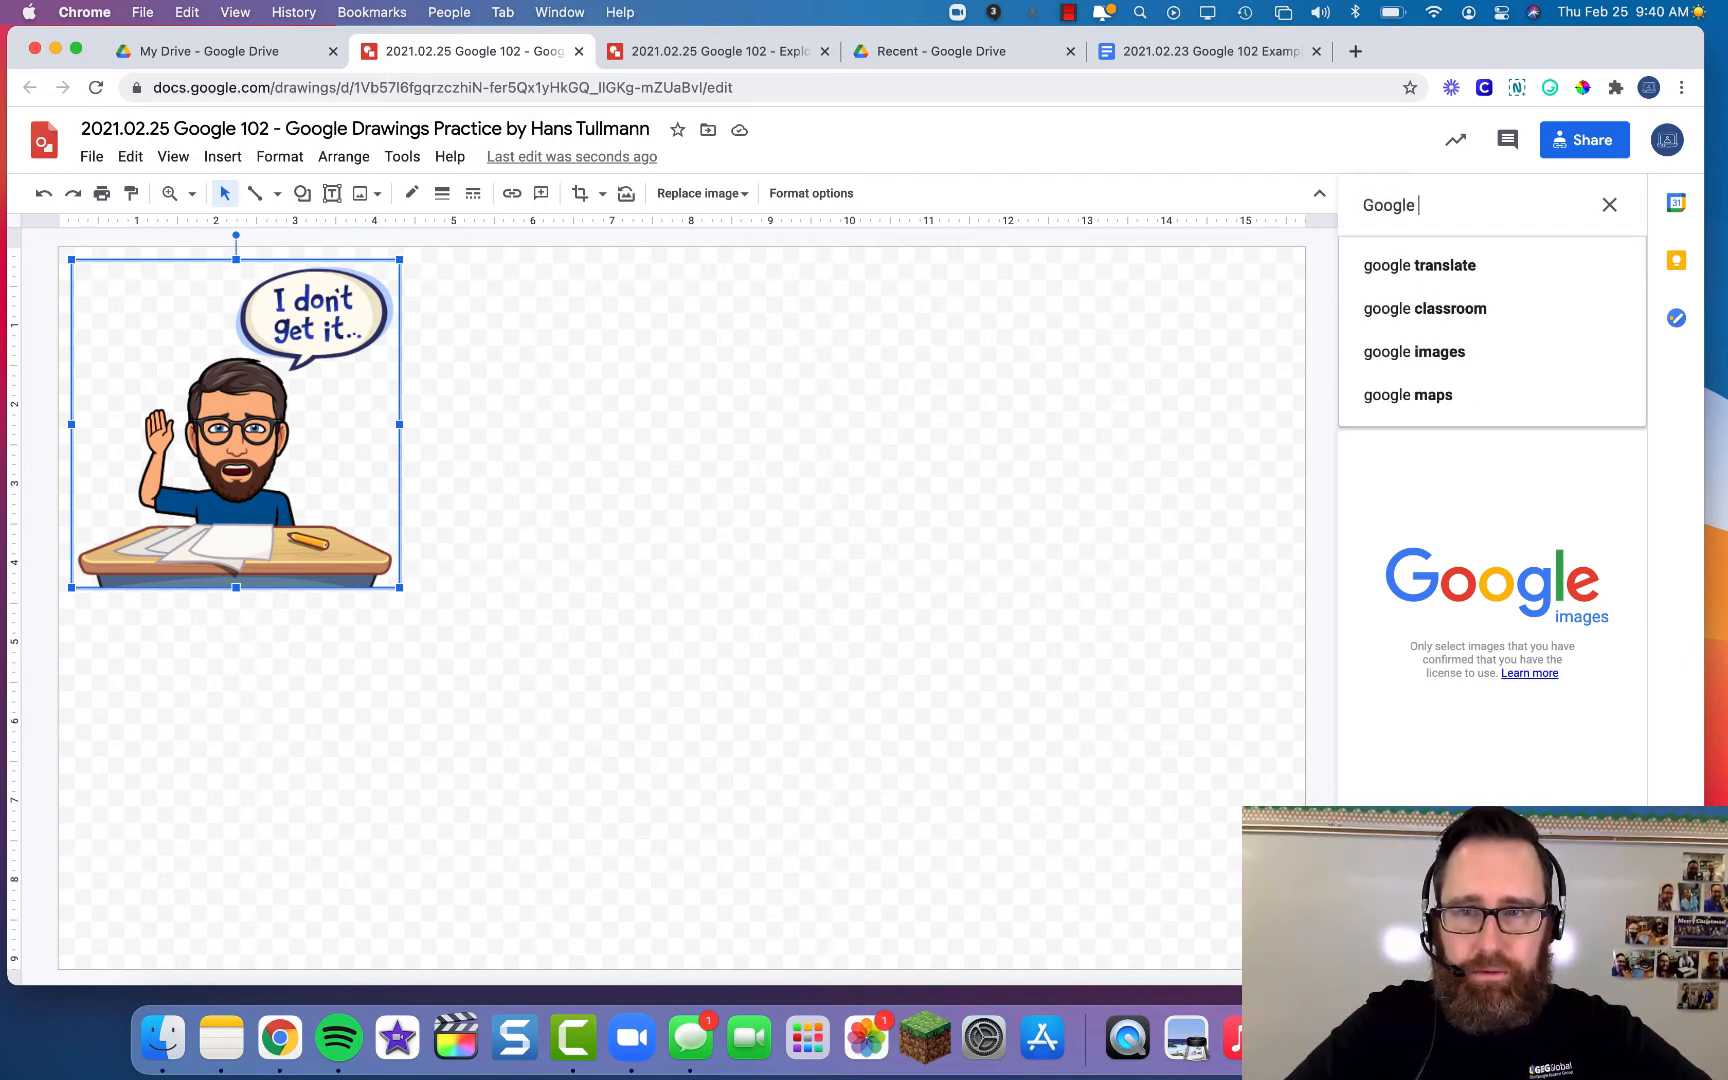
pyautogui.press('Return')
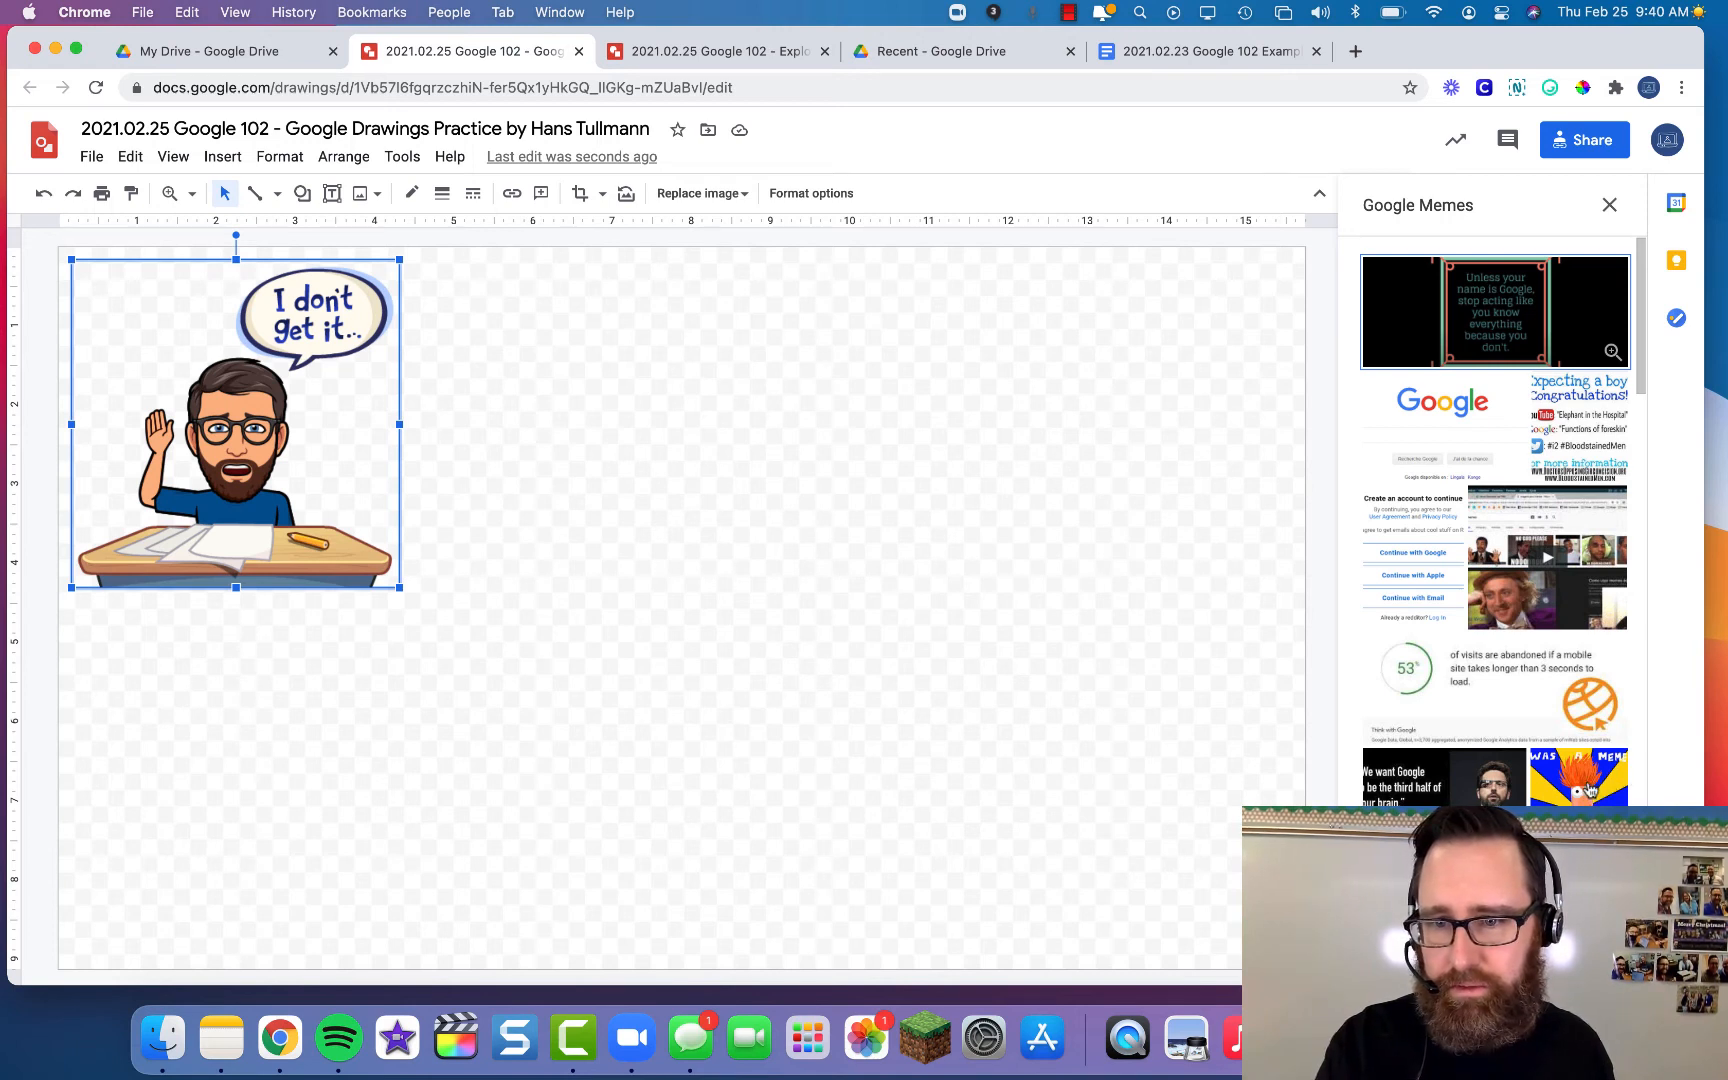
# - Select the red-jacket yawning painting from the meme results
pyautogui.scroll(-5, 1441, 790)
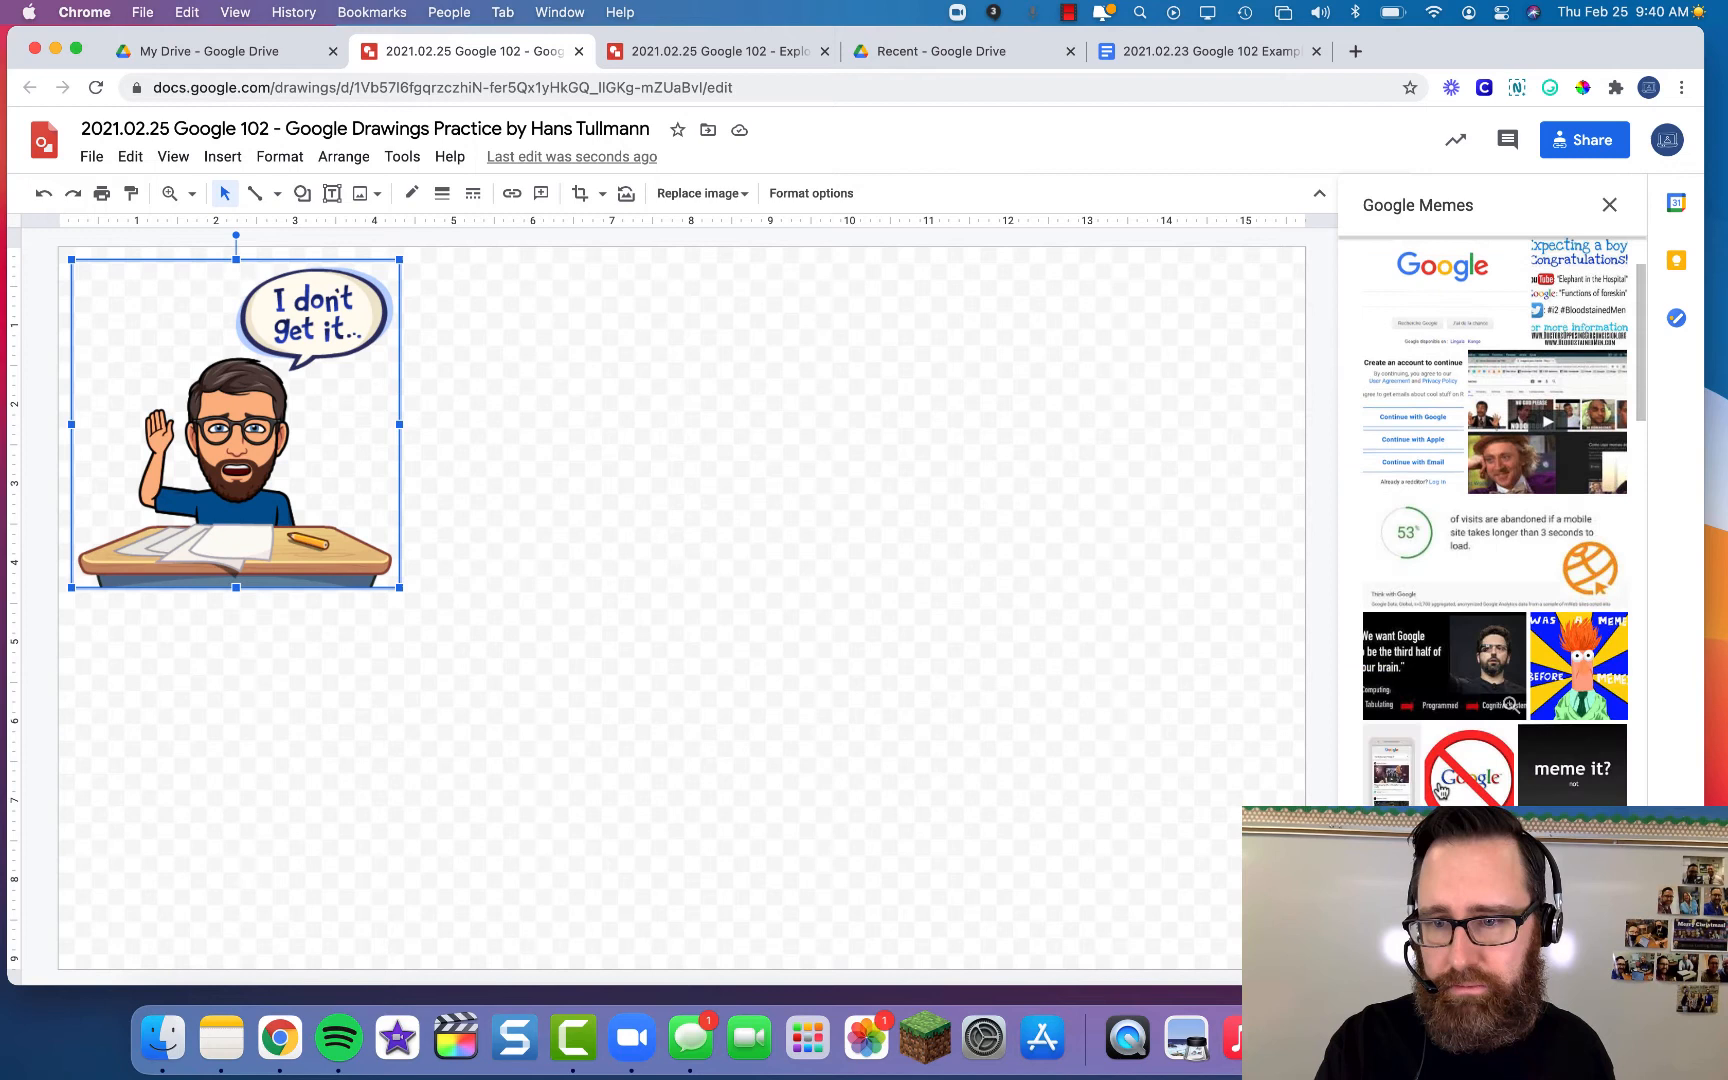
pyautogui.scroll(-3, 1492, 727)
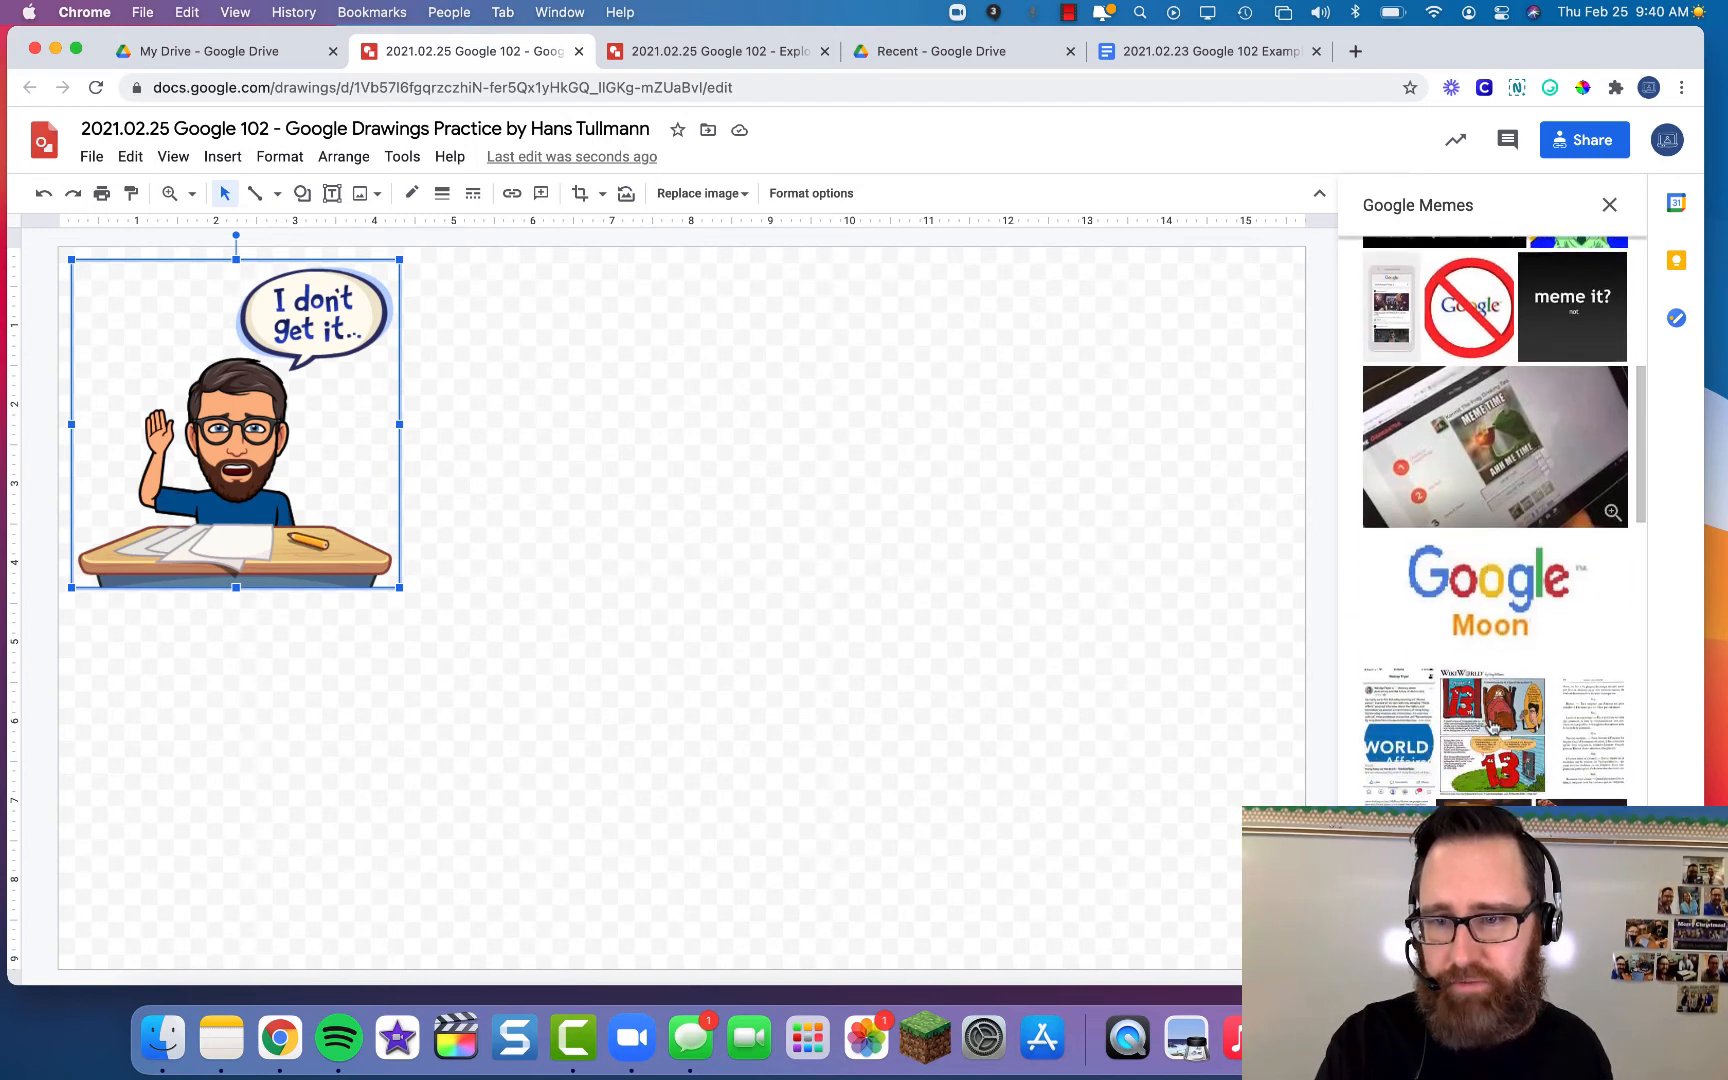
pyautogui.scroll(3, 1492, 727)
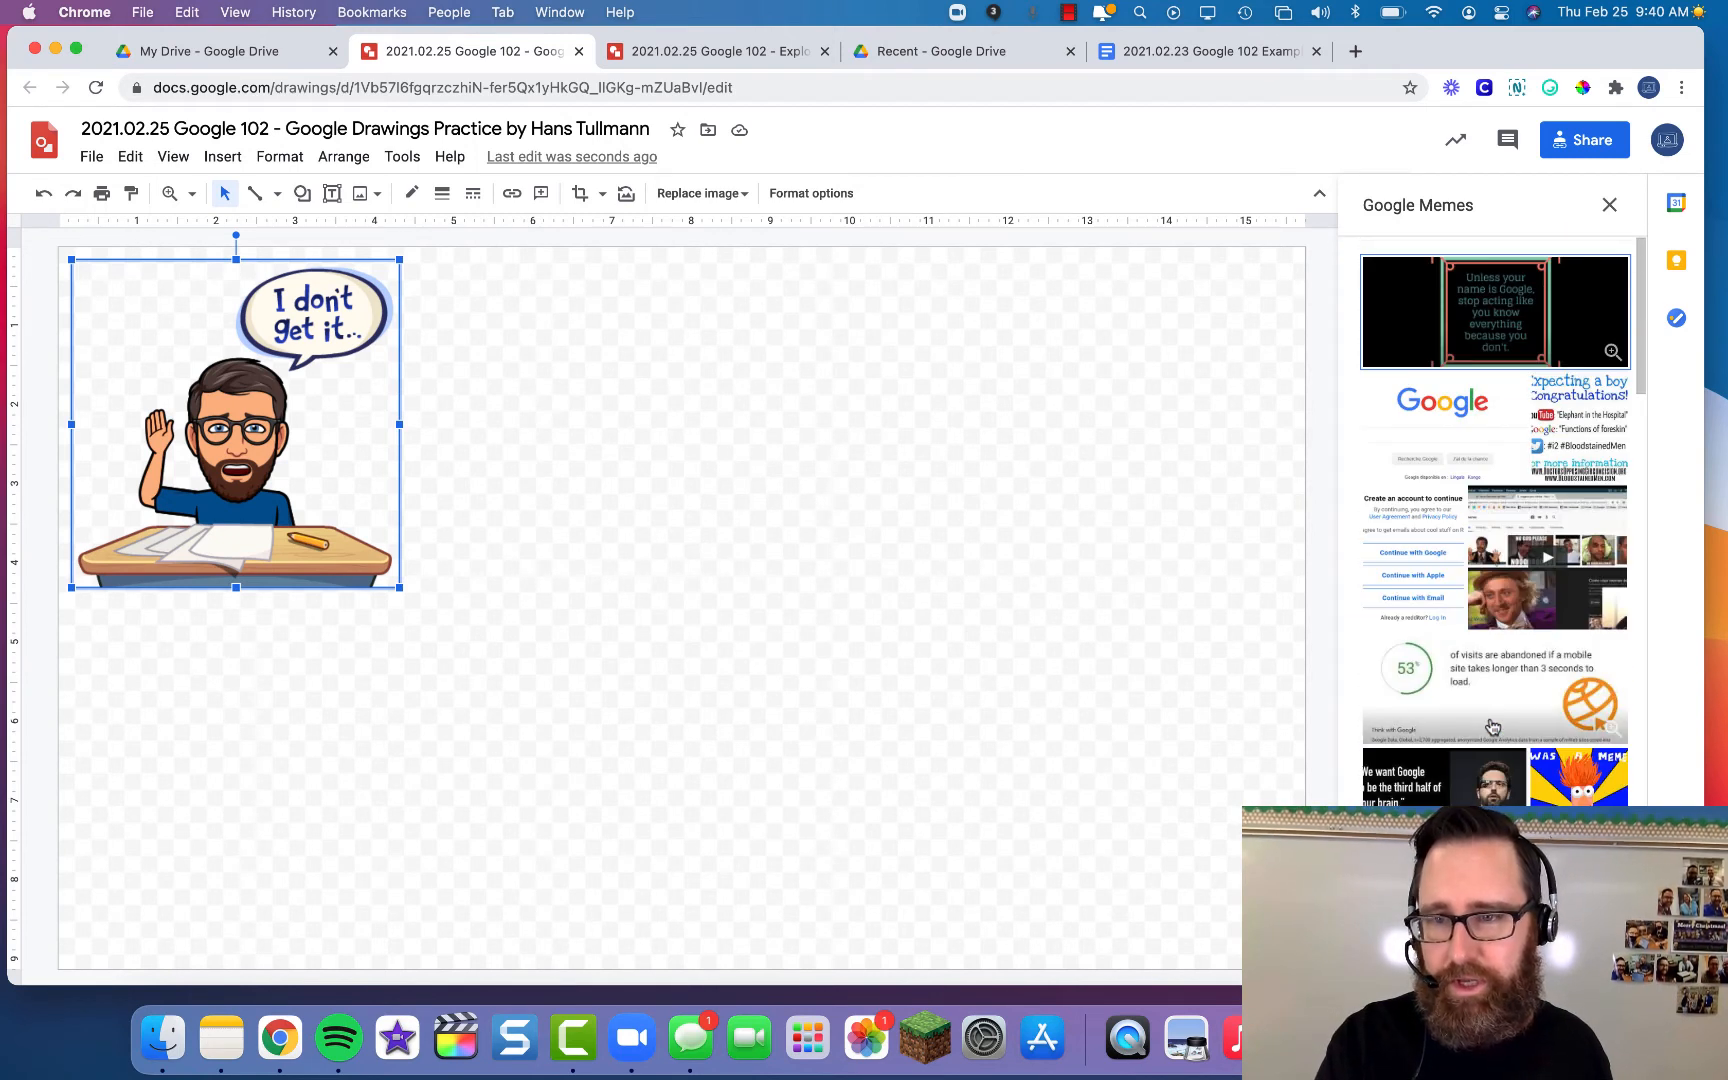
pyautogui.scroll(-2, 1492, 727)
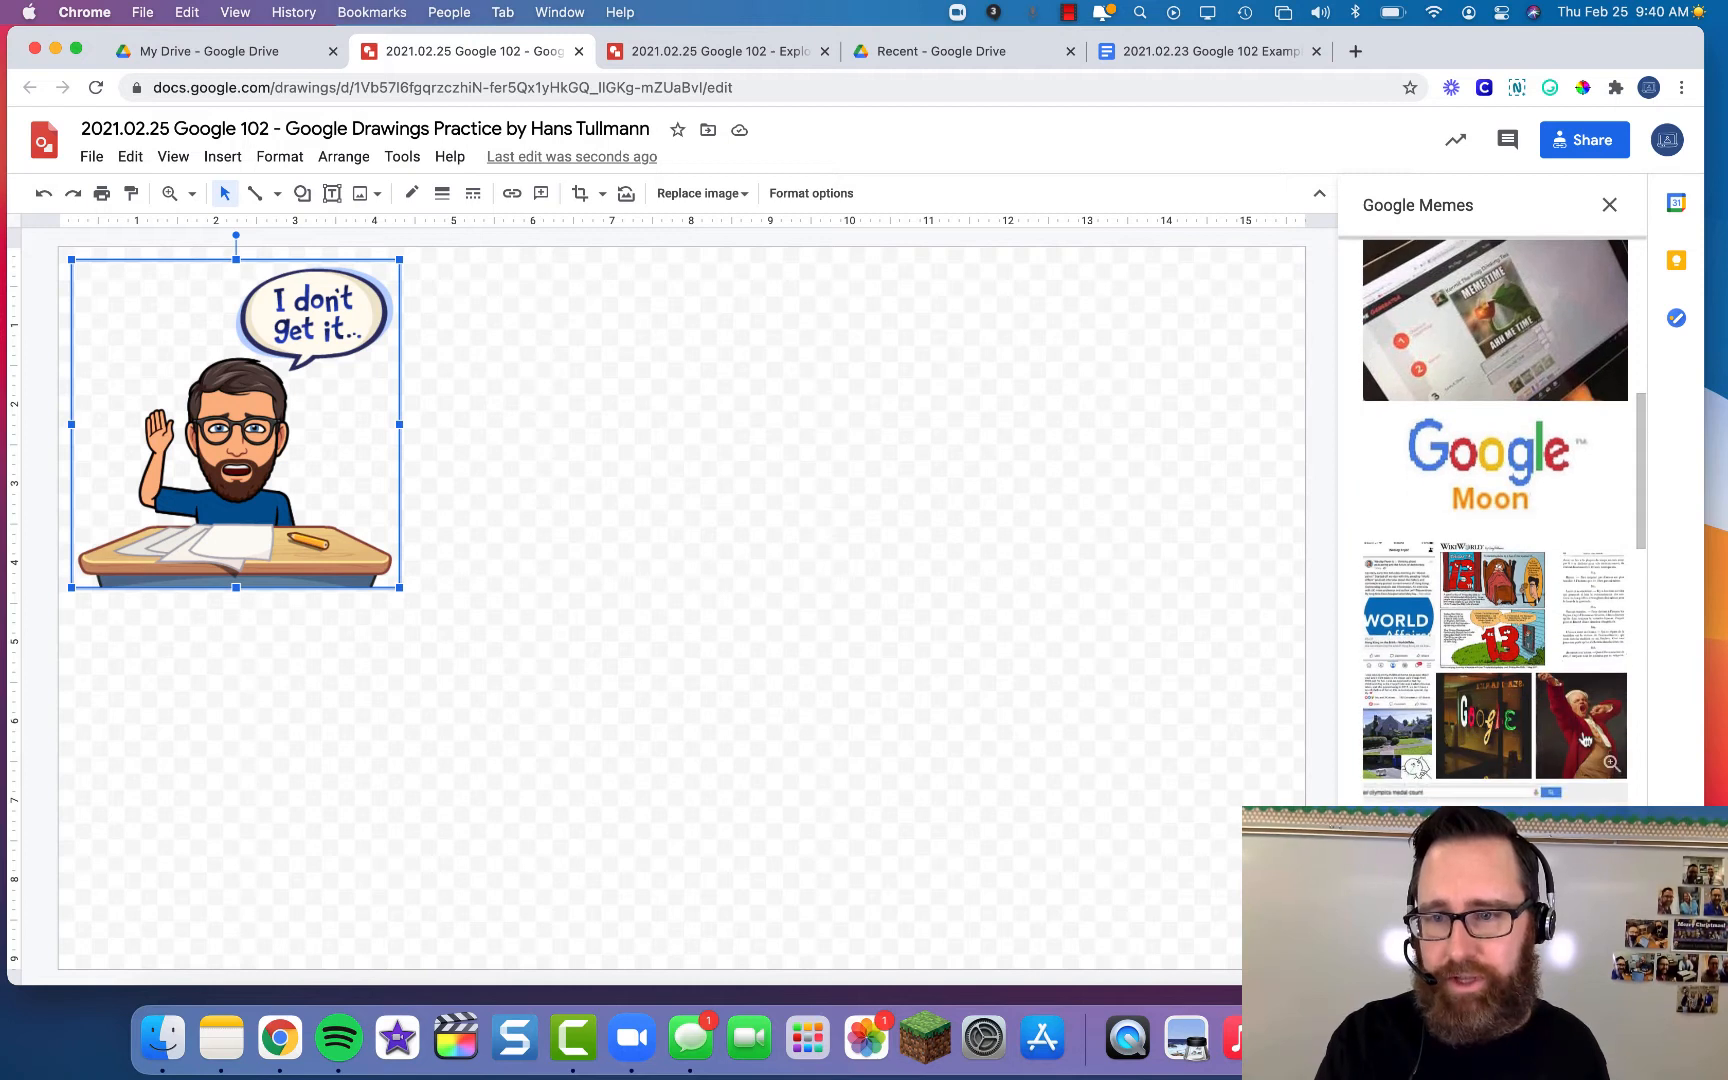
pyautogui.click(1585, 740)
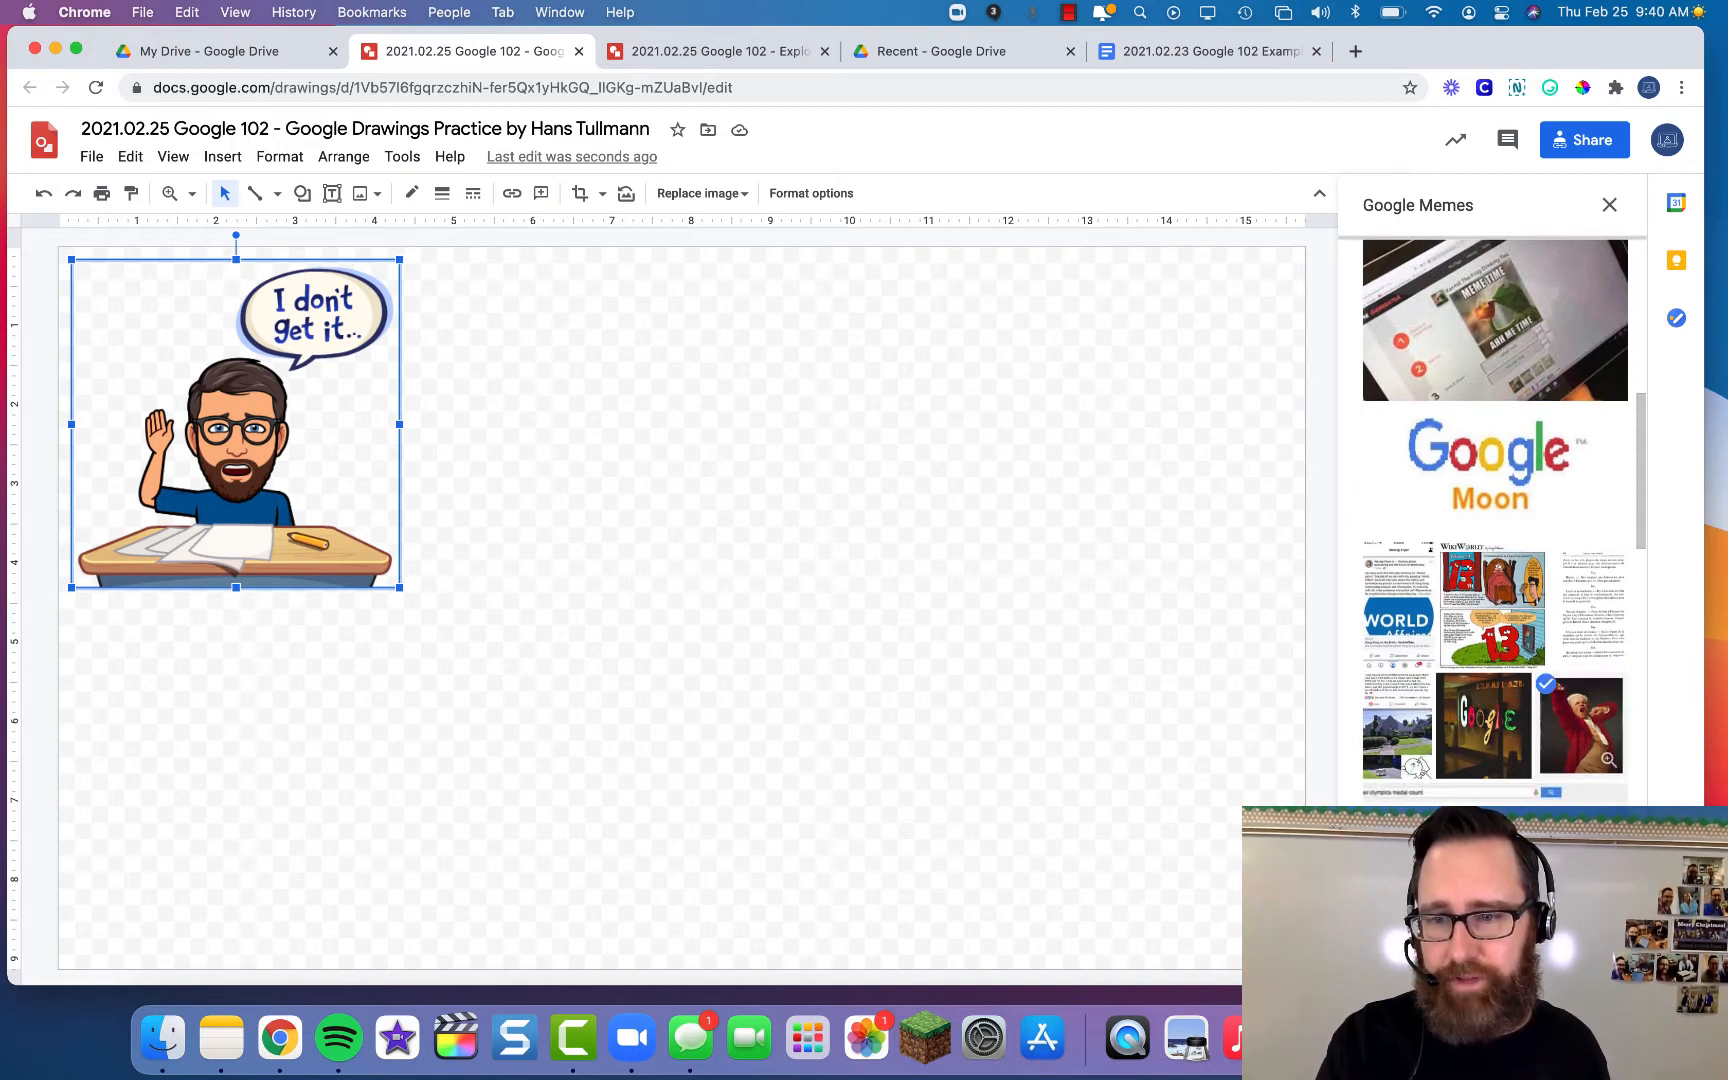
# - Insert the yawning painting and resize it to roughly the Bitmoji's height
pyautogui.click(1595, 955)
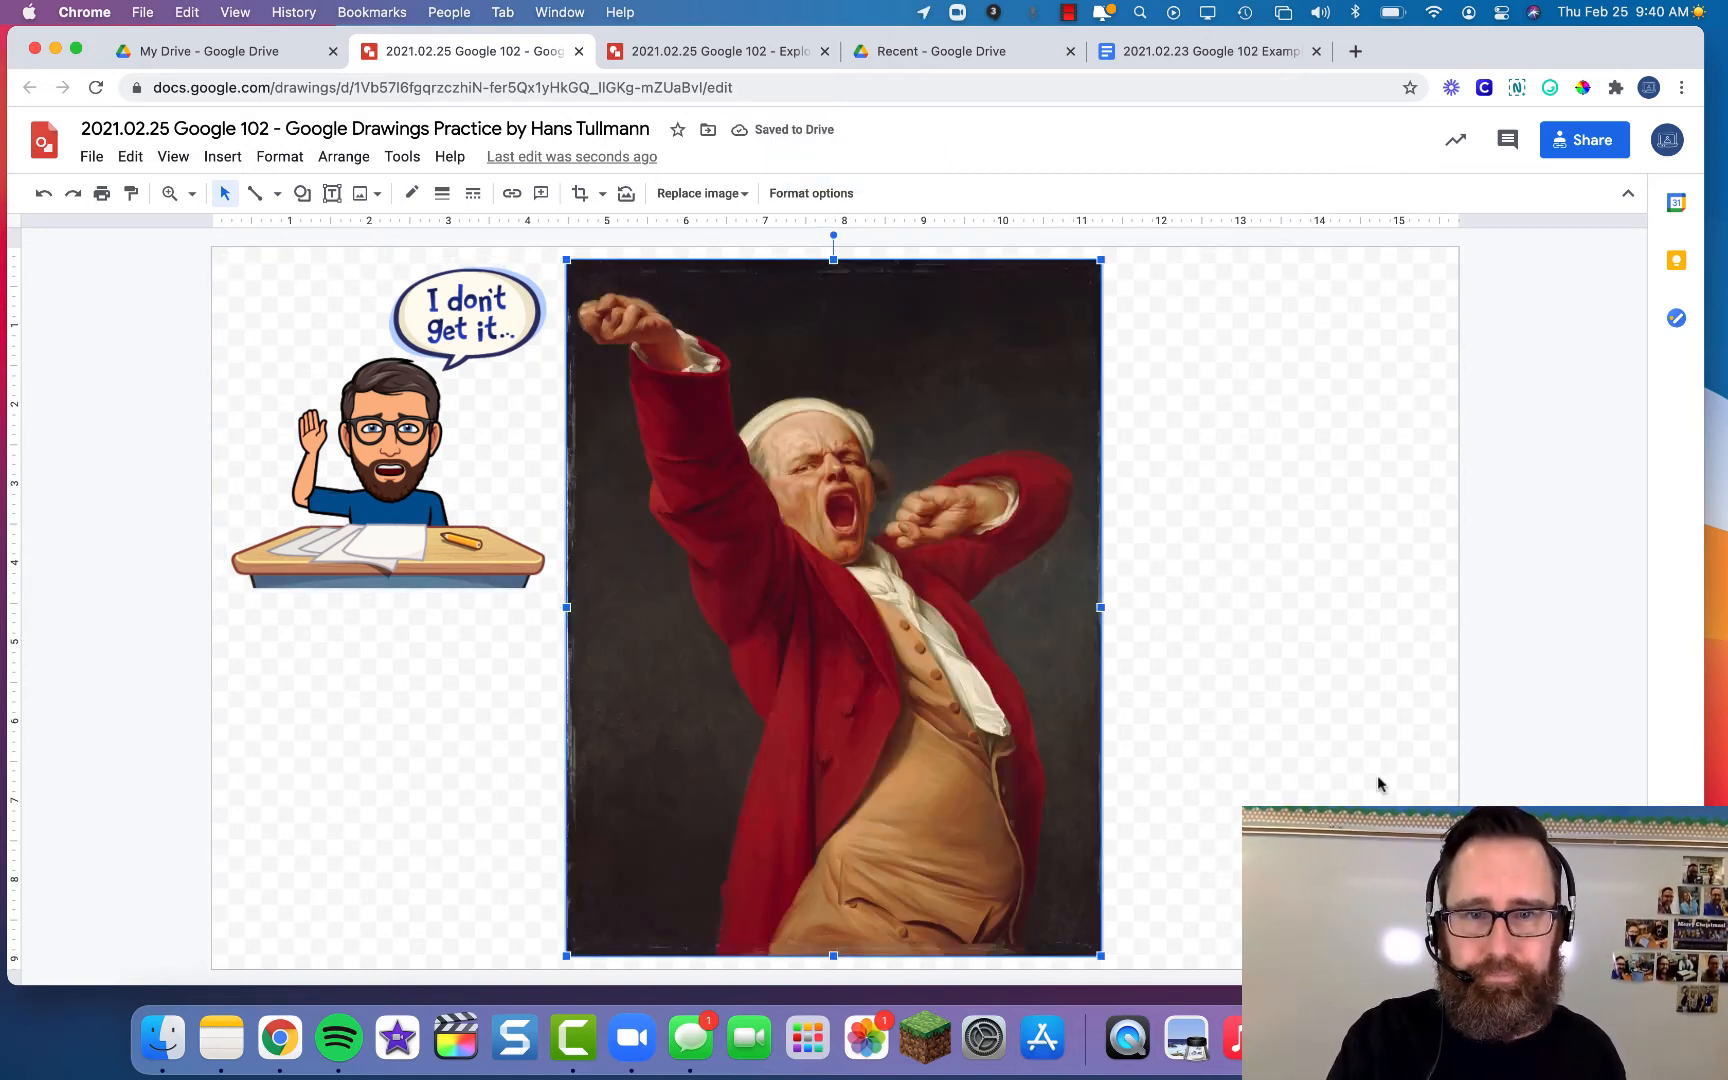
pyautogui.moveTo(1100, 956); pyautogui.dragTo(760, 568)
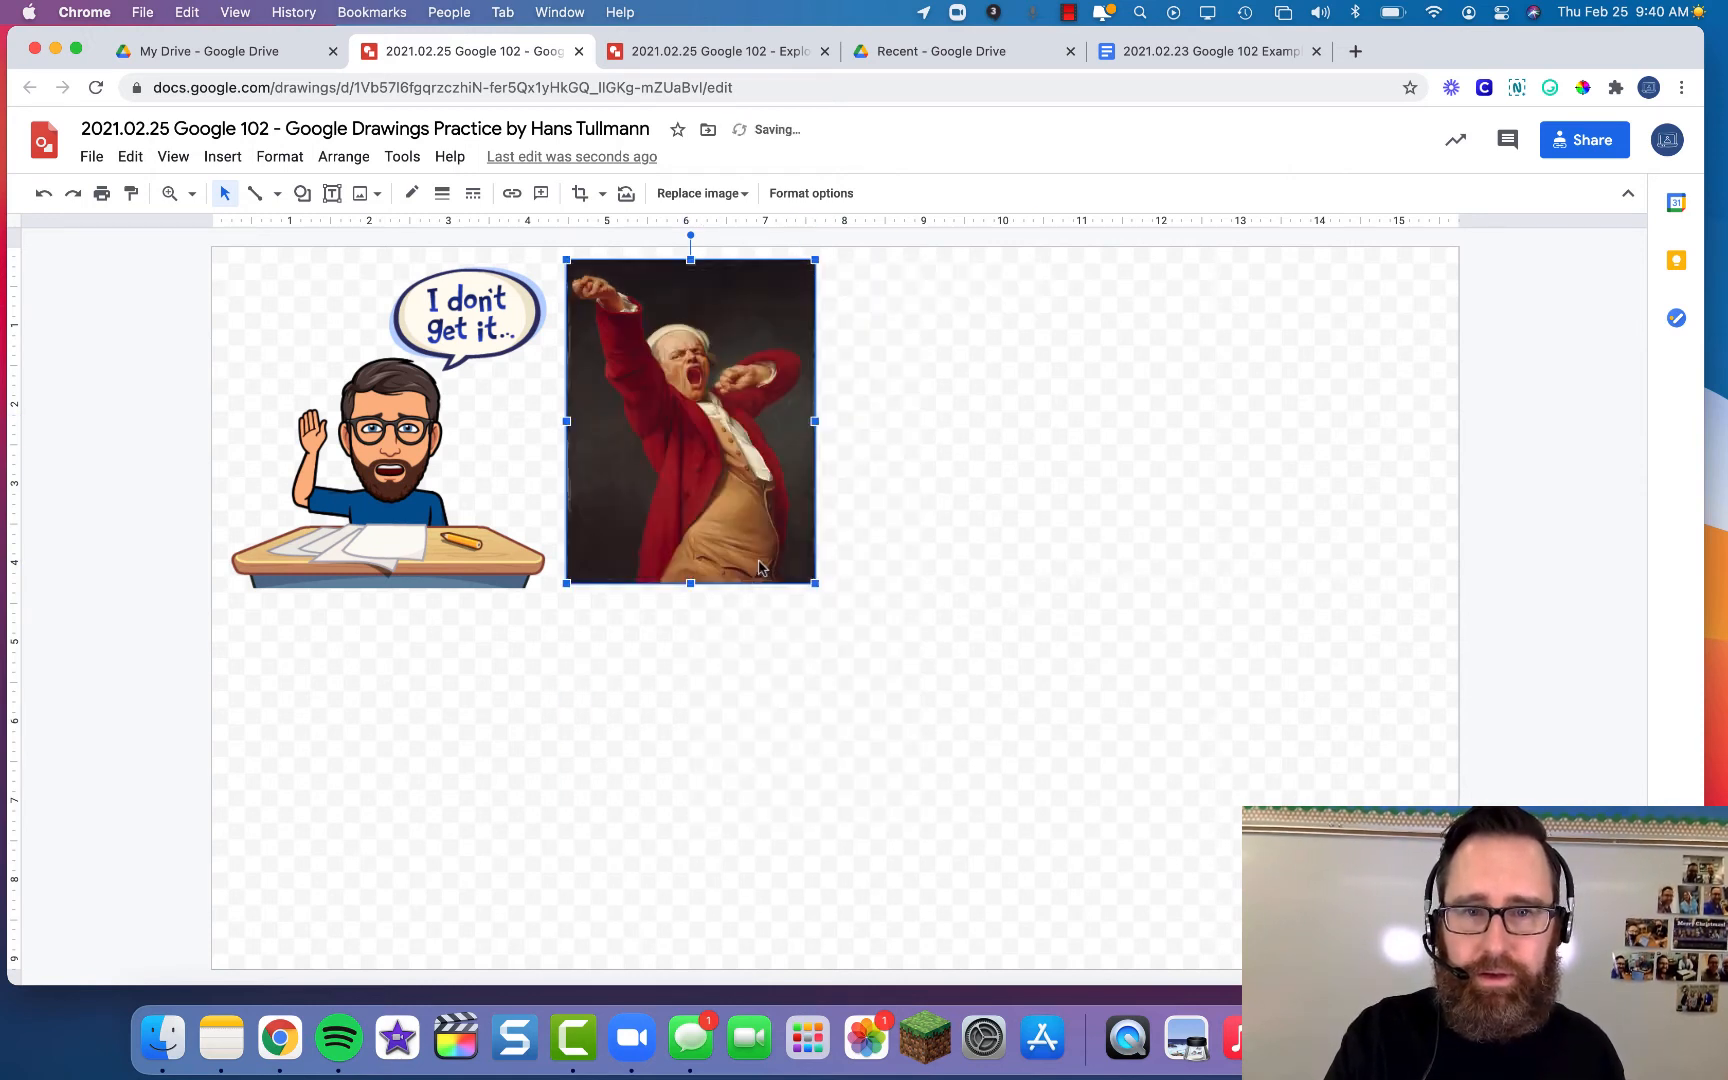
pyautogui.moveTo(817, 421); pyautogui.dragTo(645, 436)
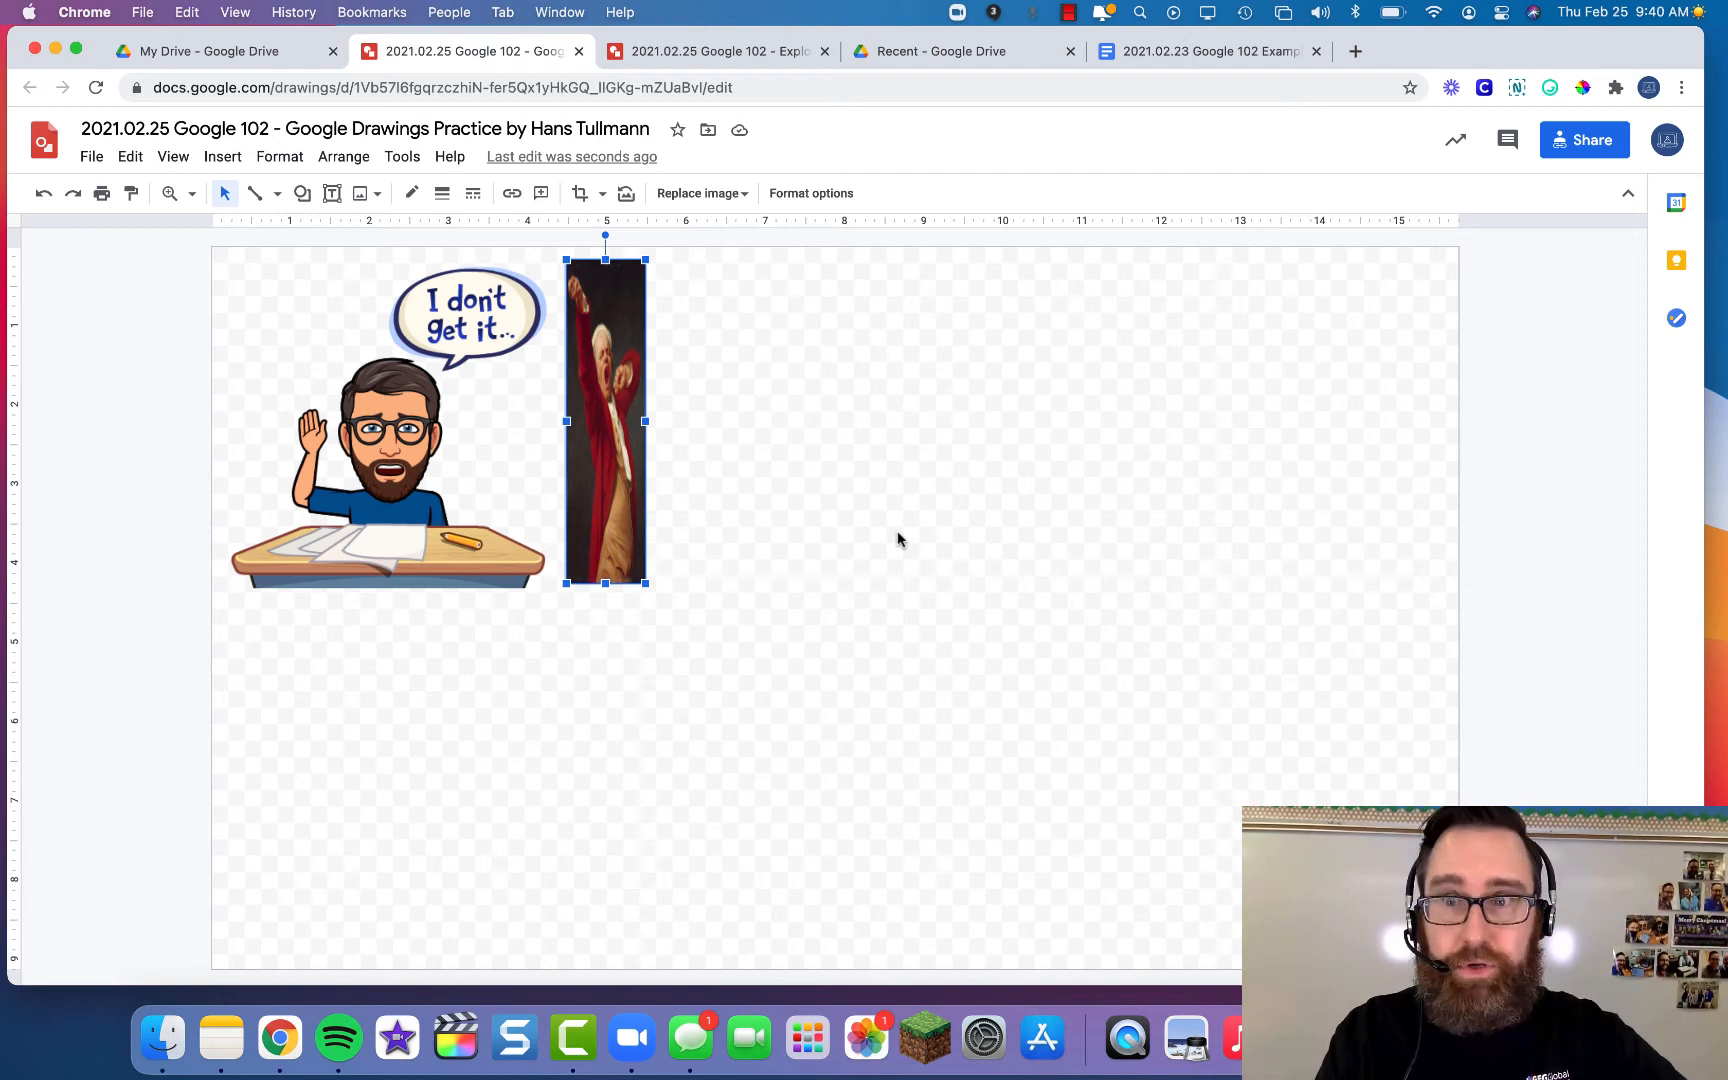
pyautogui.press('super+z')
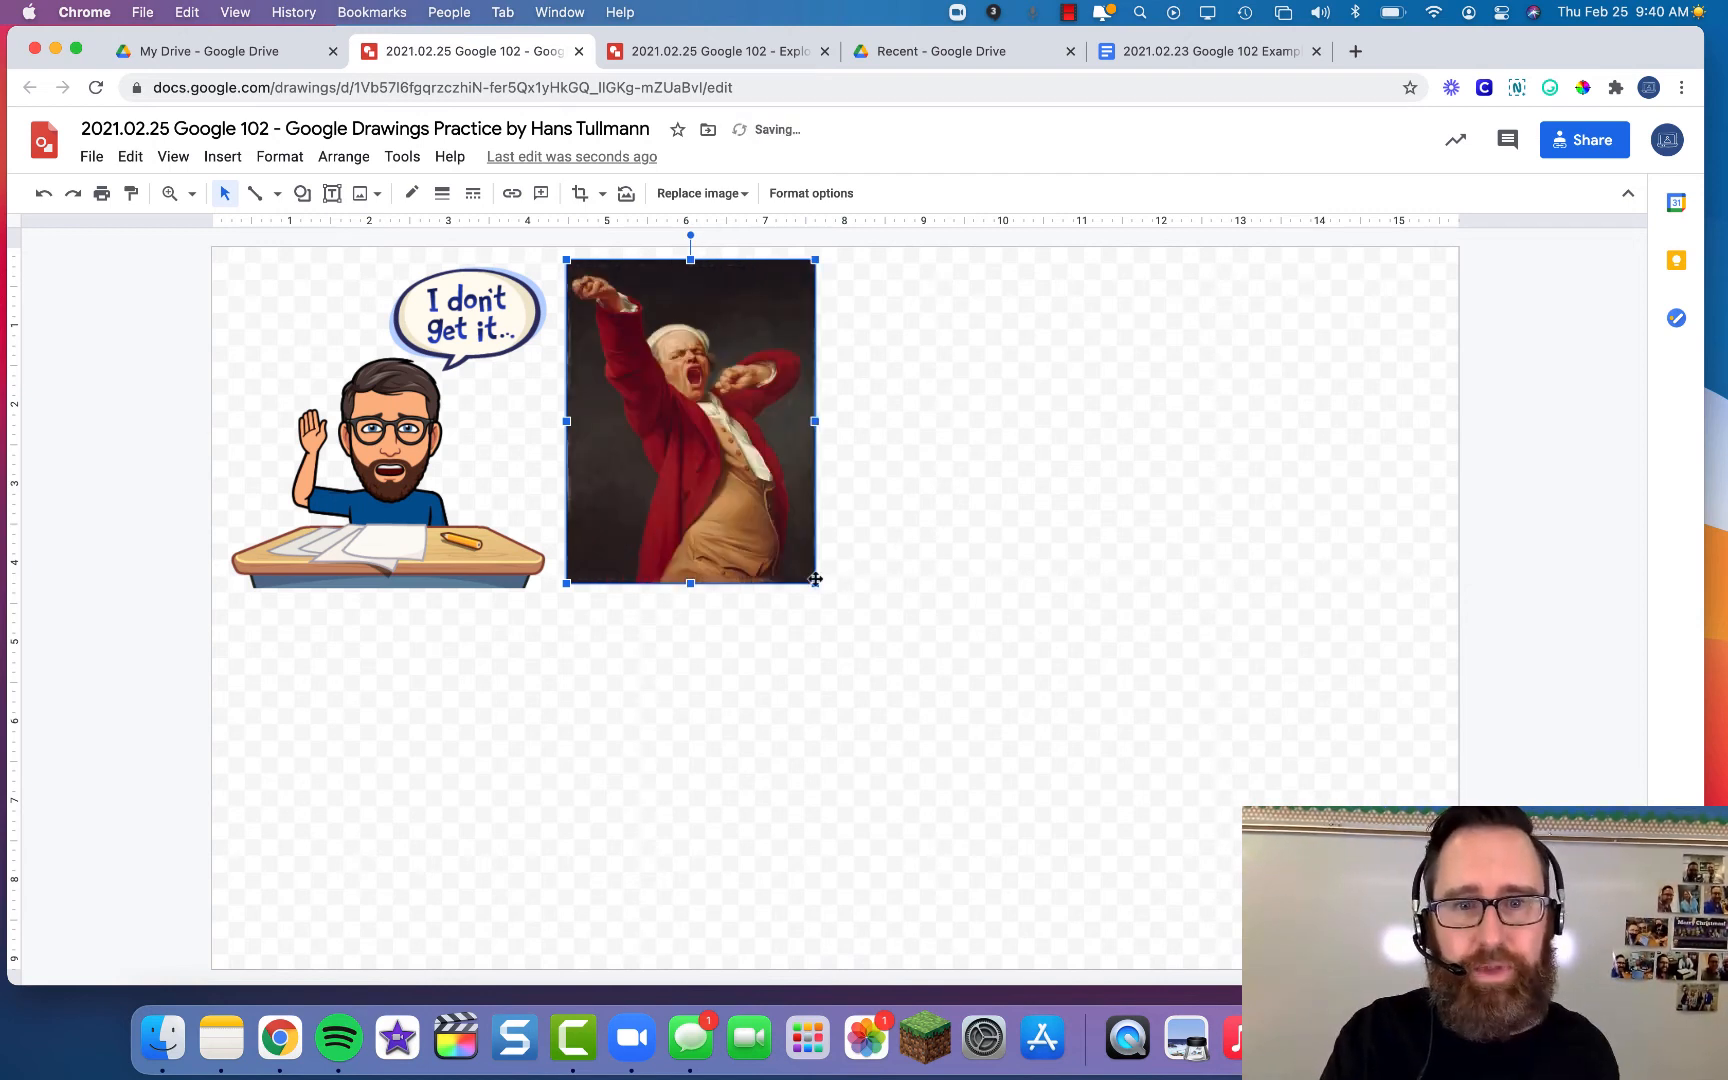
pyautogui.moveTo(815, 583); pyautogui.dragTo(980, 728)
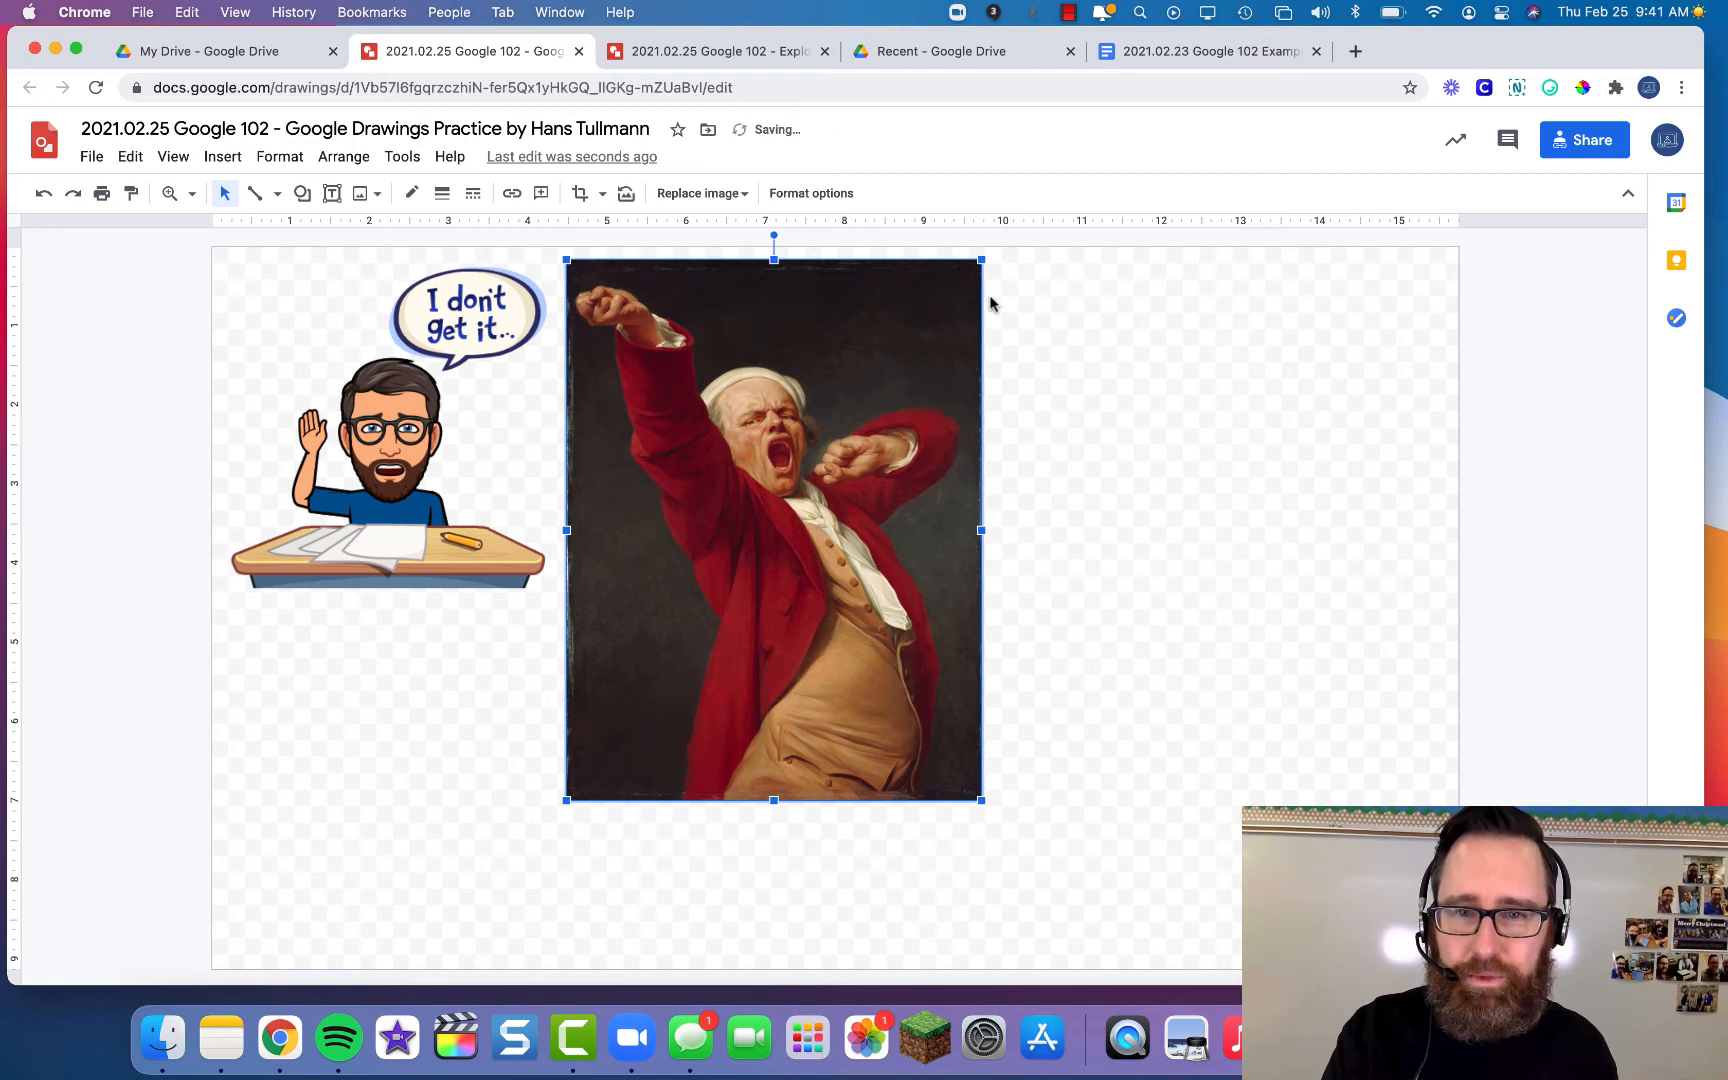
pyautogui.moveTo(981, 800); pyautogui.dragTo(807, 573)
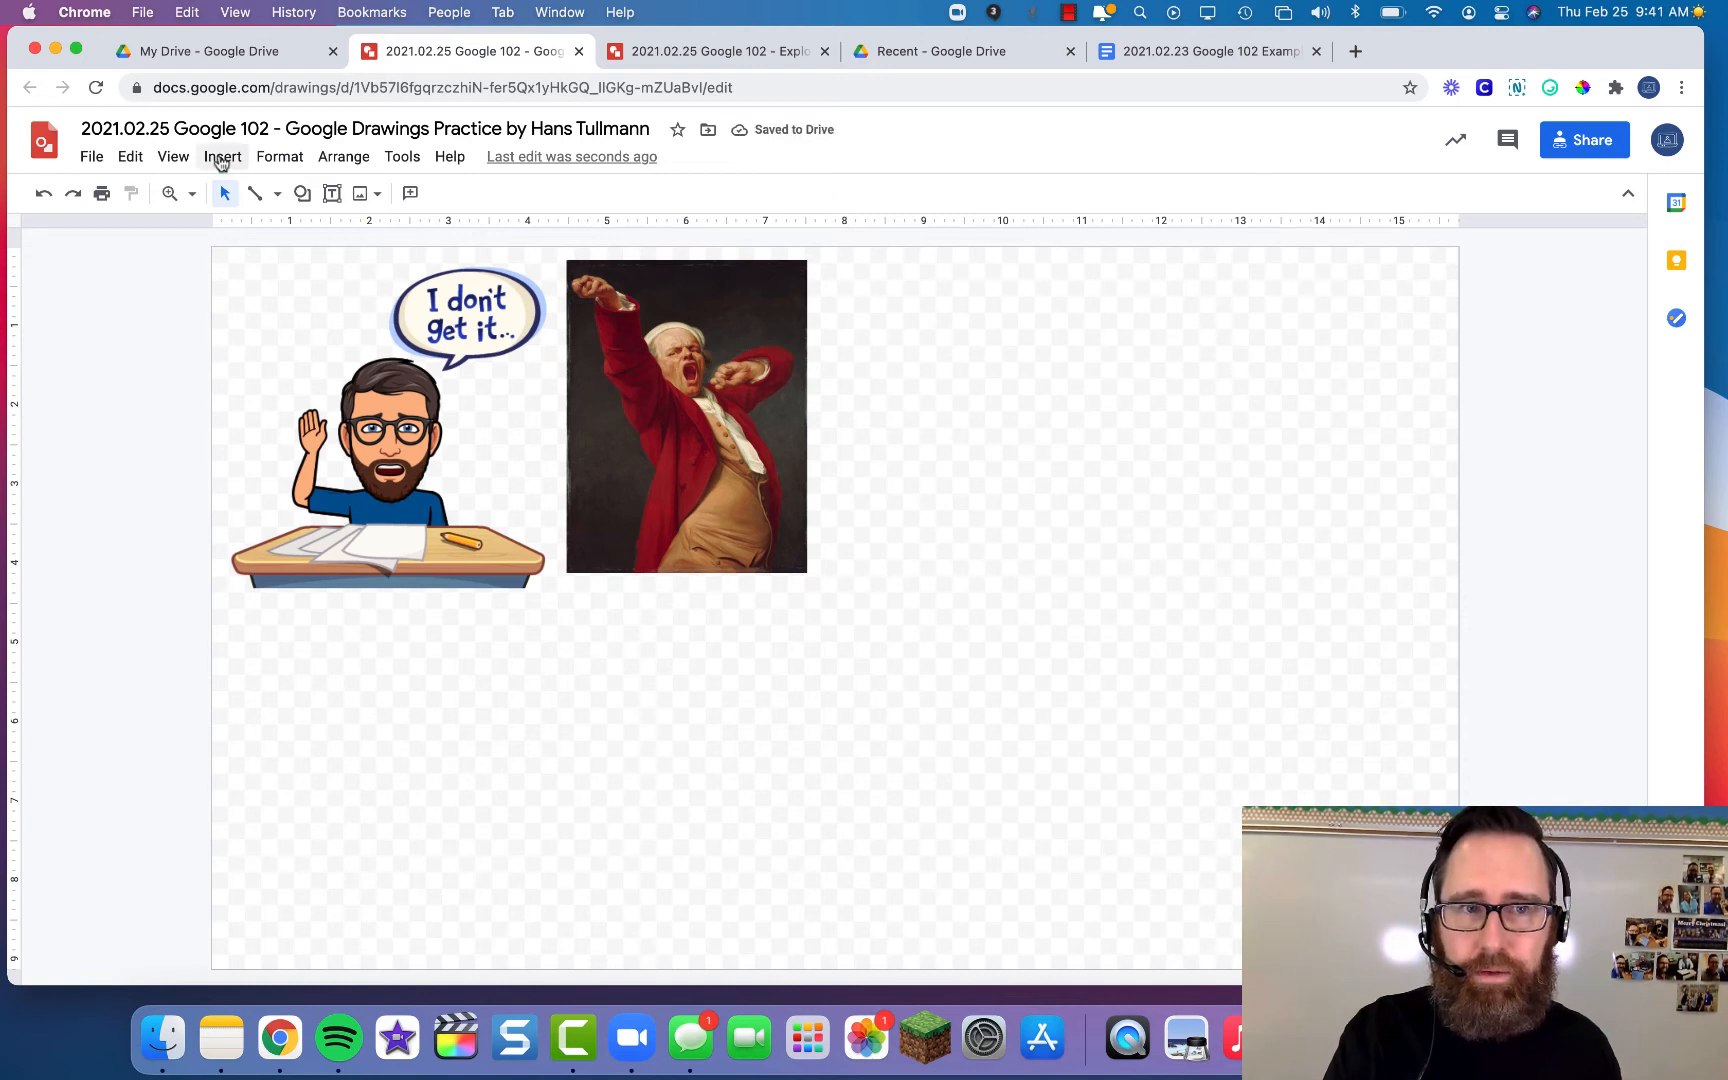
# - Insert the rocket icon from Drive and shrink it to match the painting's height
pyautogui.click(221, 160)
pyautogui.moveTo(240, 193)
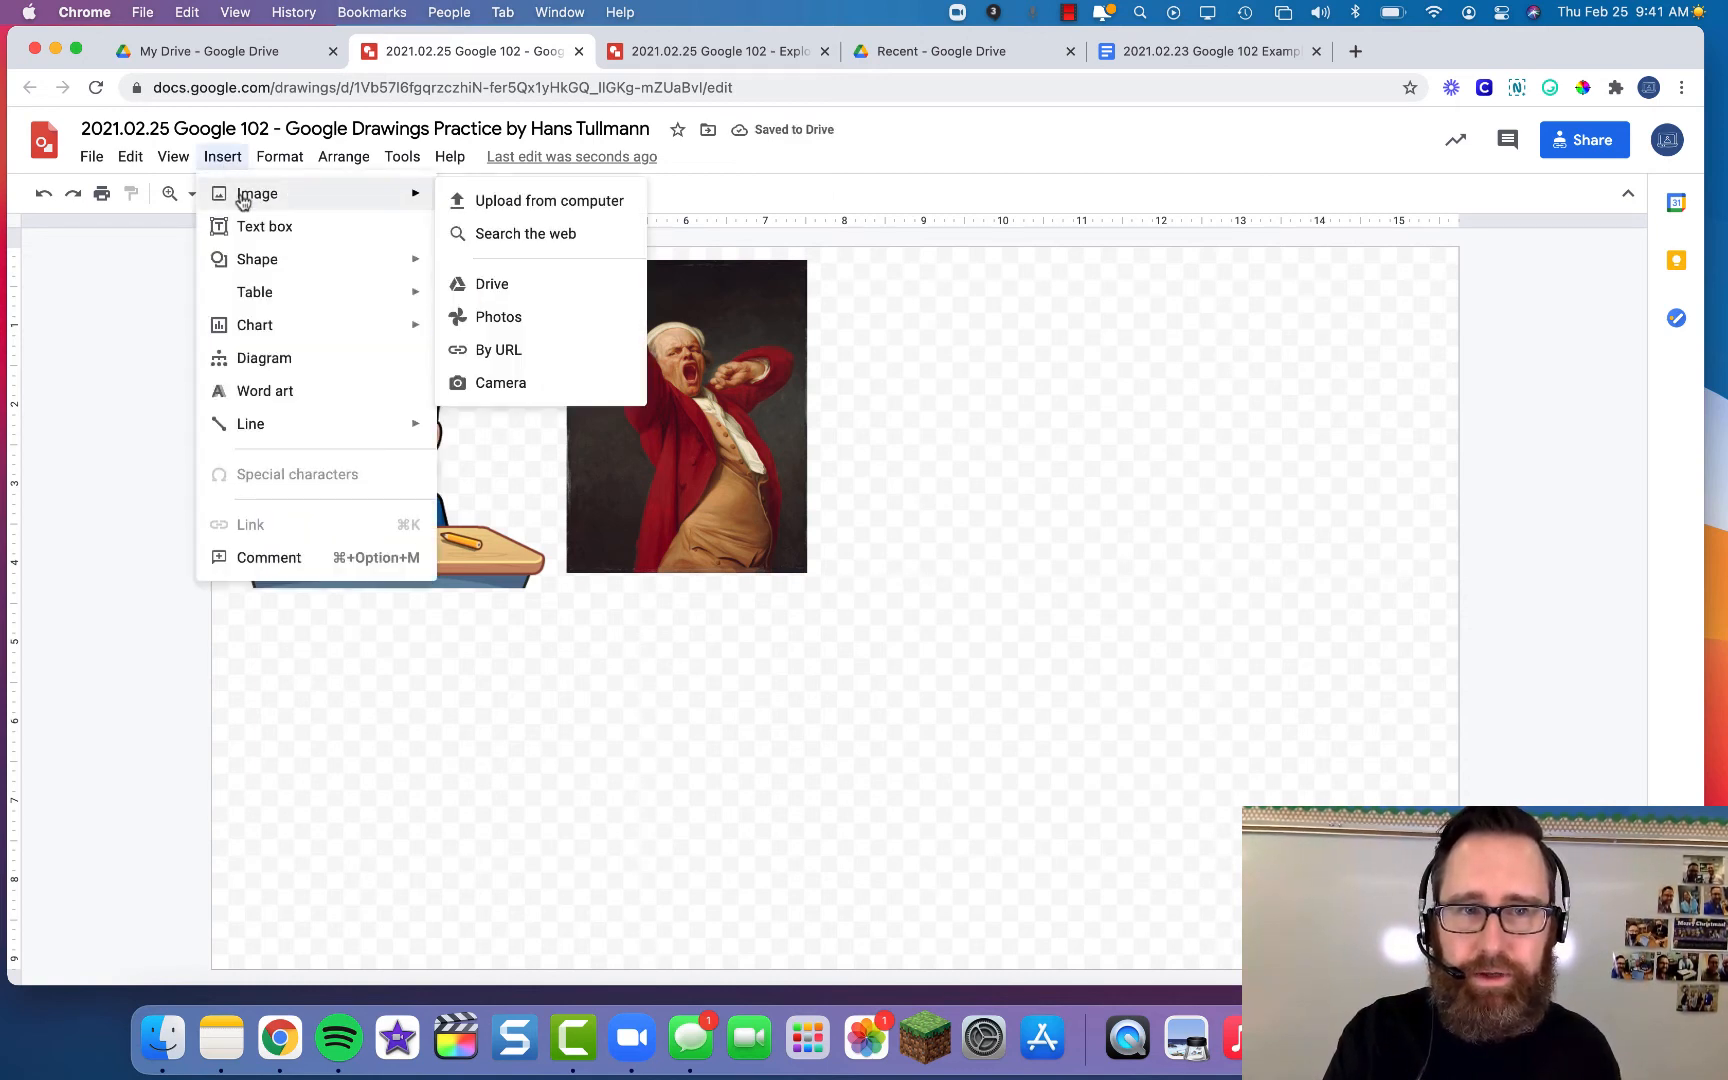
pyautogui.click(536, 285)
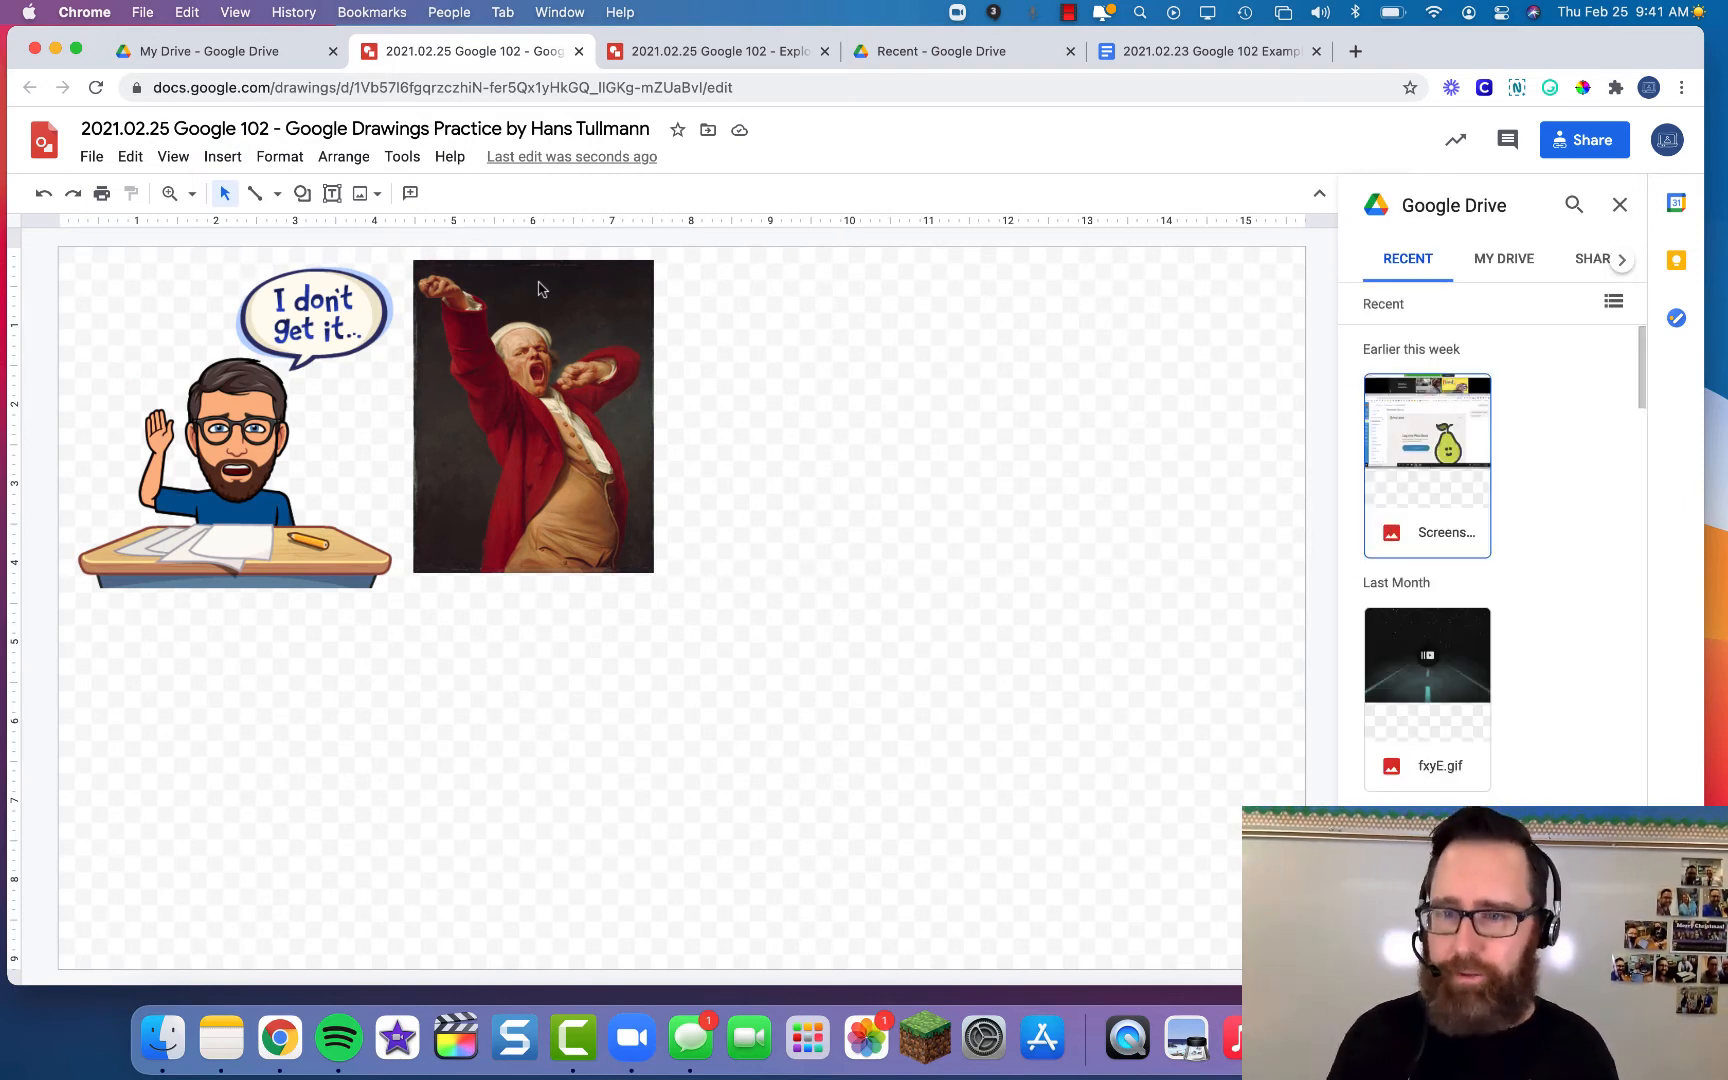
pyautogui.scroll(-10, 1521, 493)
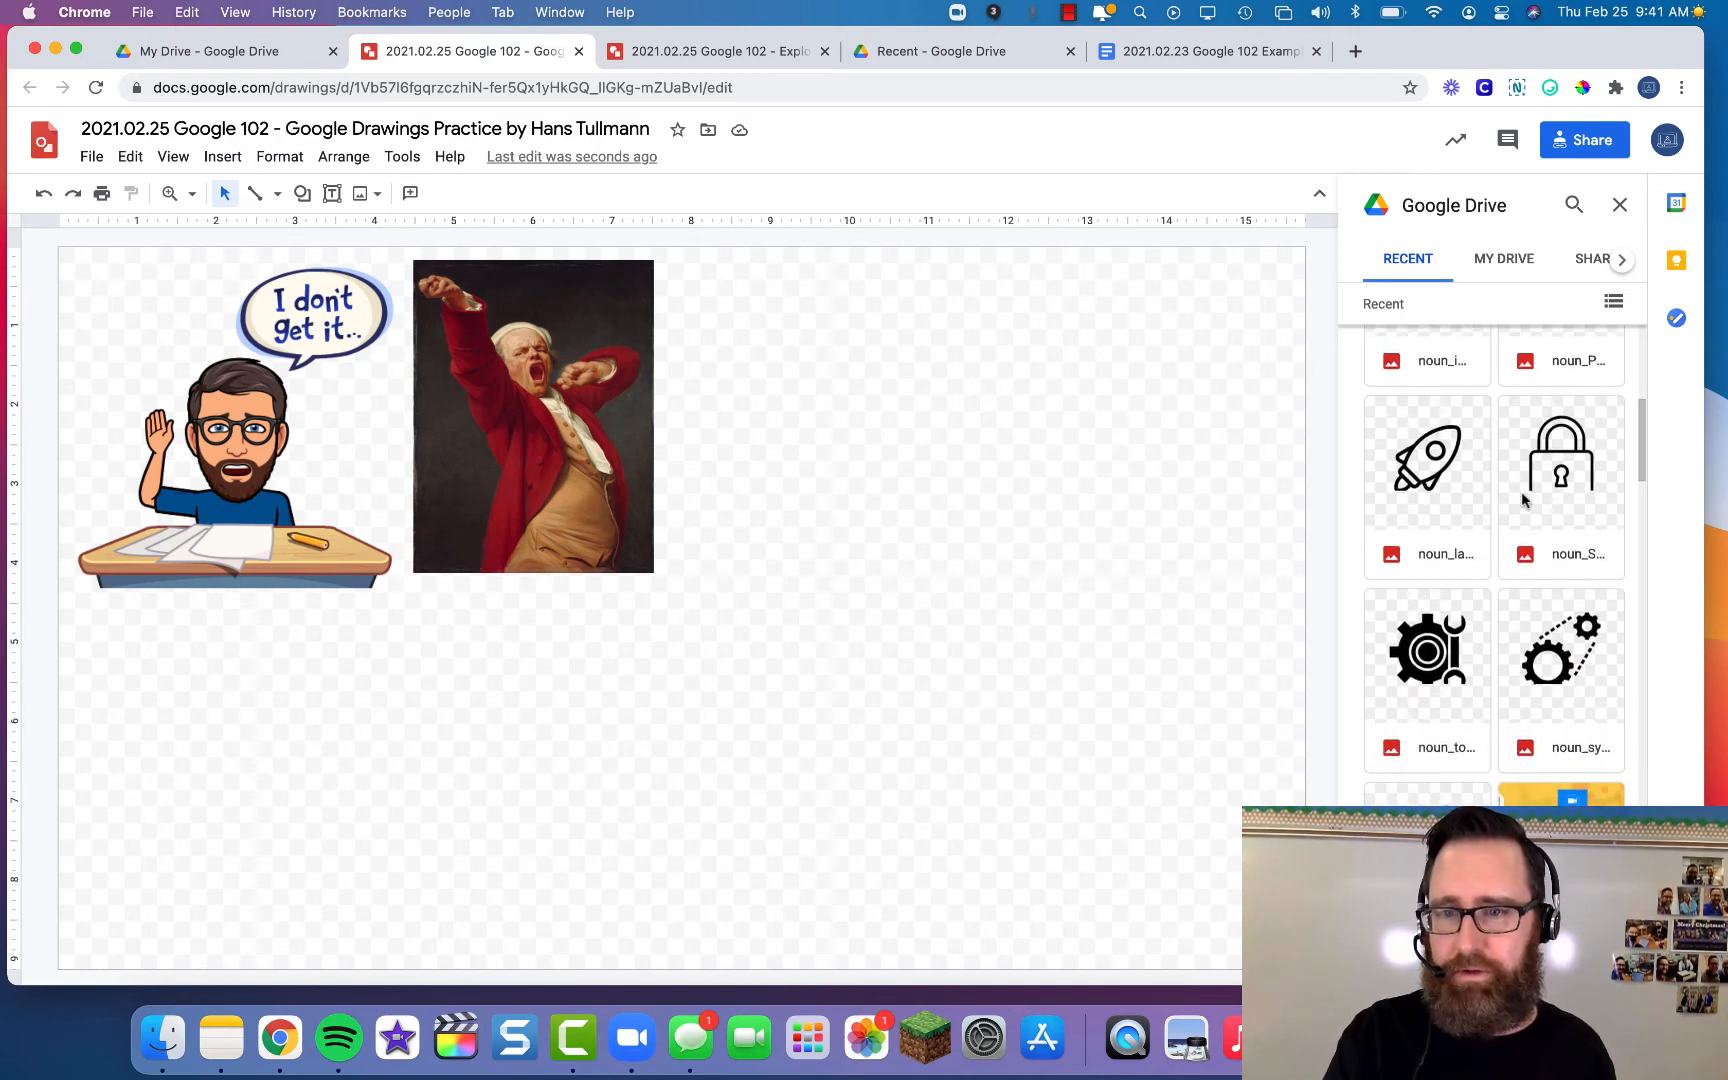
pyautogui.click(1445, 425)
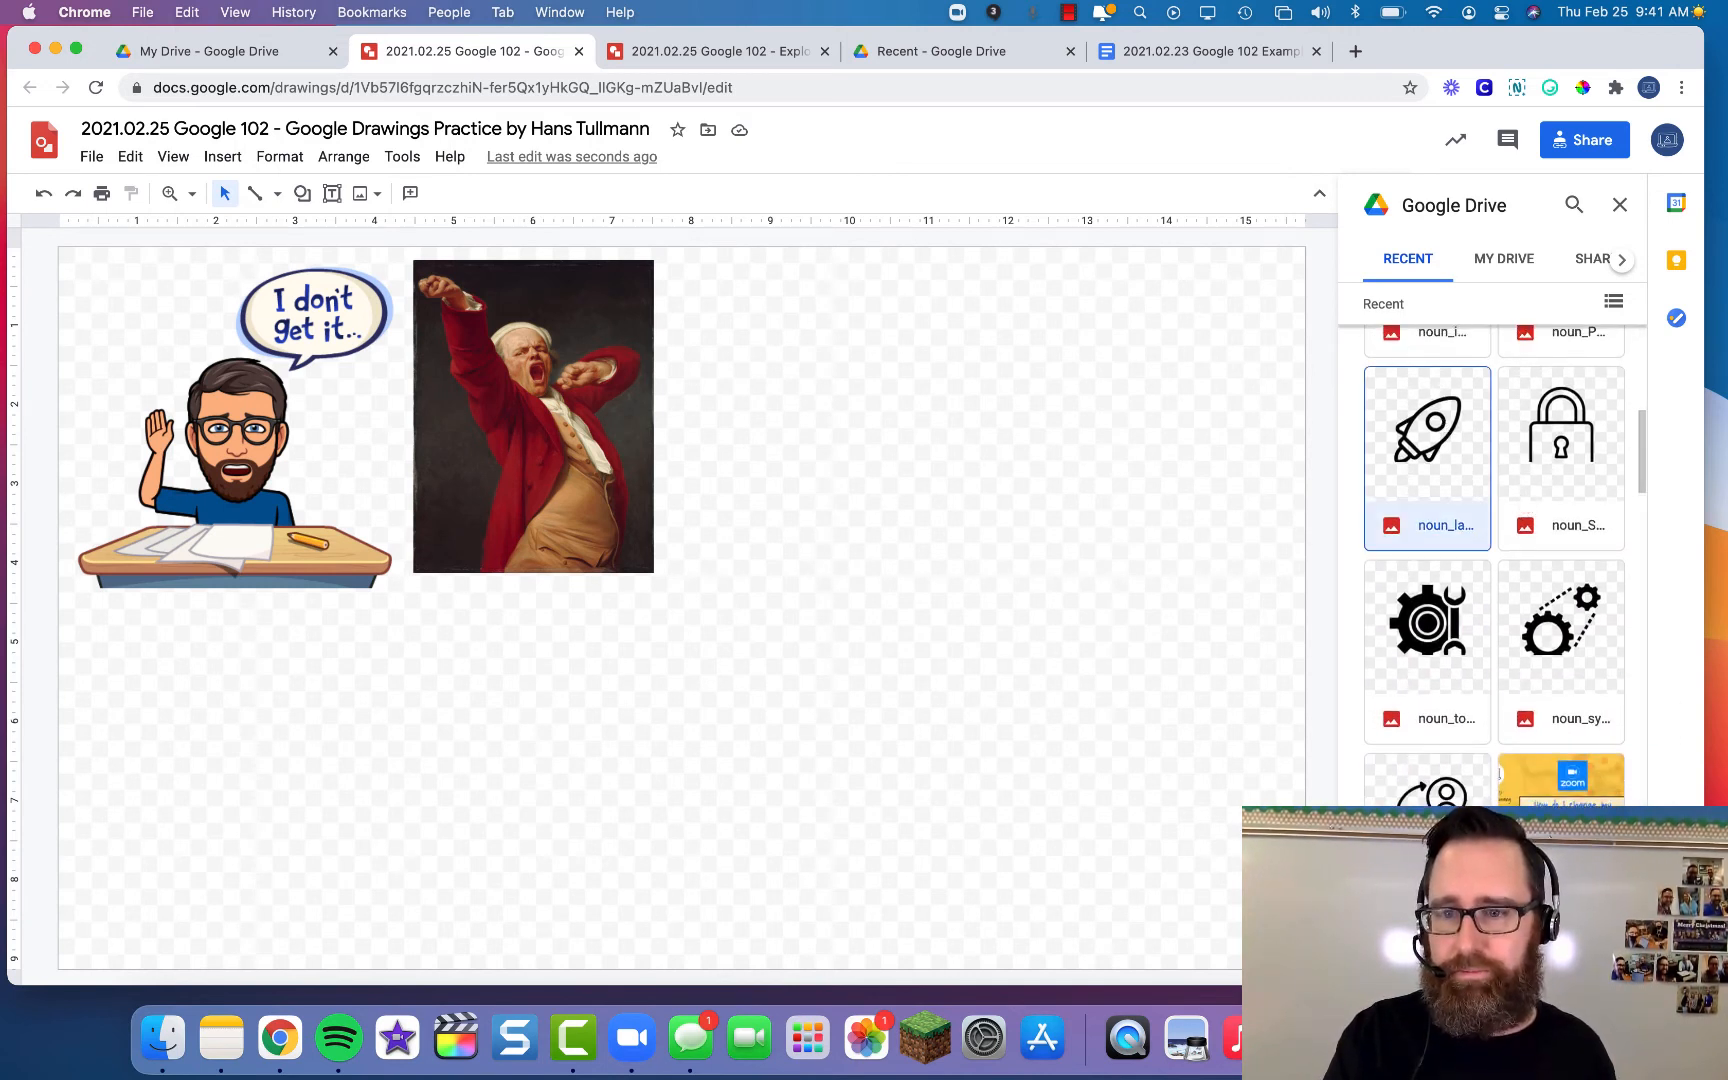
pyautogui.click(1602, 955)
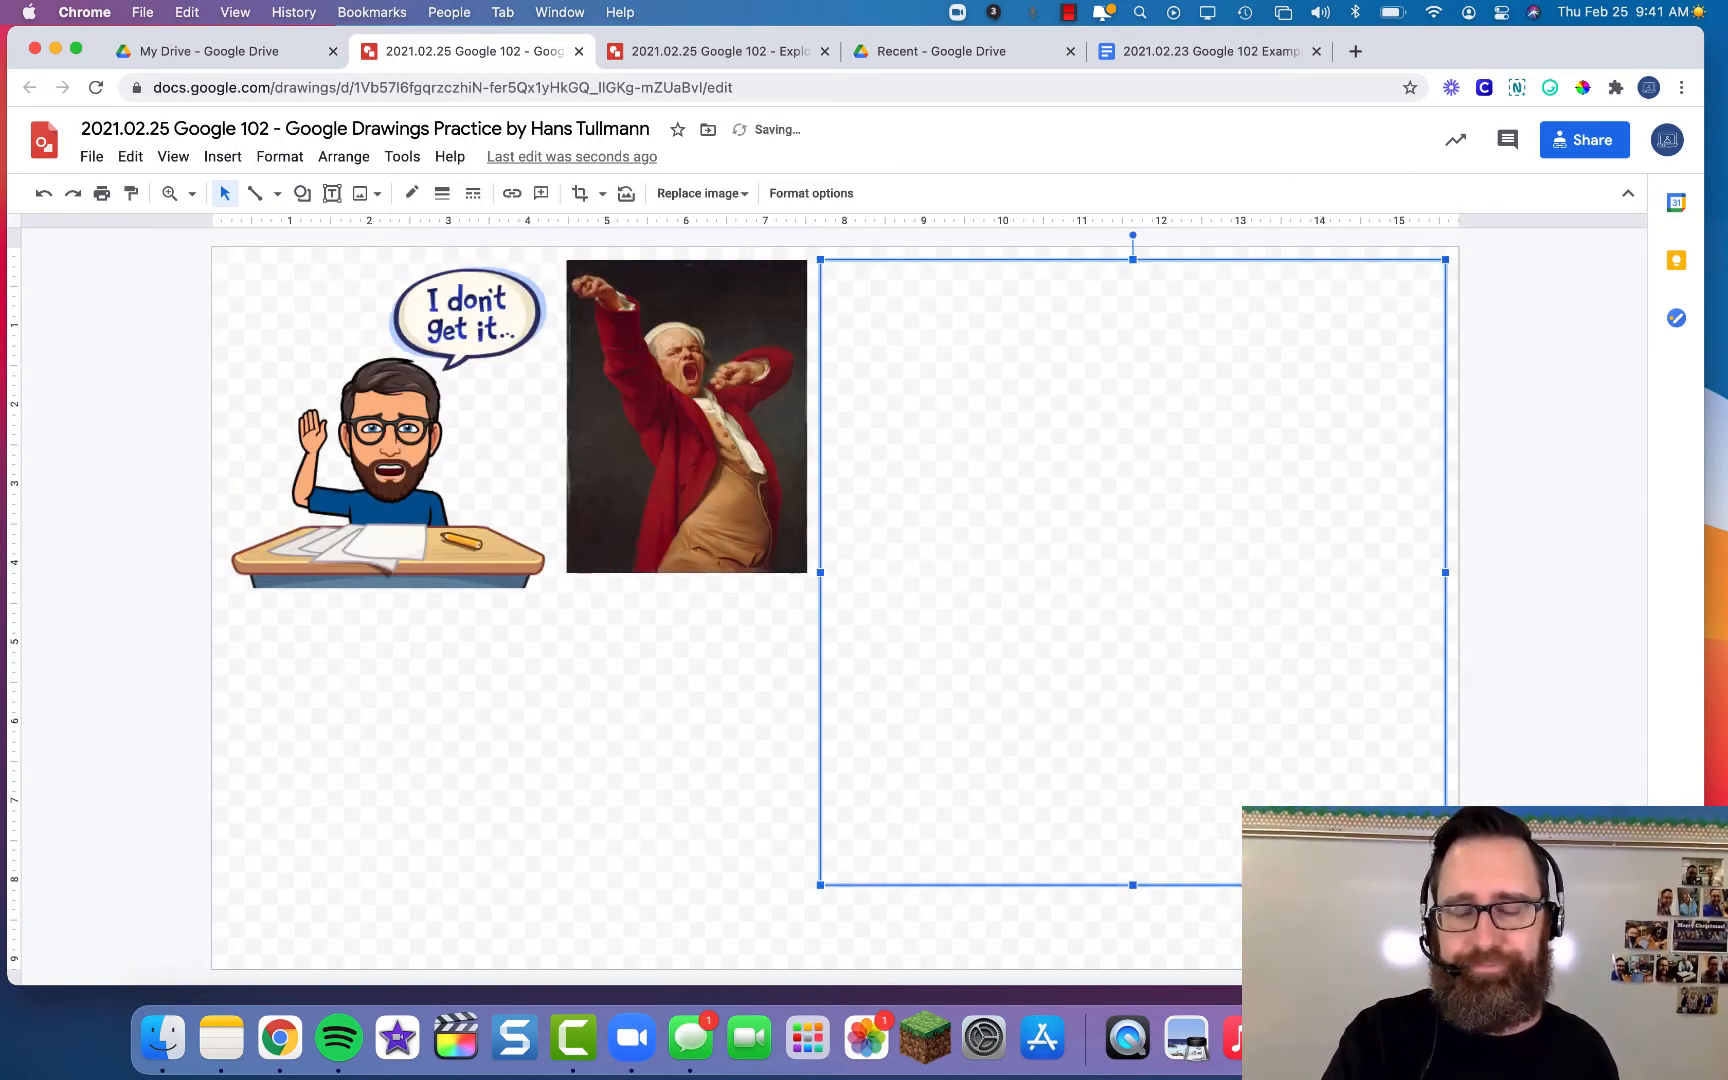
pyautogui.moveTo(1445, 885); pyautogui.dragTo(1133, 572)
pyautogui.click(226, 156)
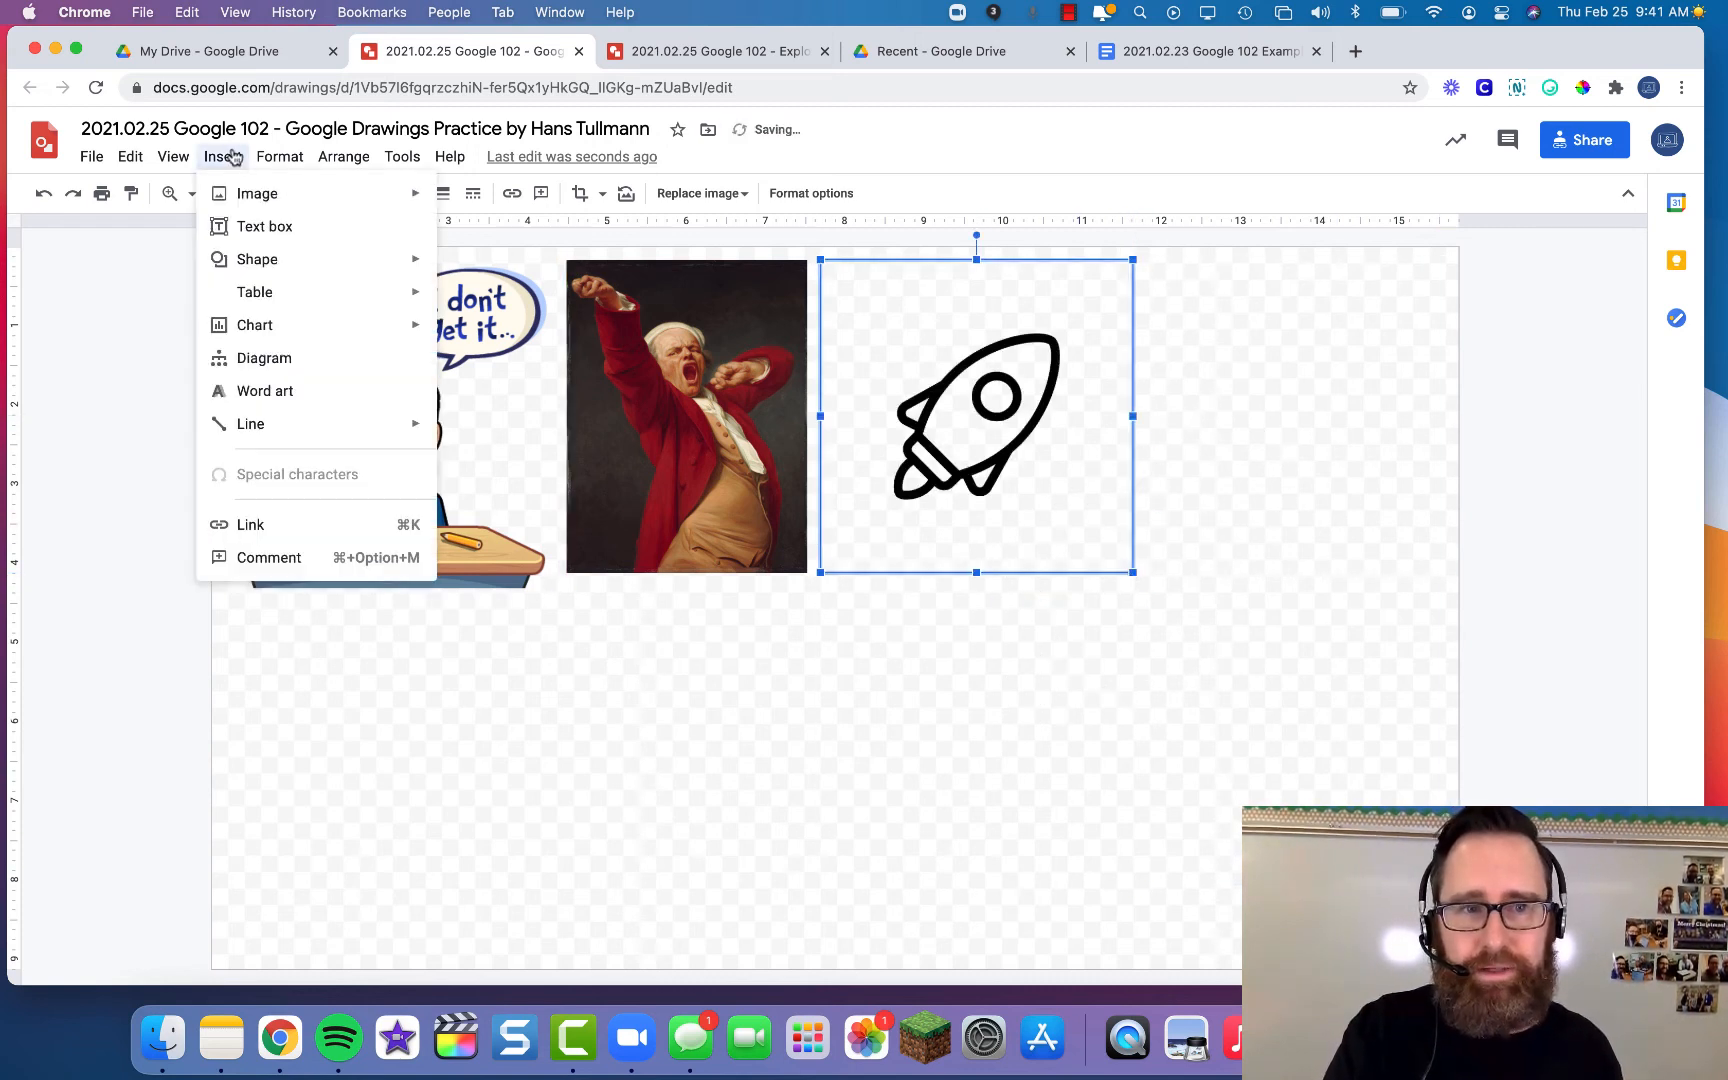
# - Check Google Photos for an image, then close the empty panel
pyautogui.moveTo(240, 195)
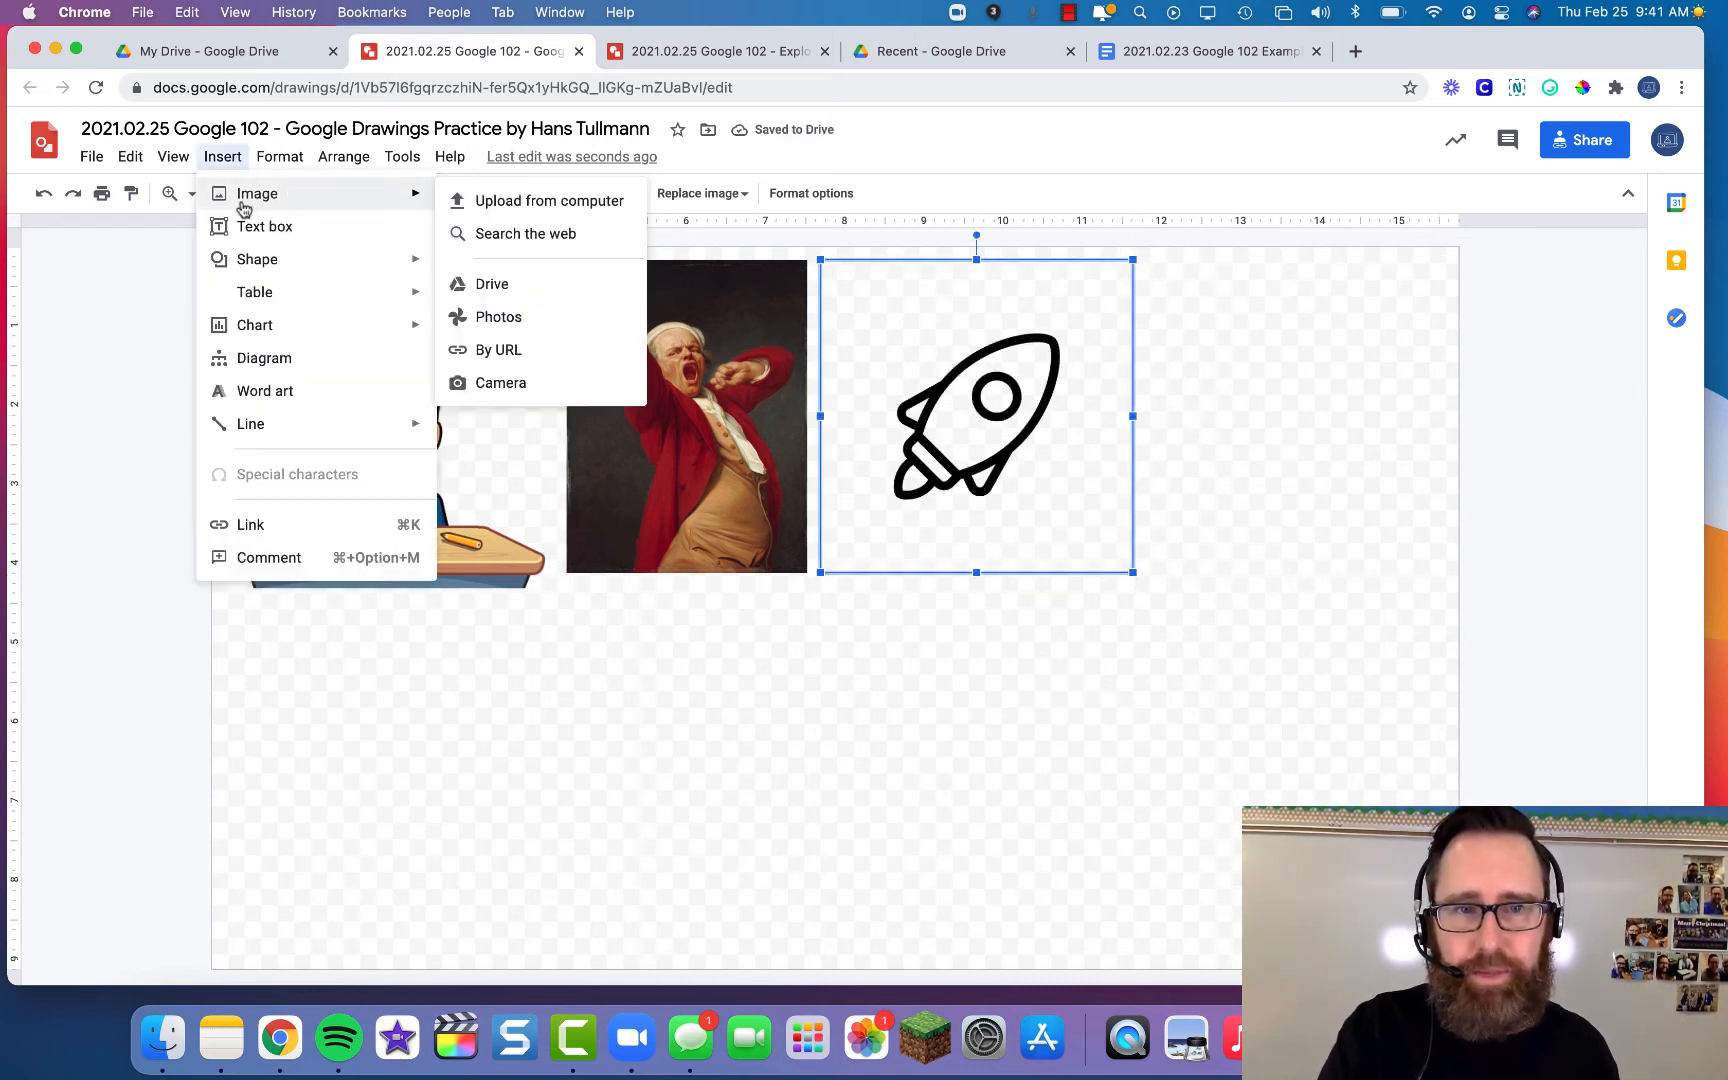
pyautogui.click(546, 316)
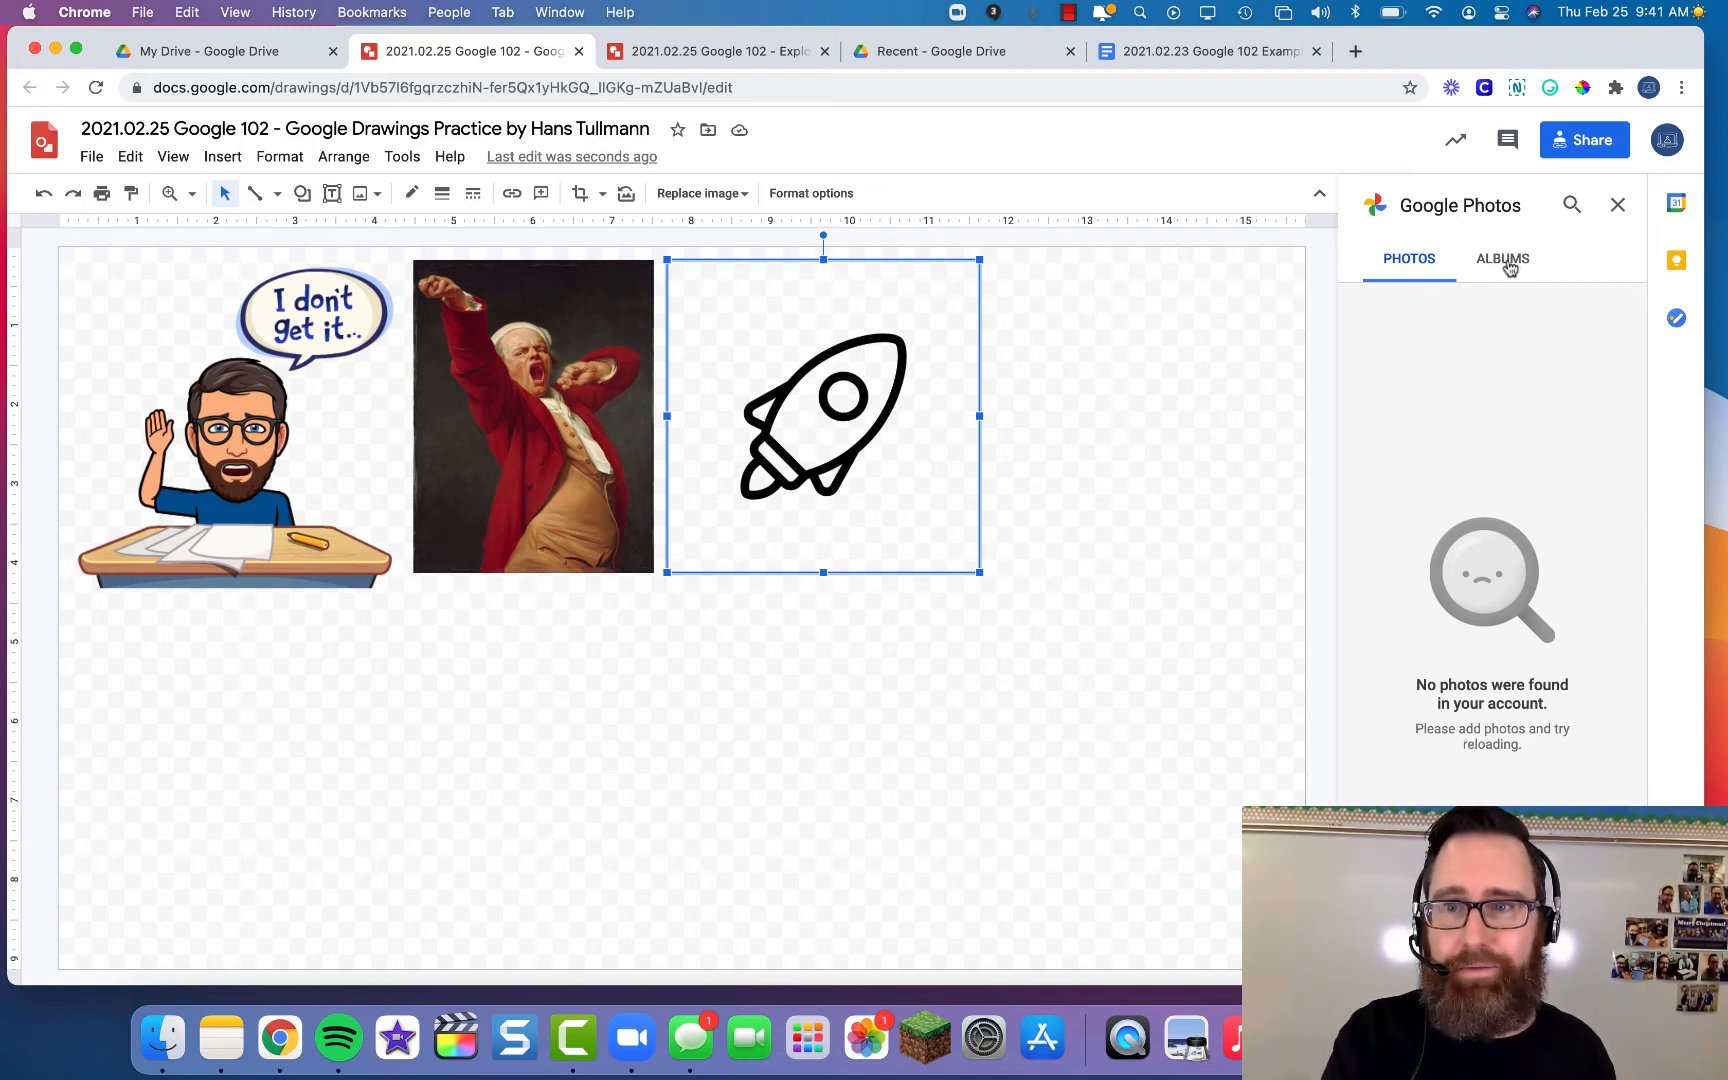
pyautogui.click(1617, 211)
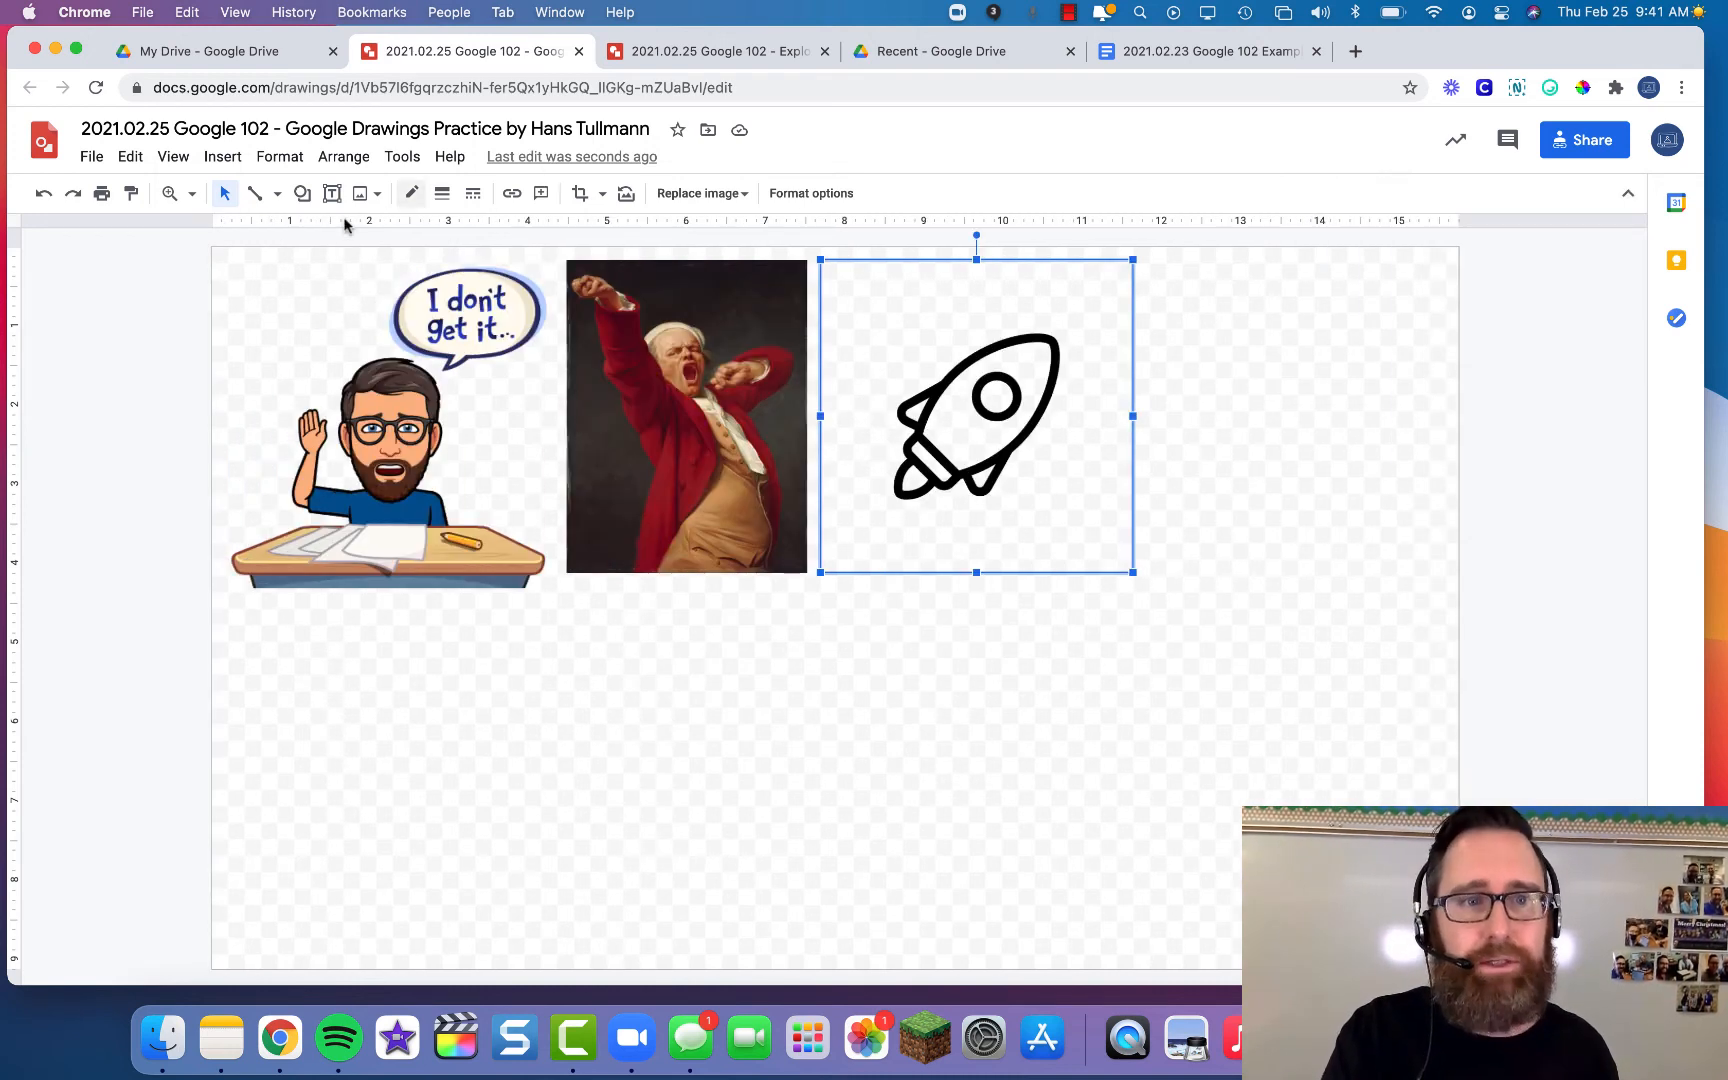
# - Open the add-image-by-URL dialog from the image button, then cancel it
pyautogui.click(372, 199)
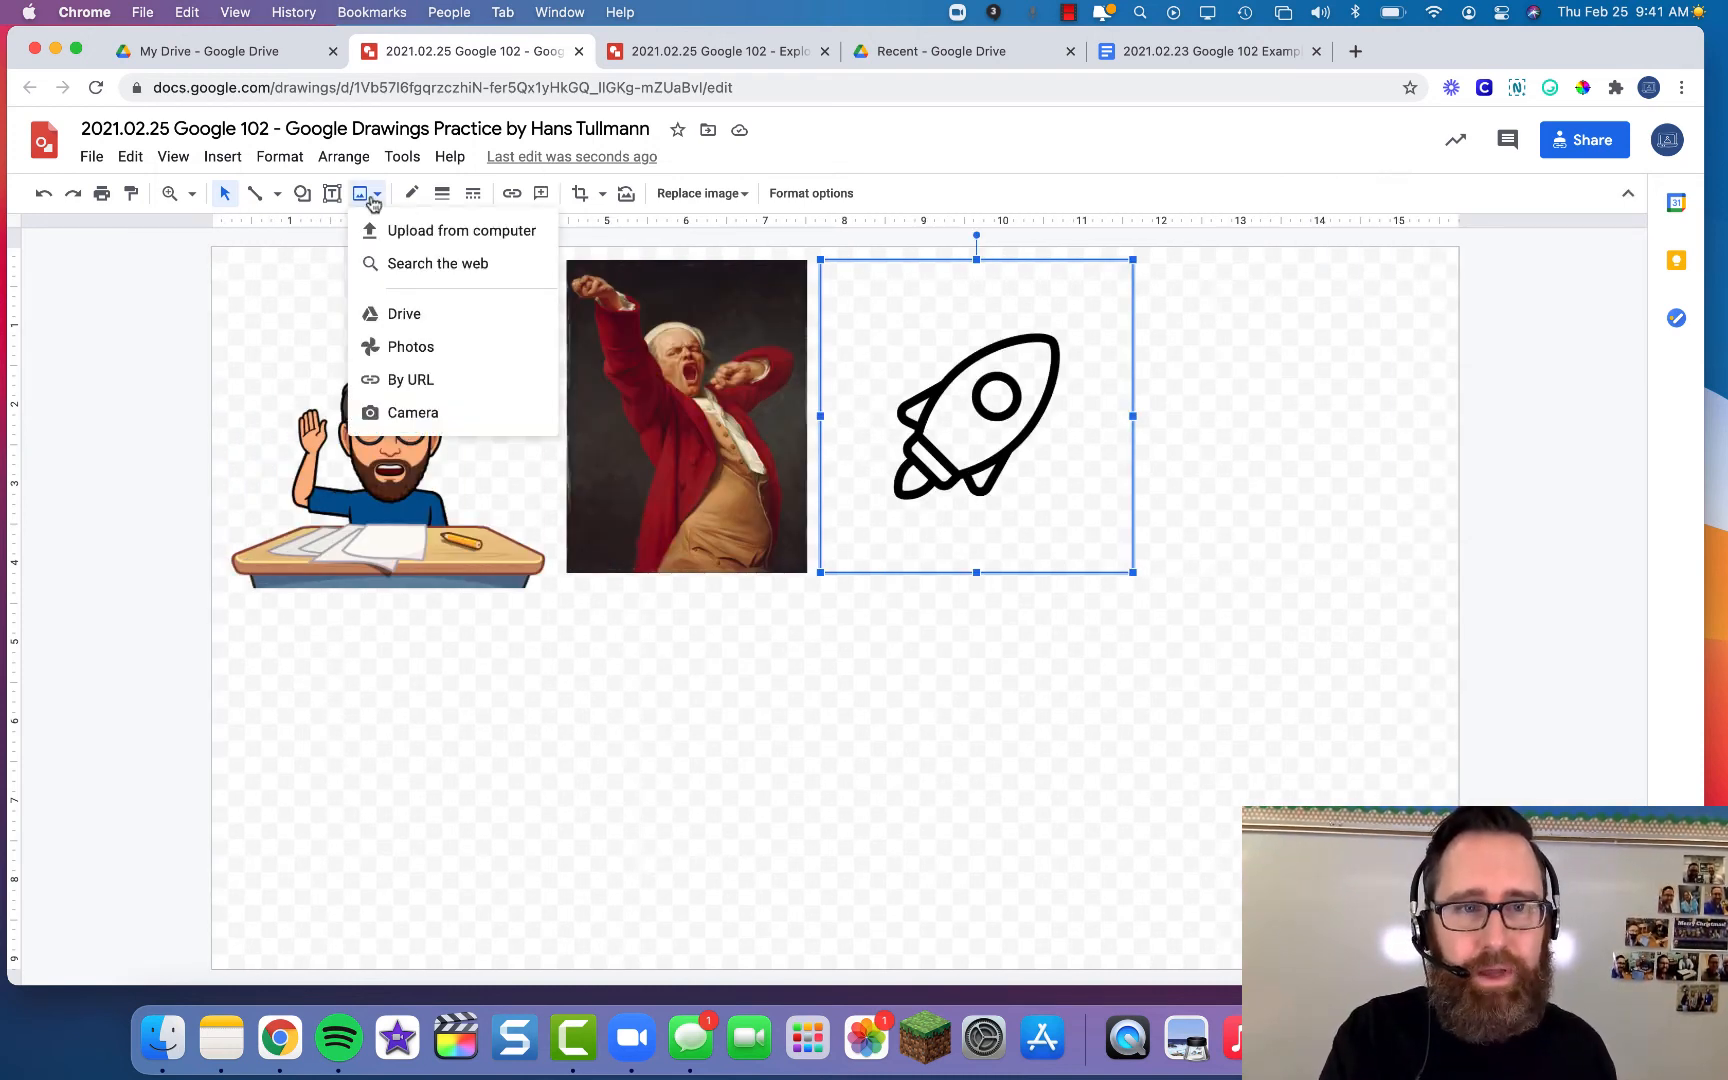
pyautogui.click(218, 157)
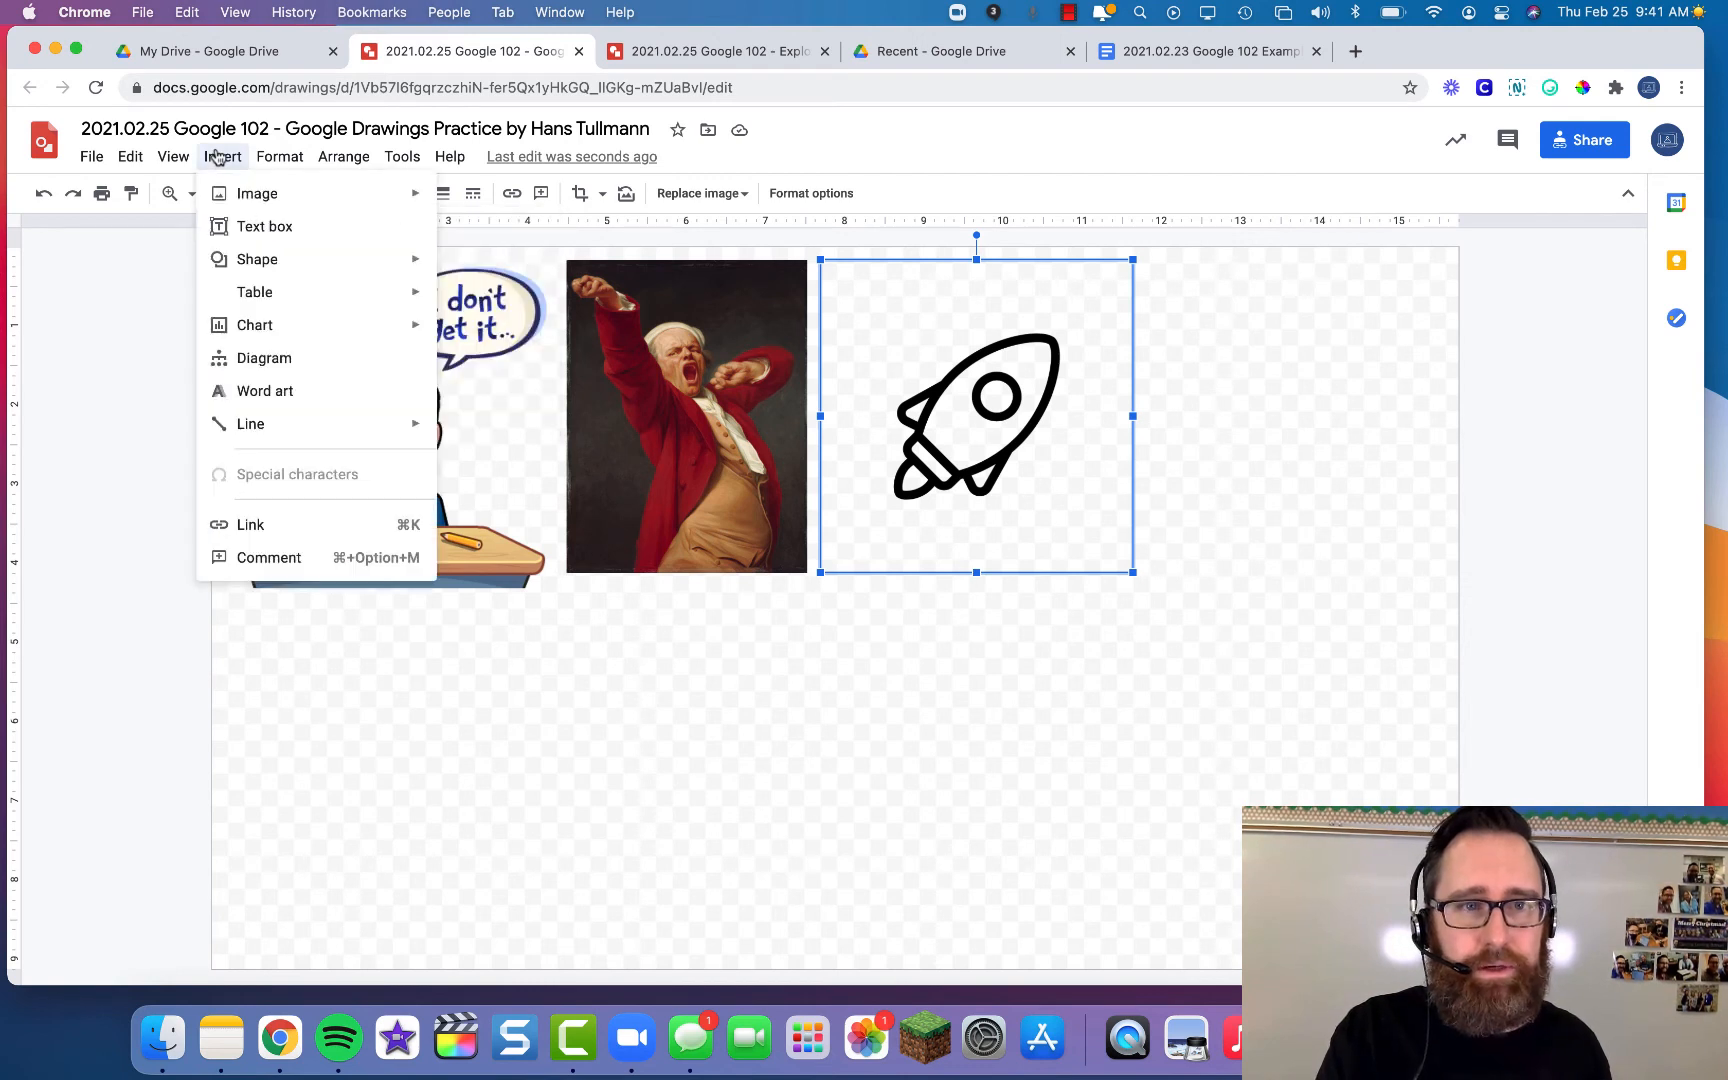
pyautogui.click(218, 157)
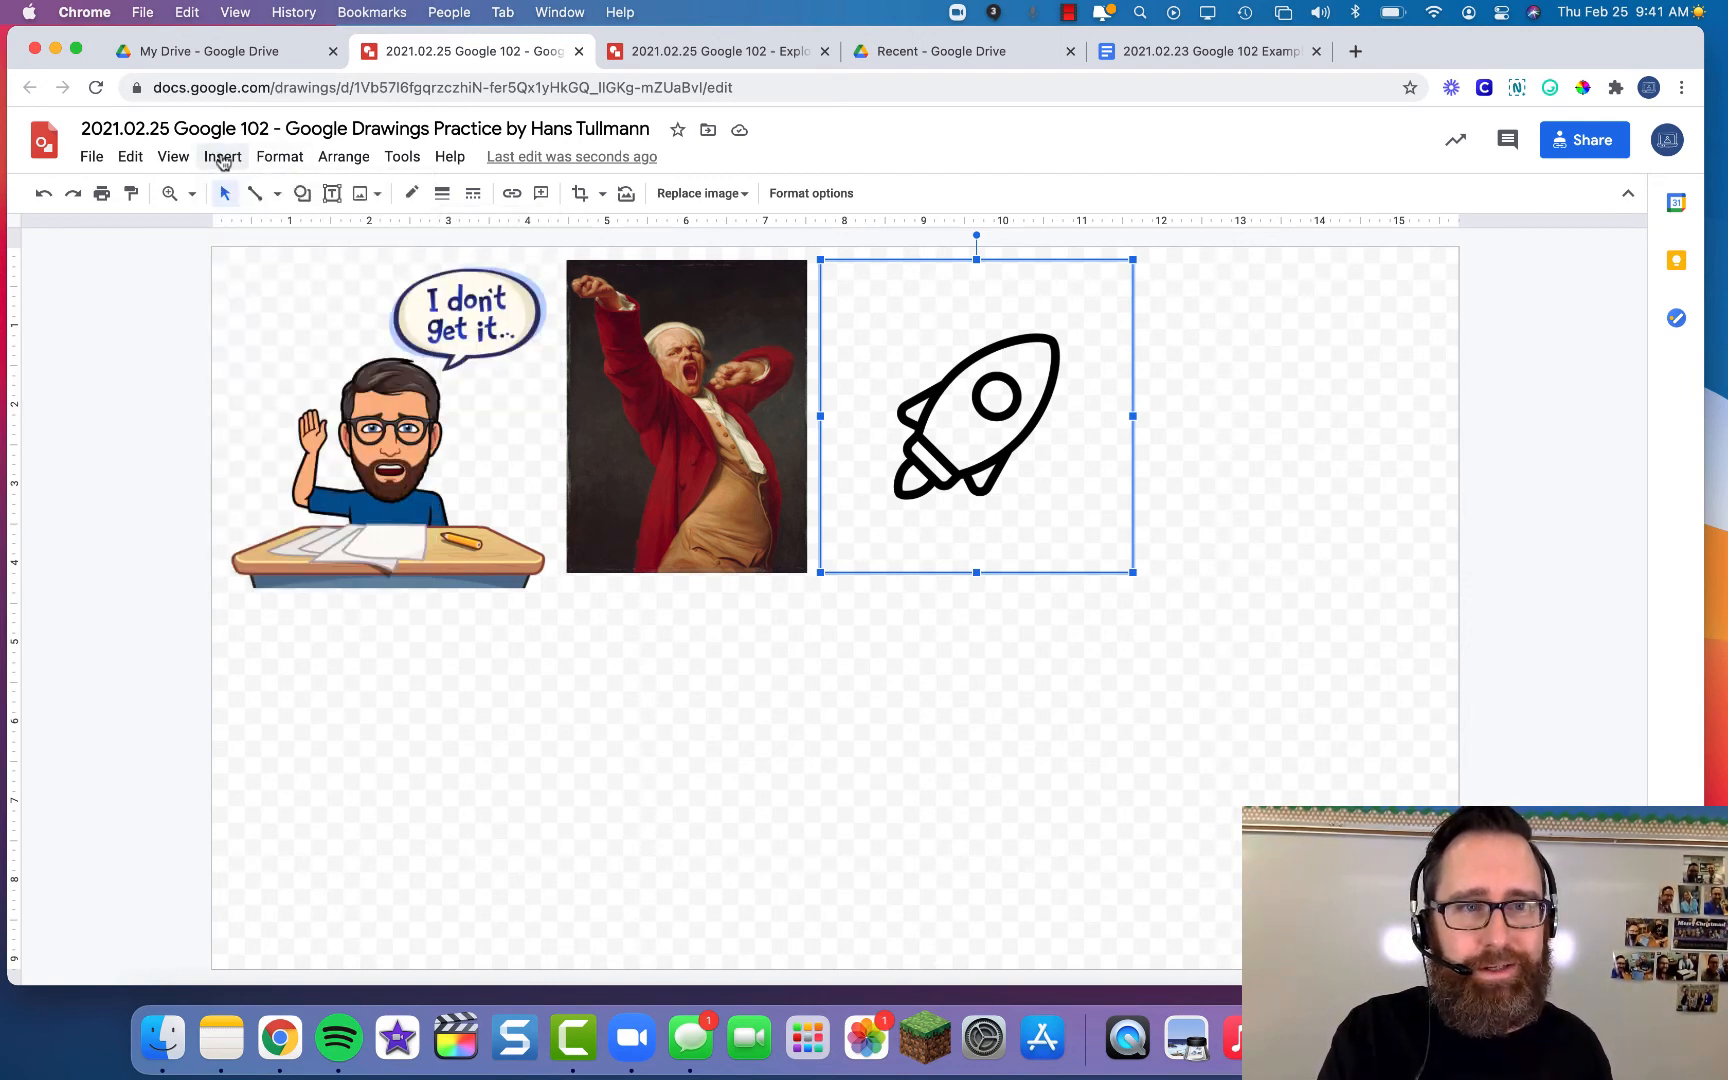
pyautogui.click(370, 197)
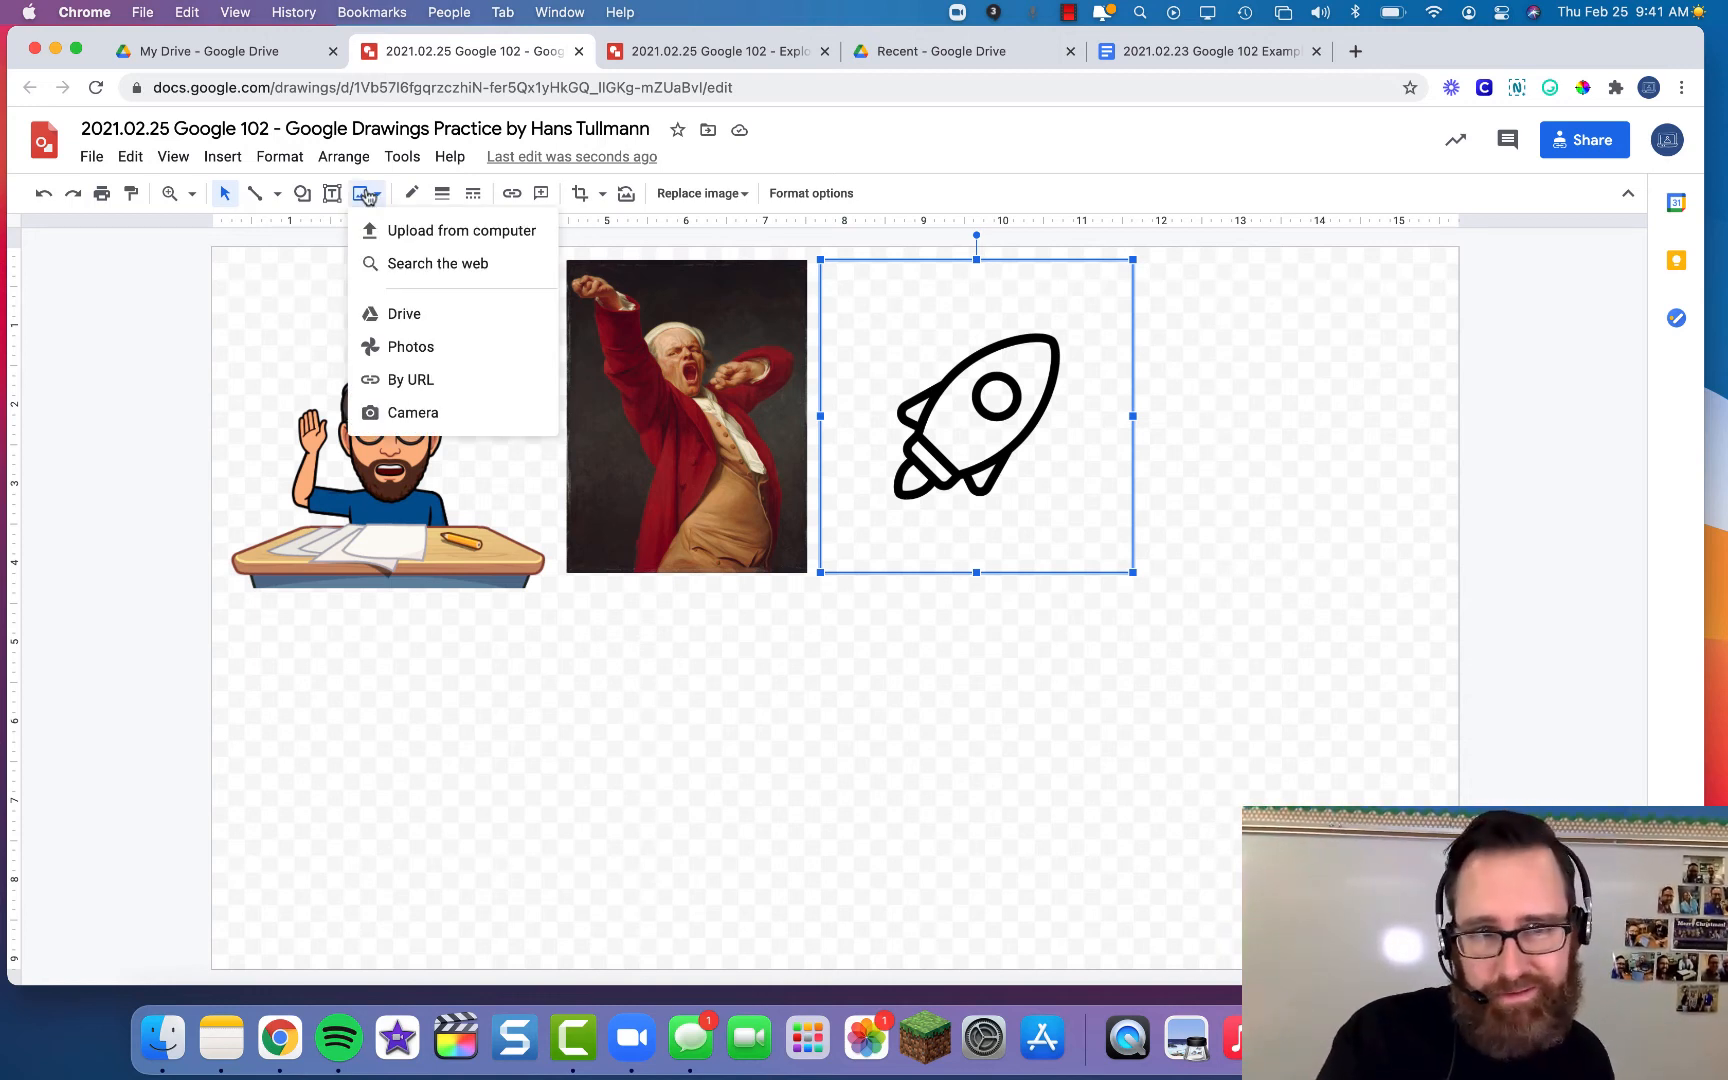
pyautogui.click(430, 387)
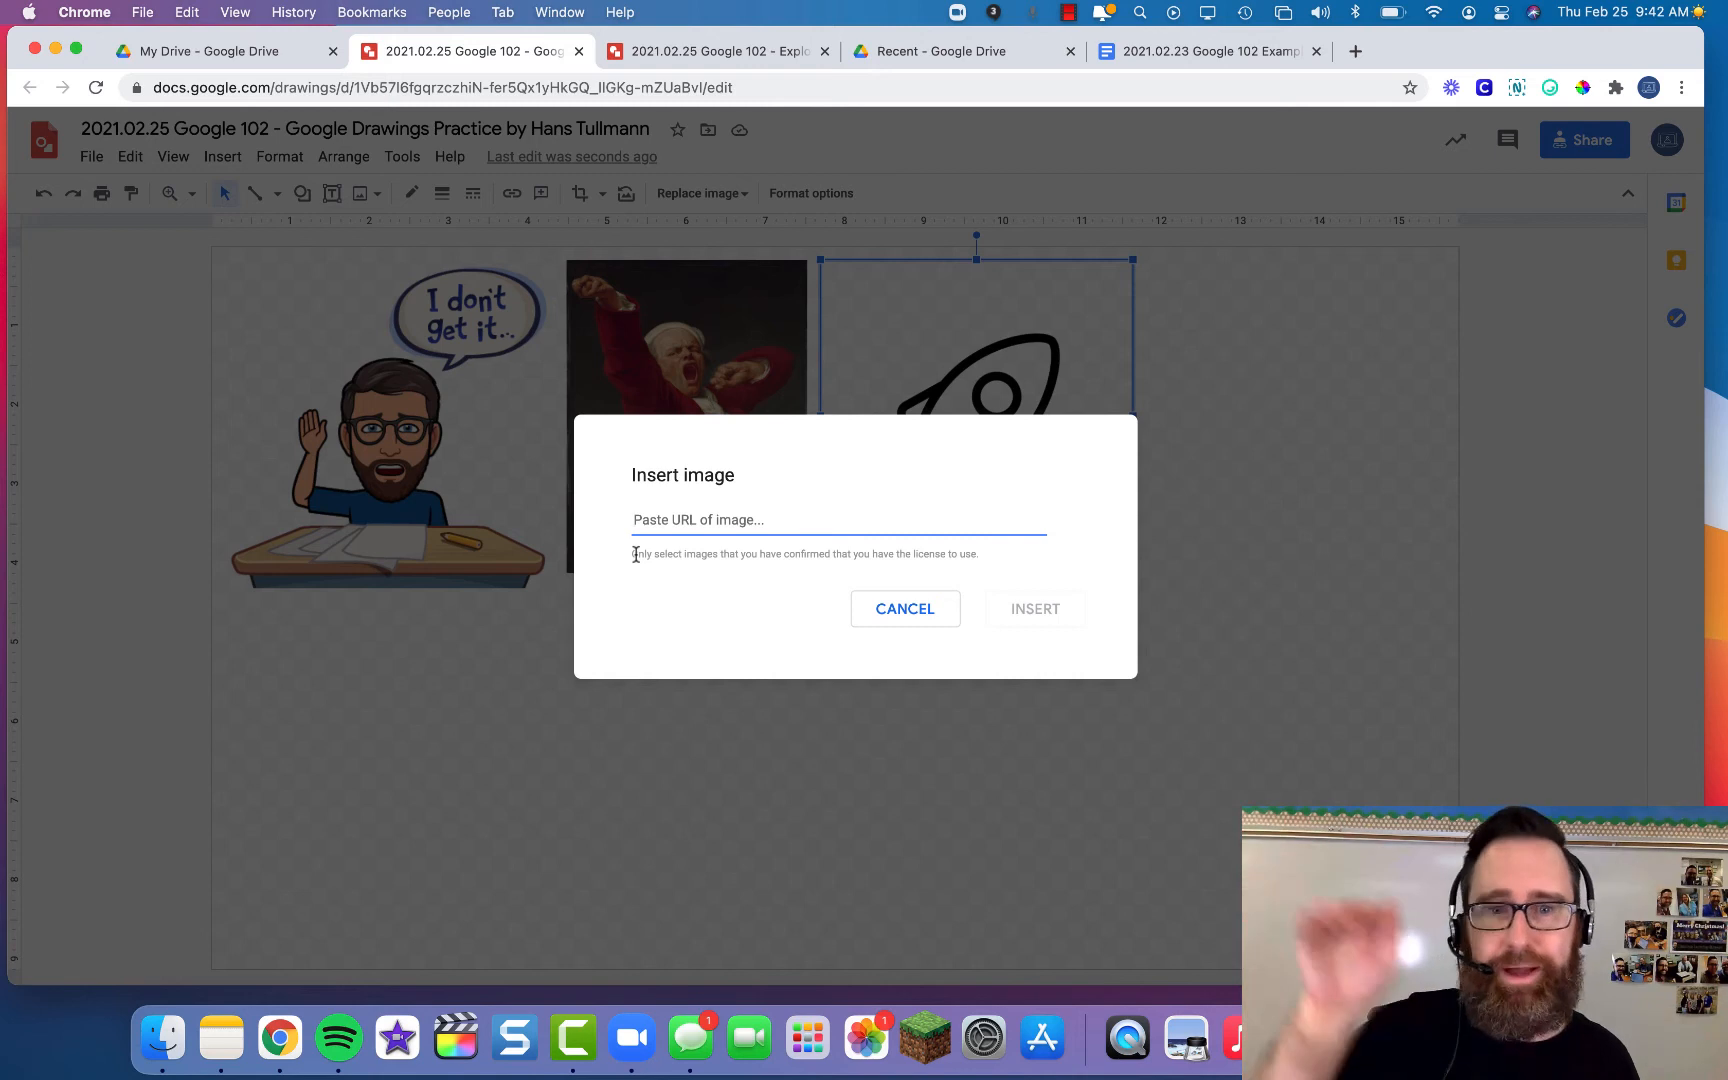
pyautogui.click(898, 610)
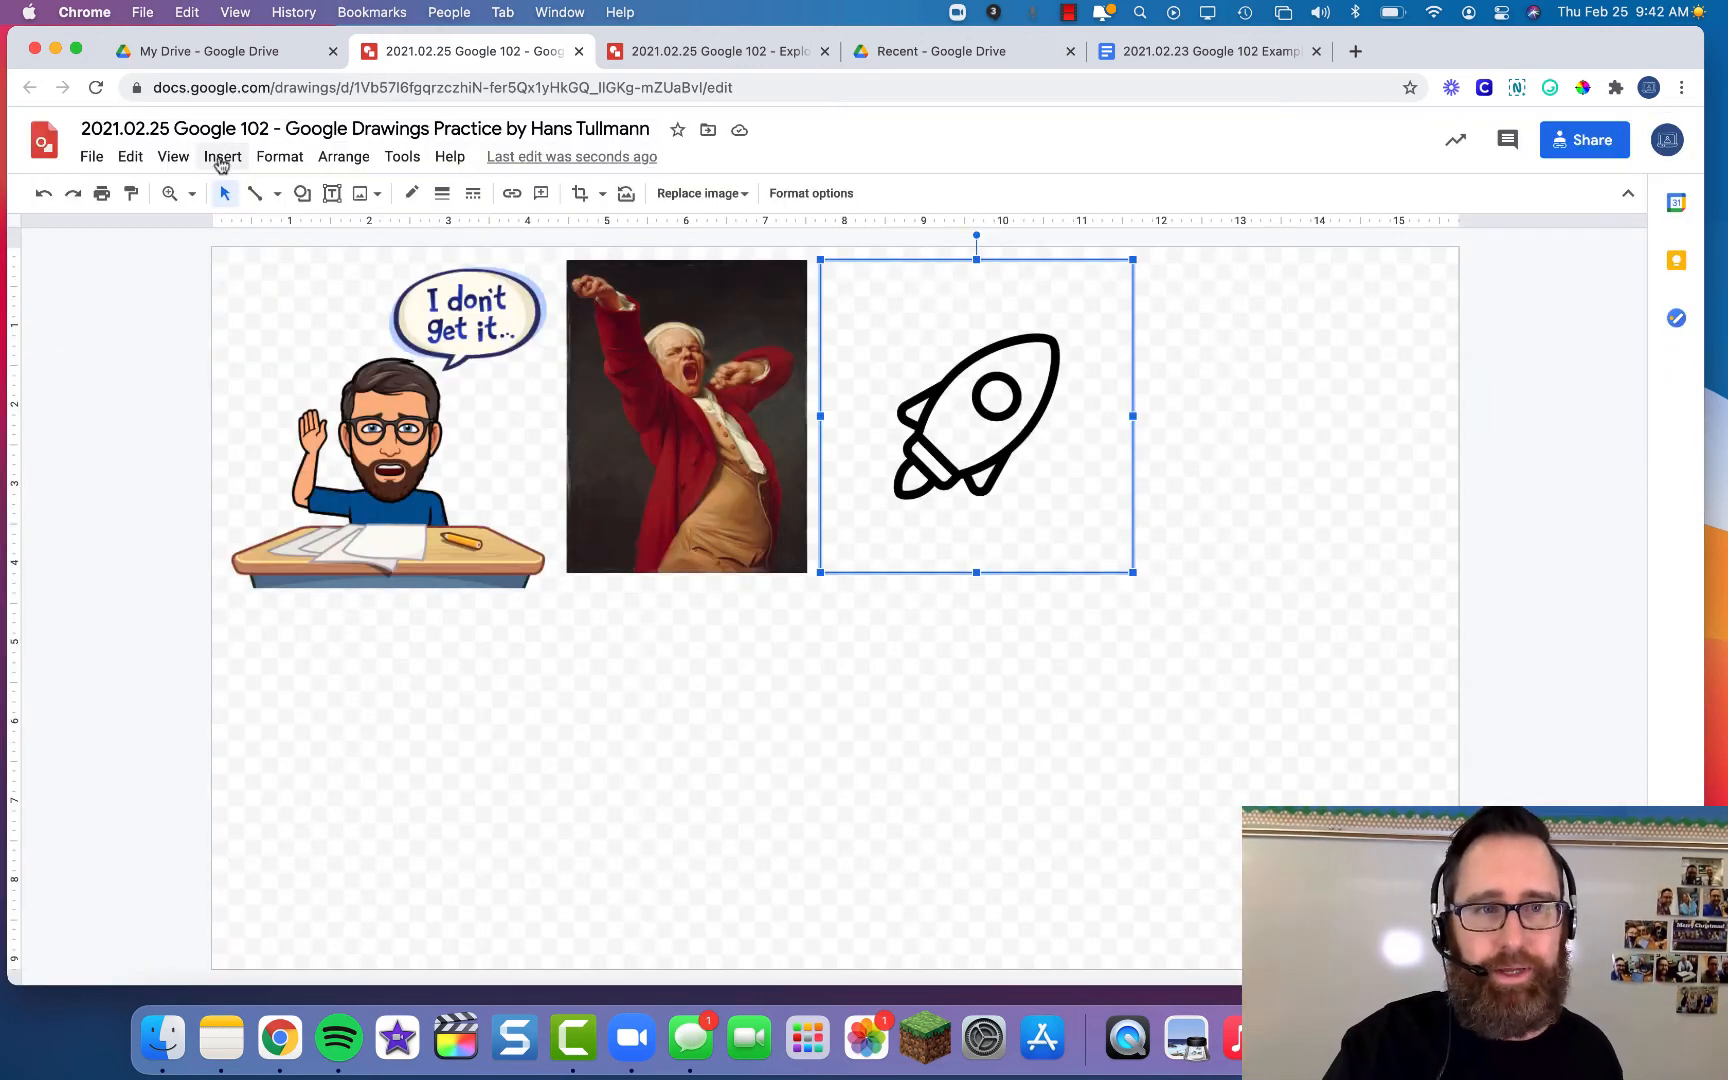
# - Choose the camera image option and allow camera access
pyautogui.click(369, 203)
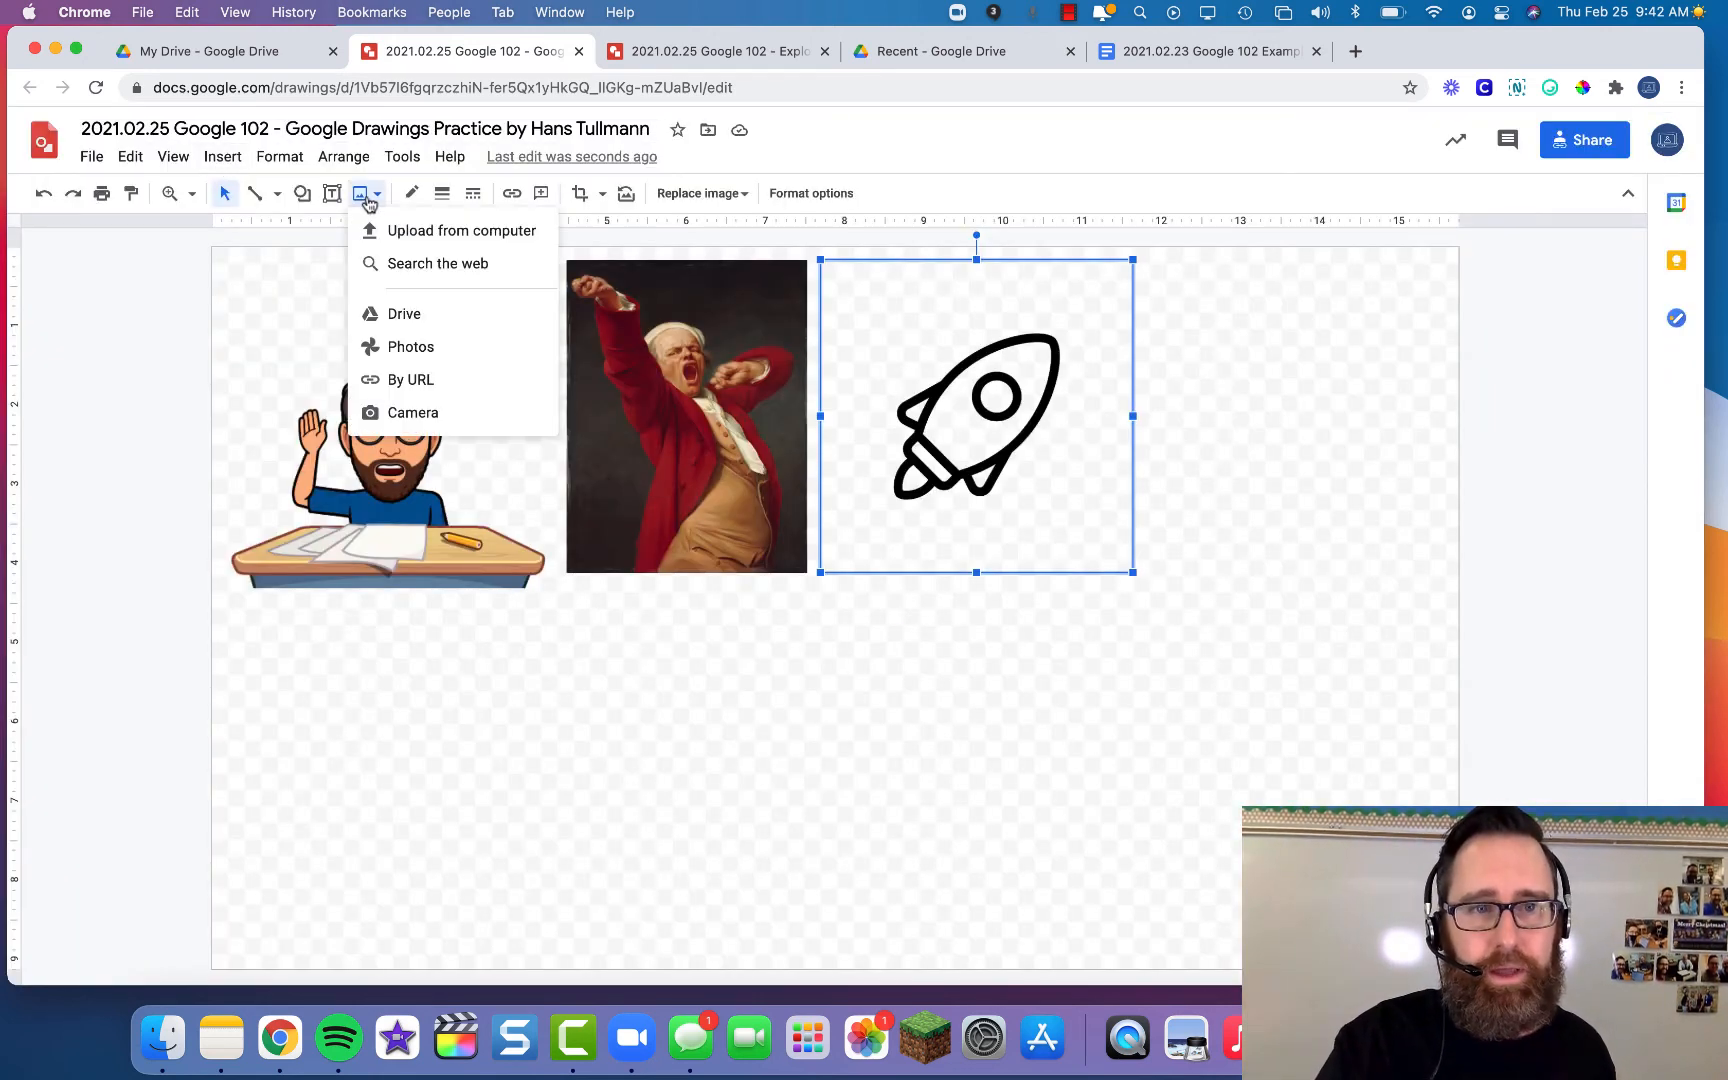
pyautogui.click(418, 420)
pyautogui.click(382, 202)
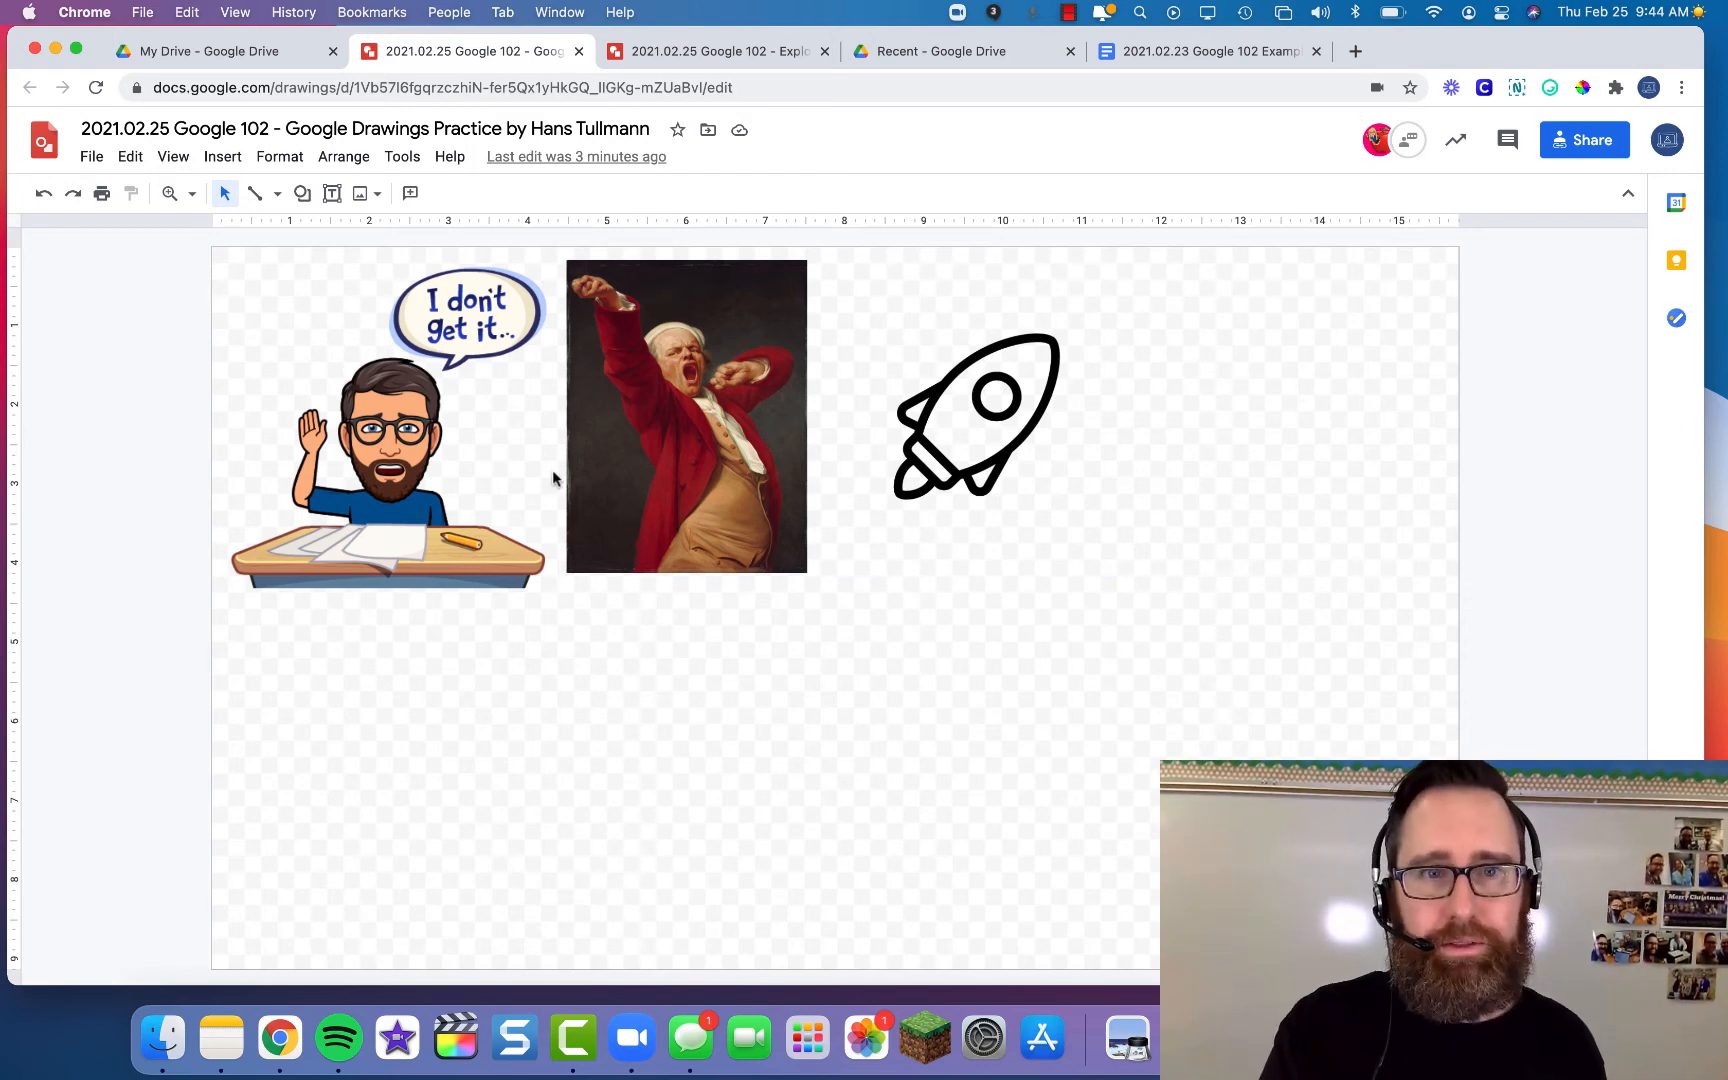
# - Switch between macOS desktops and bring up the Mission Control overview
pyautogui.hotkey('ctrl', 'Left')
pyautogui.hotkey('ctrl', 'Right')
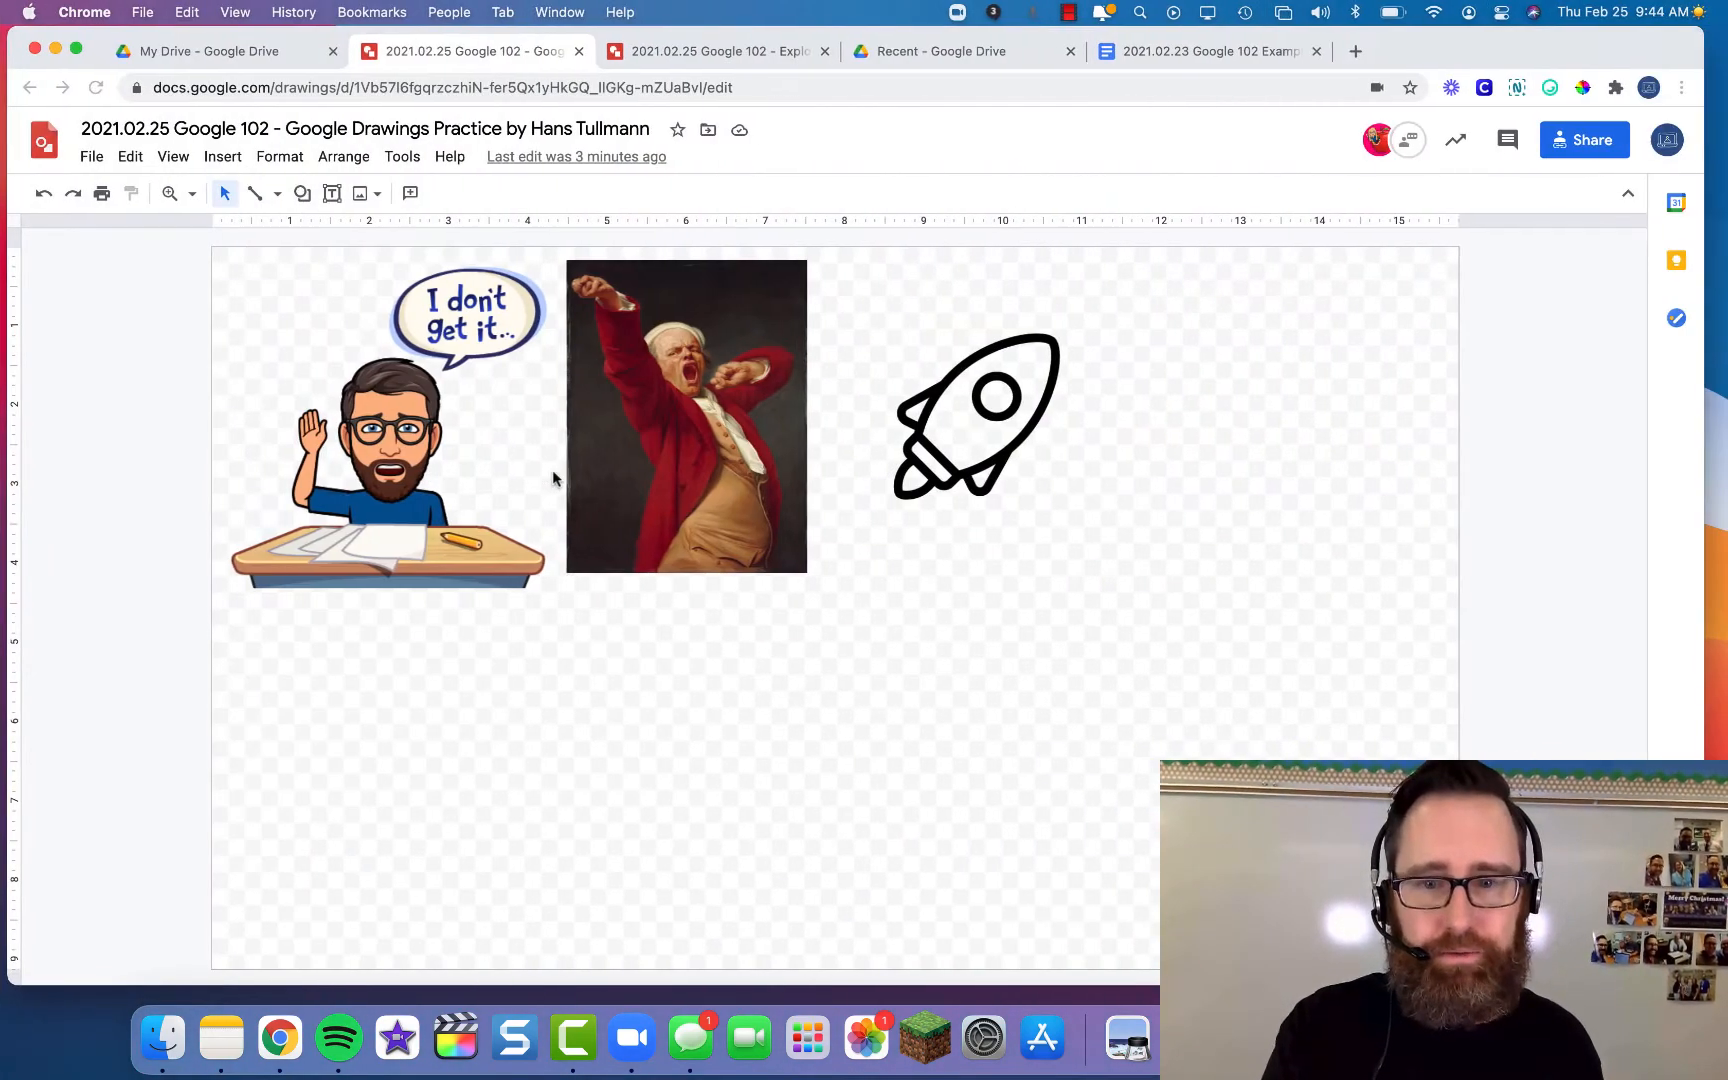
pyautogui.hotkey('ctrl', 'Right')
pyautogui.hotkey('ctrl', 'Up')
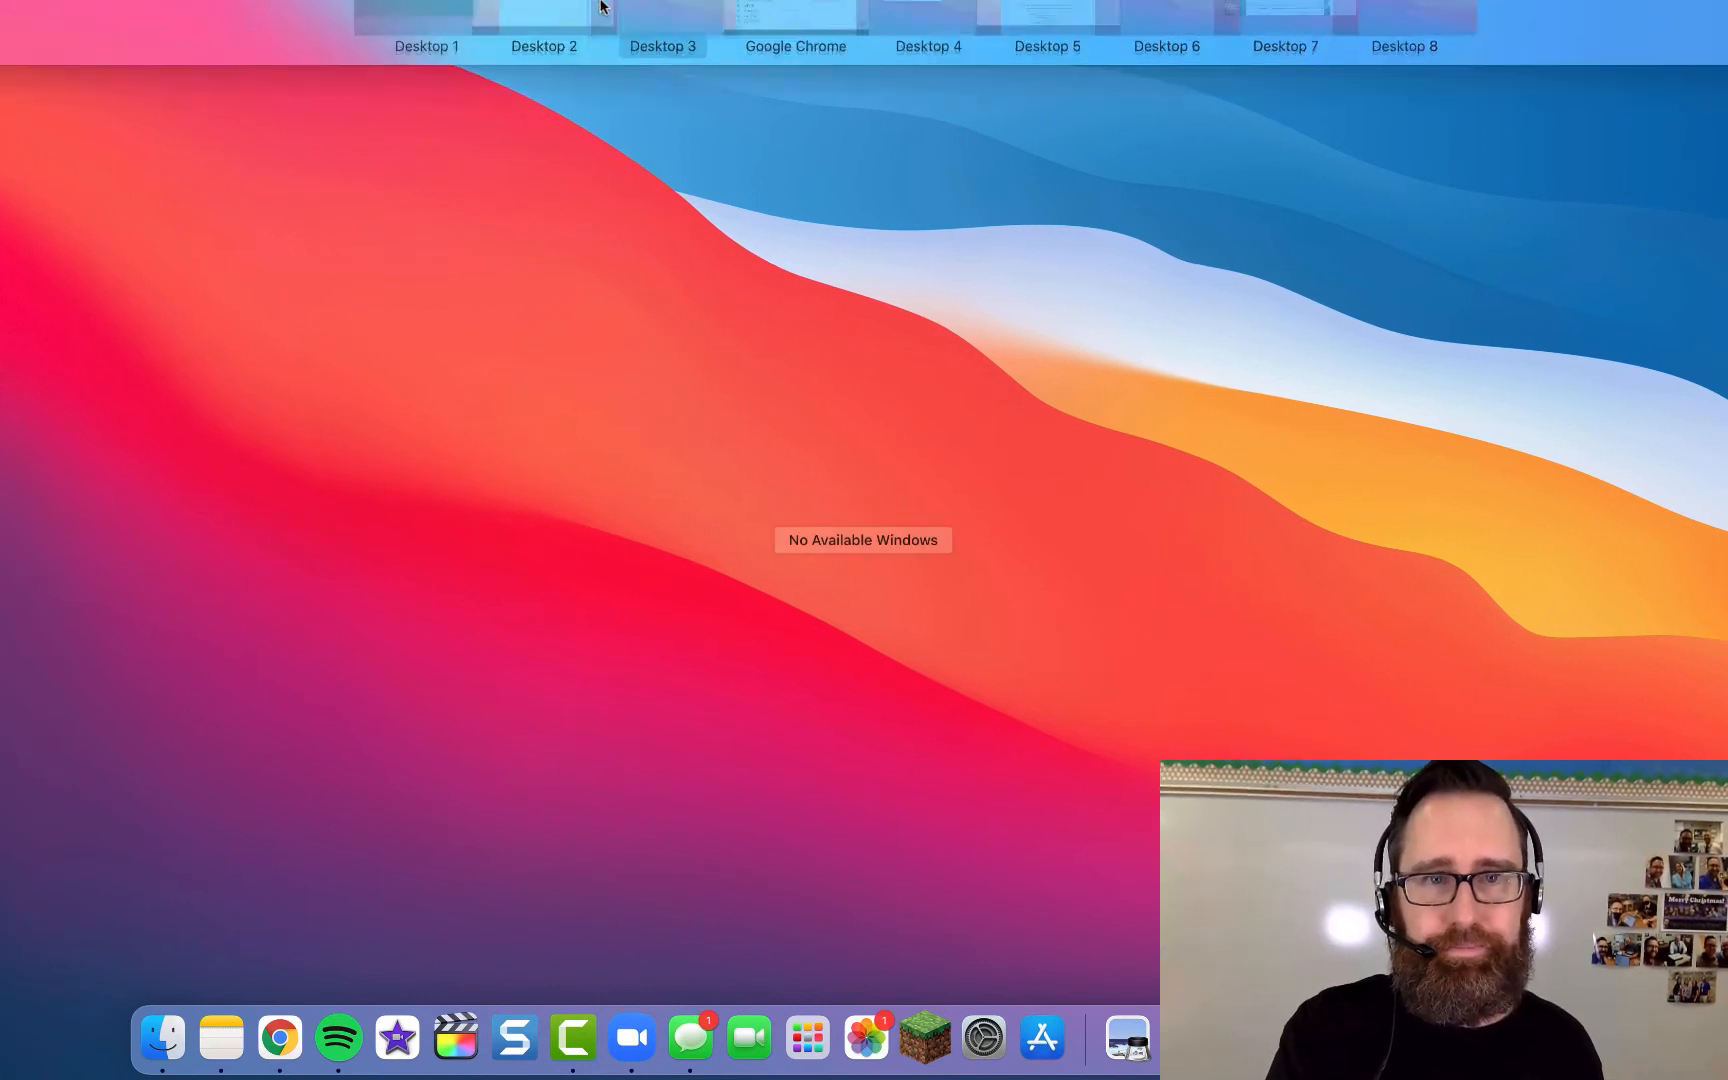
# - Advance the lesson to the 'Insert object: TEXT BOX' slide, then open Mission Control
pyautogui.click(880, 68)
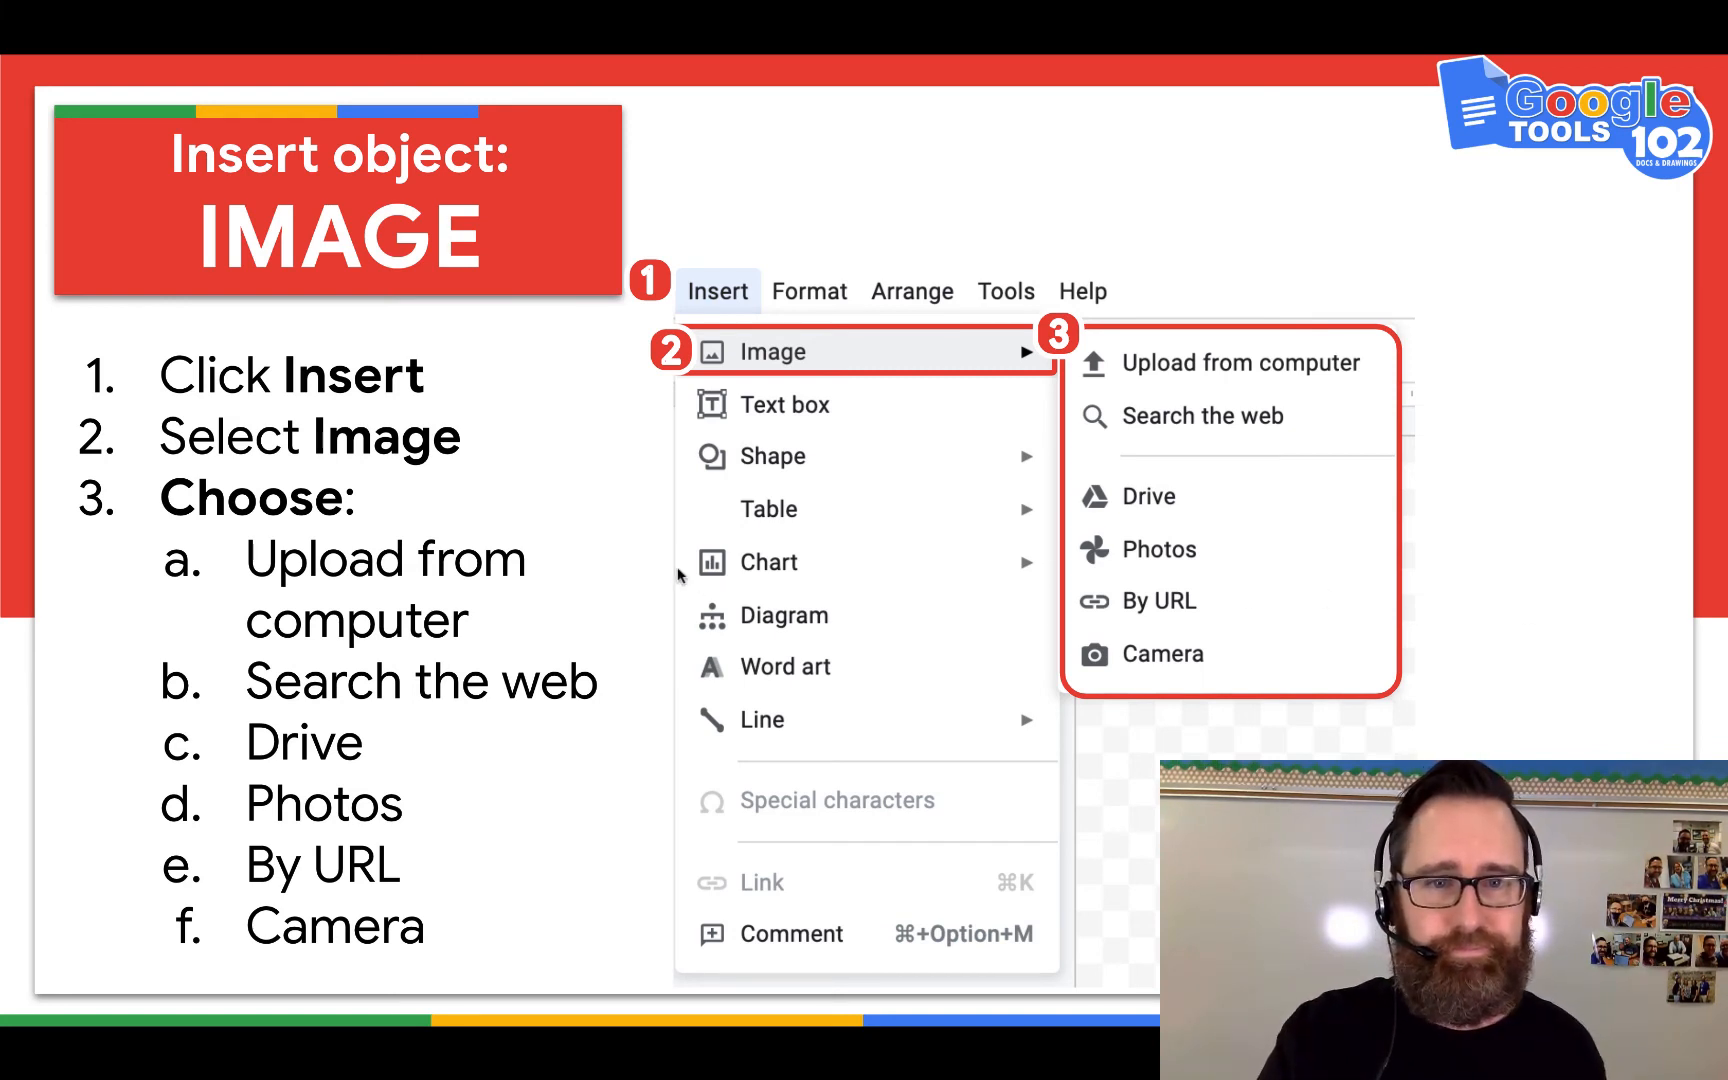
pyautogui.click(615, 560)
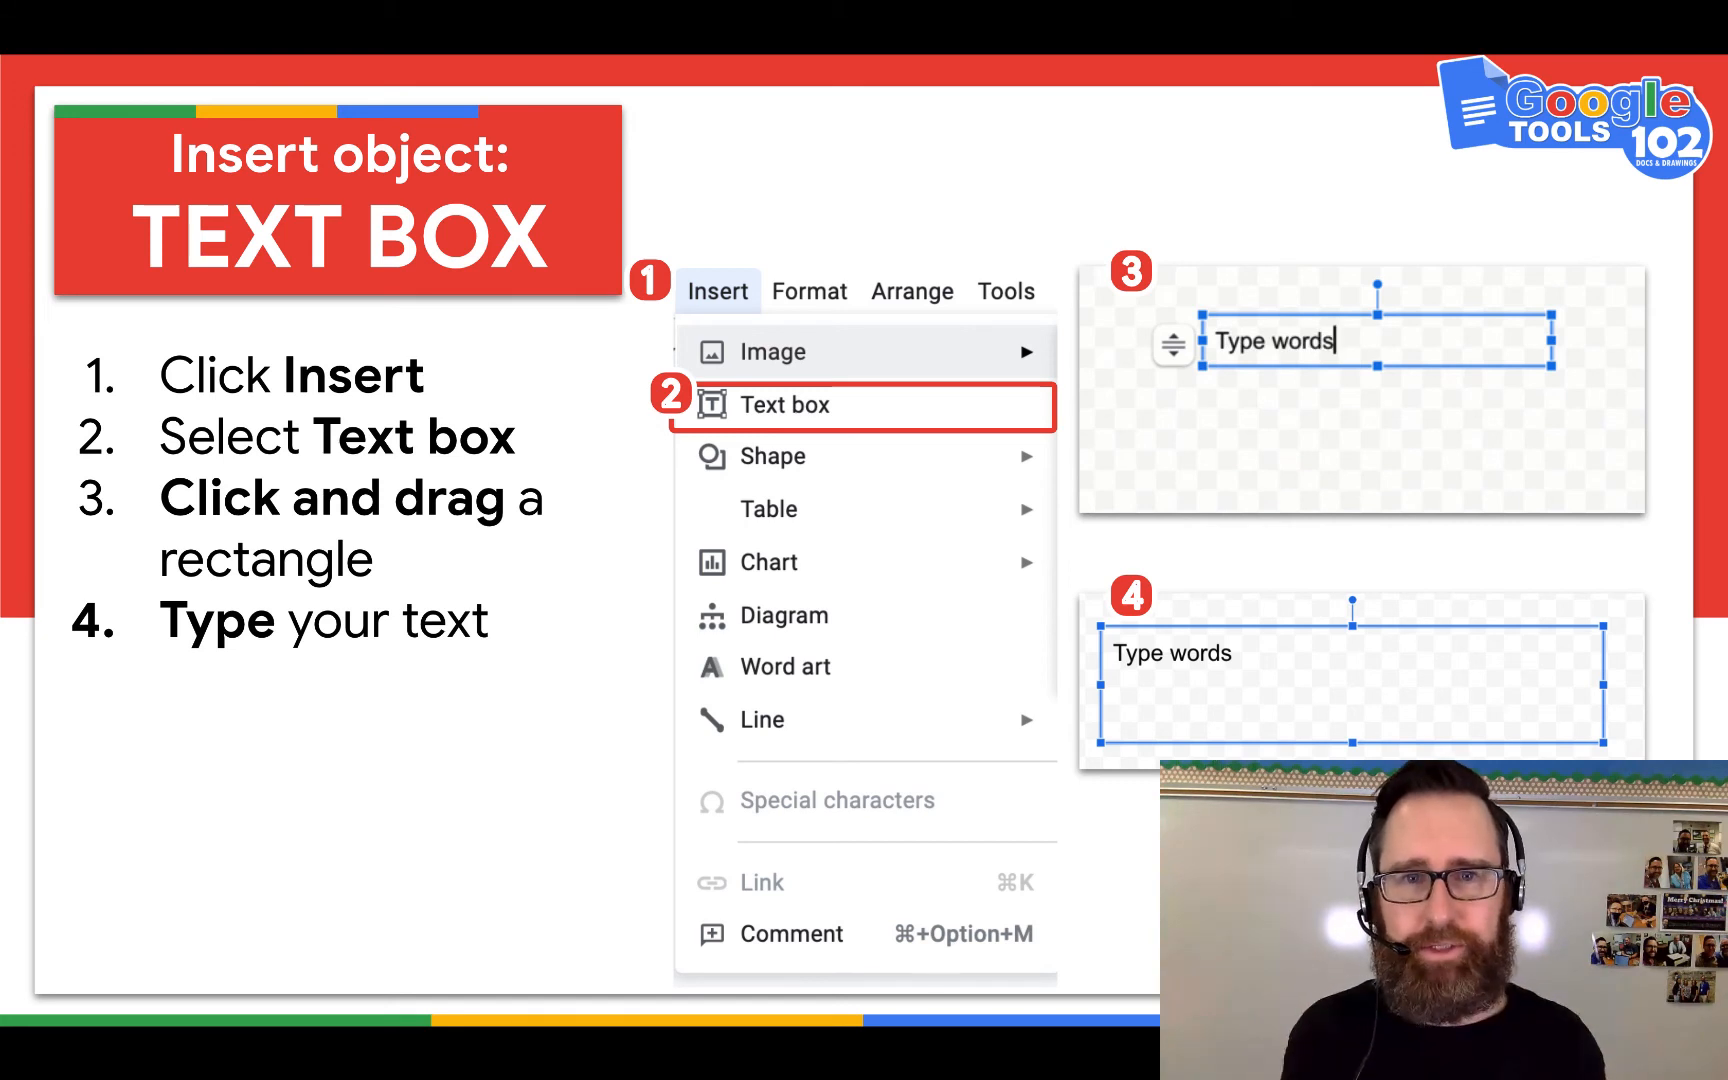
pyautogui.hotkey('ctrl', 'Up')
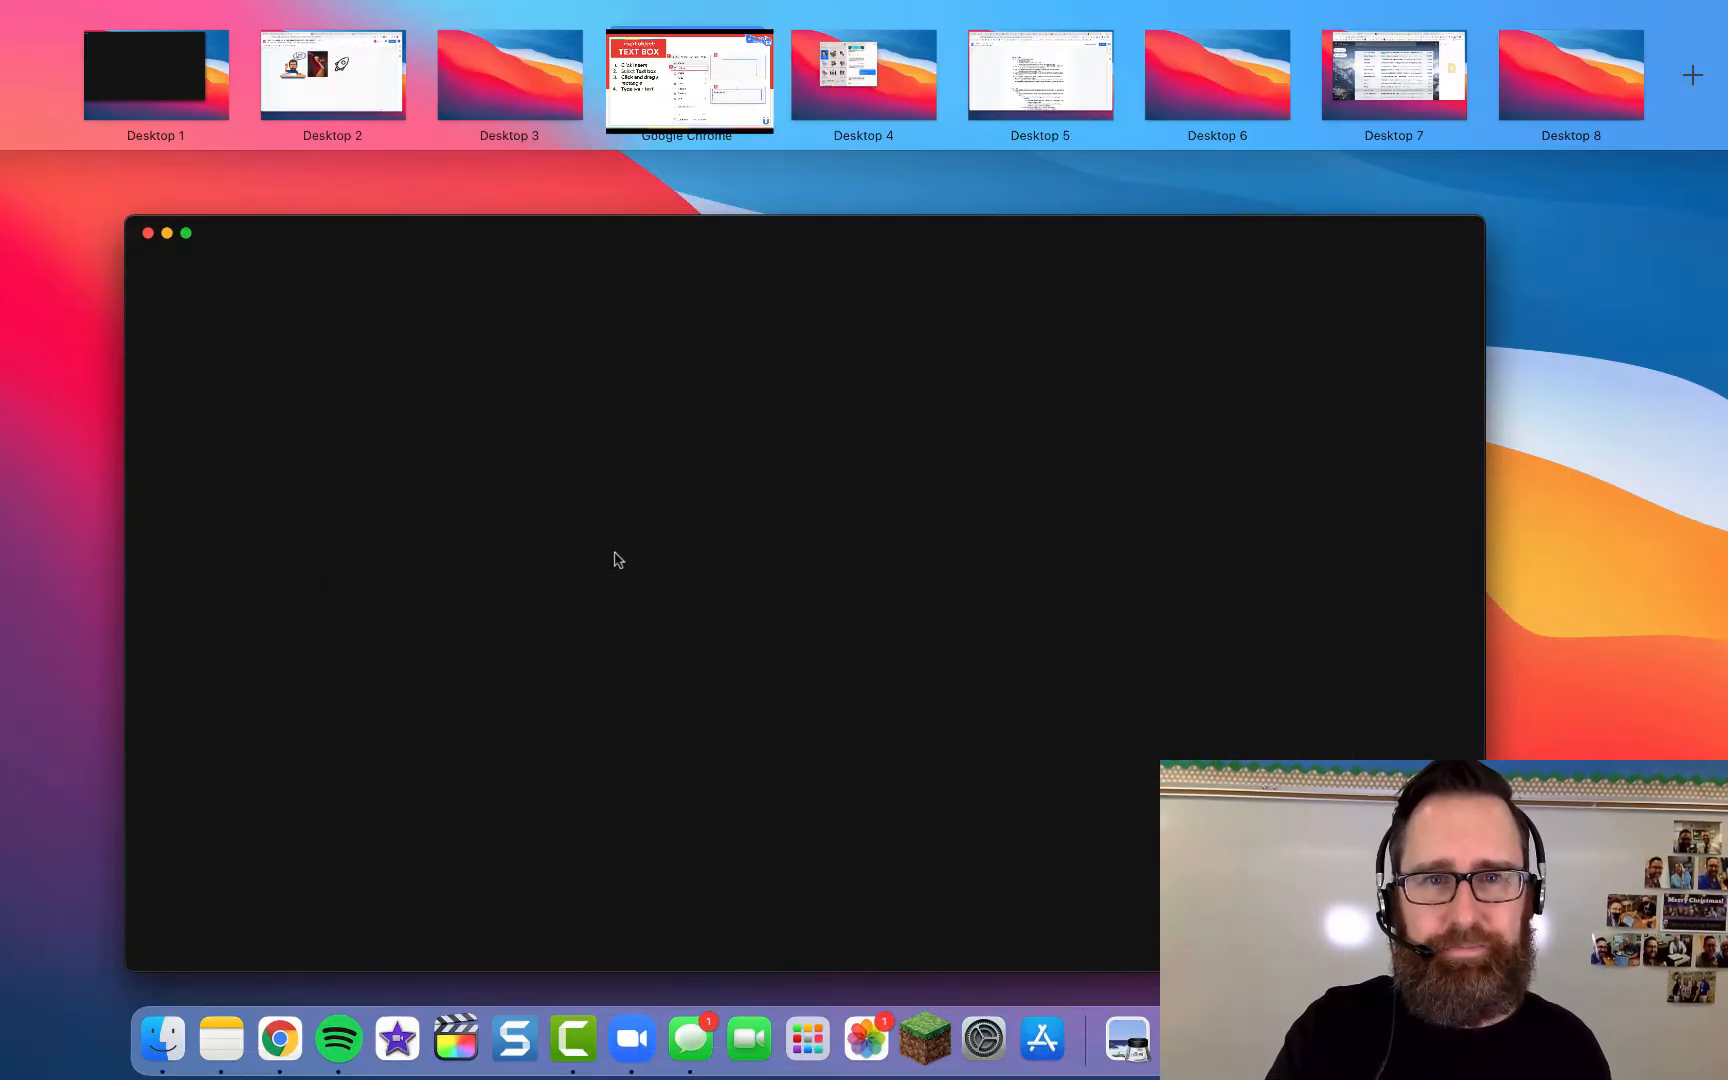
# - Post a comment on the Any Questions image thanking the facilitator and saying the video is being recorded
pyautogui.hotkey('ctrl', 'Up')
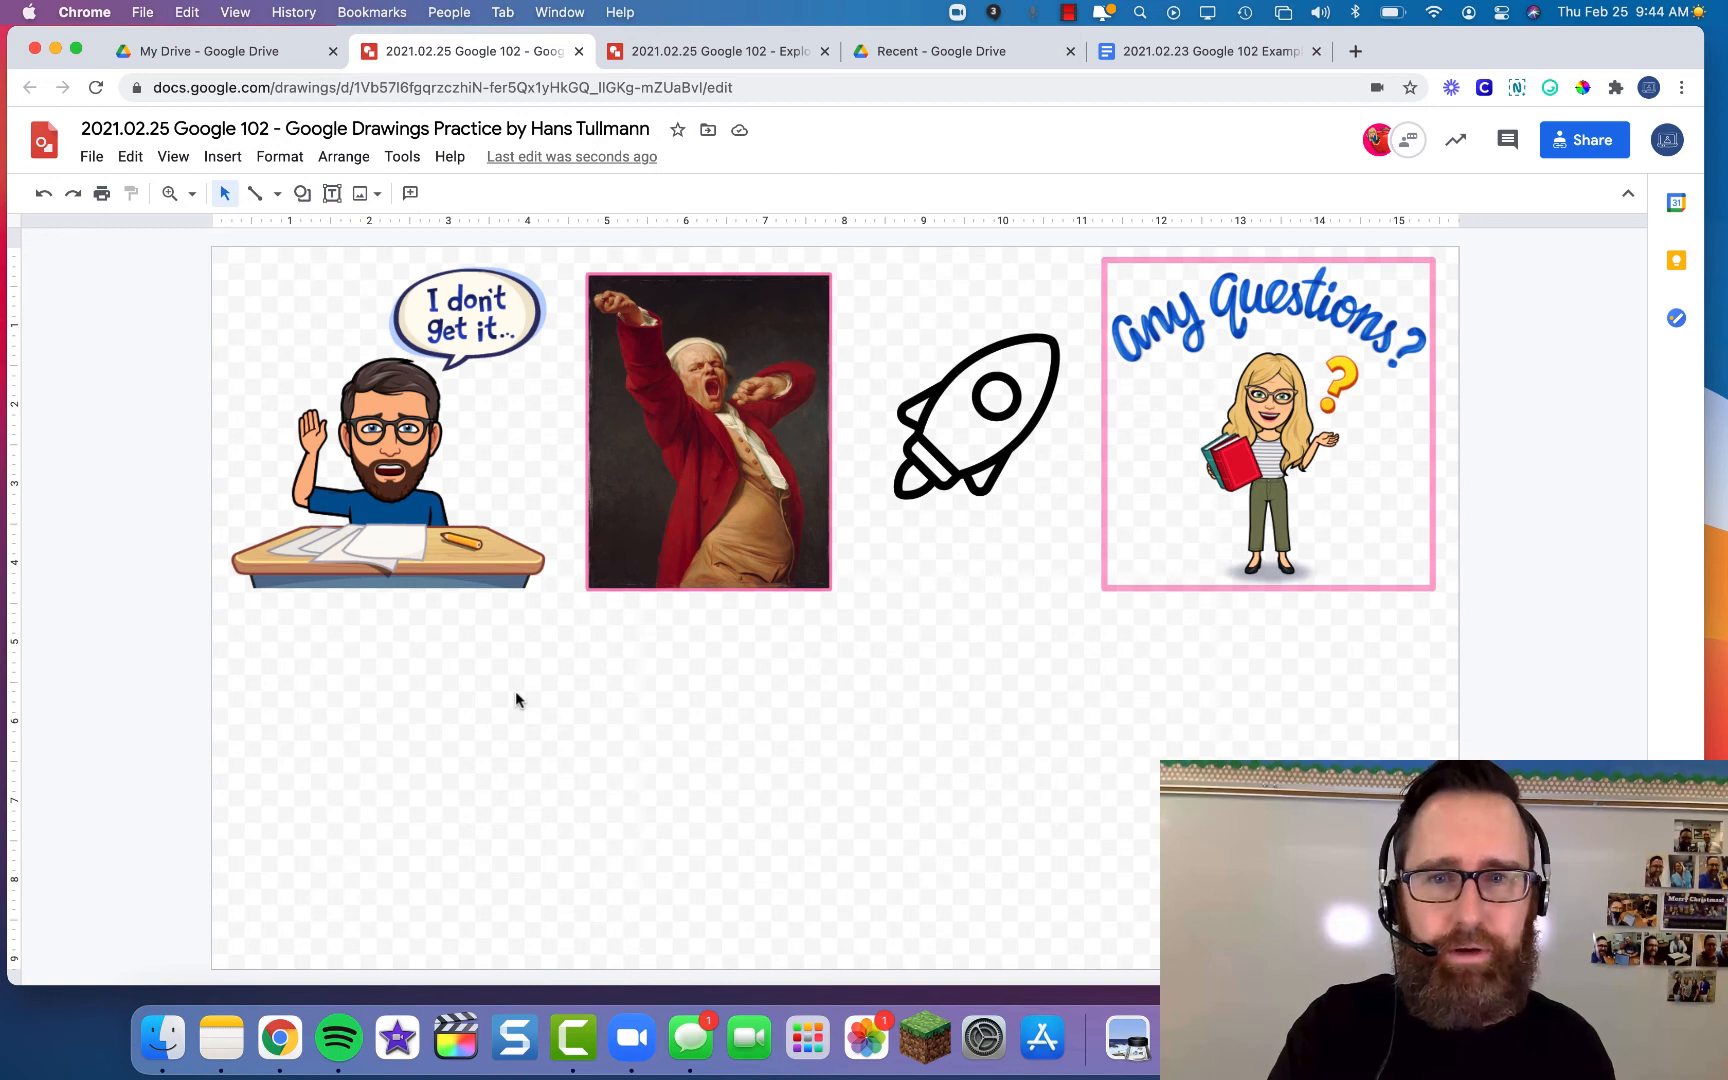
pyautogui.click(1331, 437)
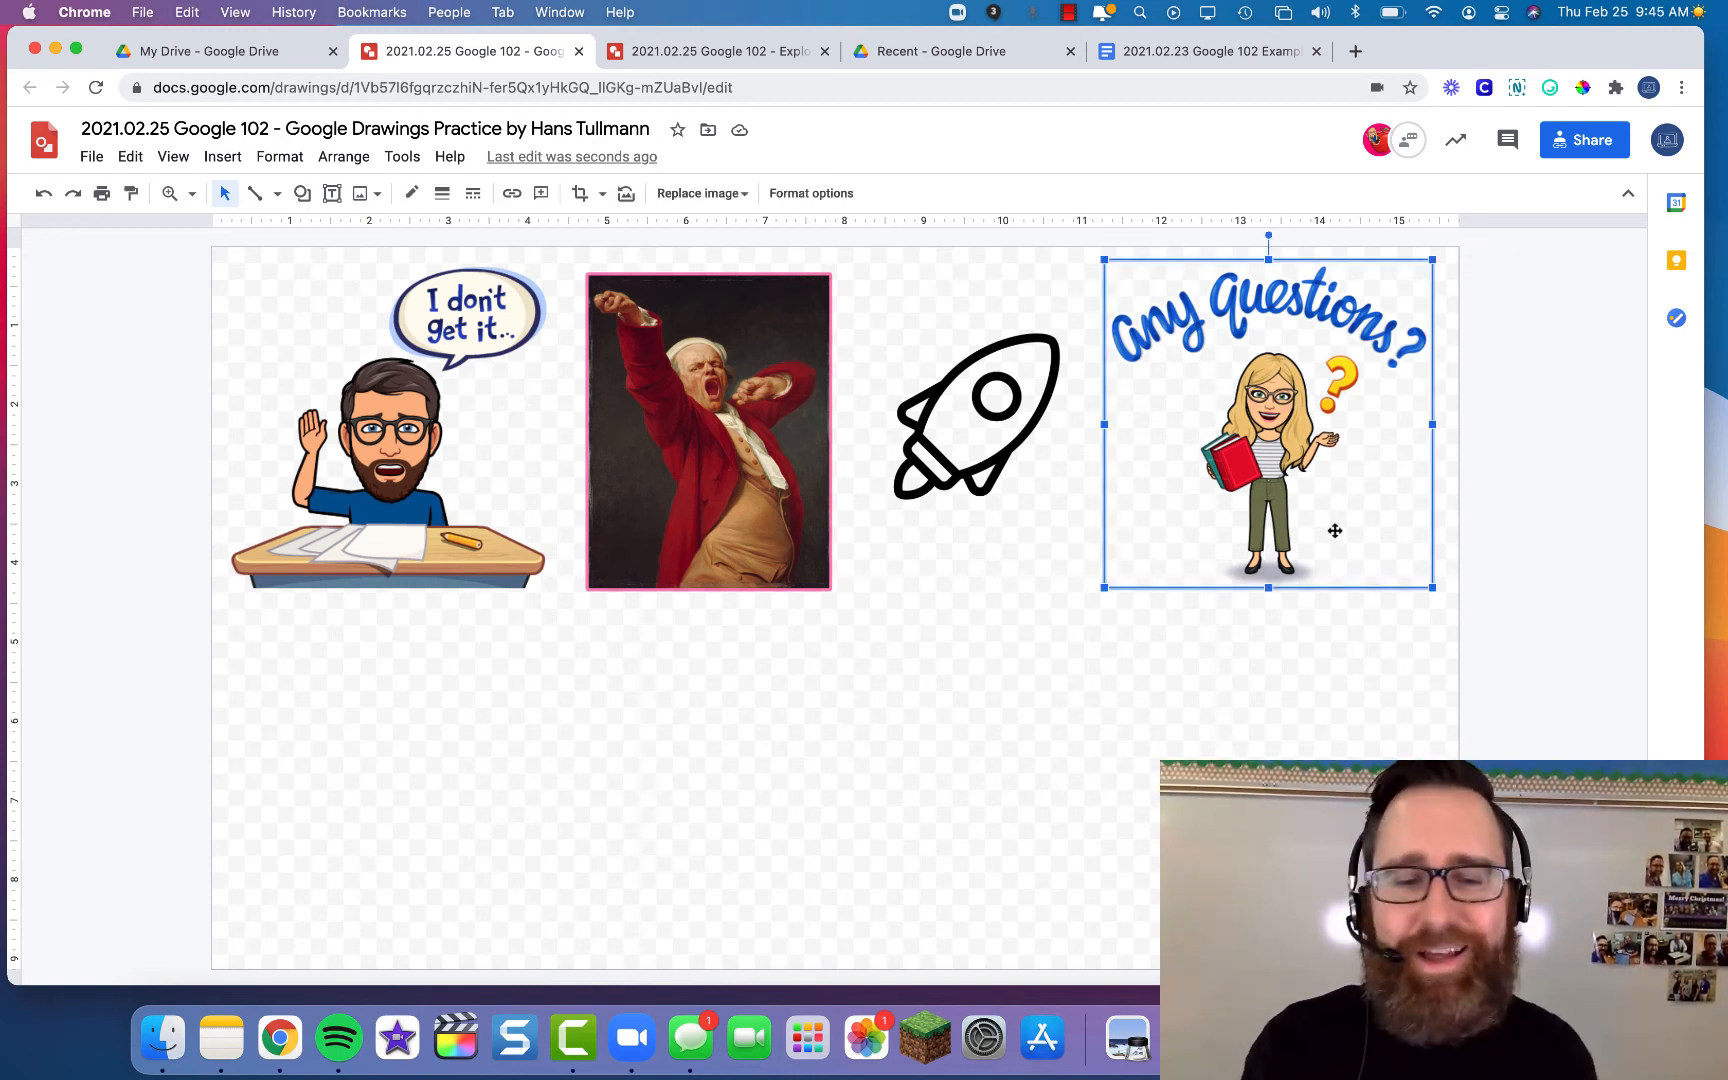
pyautogui.press('super+alt+m')
pyautogui.write('Thanks Jennif')
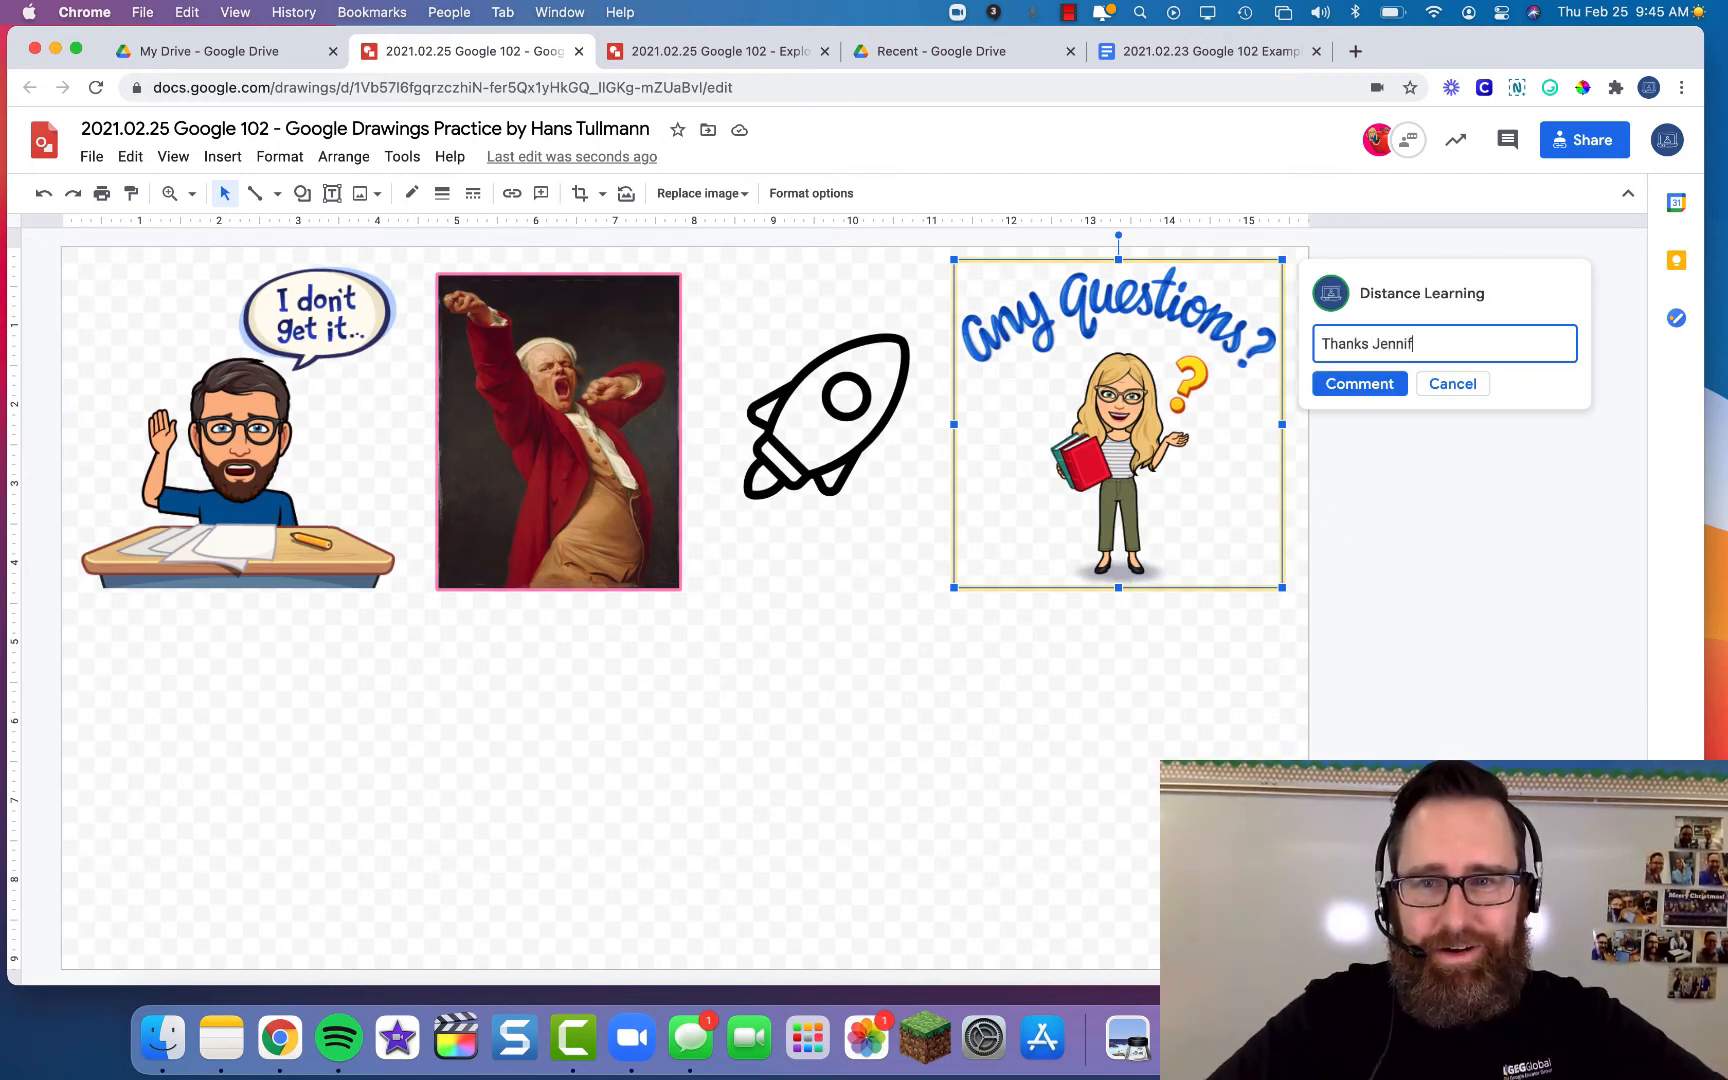
pyautogui.write('er!  Recording the video now :D  Hans')
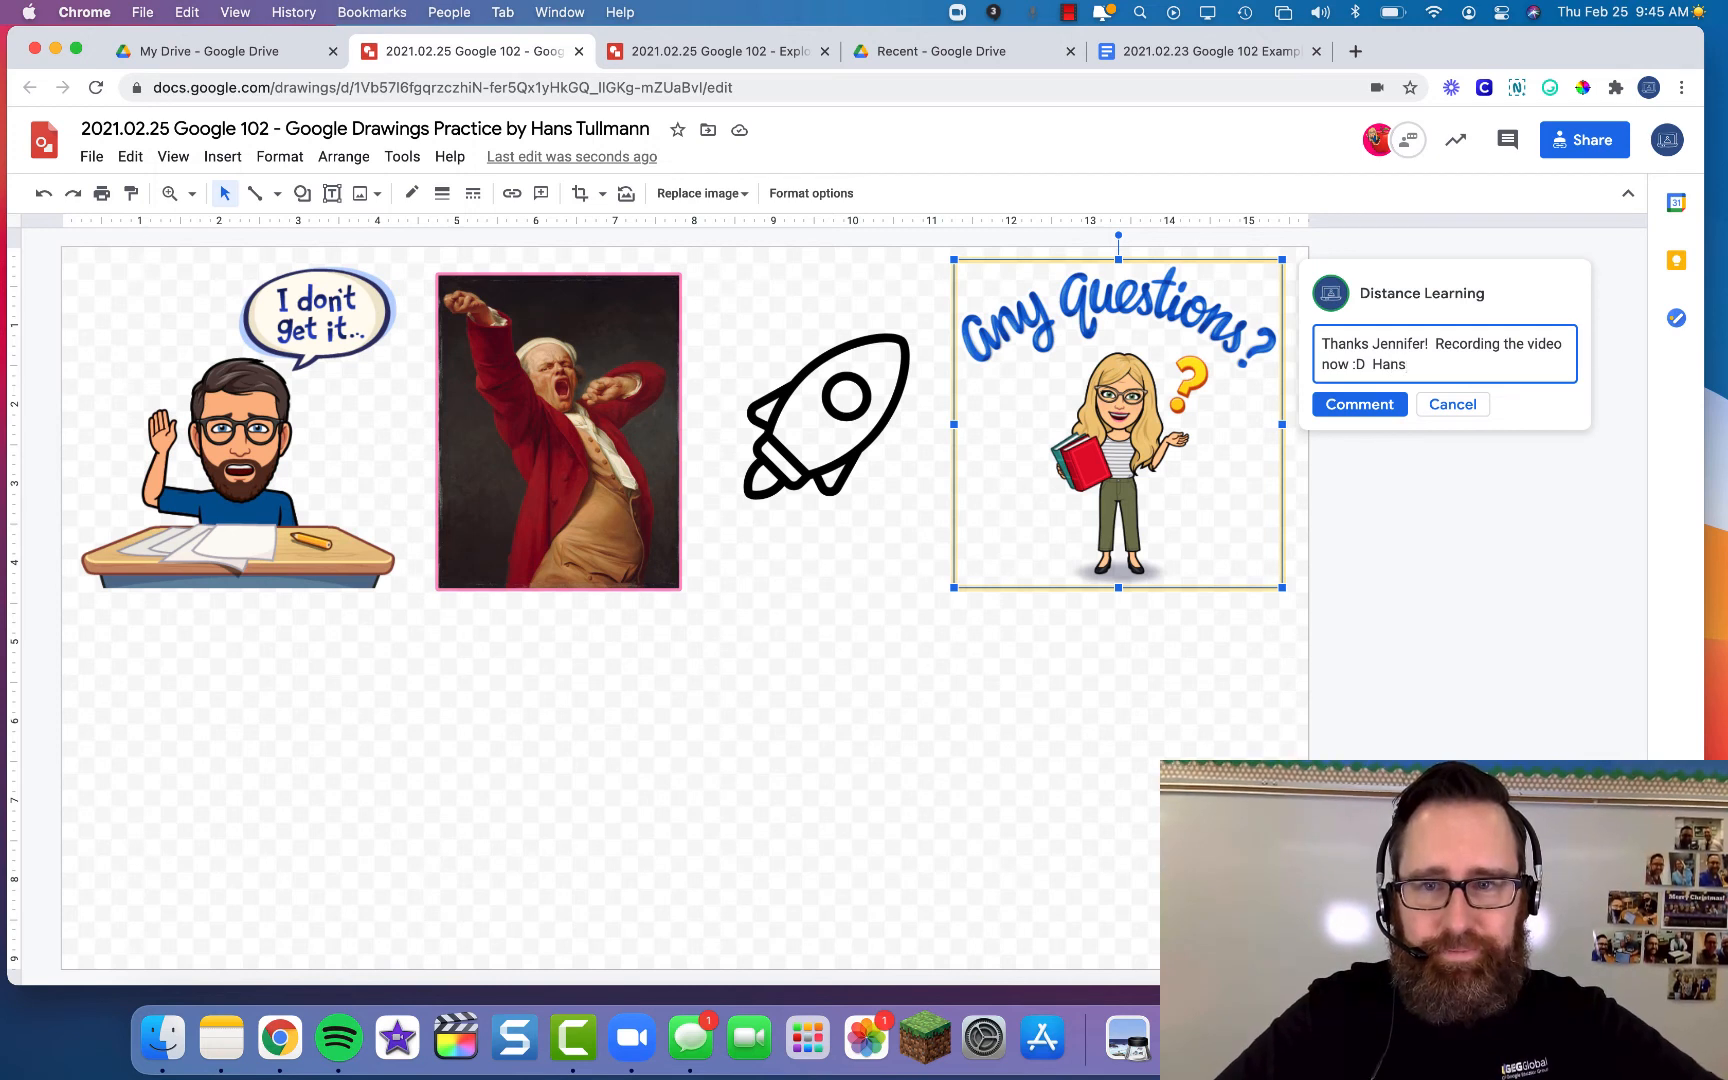
pyautogui.press('super+Return')
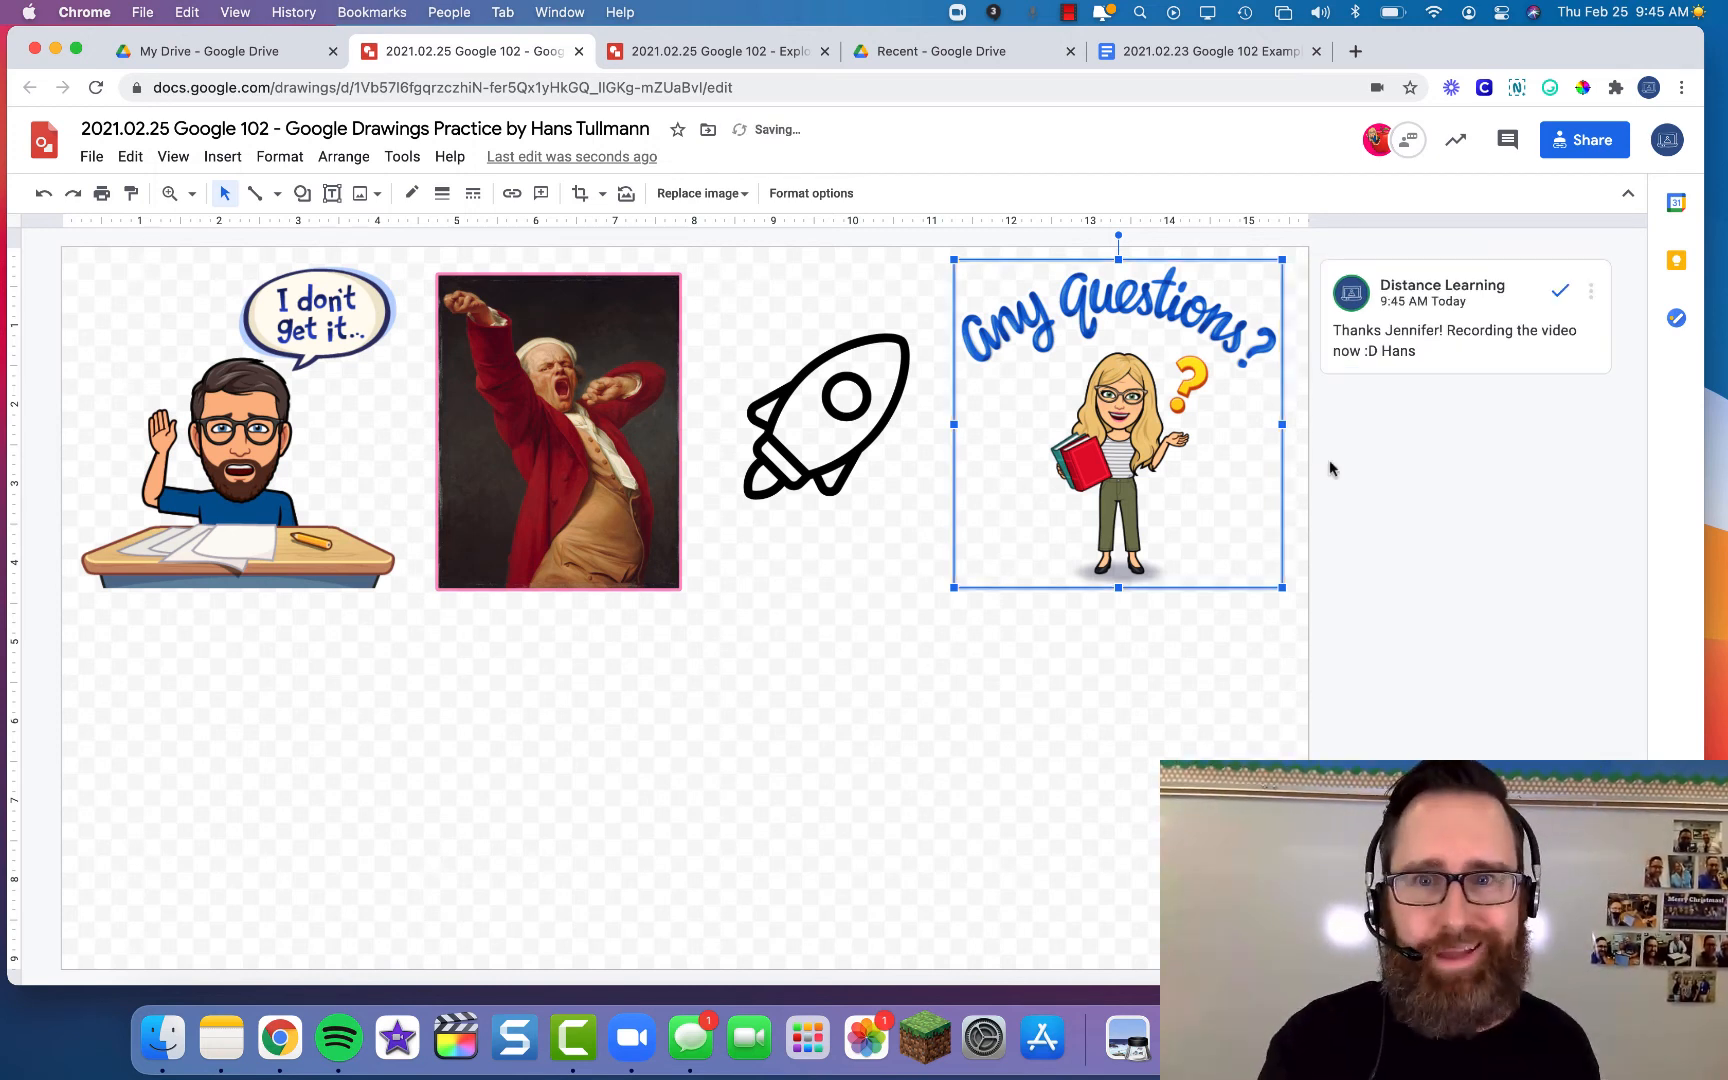
pyautogui.click(886, 638)
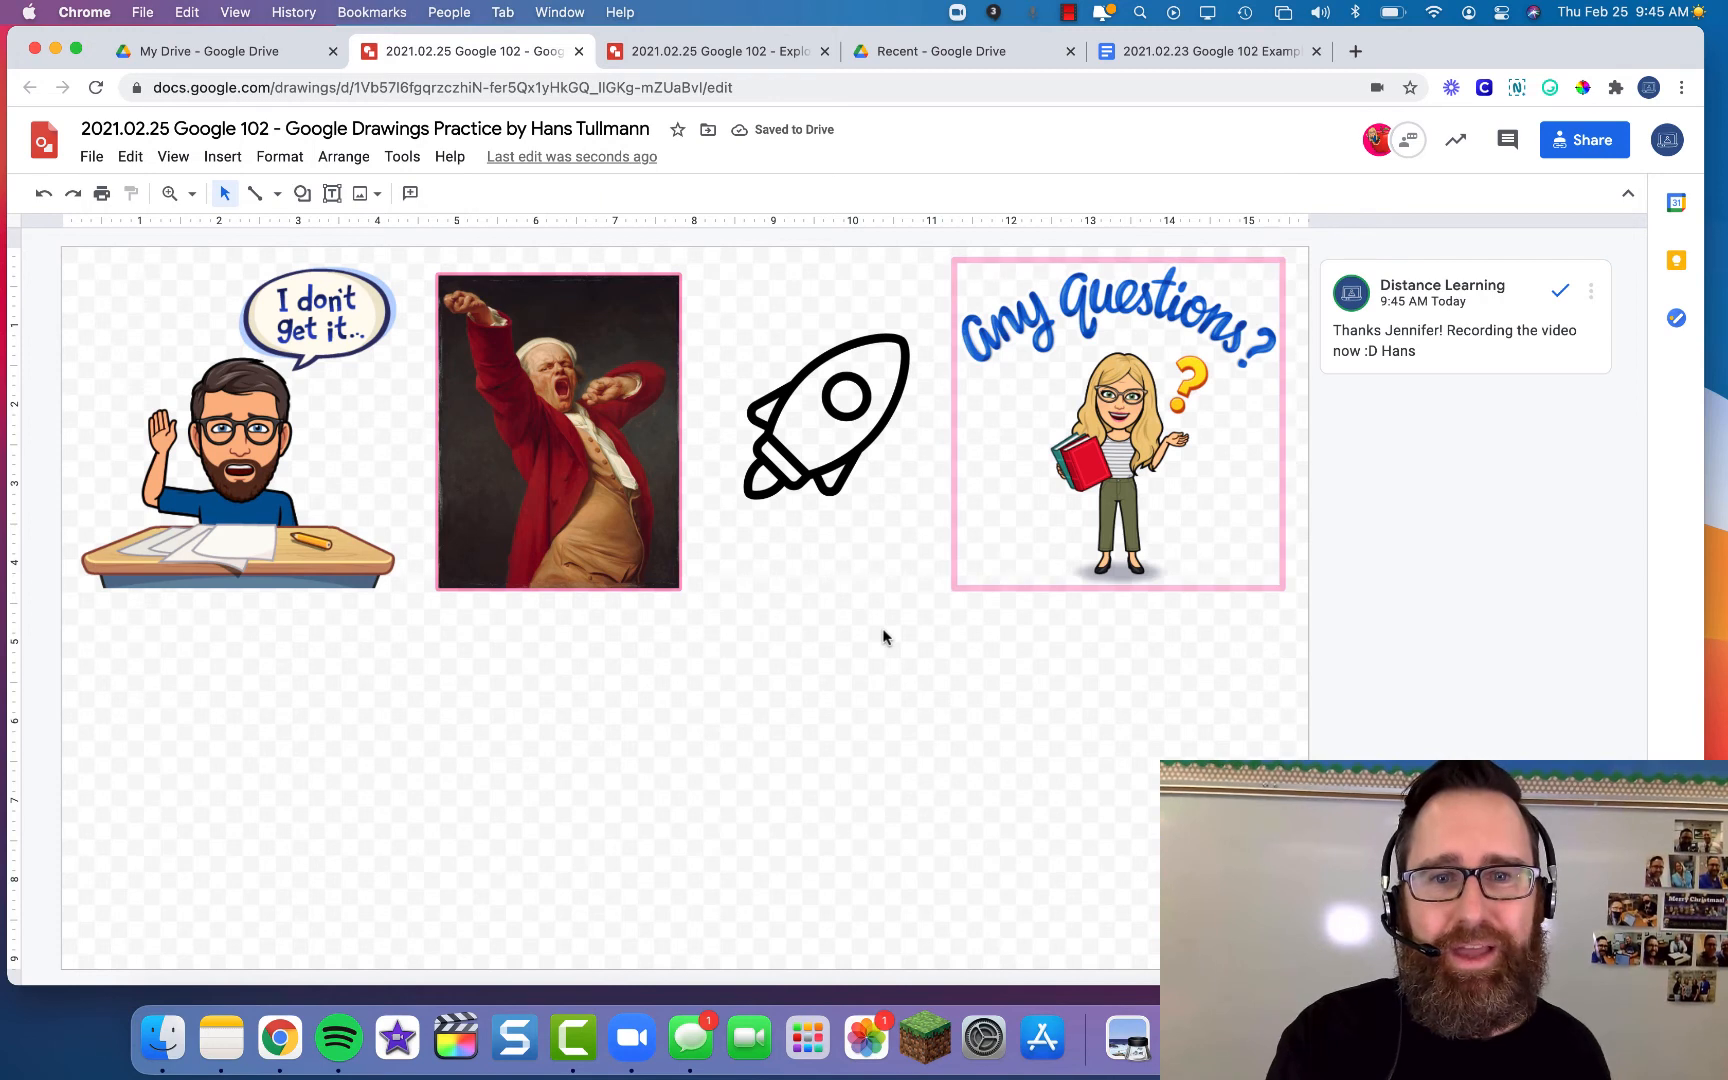
# - Add a text box under the Any Questions image captioned '[facilitator's name] is an AWESOME Facilitator'
pyautogui.click(222, 157)
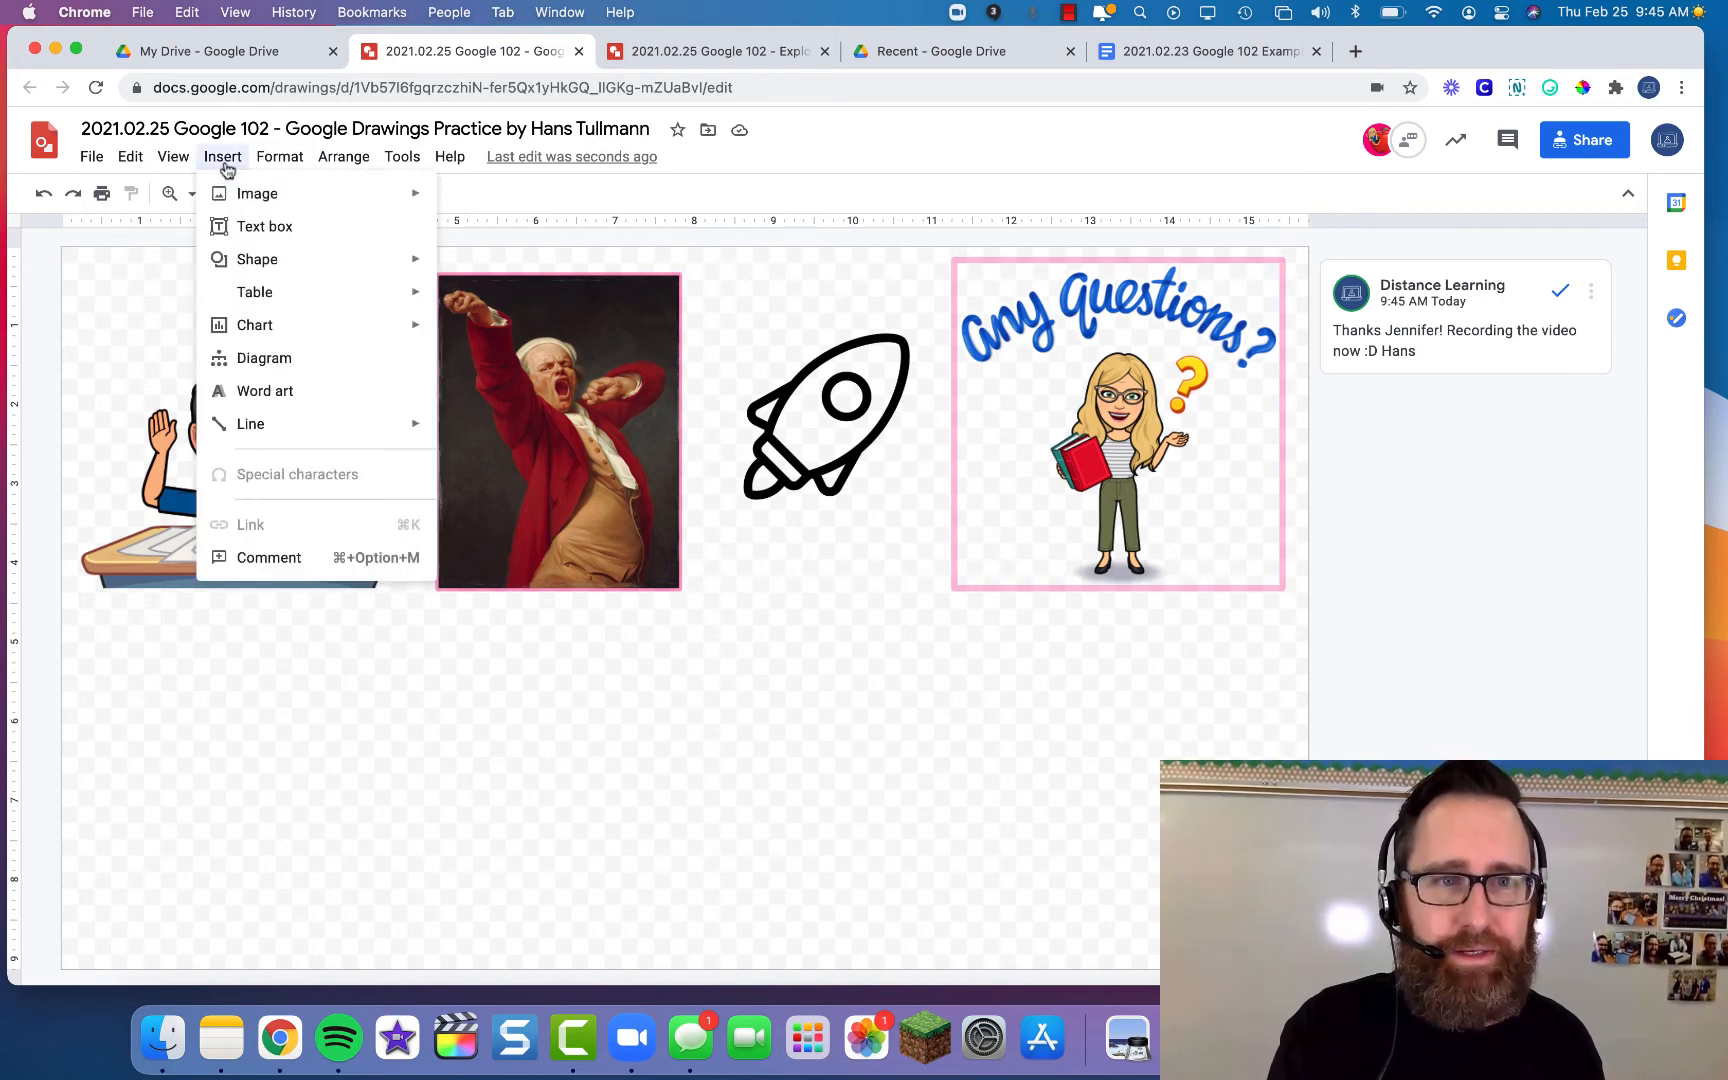
pyautogui.click(260, 226)
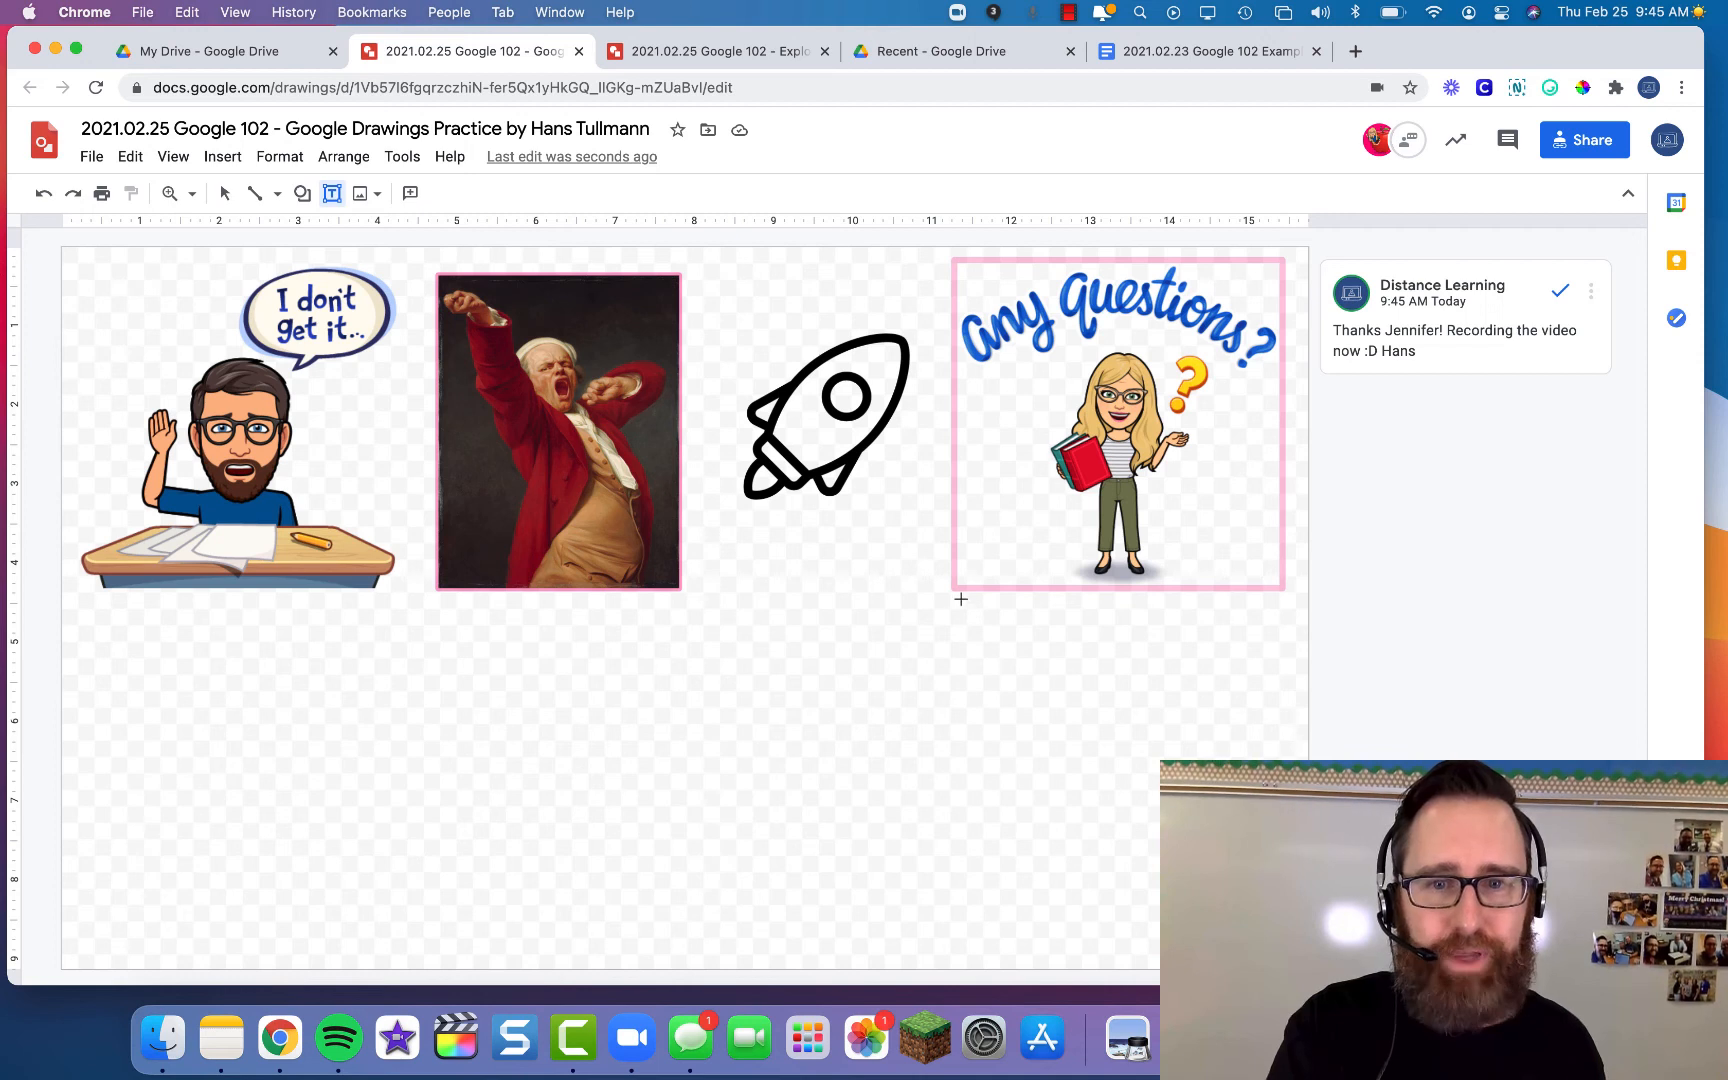
pyautogui.moveTo(958, 598); pyautogui.dragTo(1283, 697)
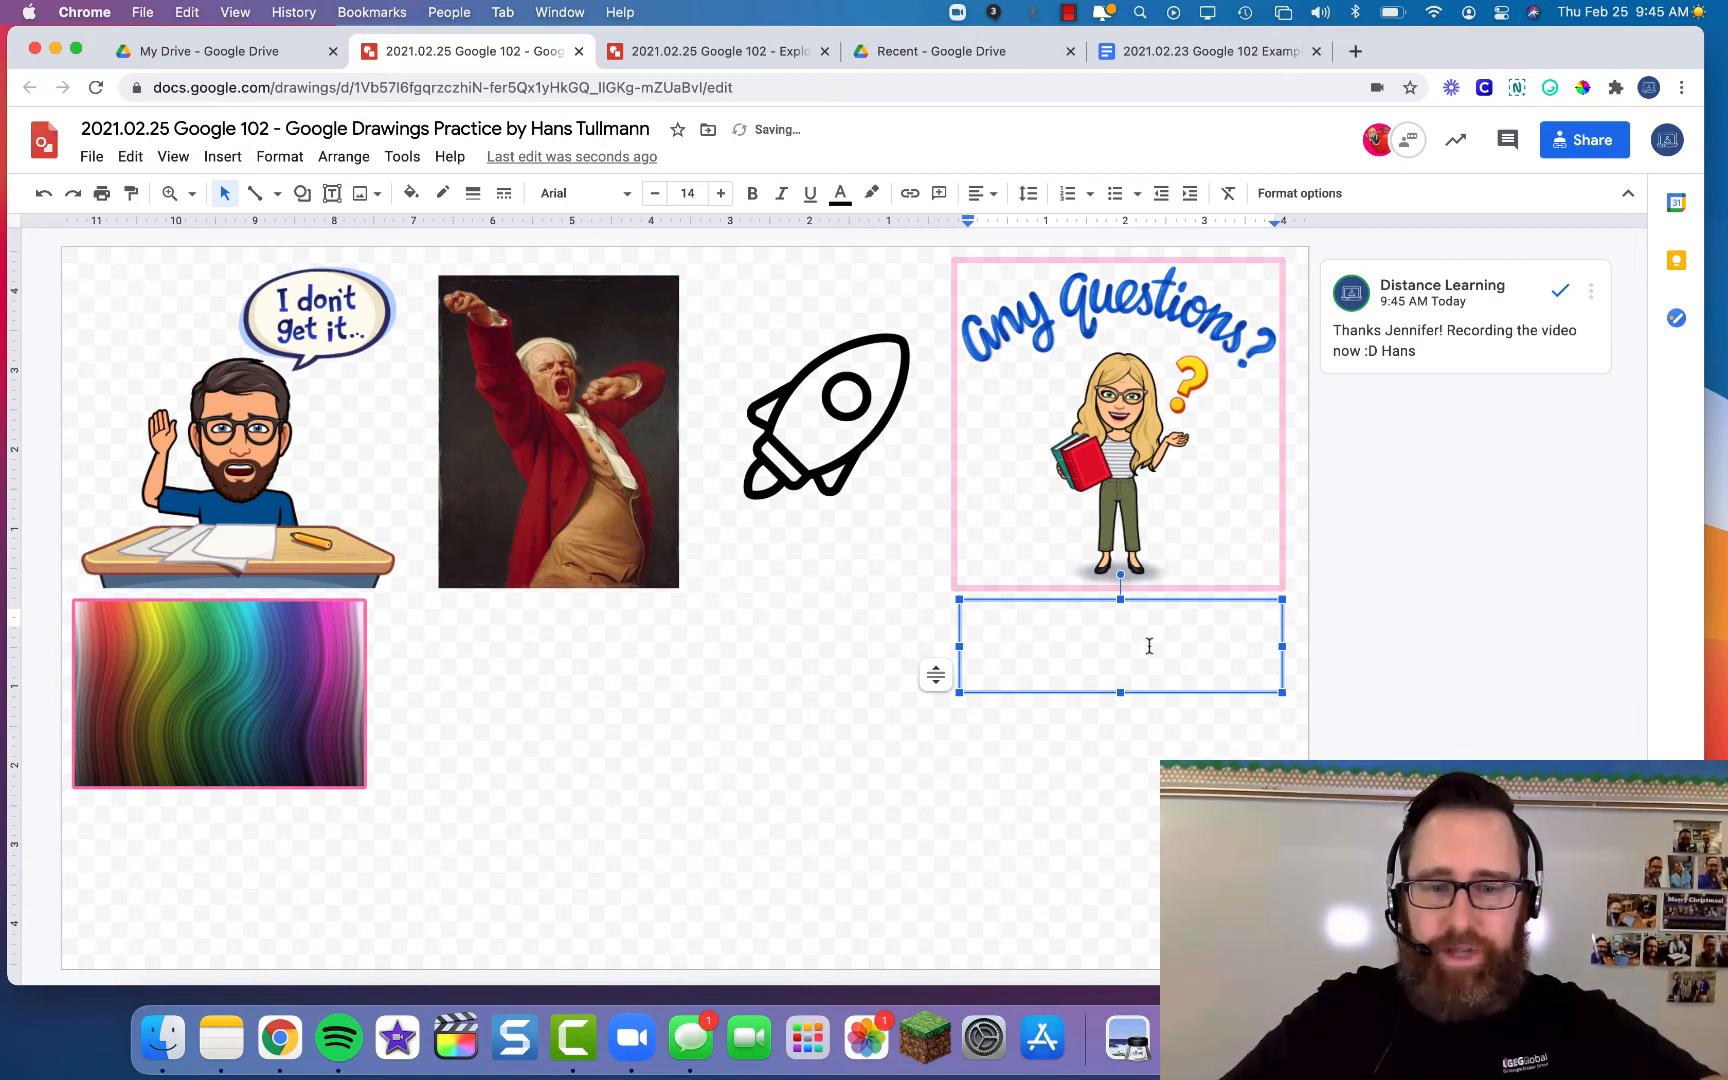
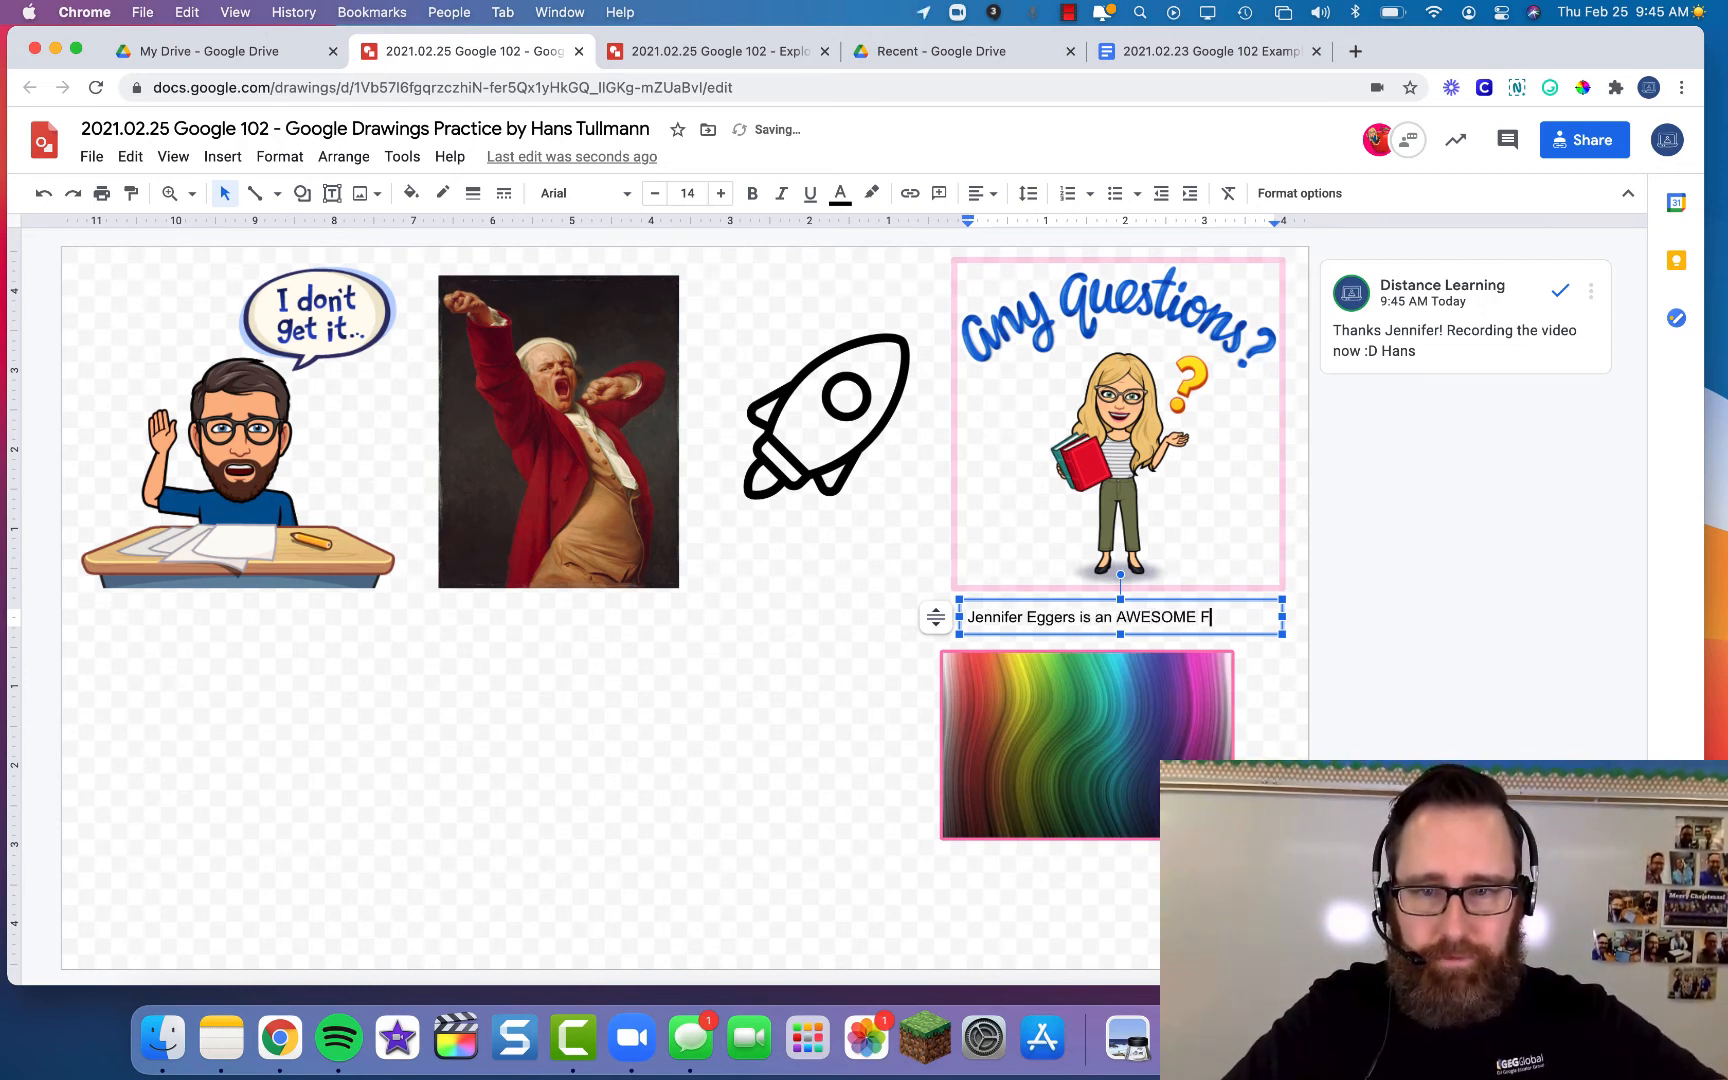
pyautogui.write('acilitator')
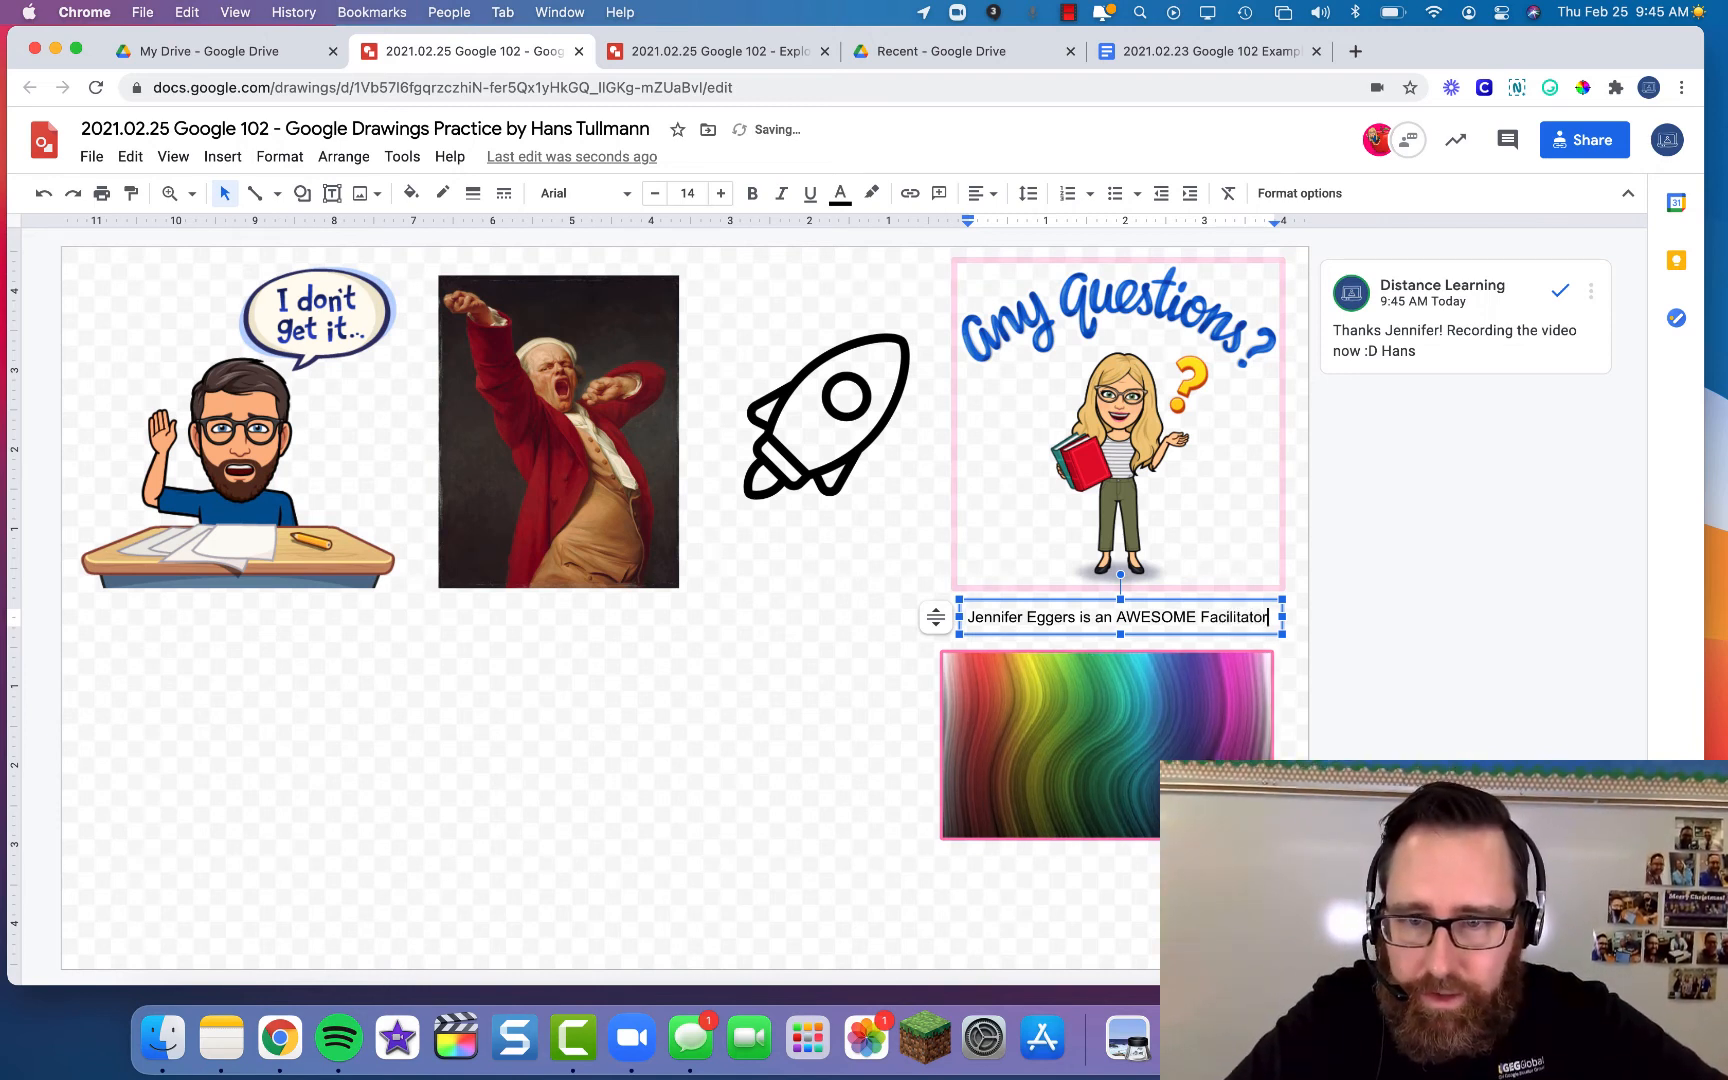
pyautogui.click(783, 752)
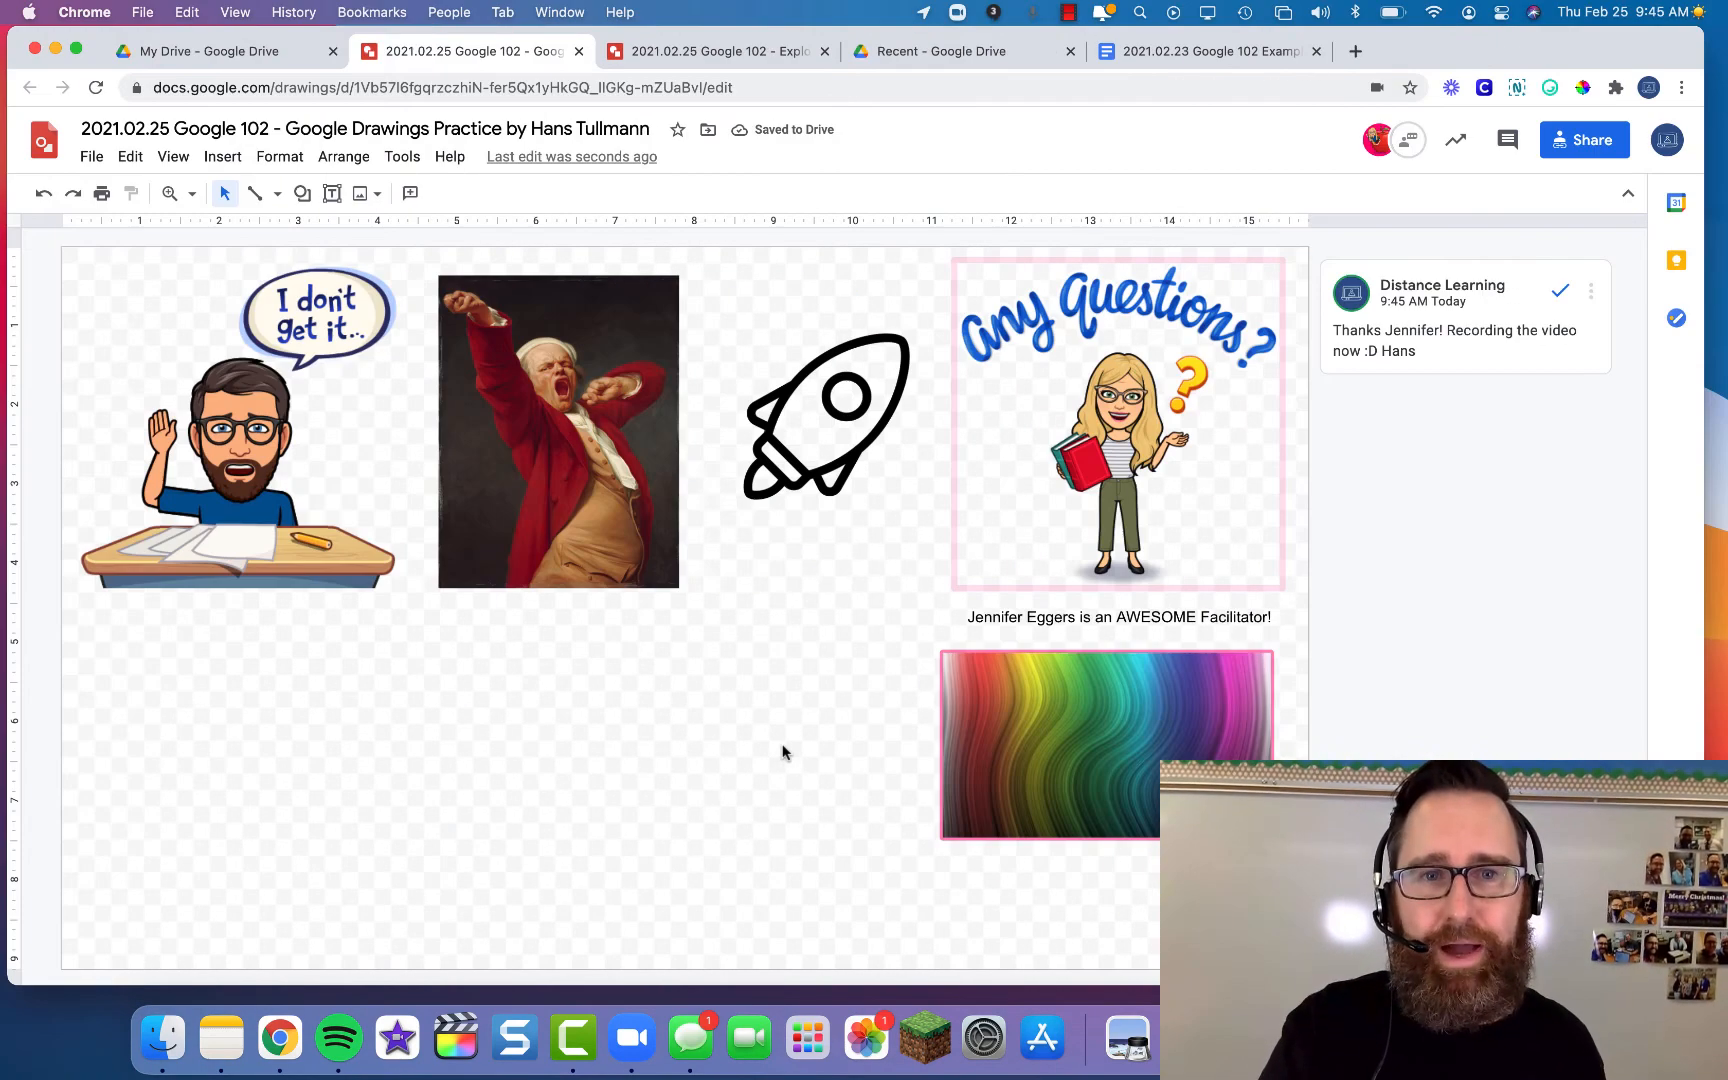
pyautogui.hotkey('ctrl', 'Right')
pyautogui.hotkey('ctrl', 'Right')
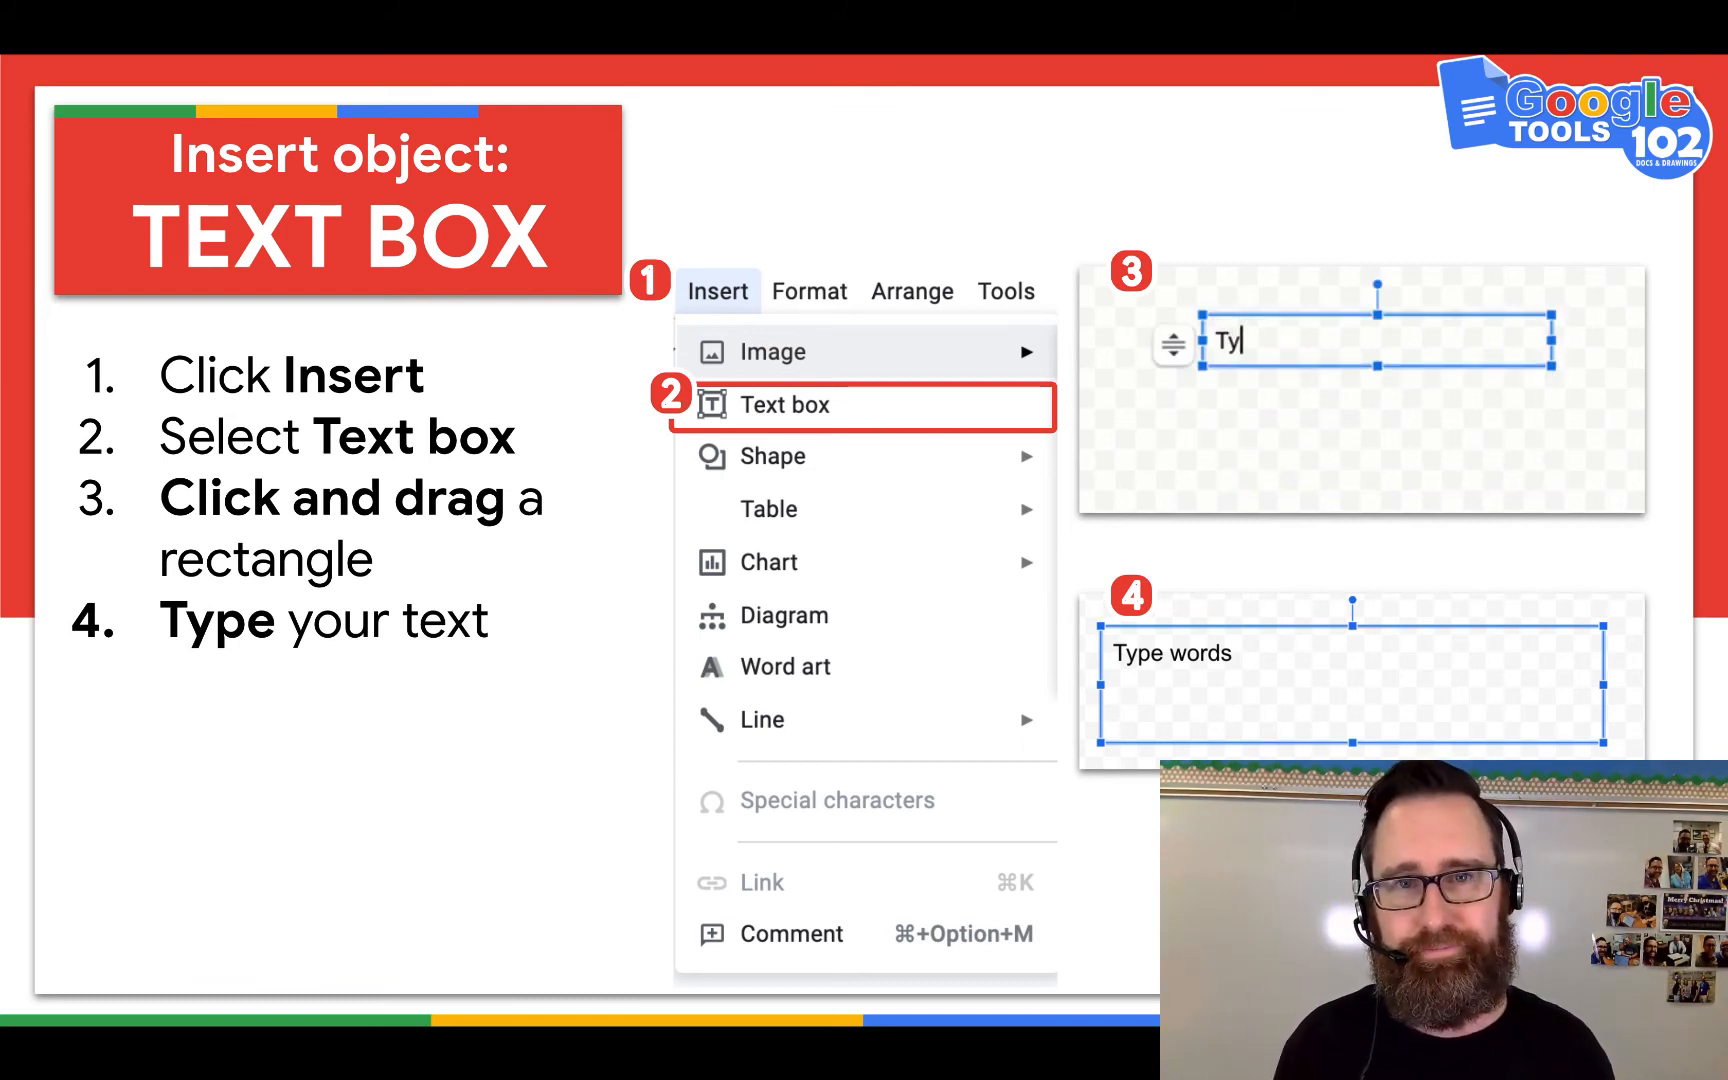
# - Advance the presentation to the 'Insert object: SHAPE' slide
pyautogui.click(601, 437)
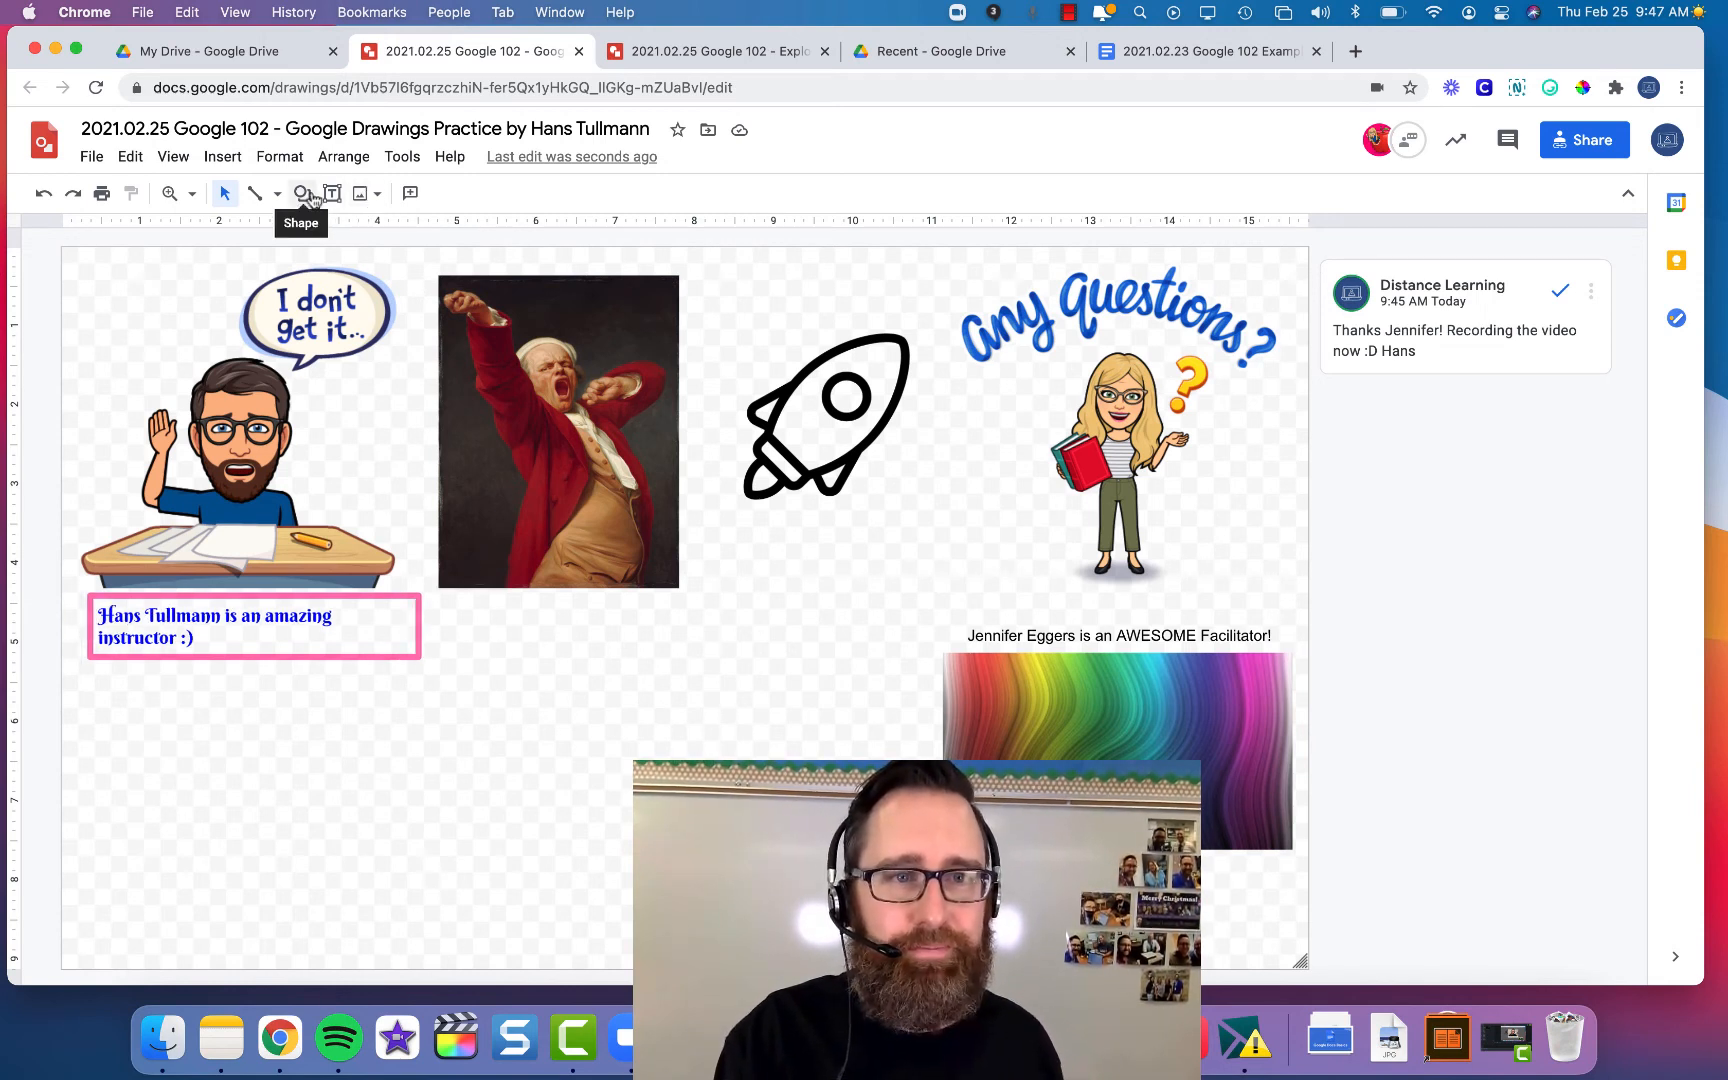
# - Draw a tall star shape over the rocket, then delete it as misshapen
pyautogui.click(221, 160)
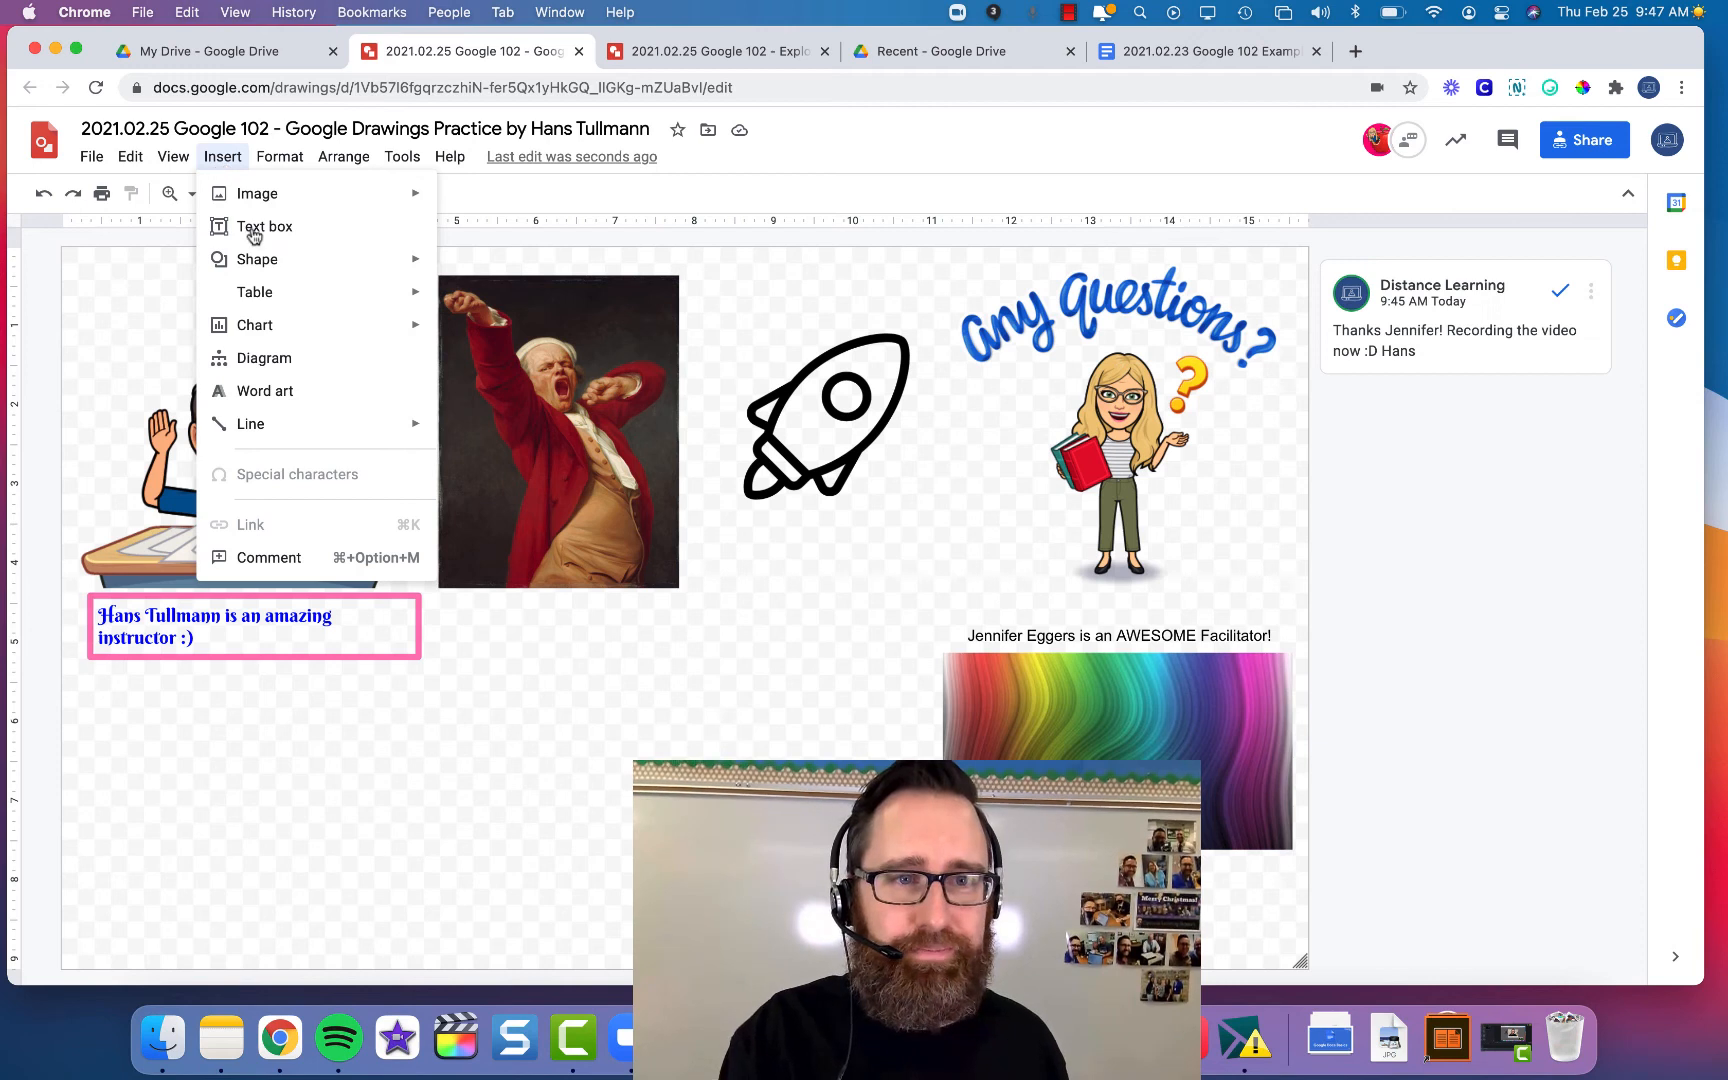
pyautogui.moveTo(272, 264)
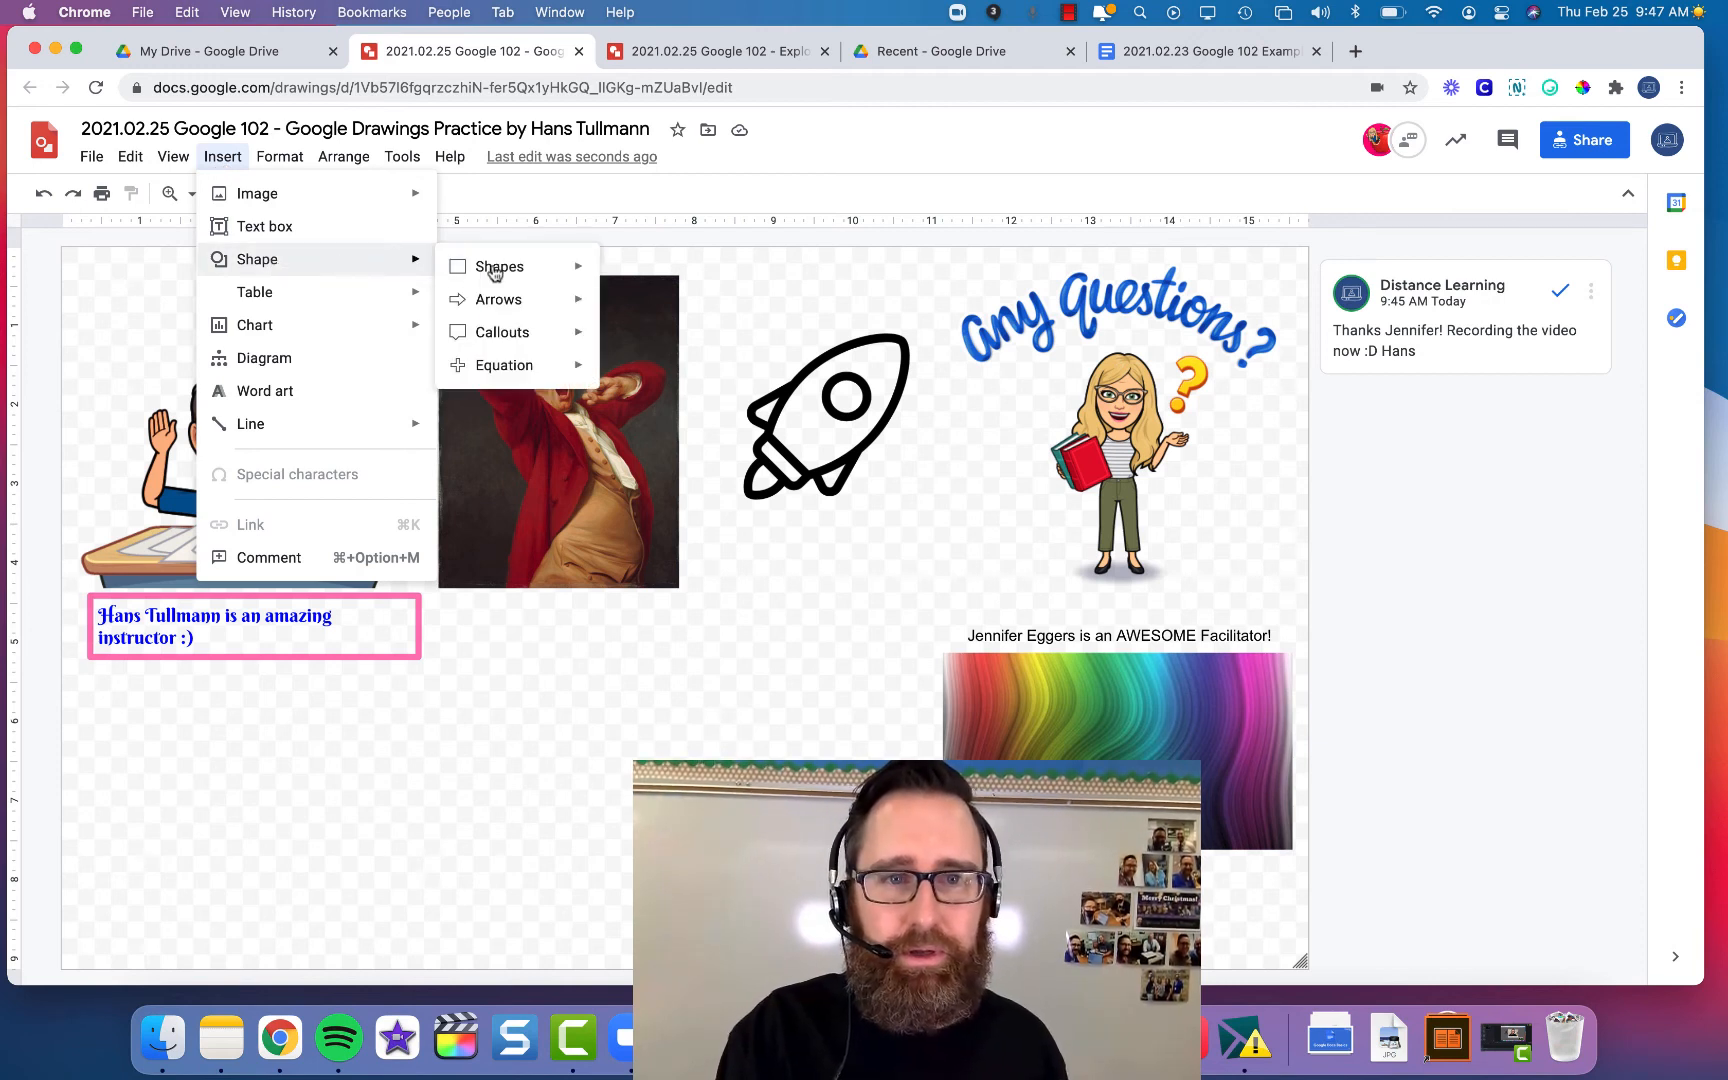
pyautogui.moveTo(533, 274)
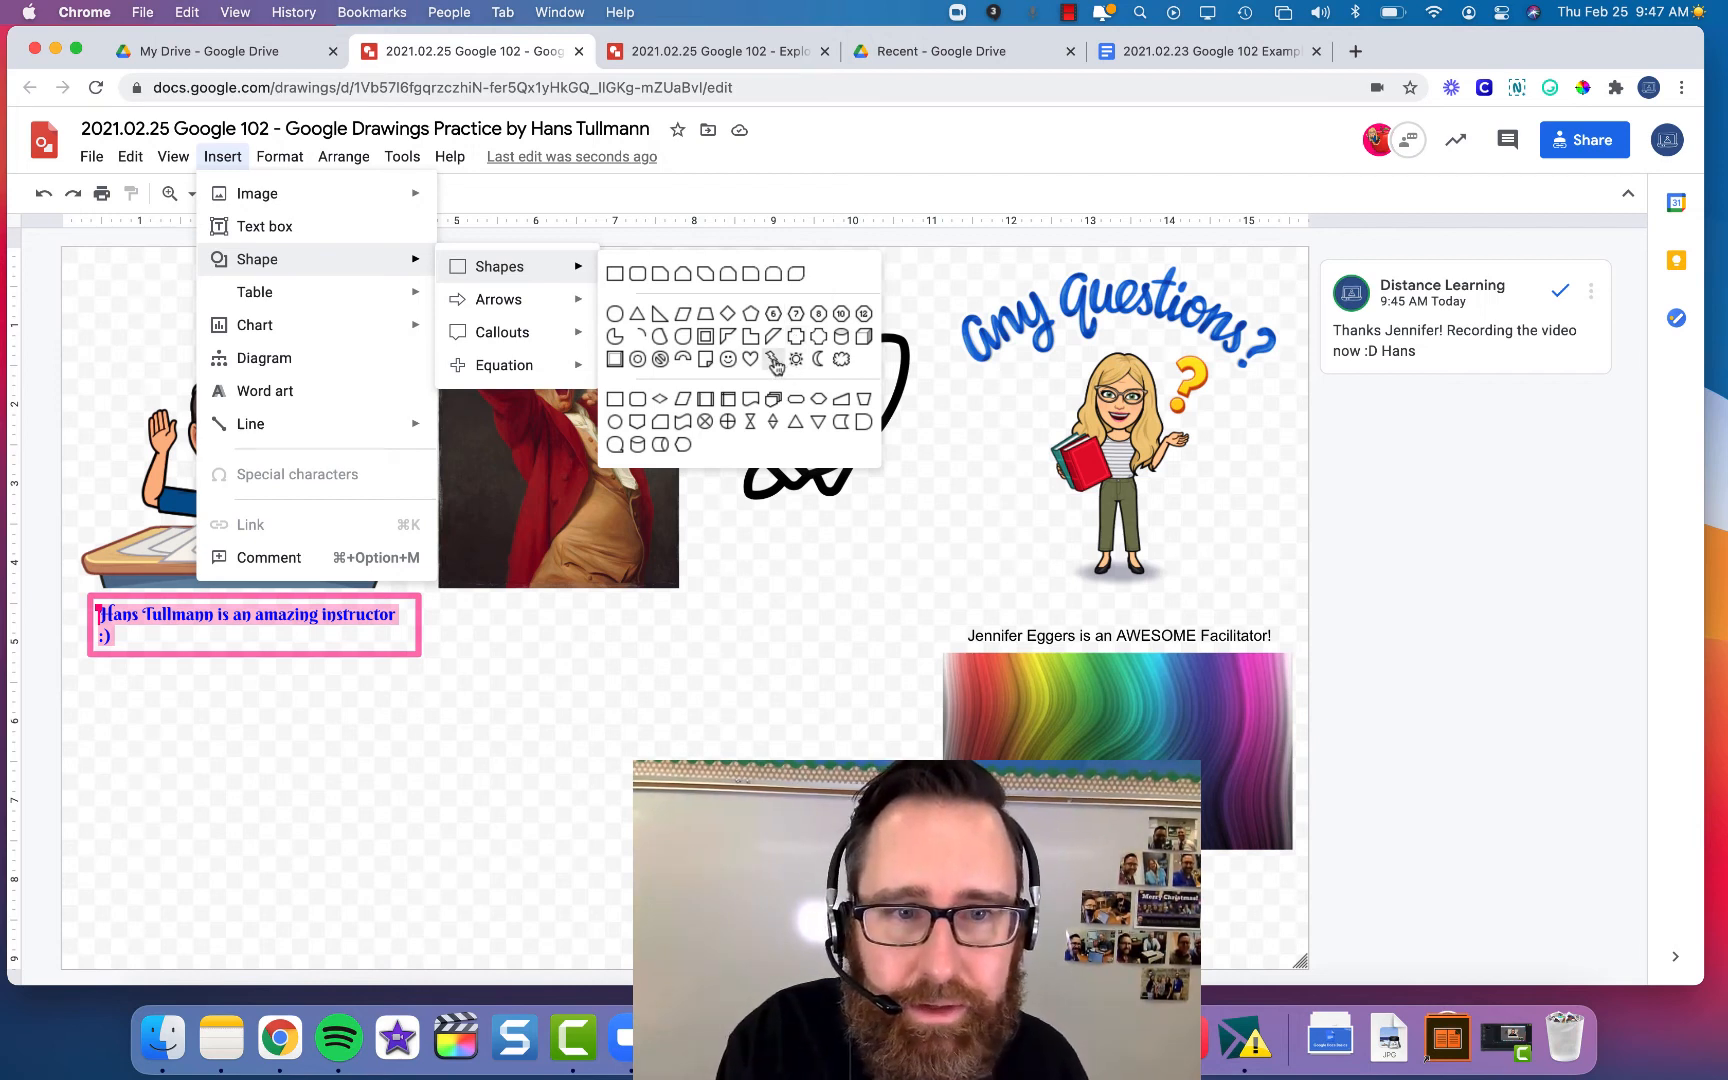
pyautogui.moveTo(548, 345)
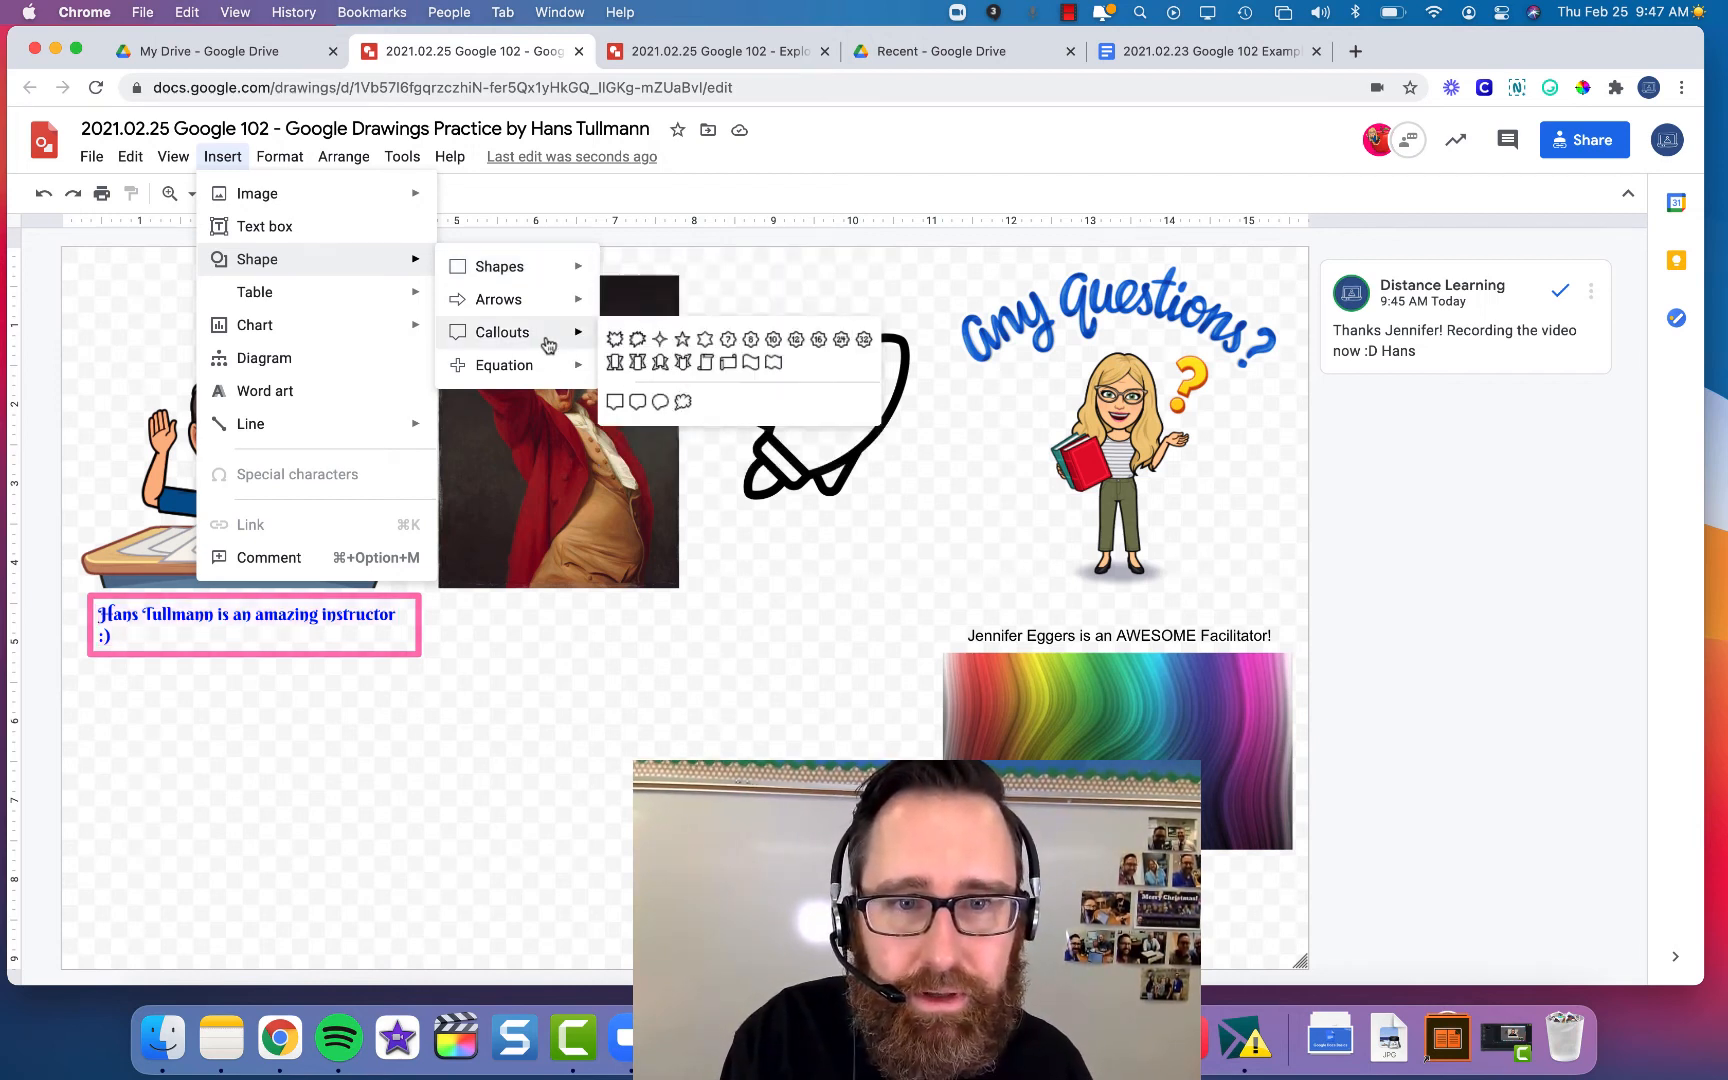
pyautogui.click(683, 340)
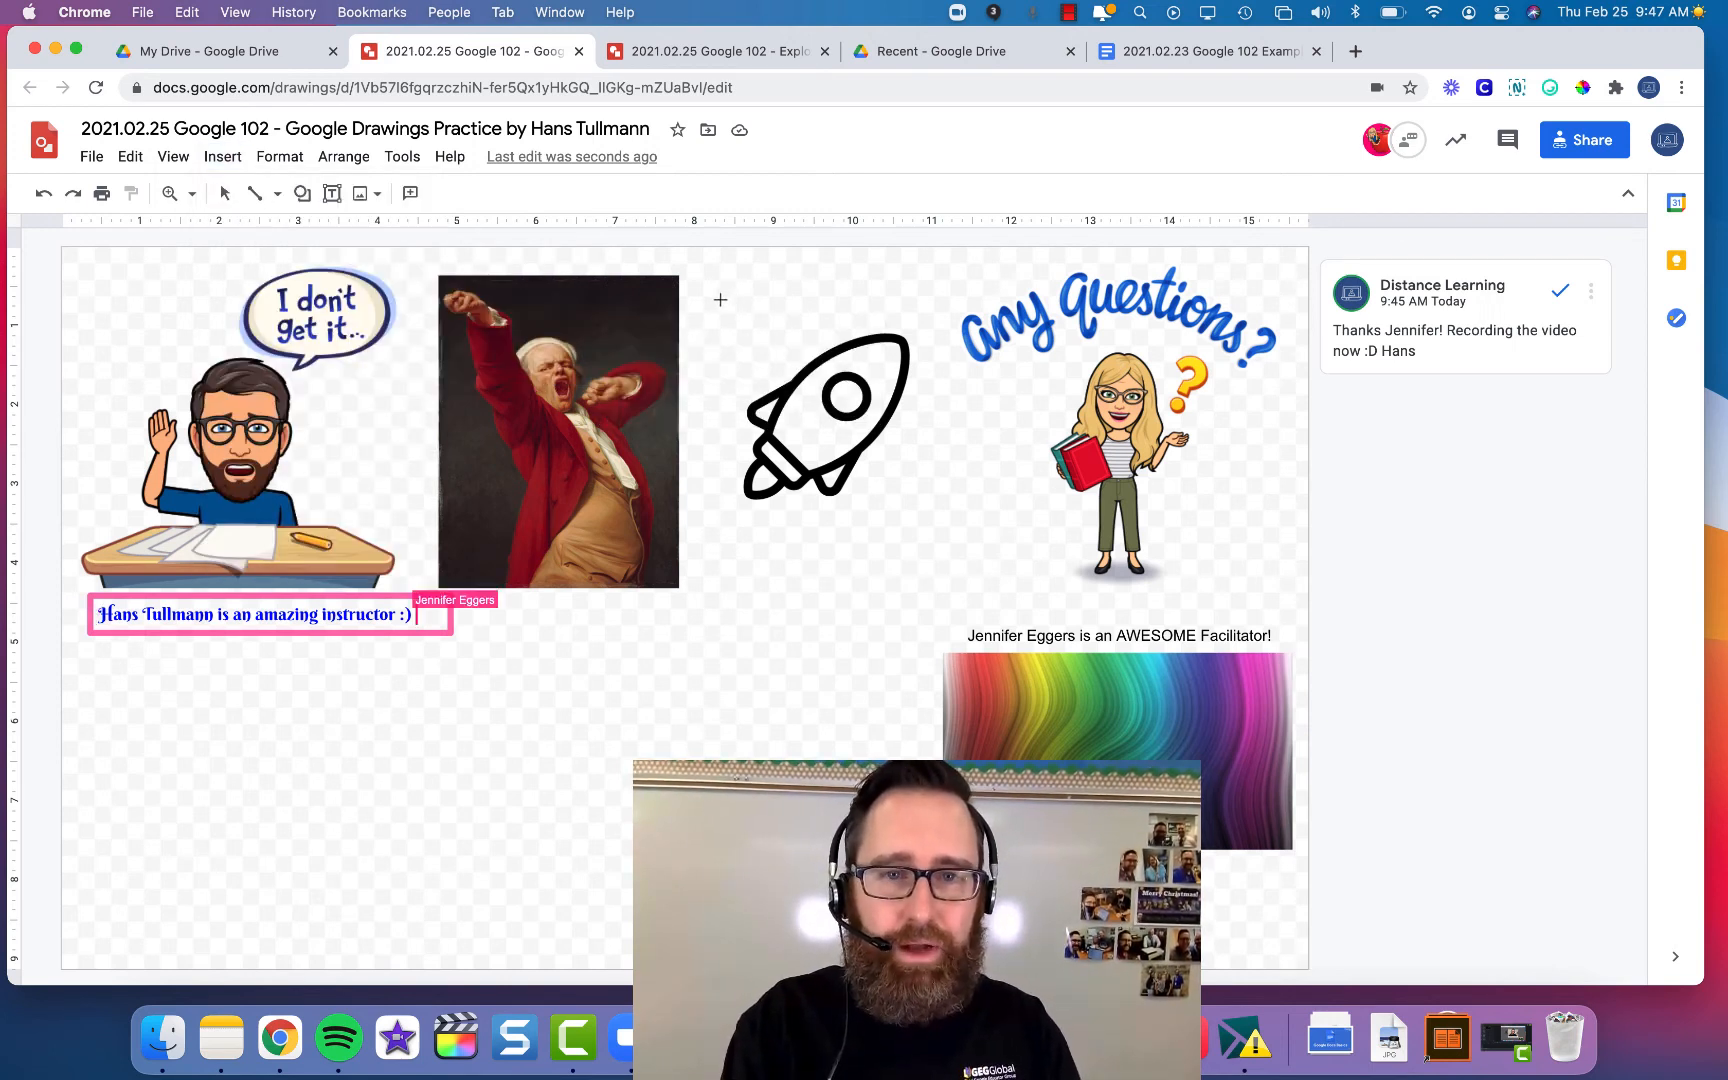
pyautogui.moveTo(709, 298); pyautogui.dragTo(830, 653)
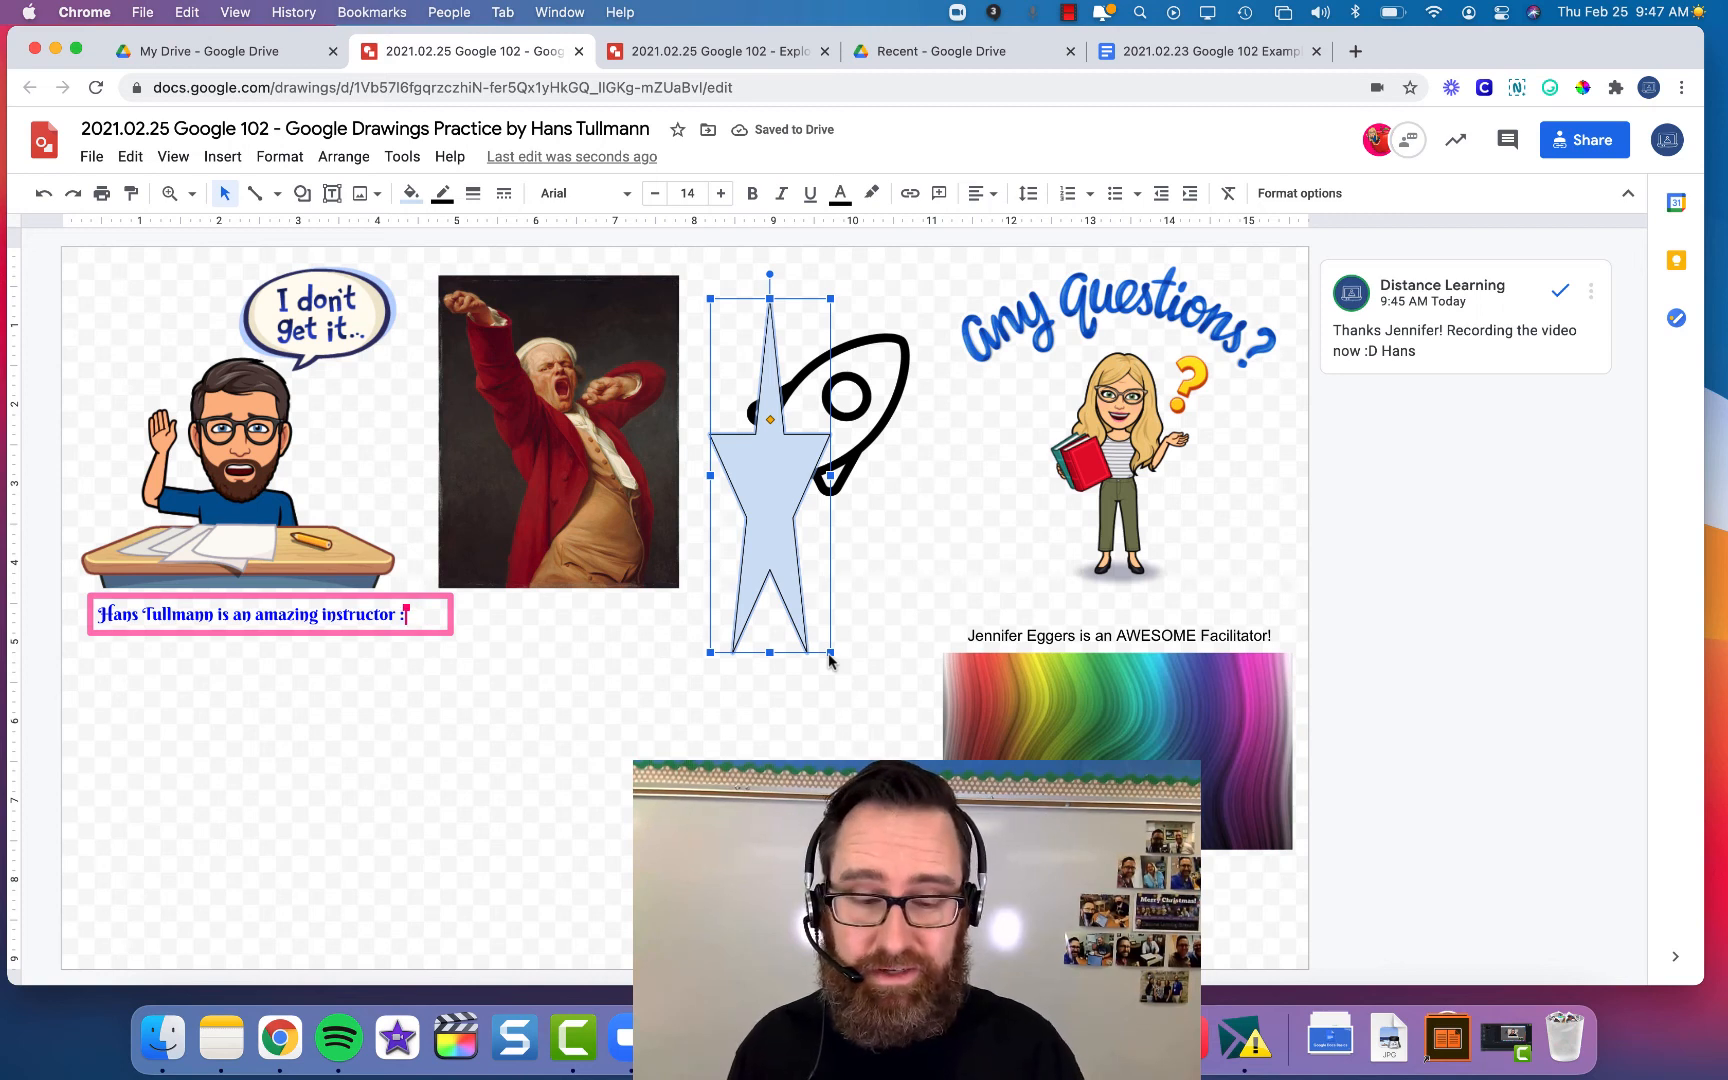
pyautogui.press('Delete')
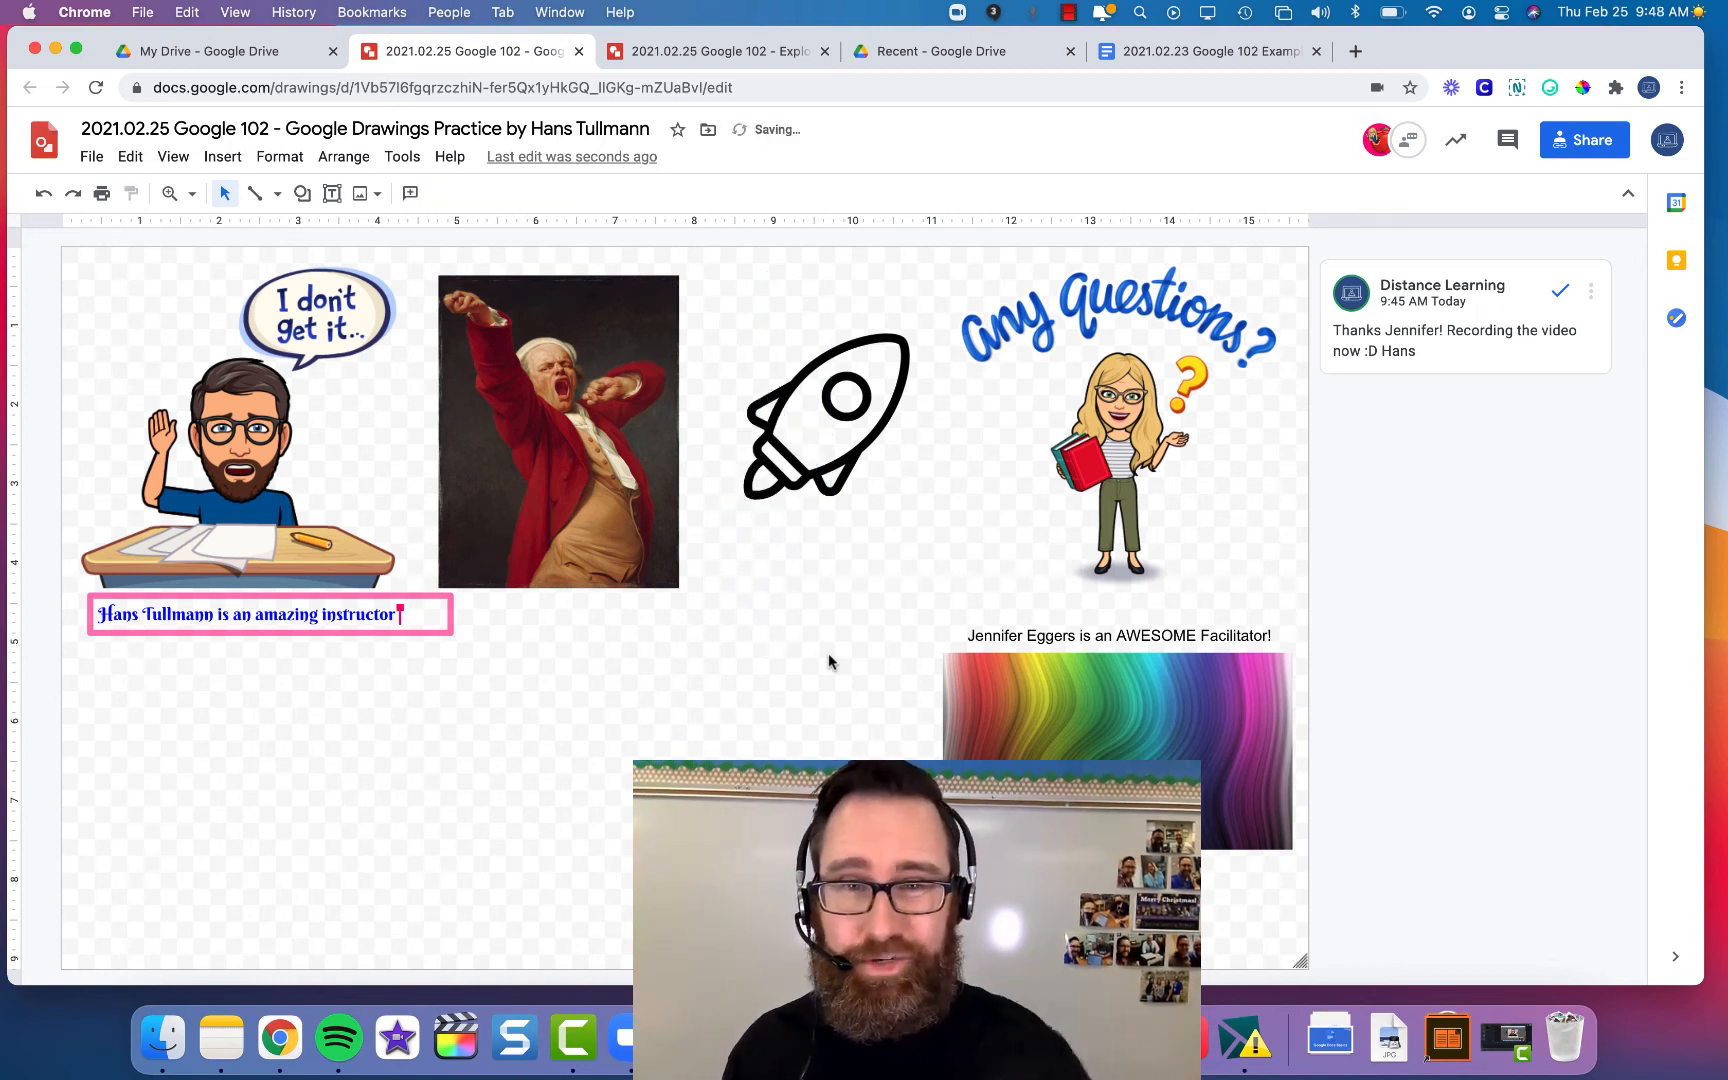
# - Draw a large star shape over the rocket and Any Questions image
pyautogui.click(302, 193)
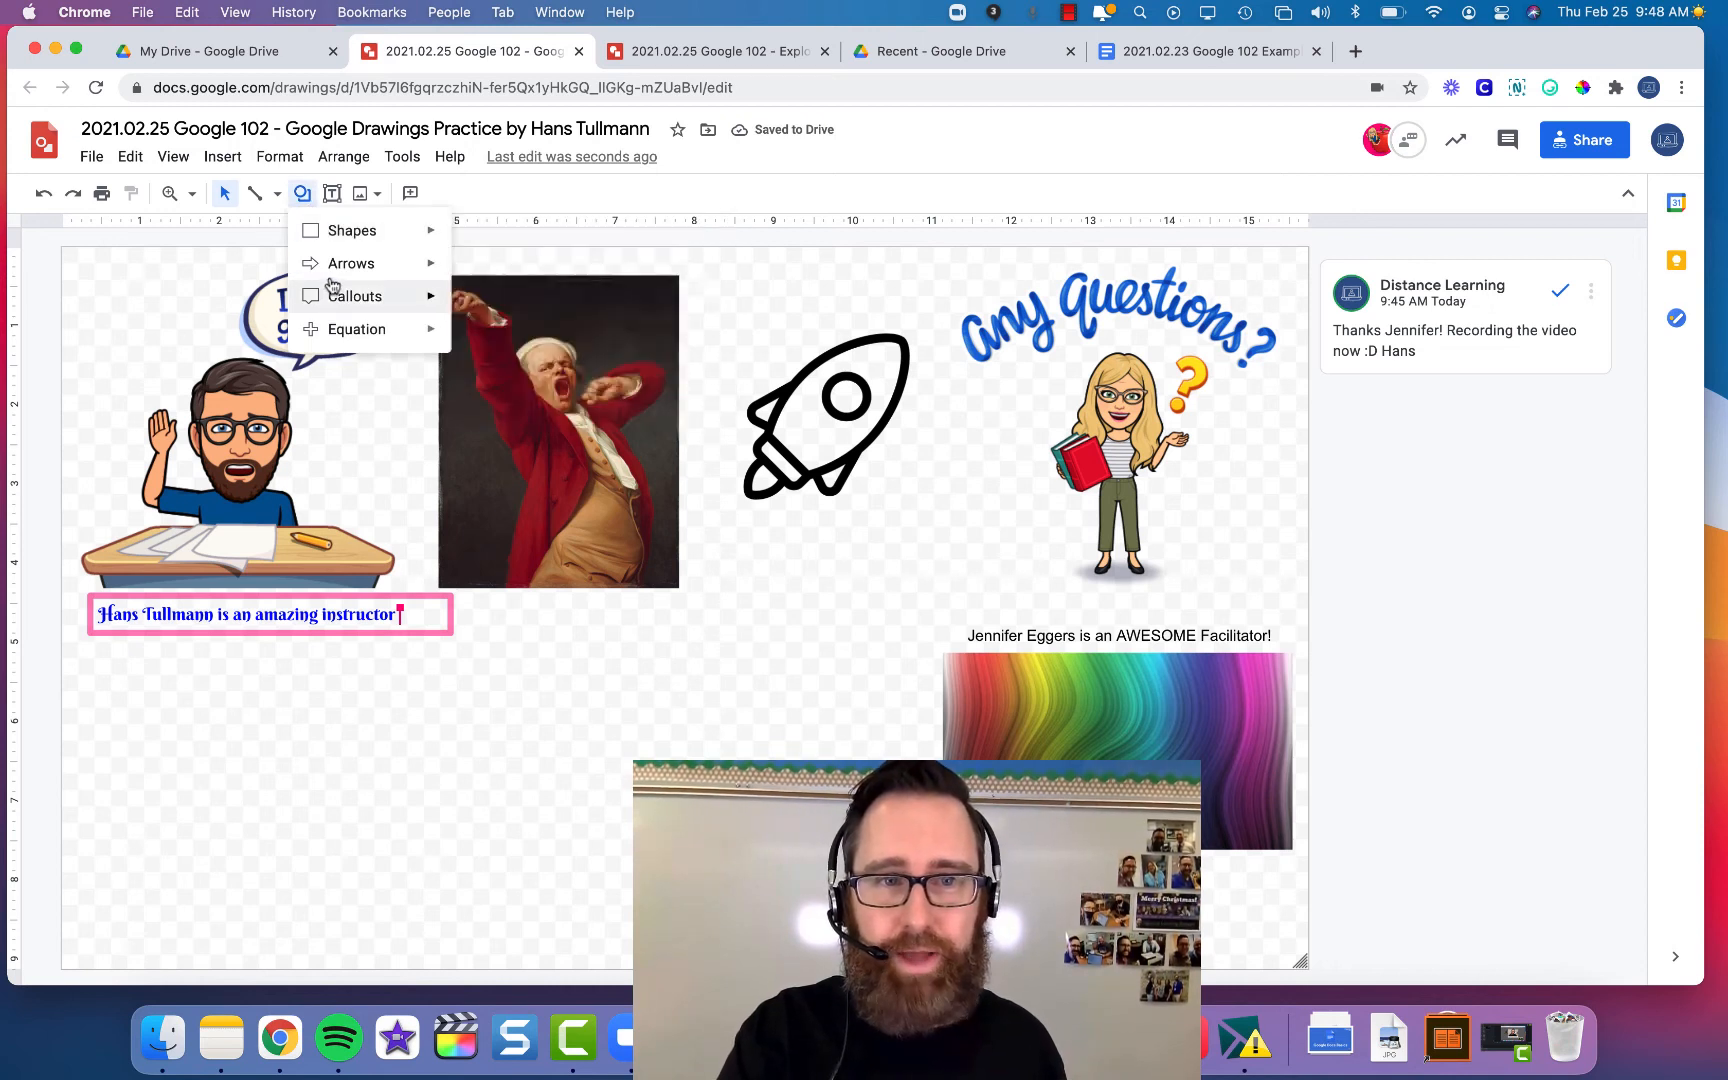
pyautogui.moveTo(350, 300)
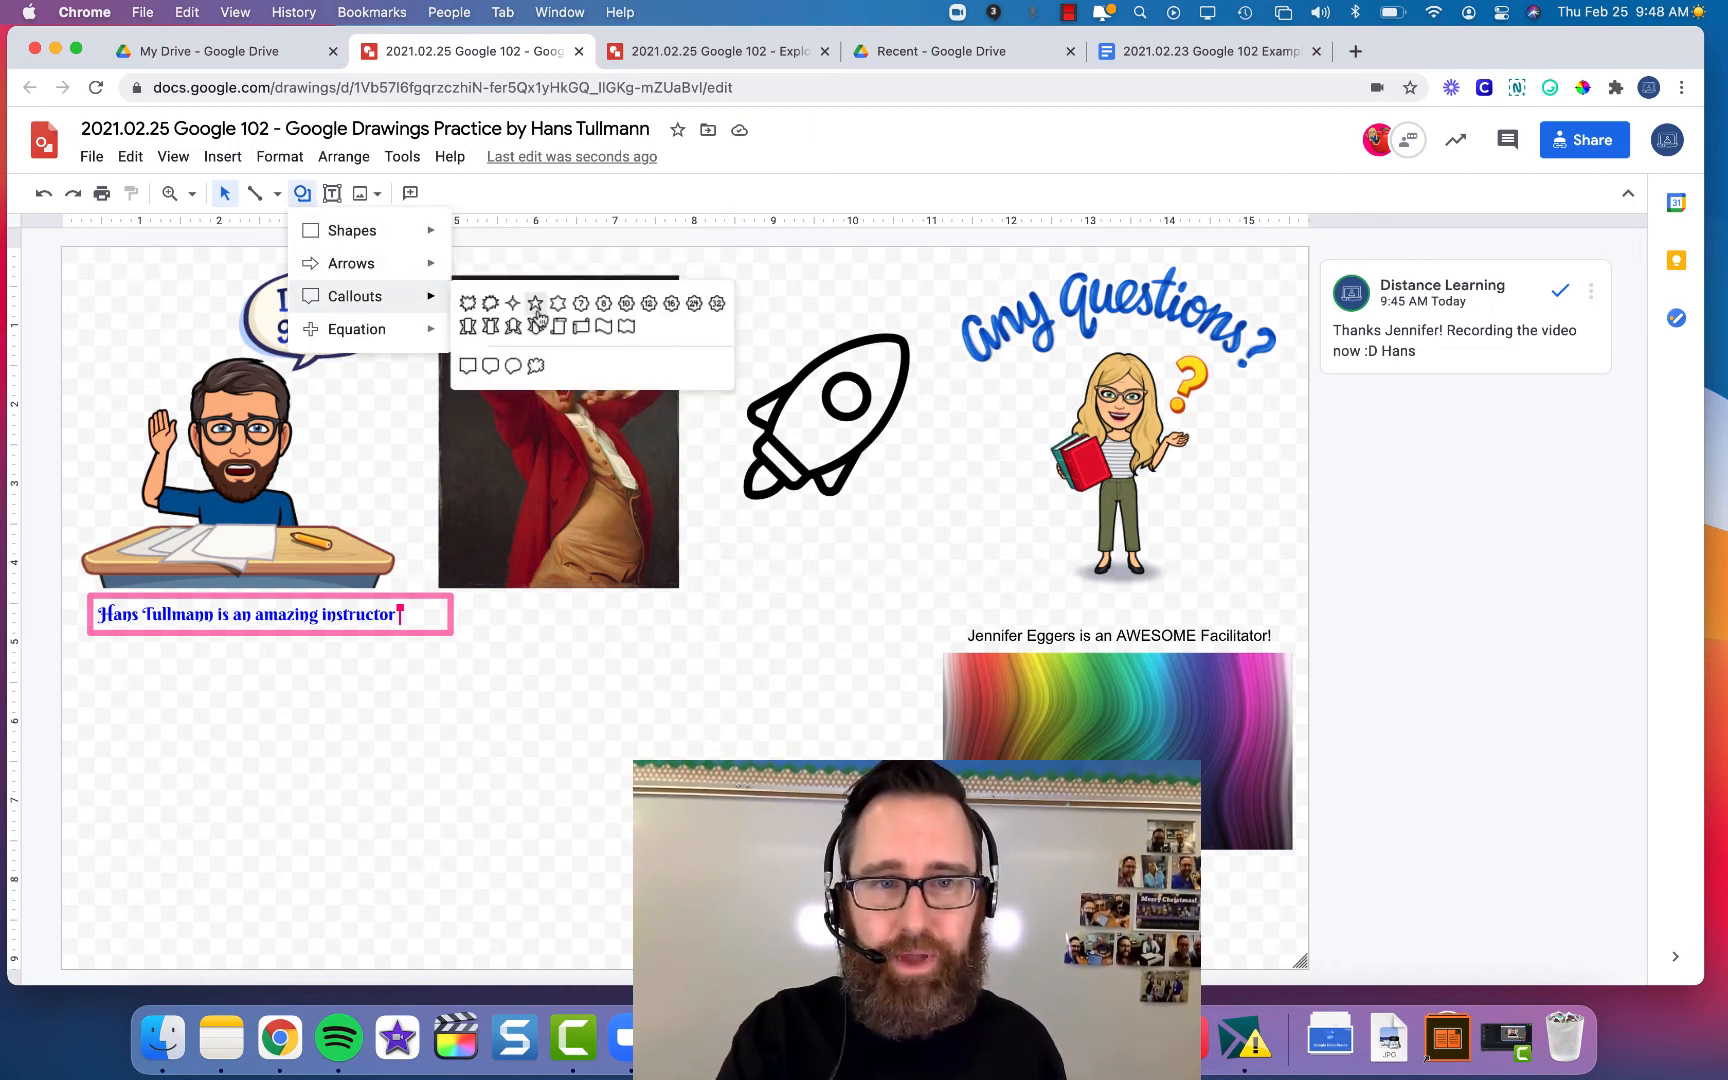
pyautogui.click(536, 306)
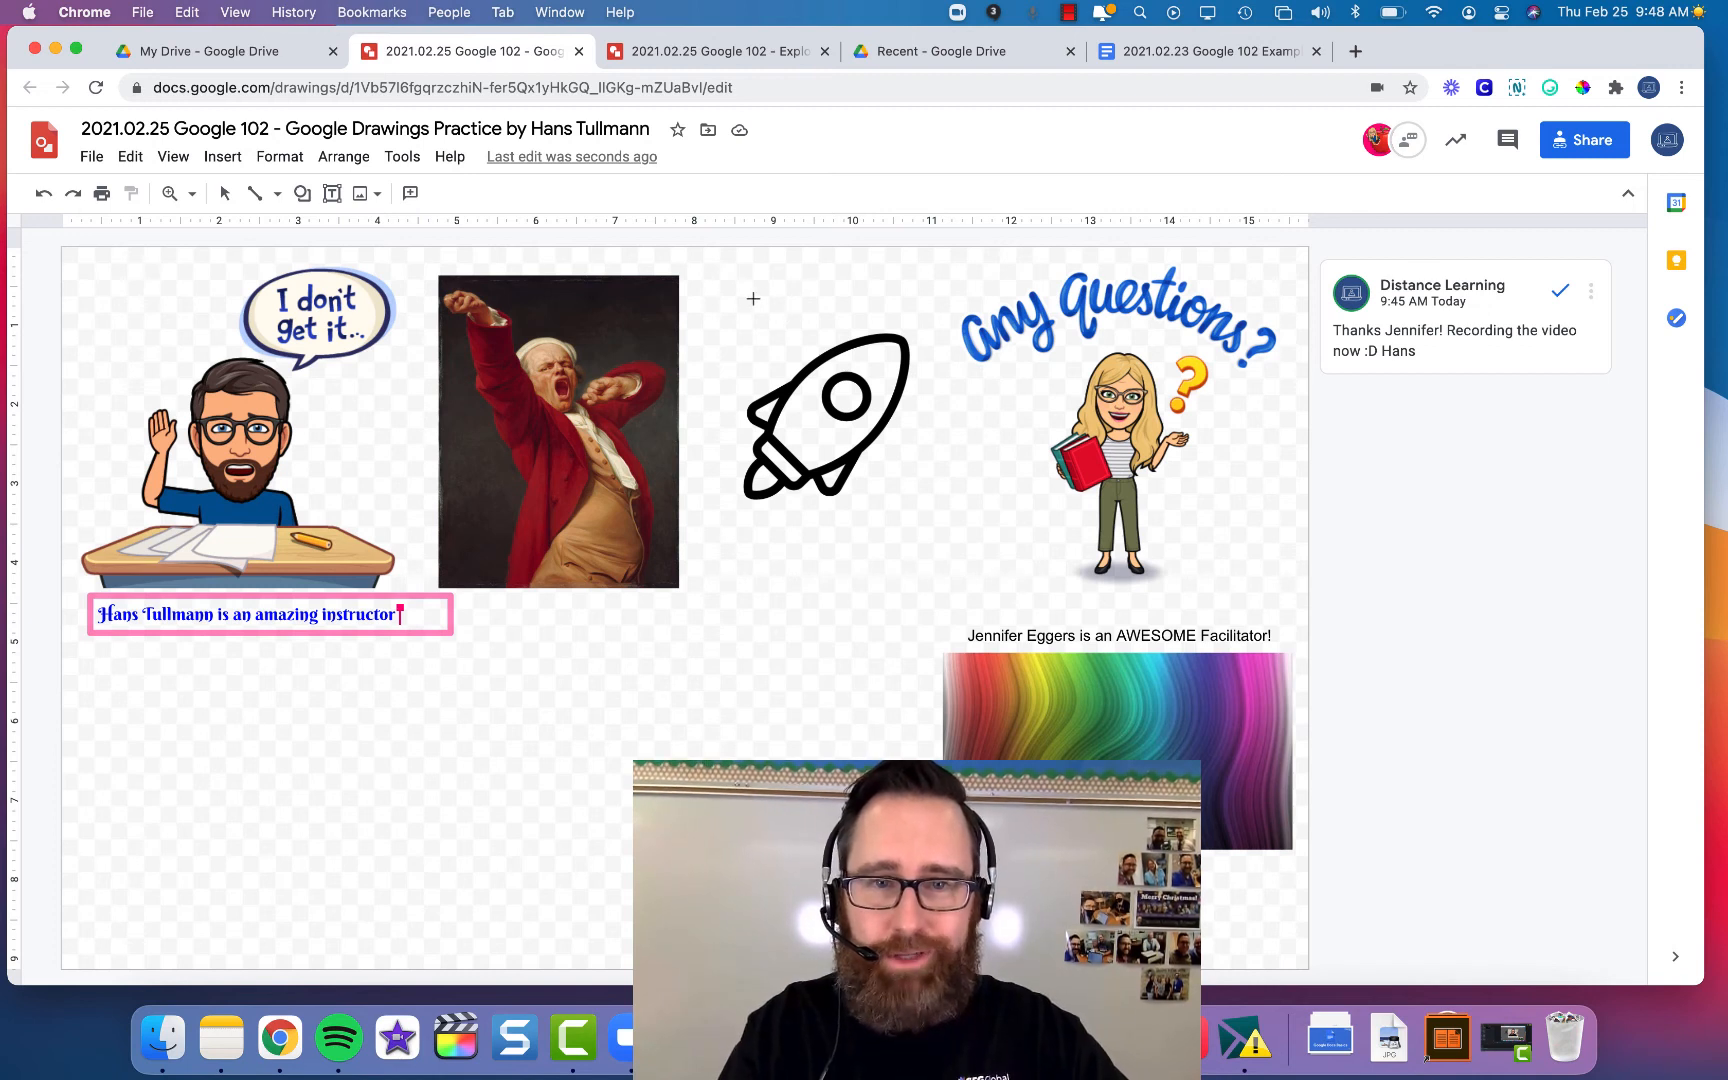
pyautogui.moveTo(753, 298); pyautogui.dragTo(1020, 660)
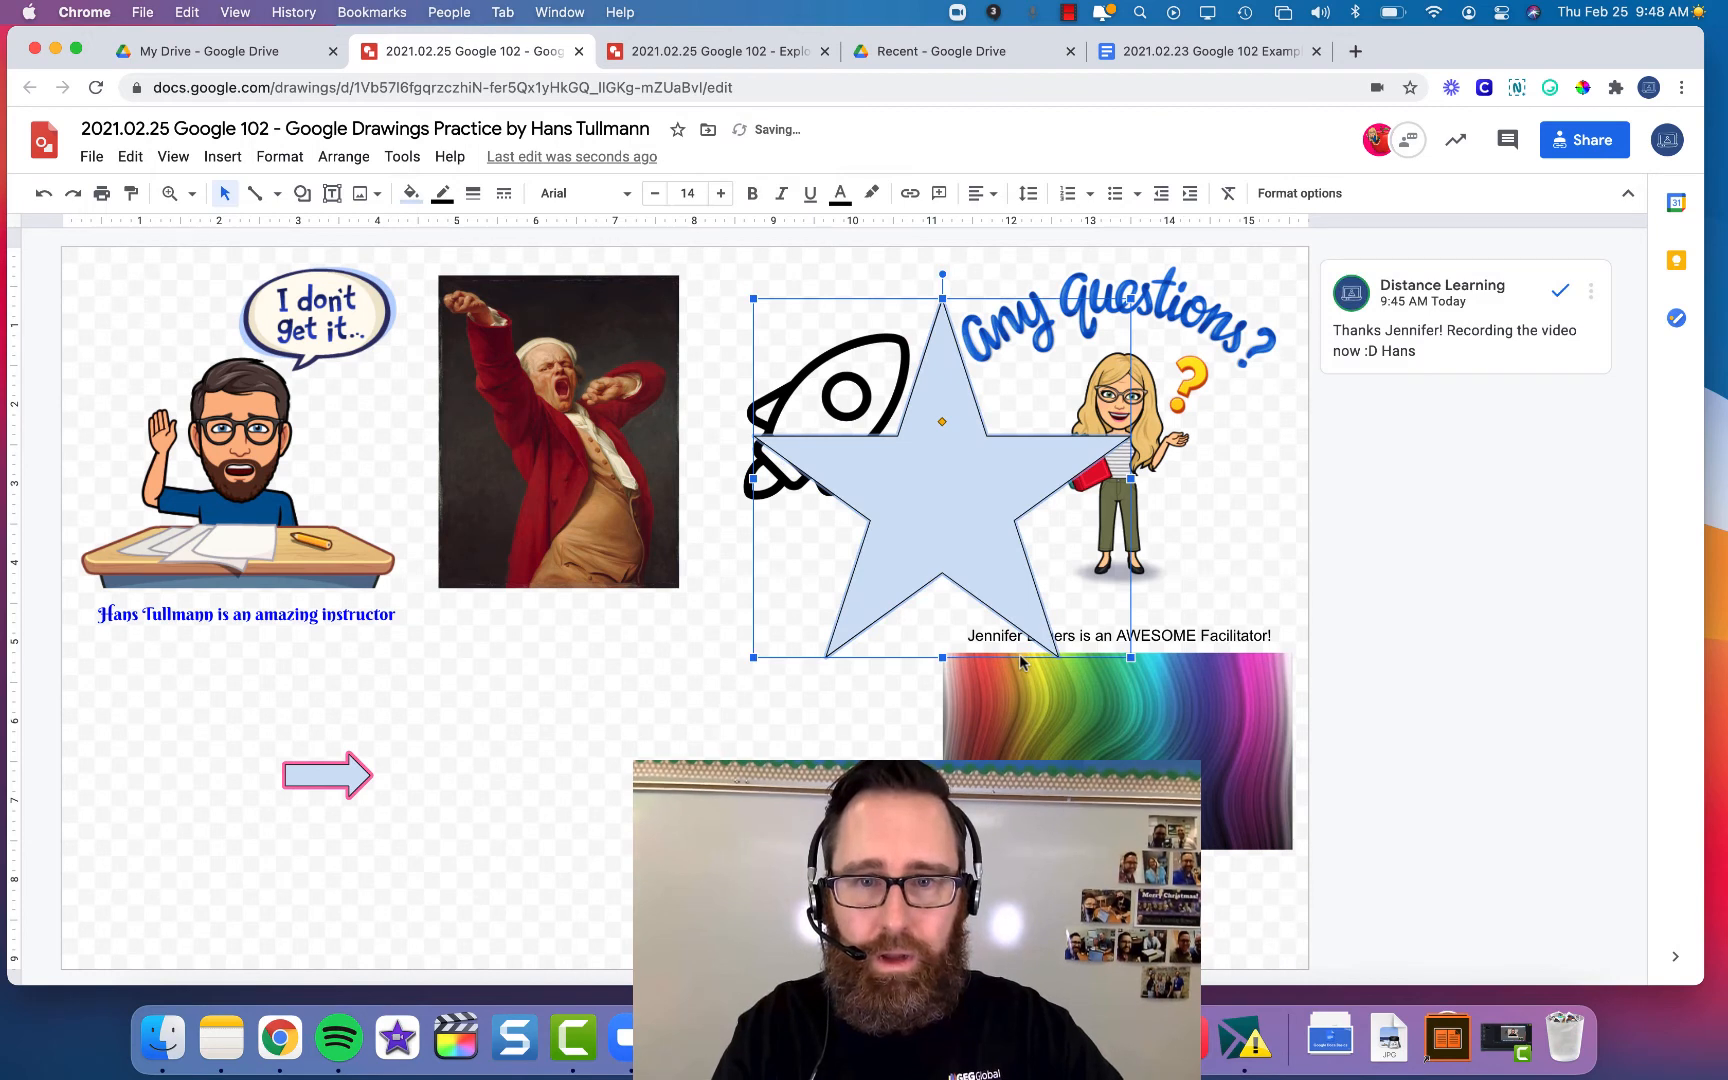